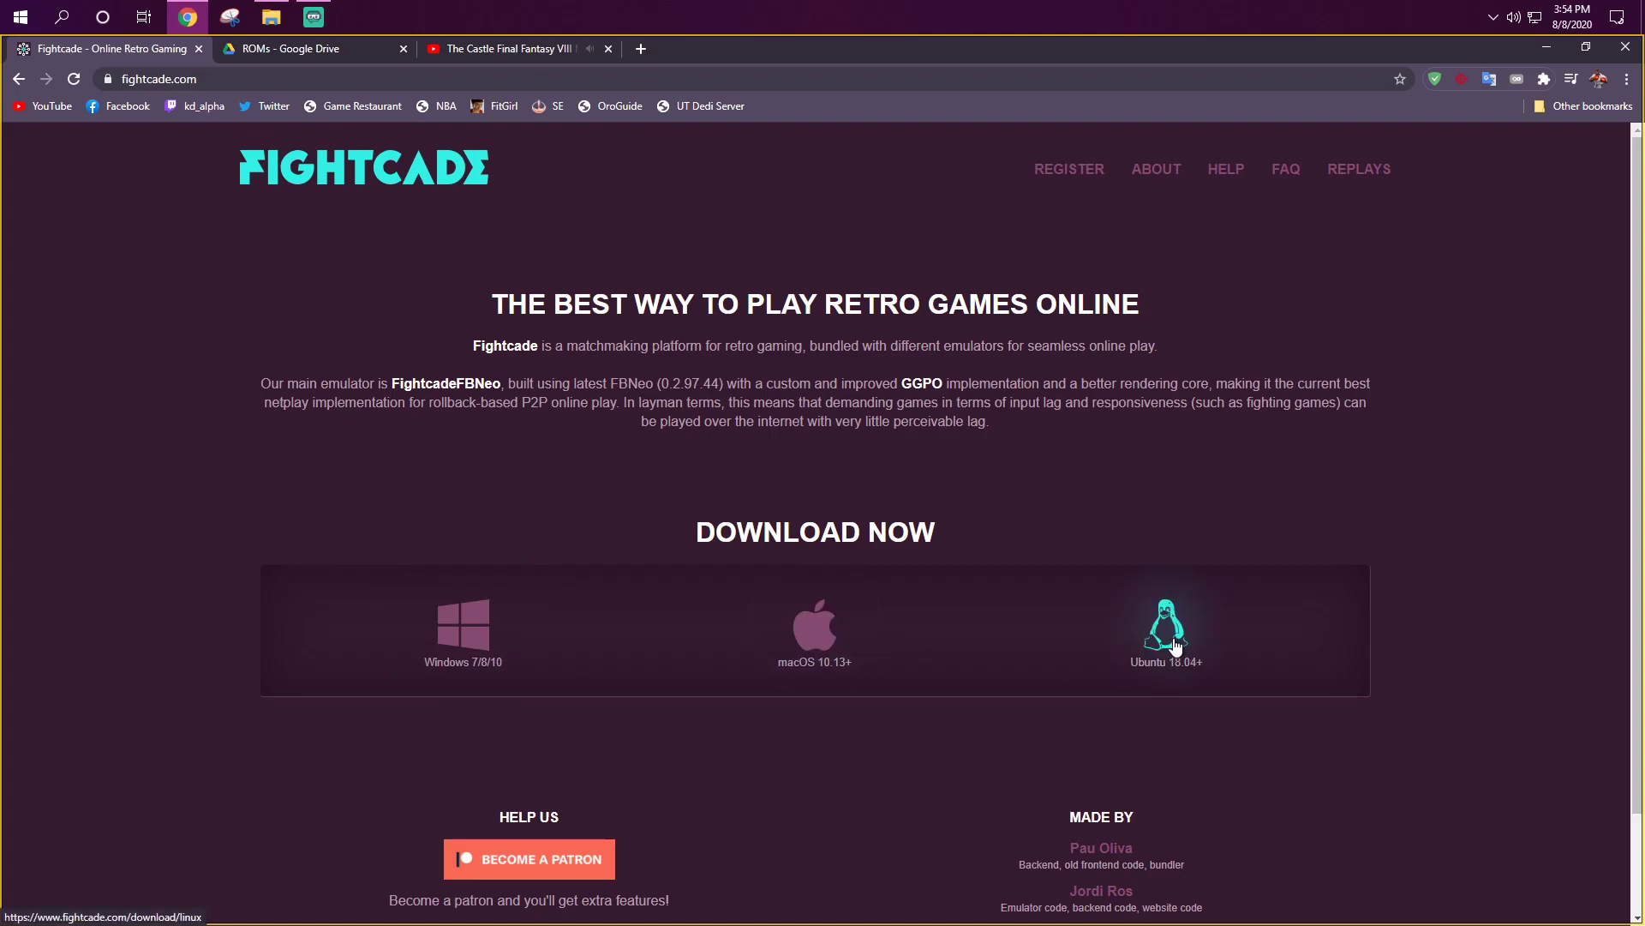
Step: Start the Fightcade download for Windows 7/8/10 and cancel saving the installer
click(471, 645)
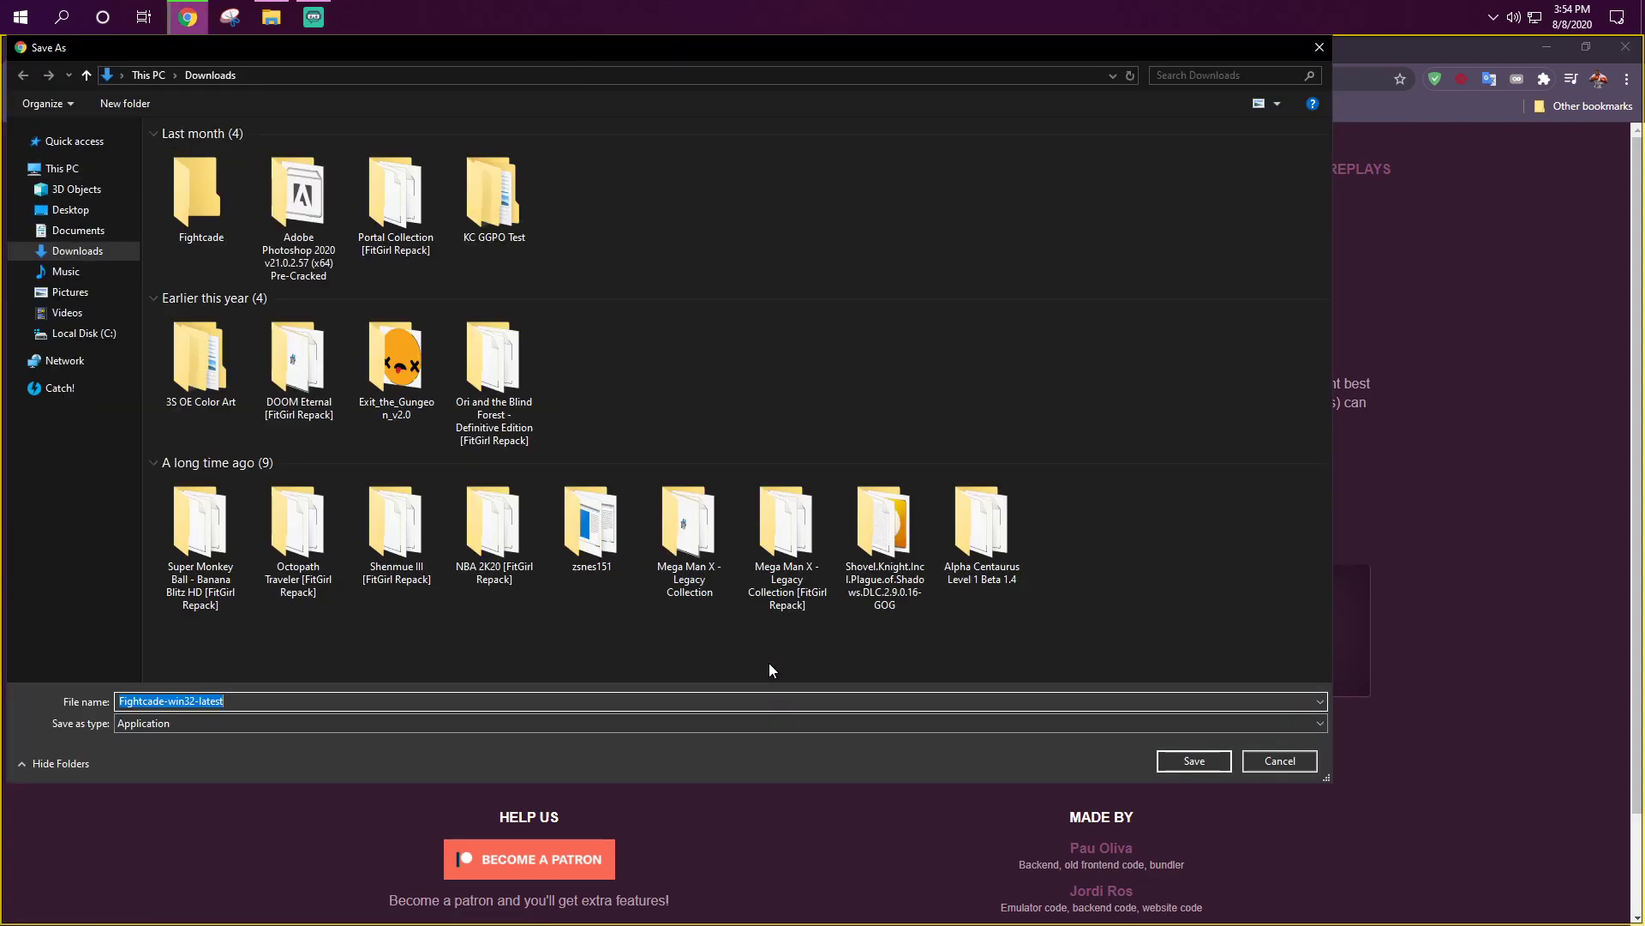
click(1309, 765)
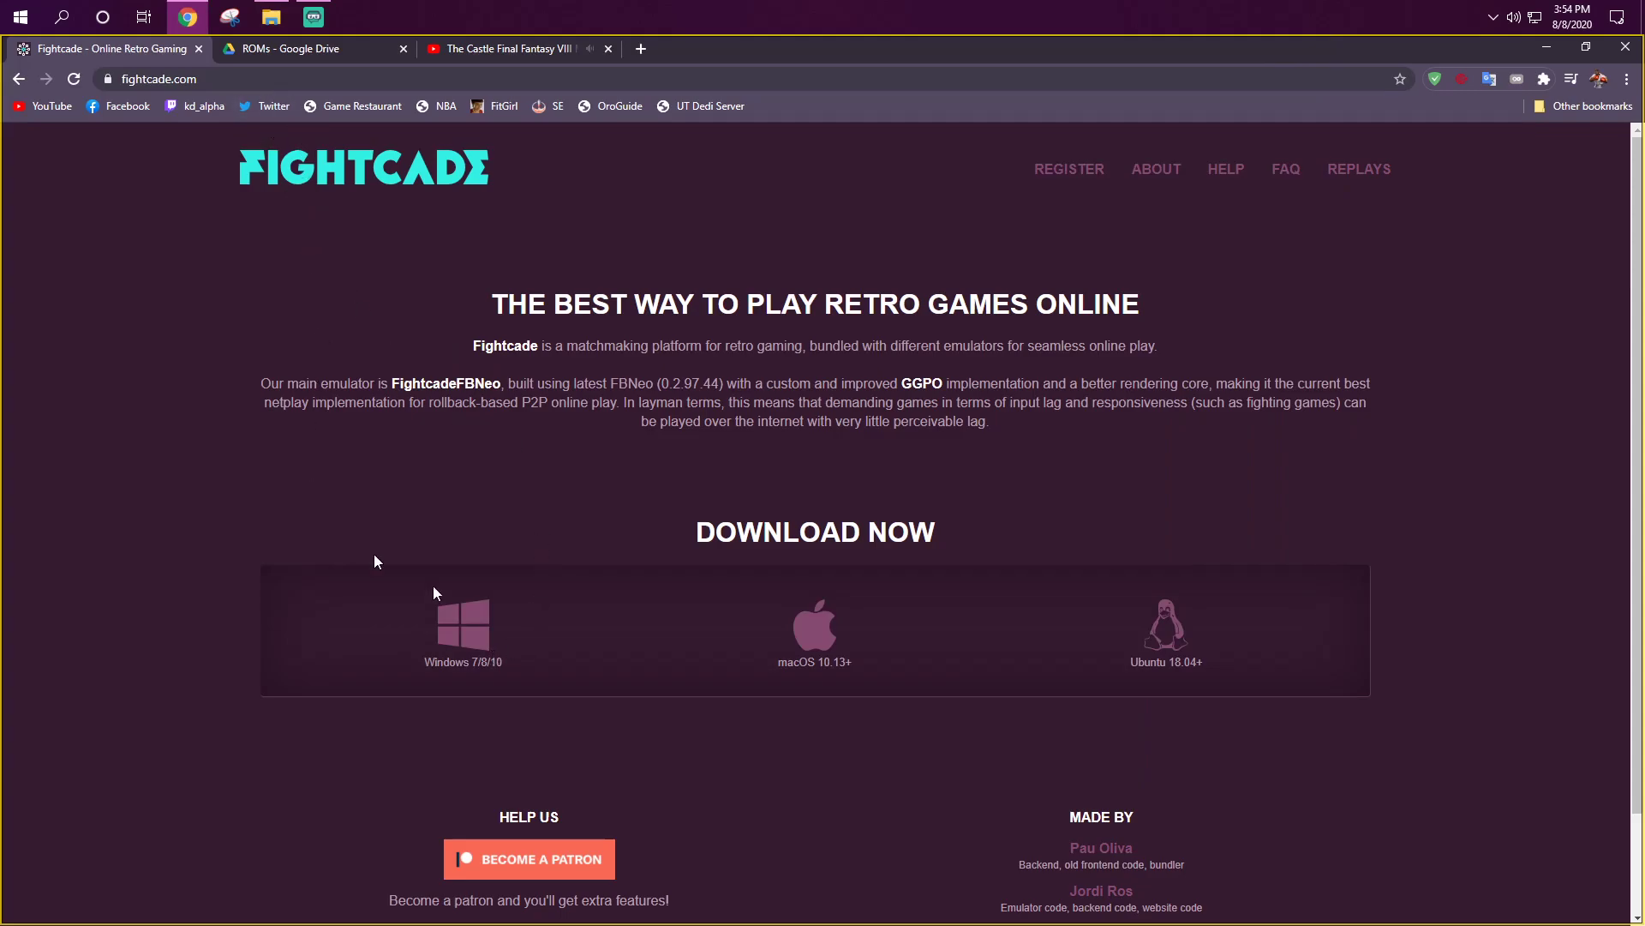
Step: Examine the Fightcade installation folder in File Explorer, especially the Fightcade1 and Fightcade2 applications, and return to the browser
click(270, 17)
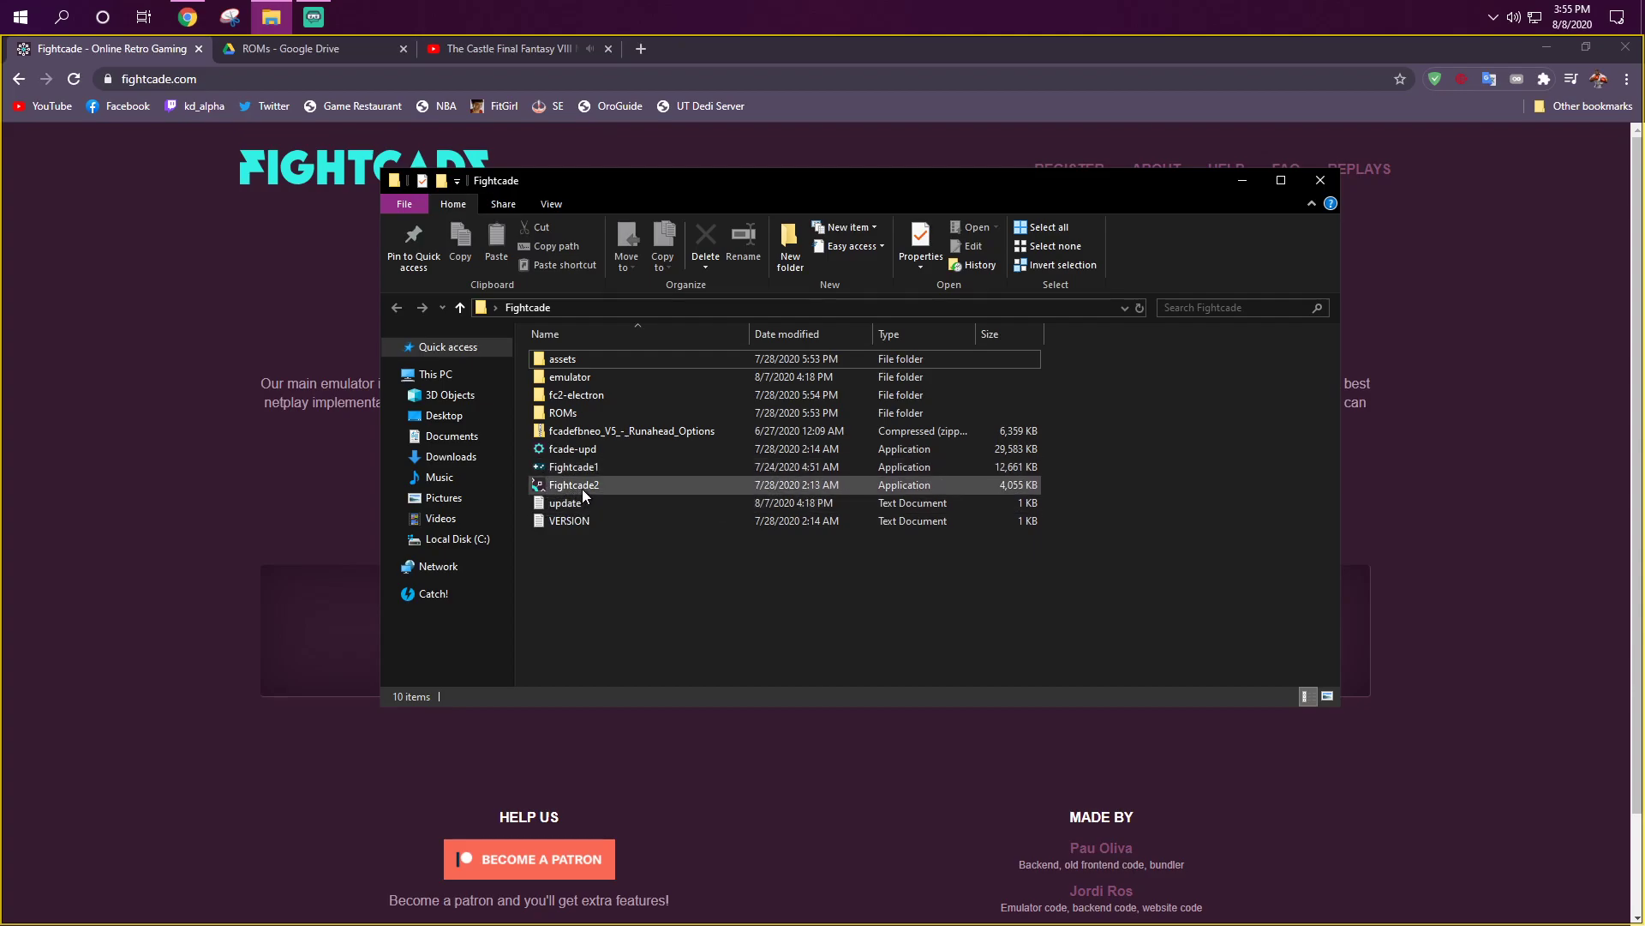
mouse_move(583, 494)
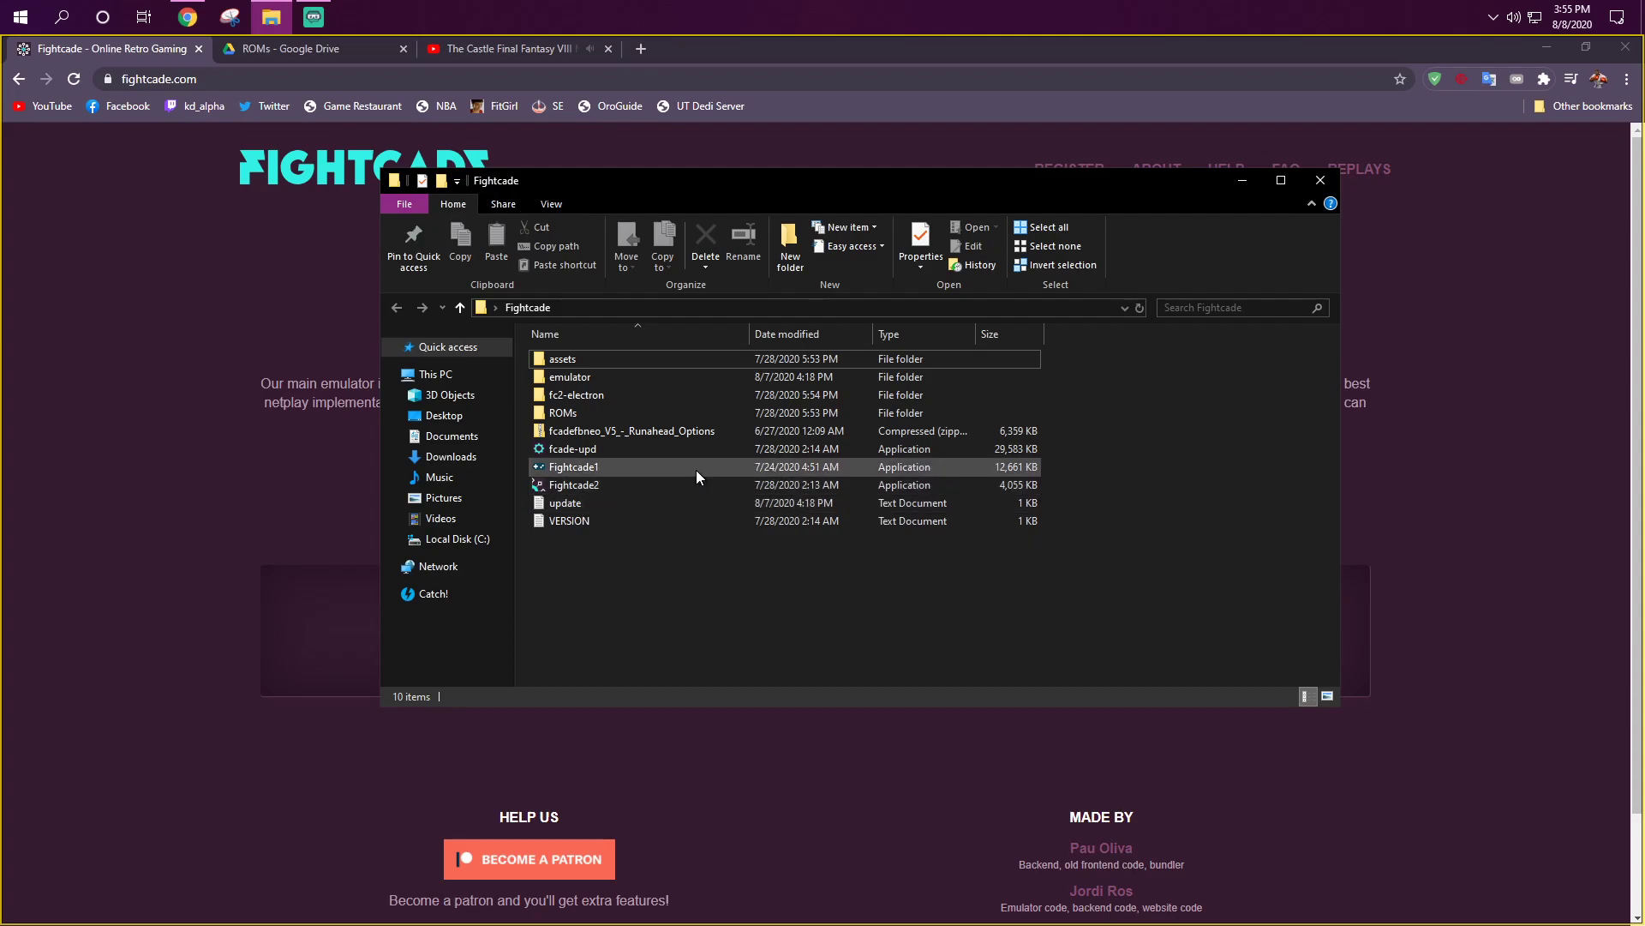
mouse_move(696, 472)
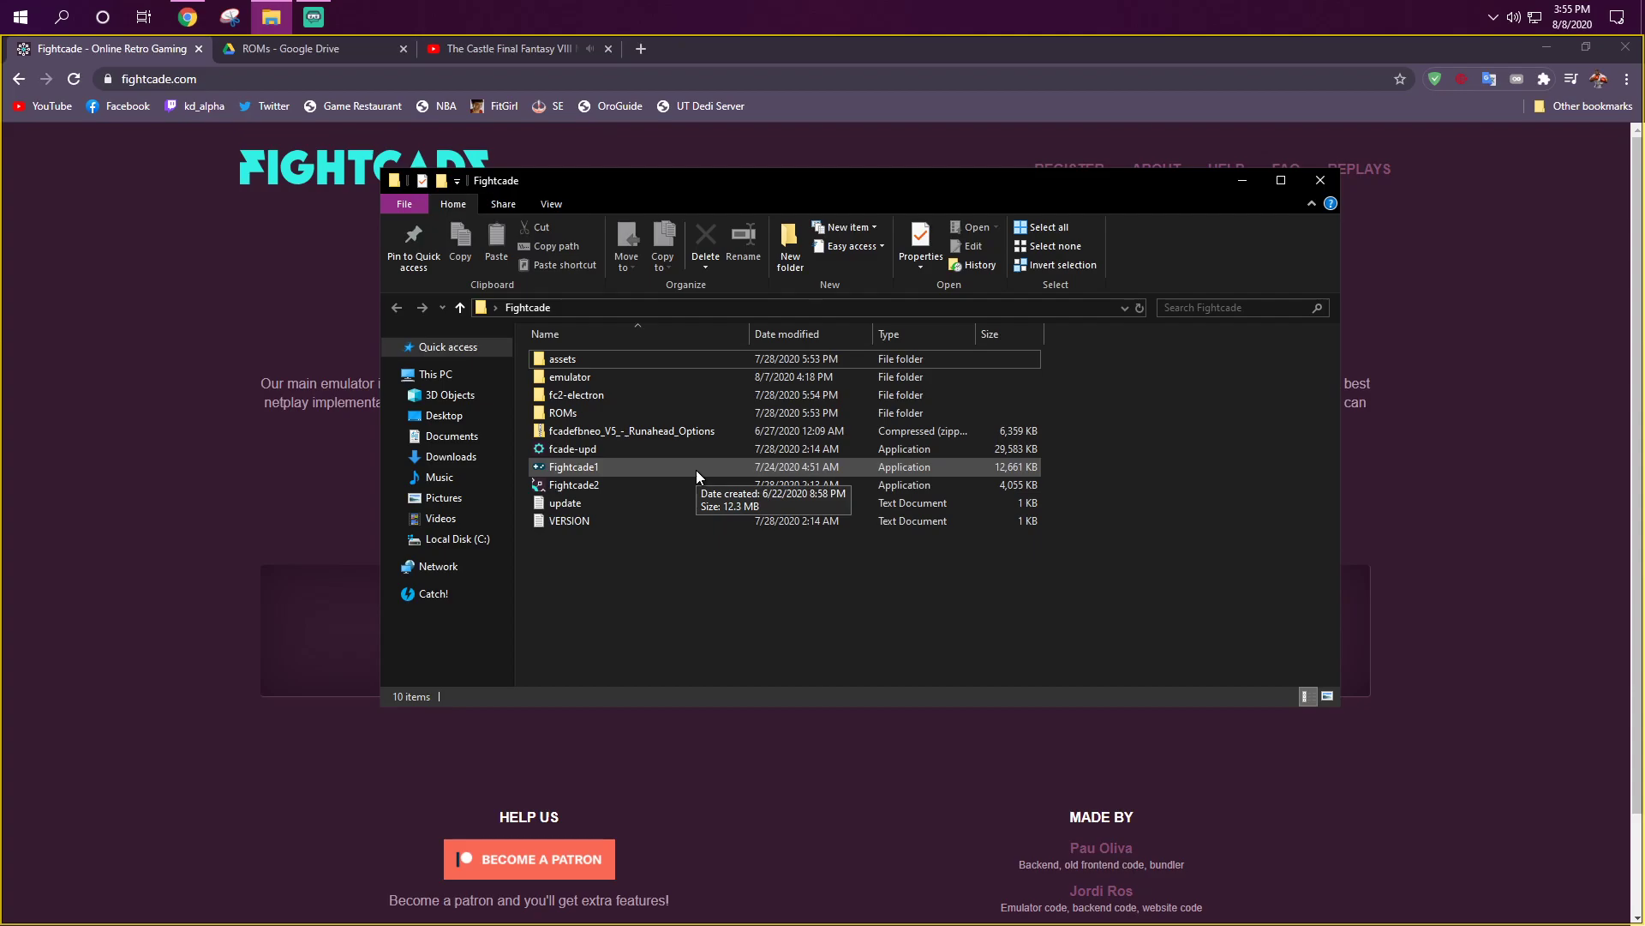
click(1422, 501)
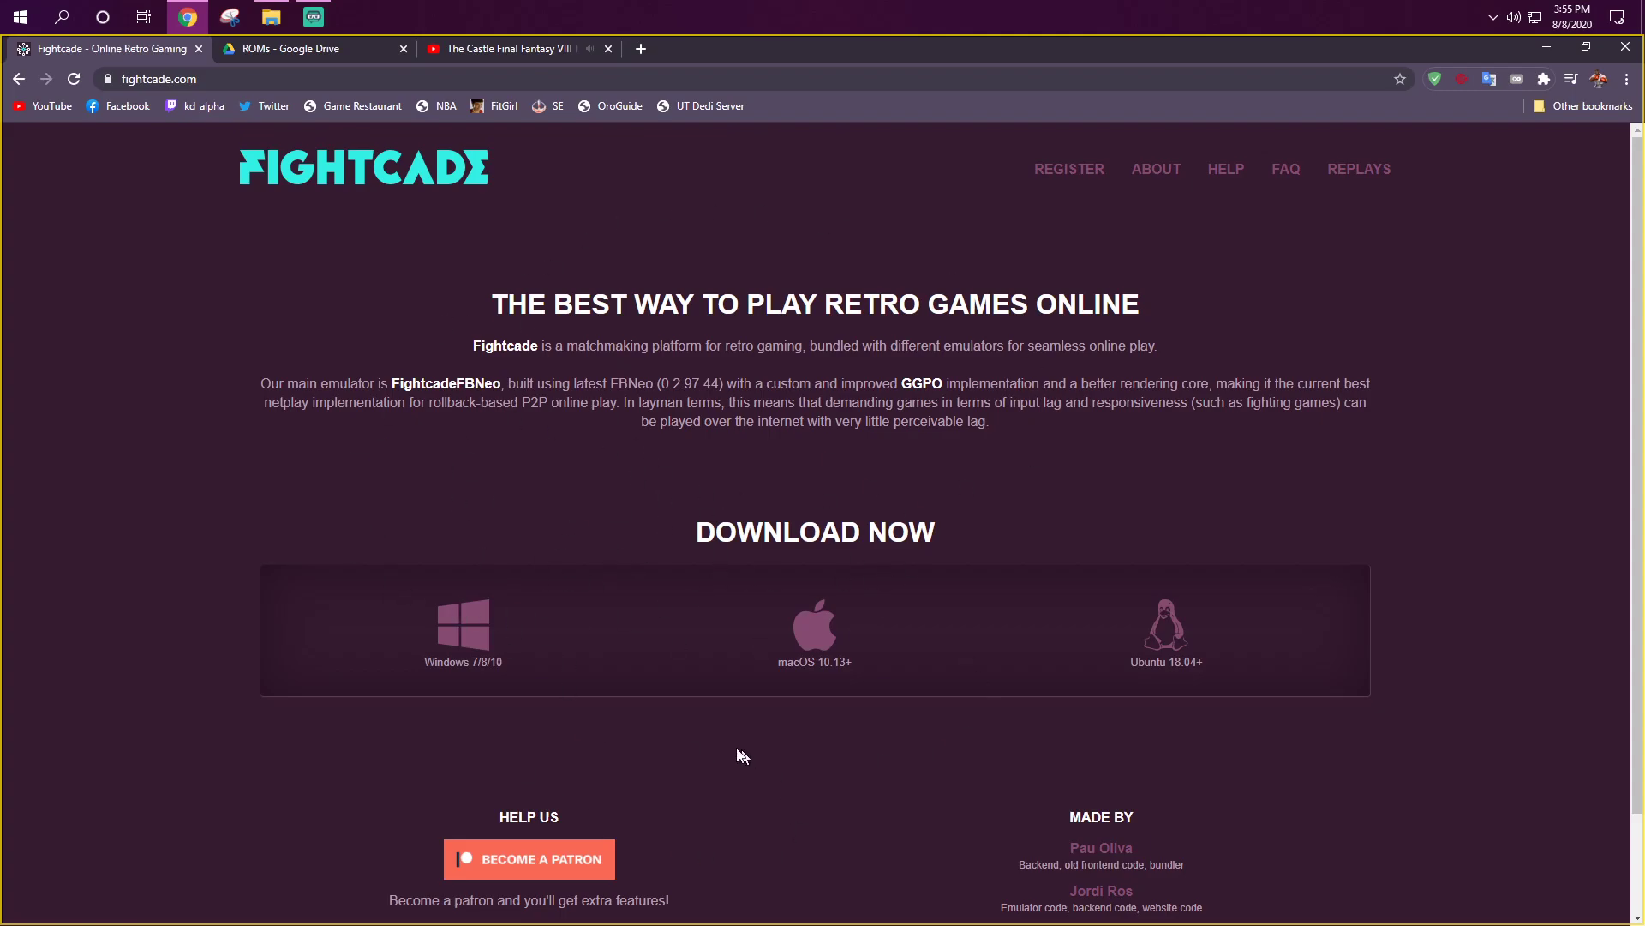
Step: View the Fightcade registration form and read through the site's FAQ on romsets, errors and starting fresh
click(1070, 169)
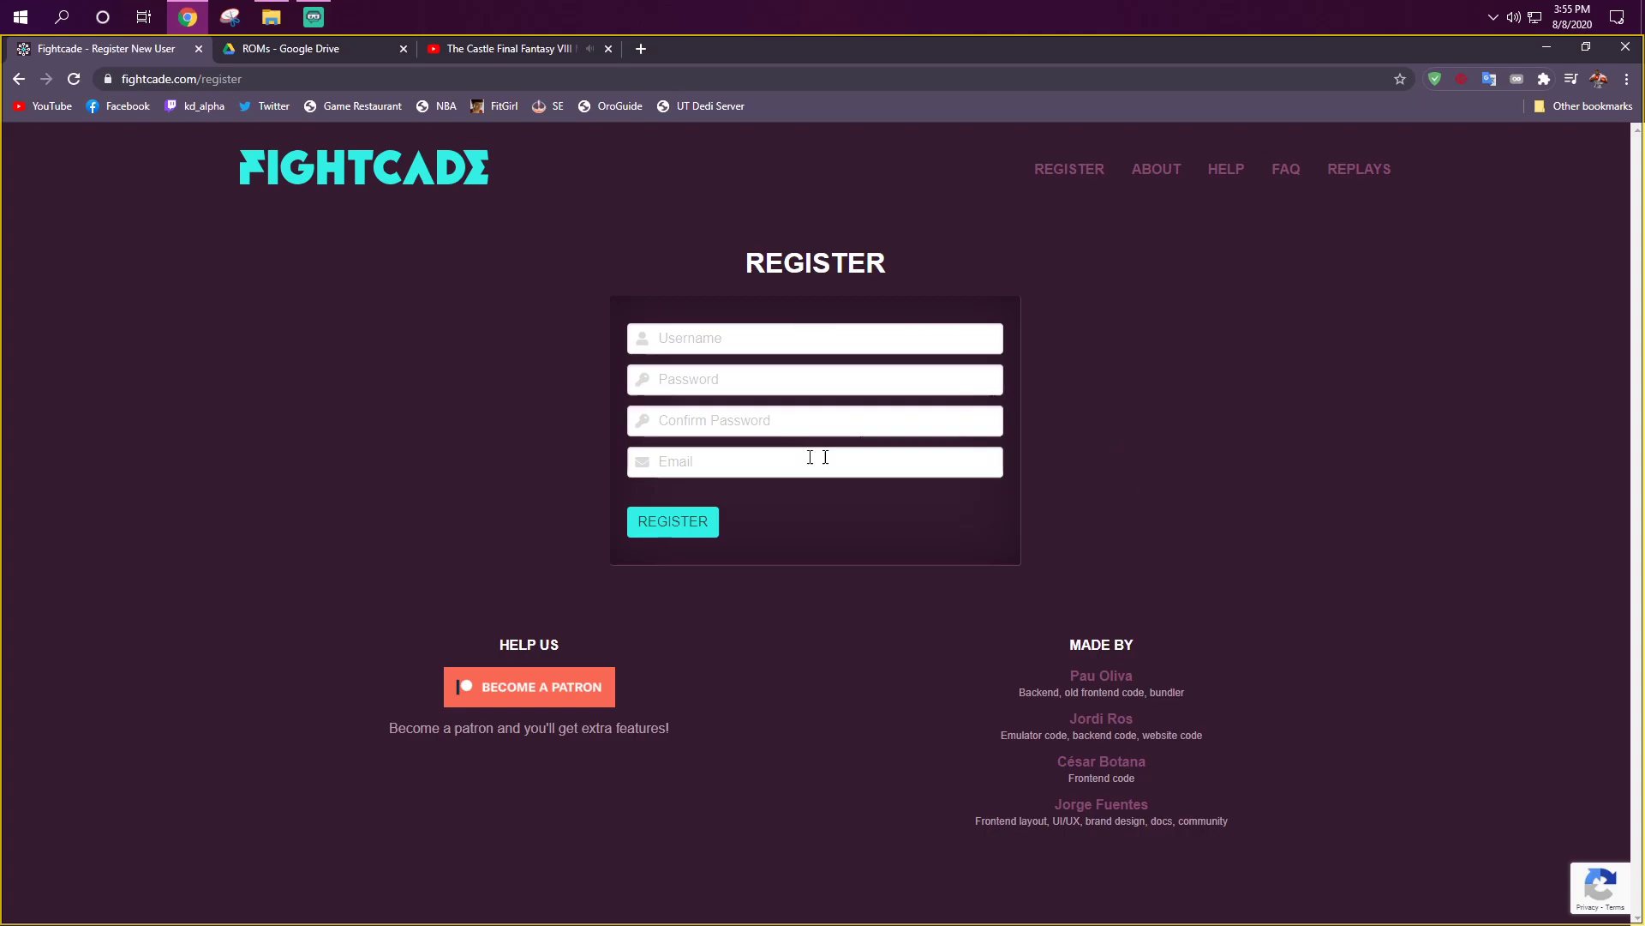
click(1275, 178)
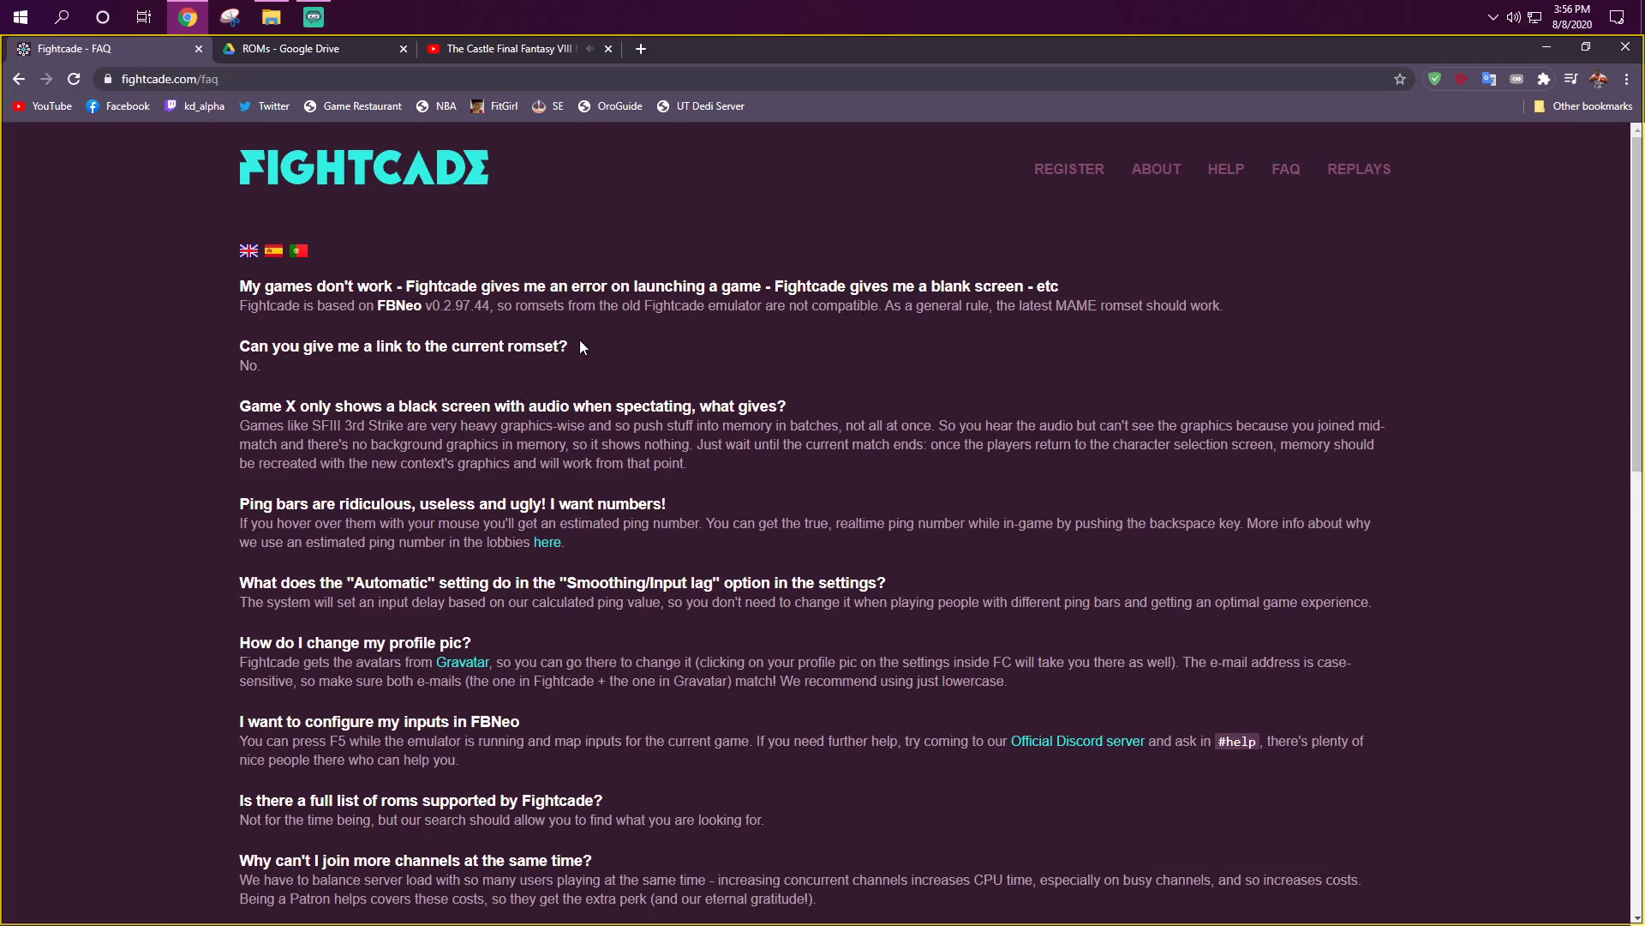
scroll(565, 429, down, 7)
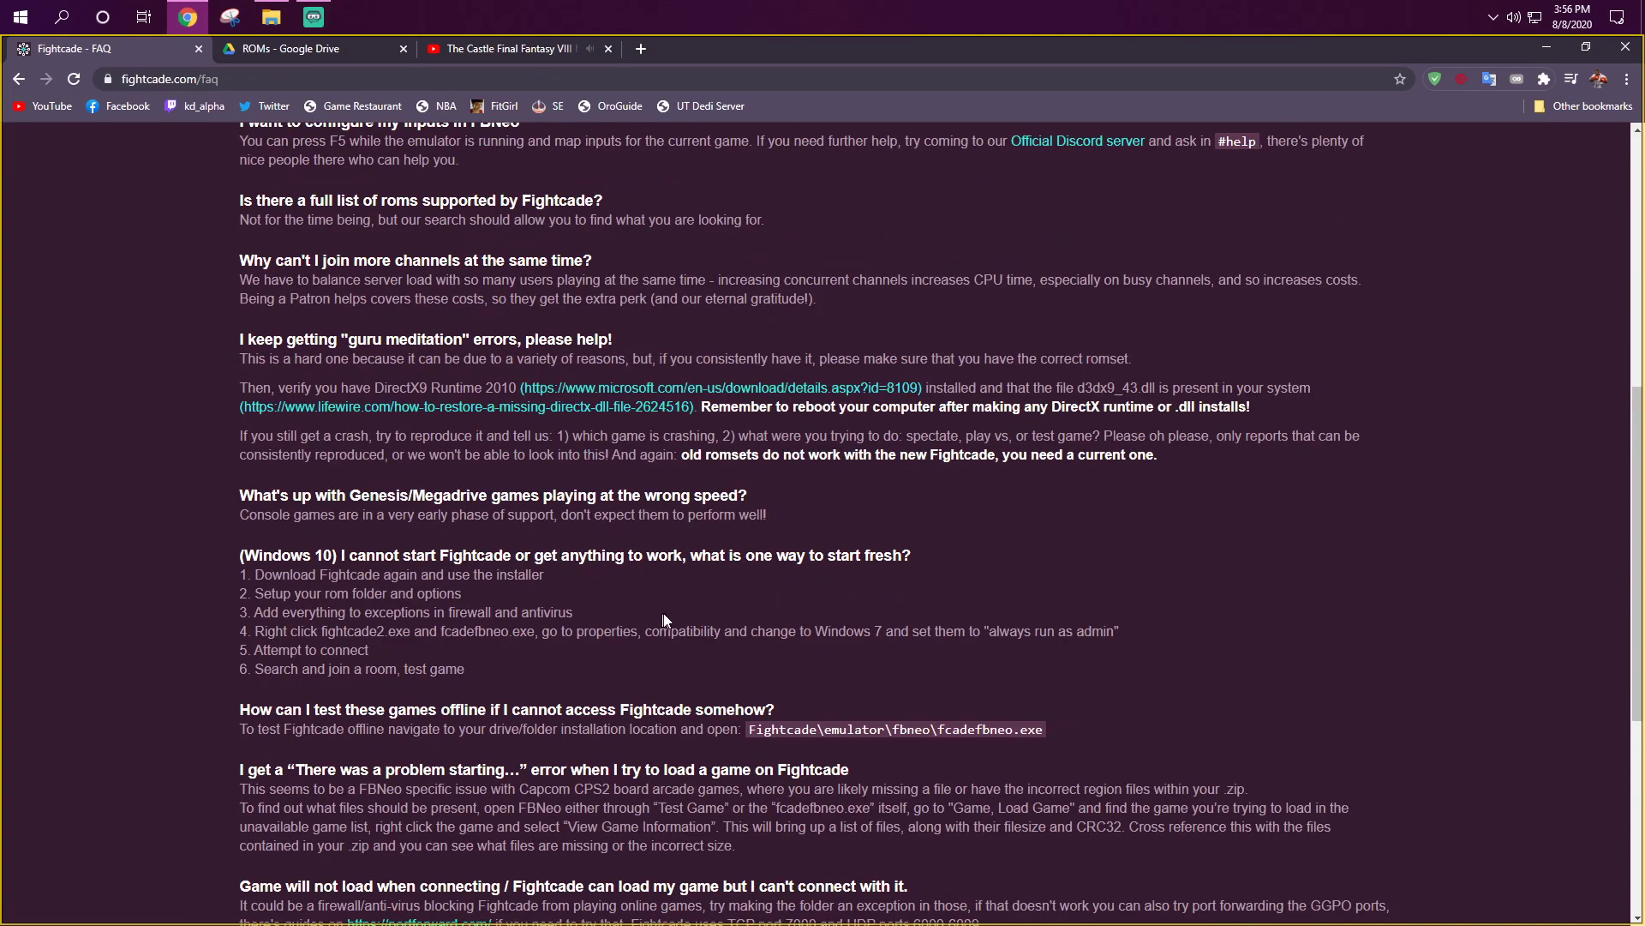
scroll(656, 615, down, 6)
scroll(703, 655, up, 9)
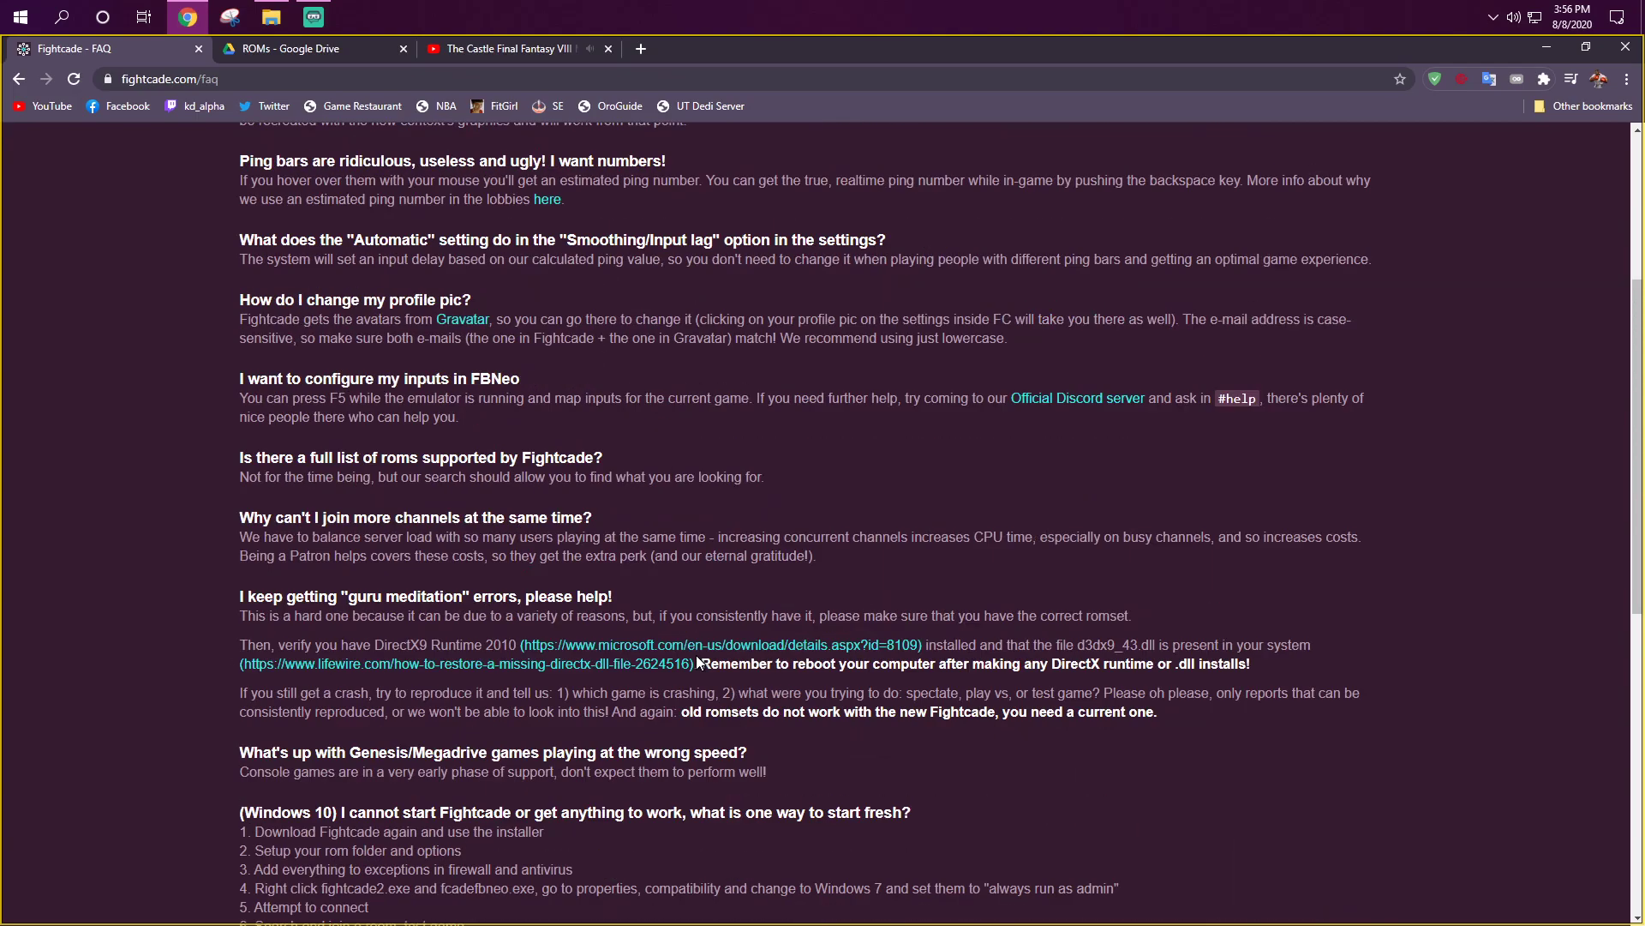
scroll(696, 655, up, 3)
scroll(686, 673, up, 1)
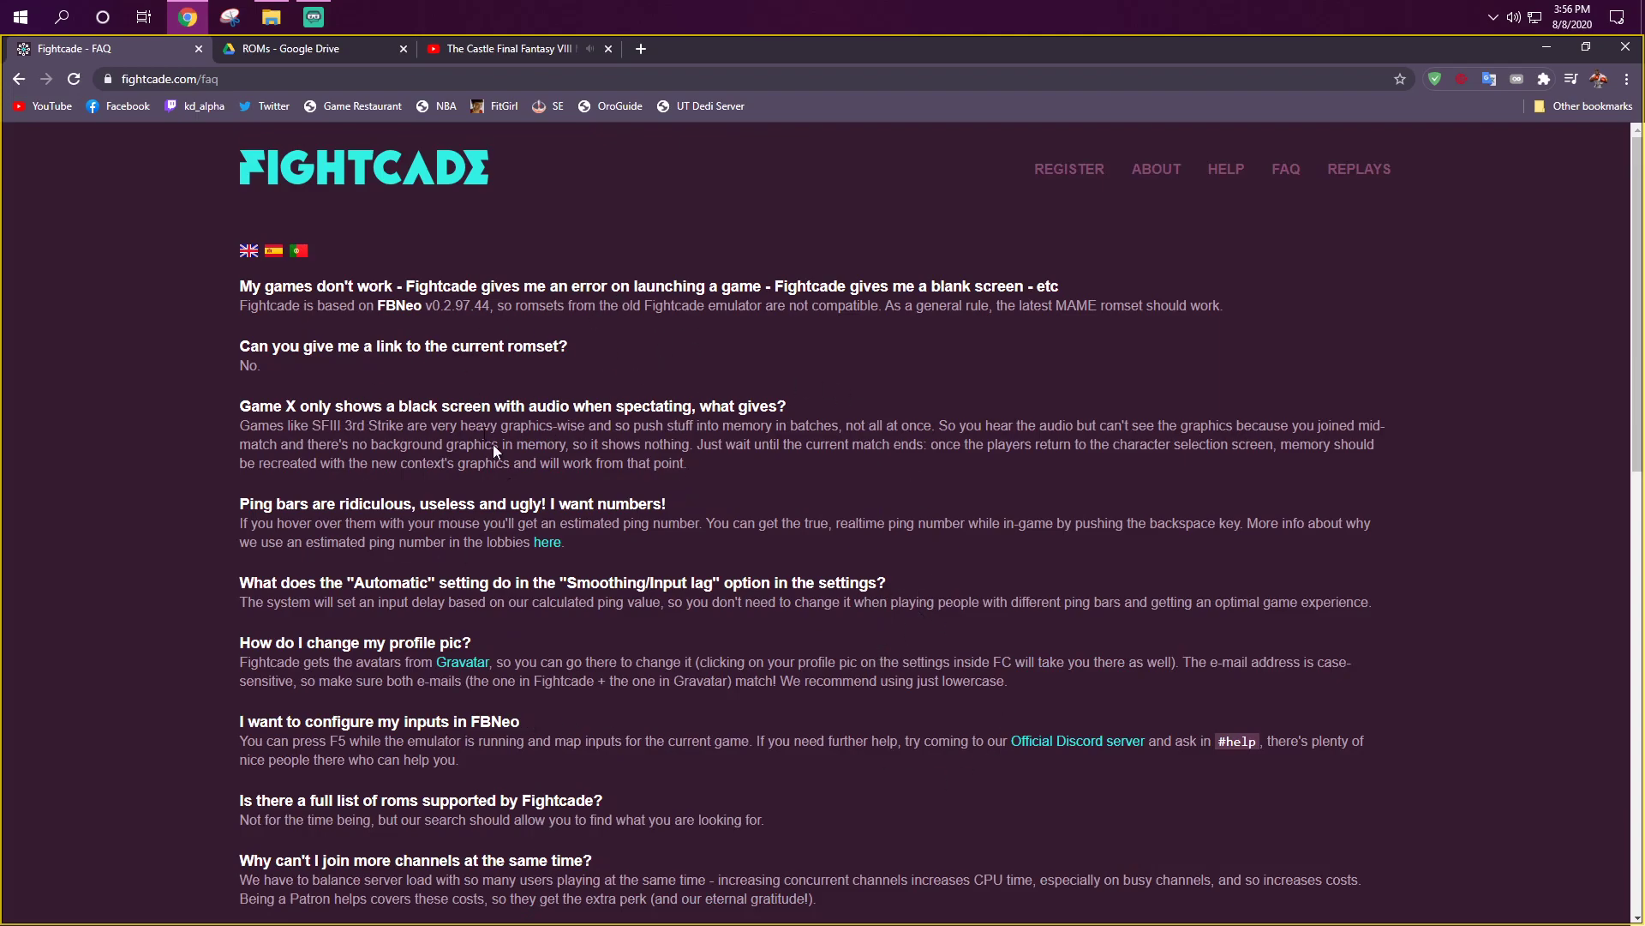
scroll(551, 761, down, 1)
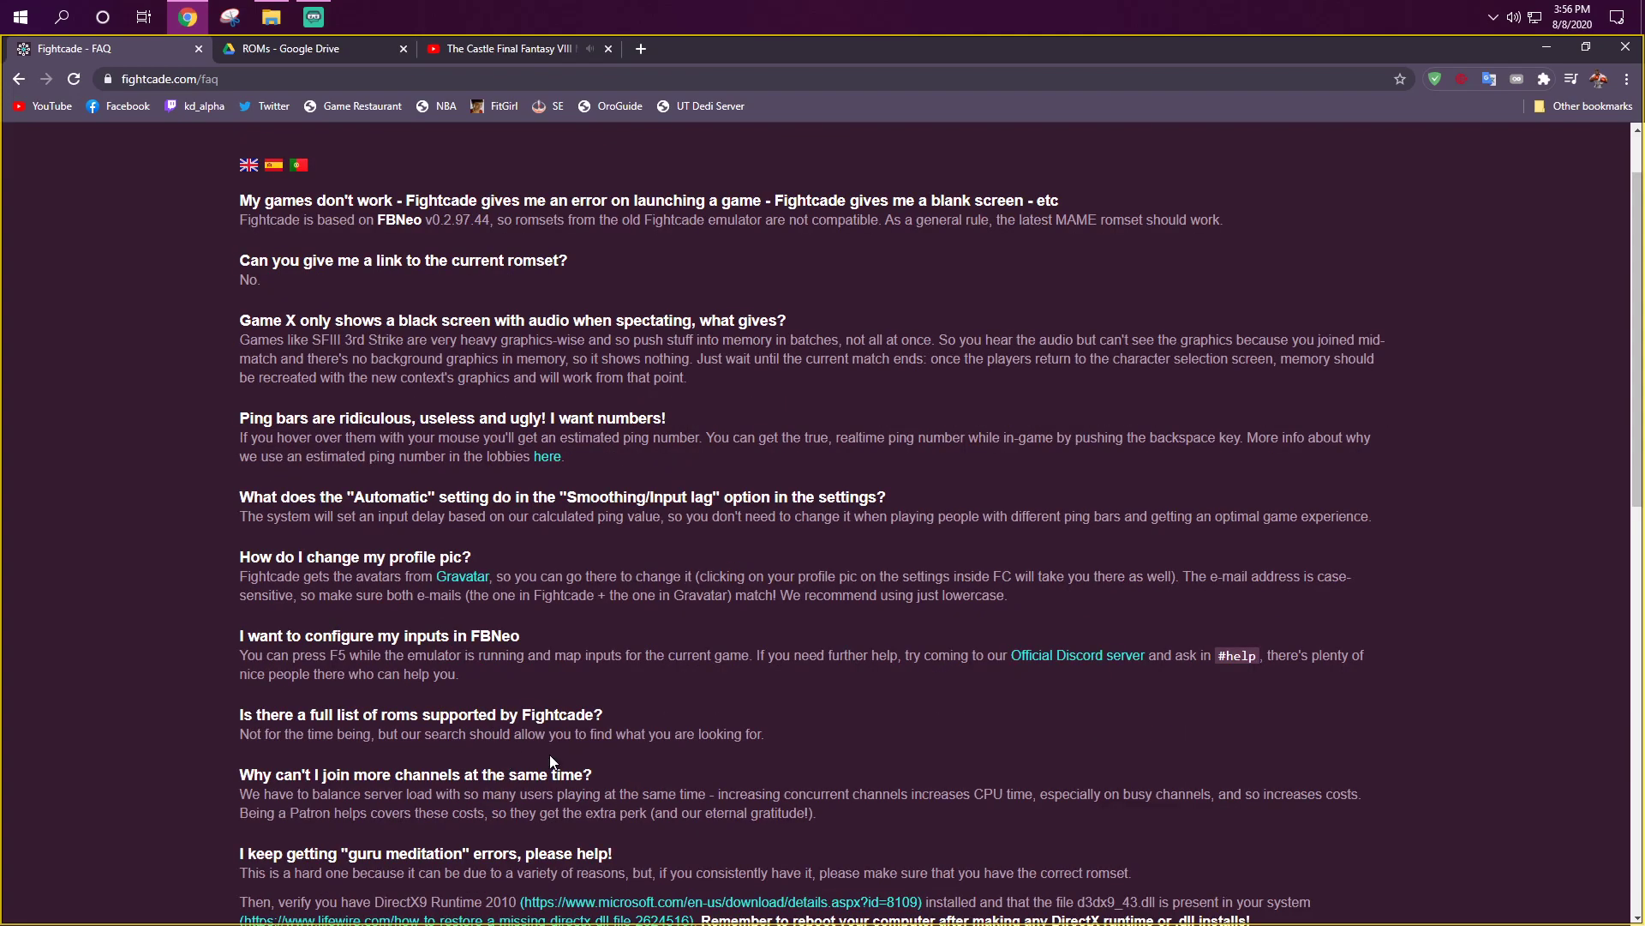
scroll(550, 759, down, 3)
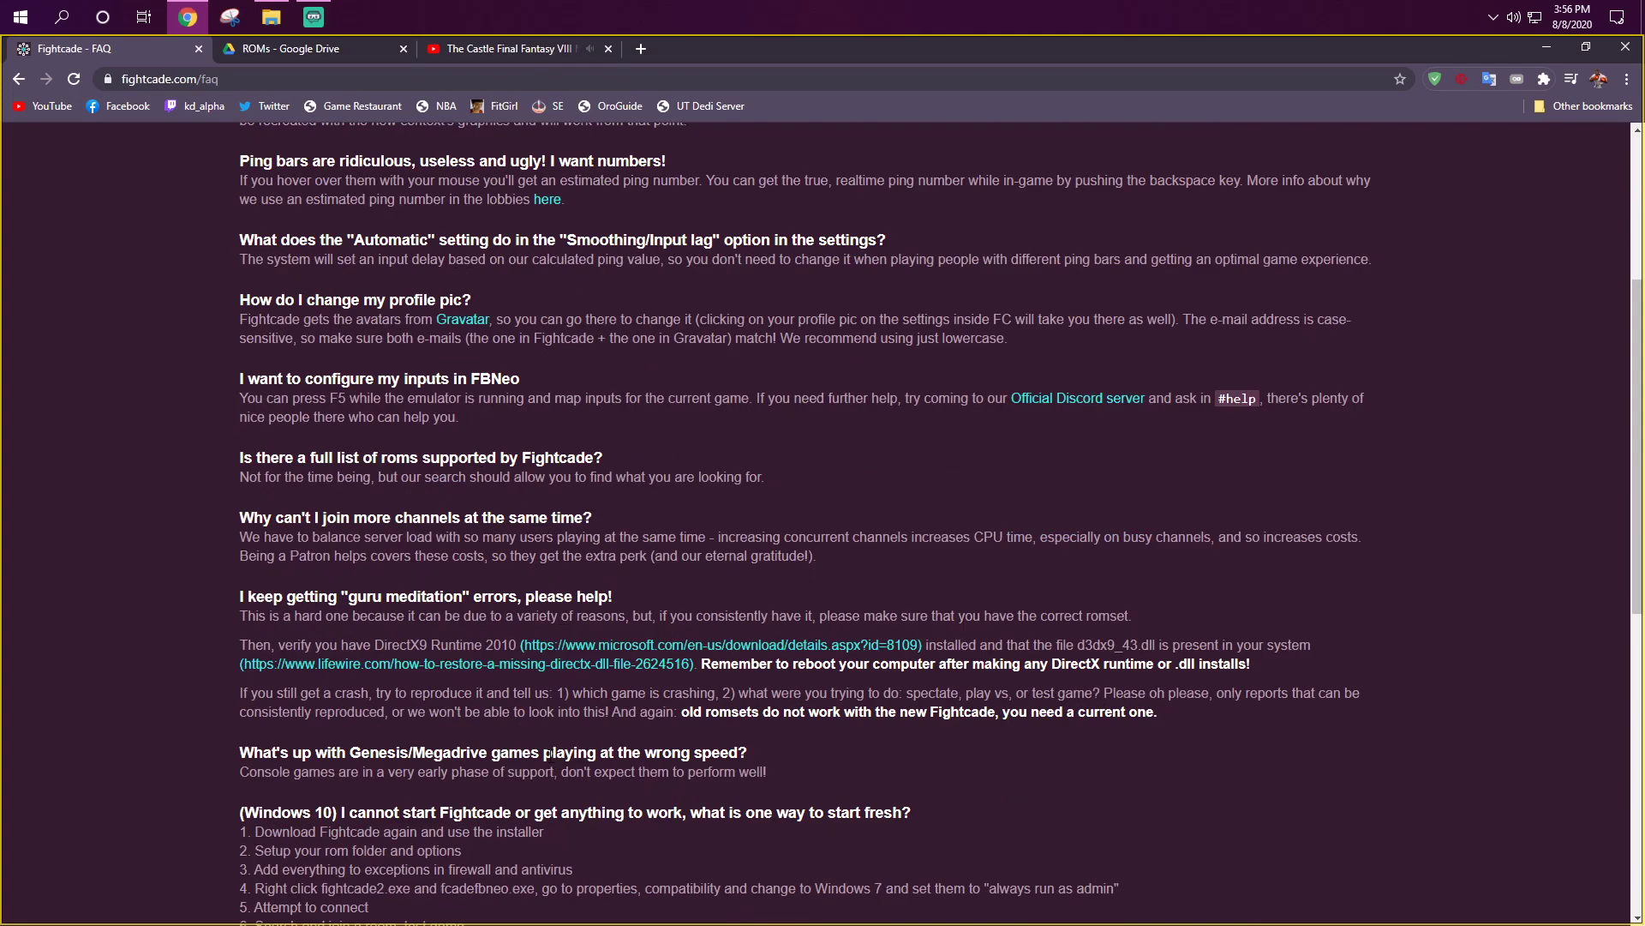
scroll(619, 802, down, 1)
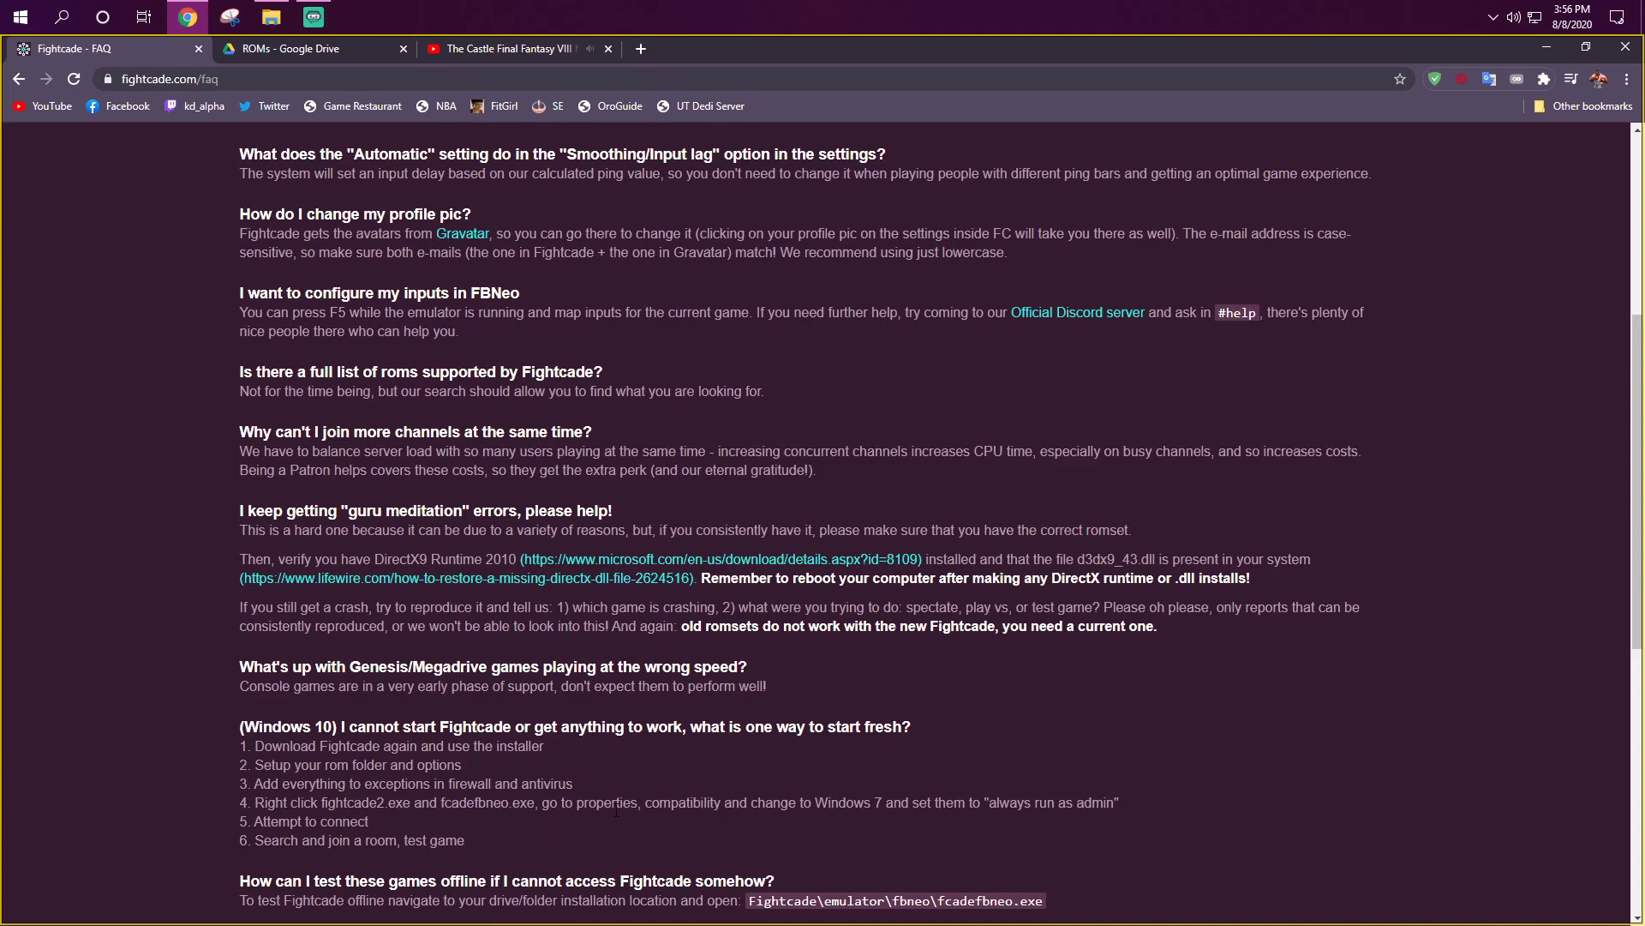
scroll(693, 812, up, 2)
scroll(692, 812, up, 3)
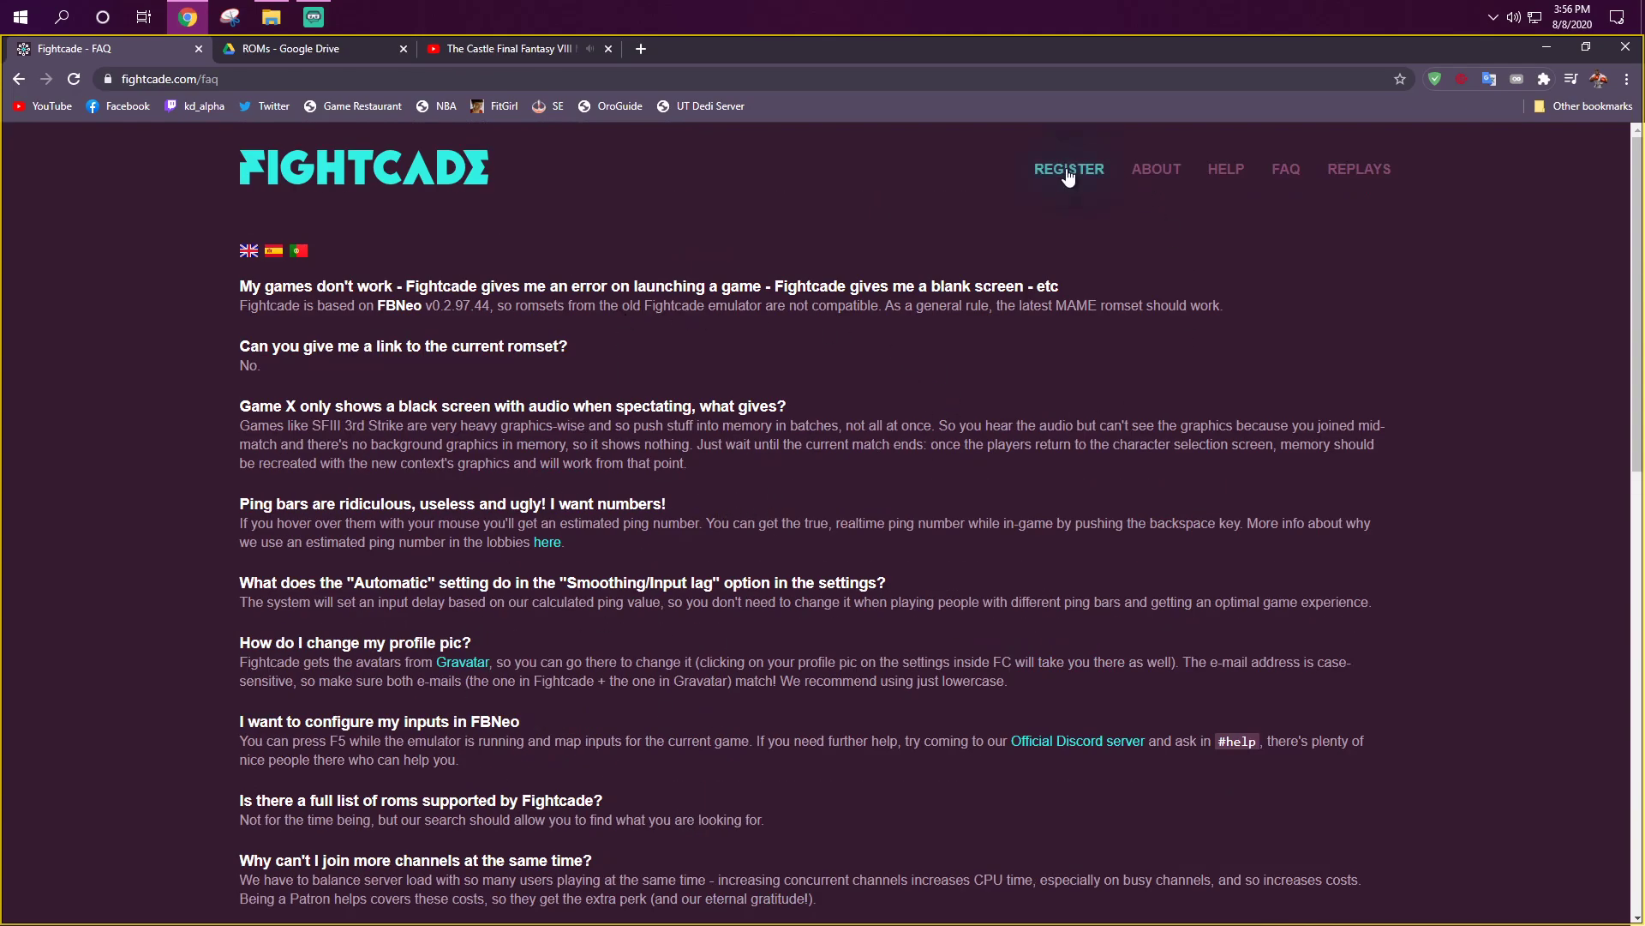
Step: Bring up extraction of the fcadefbneo_V5_-_Runahead_Options archive in the Fightcade folder in File Explorer and cancel it
click(270, 17)
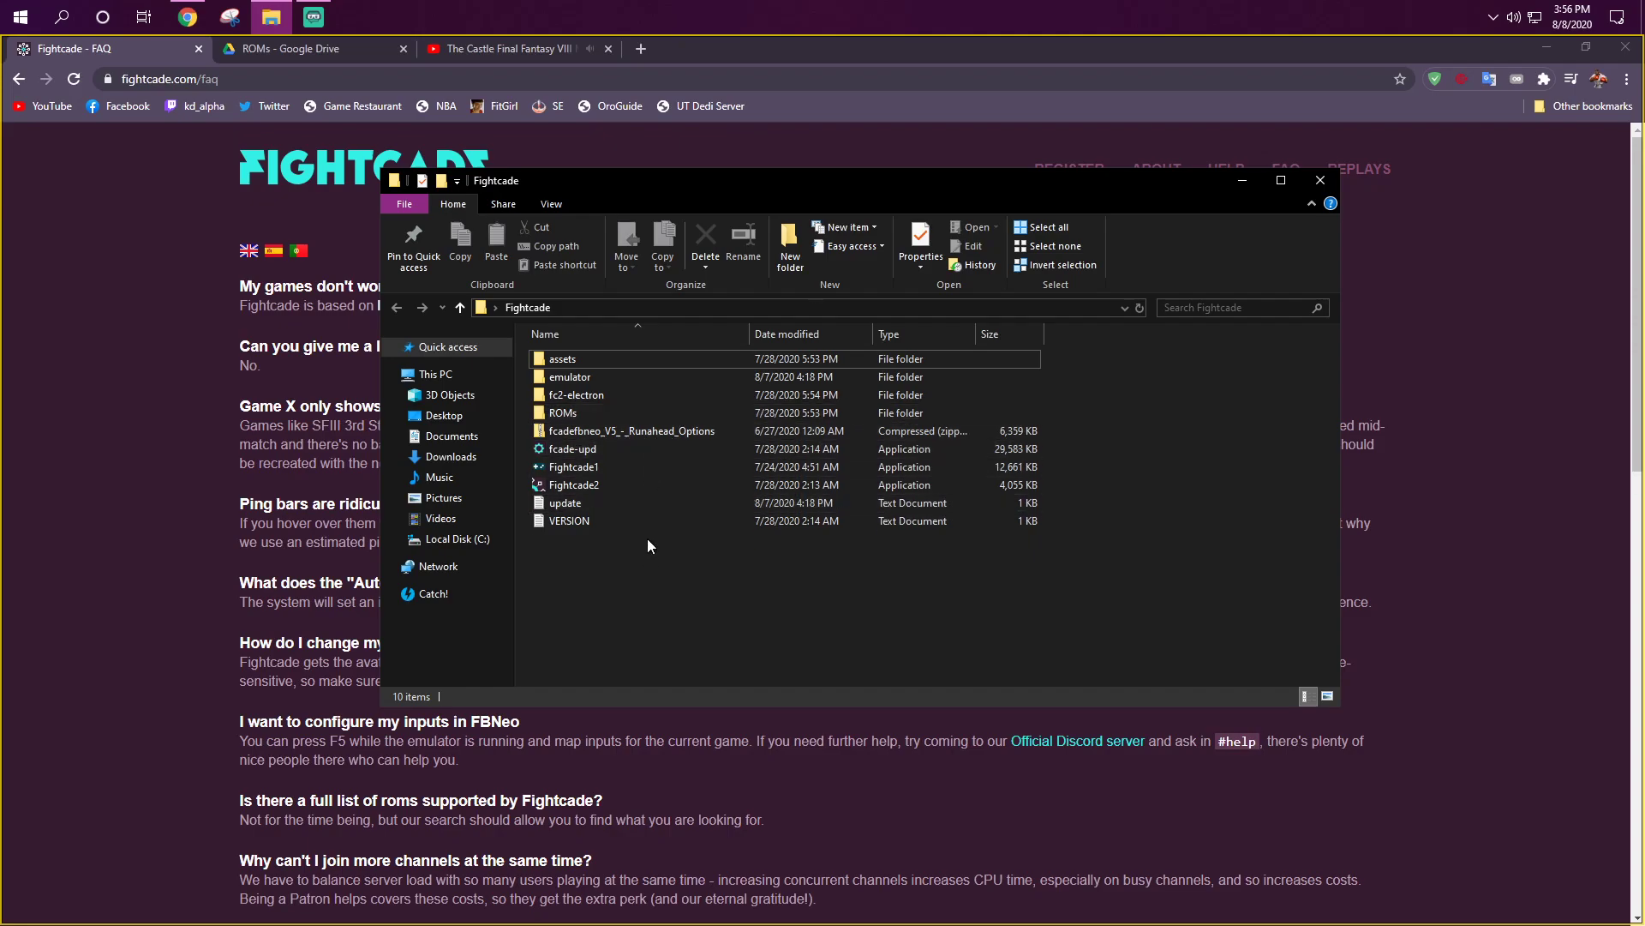
click(661, 431)
right_click(662, 431)
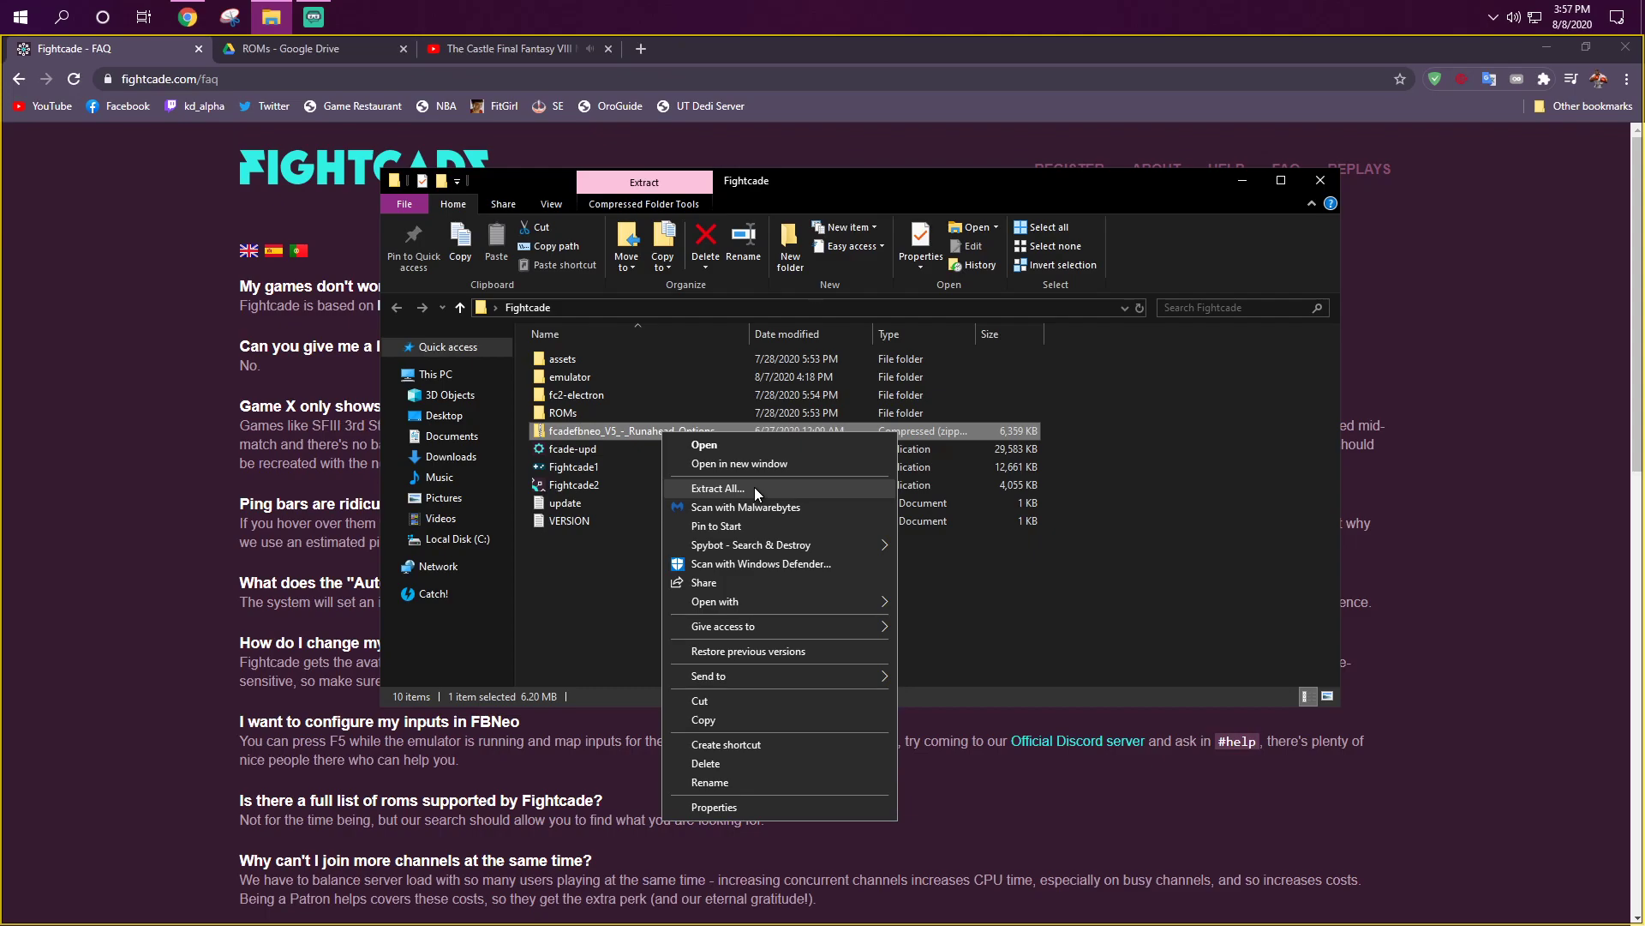
click(991, 434)
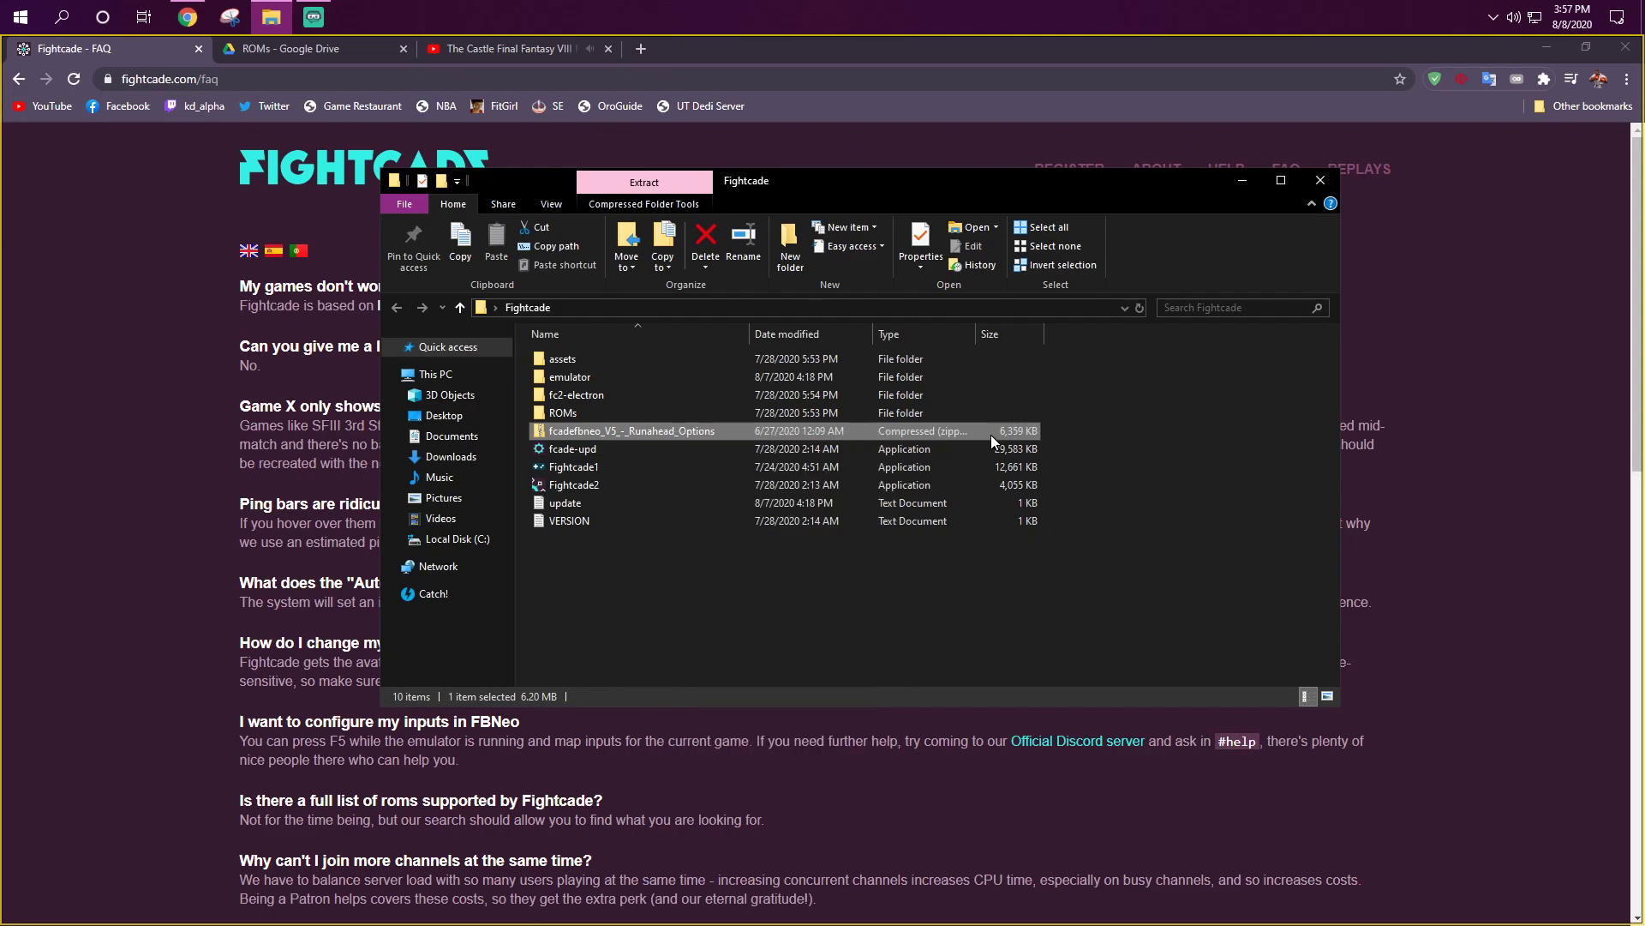
right_click(664, 436)
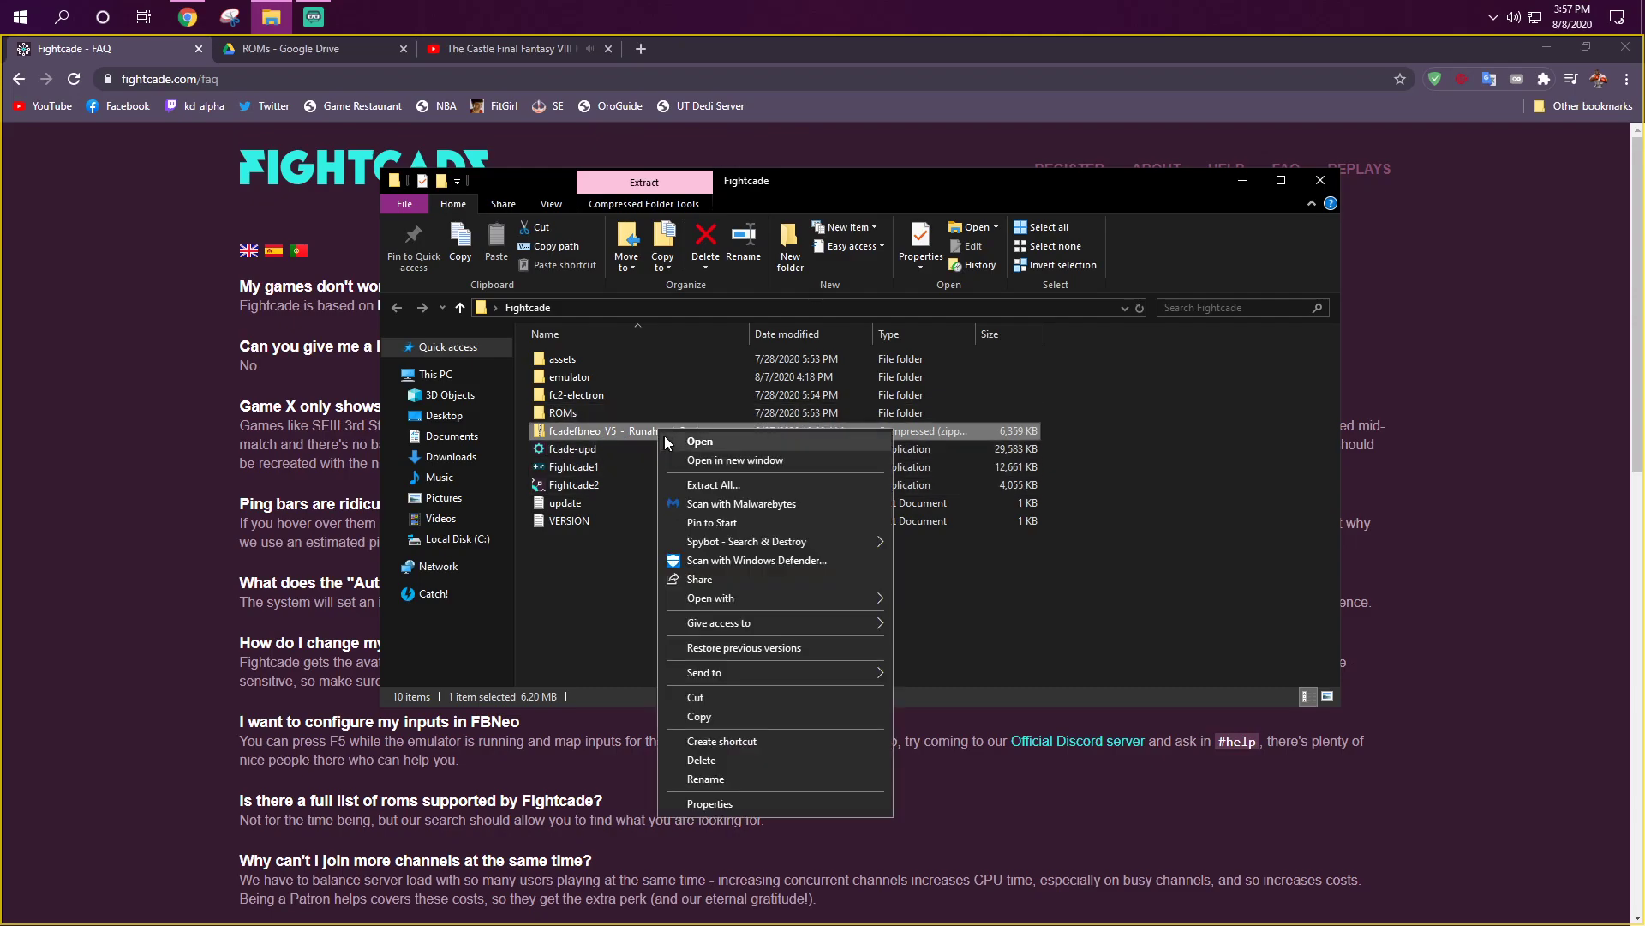
click(710, 483)
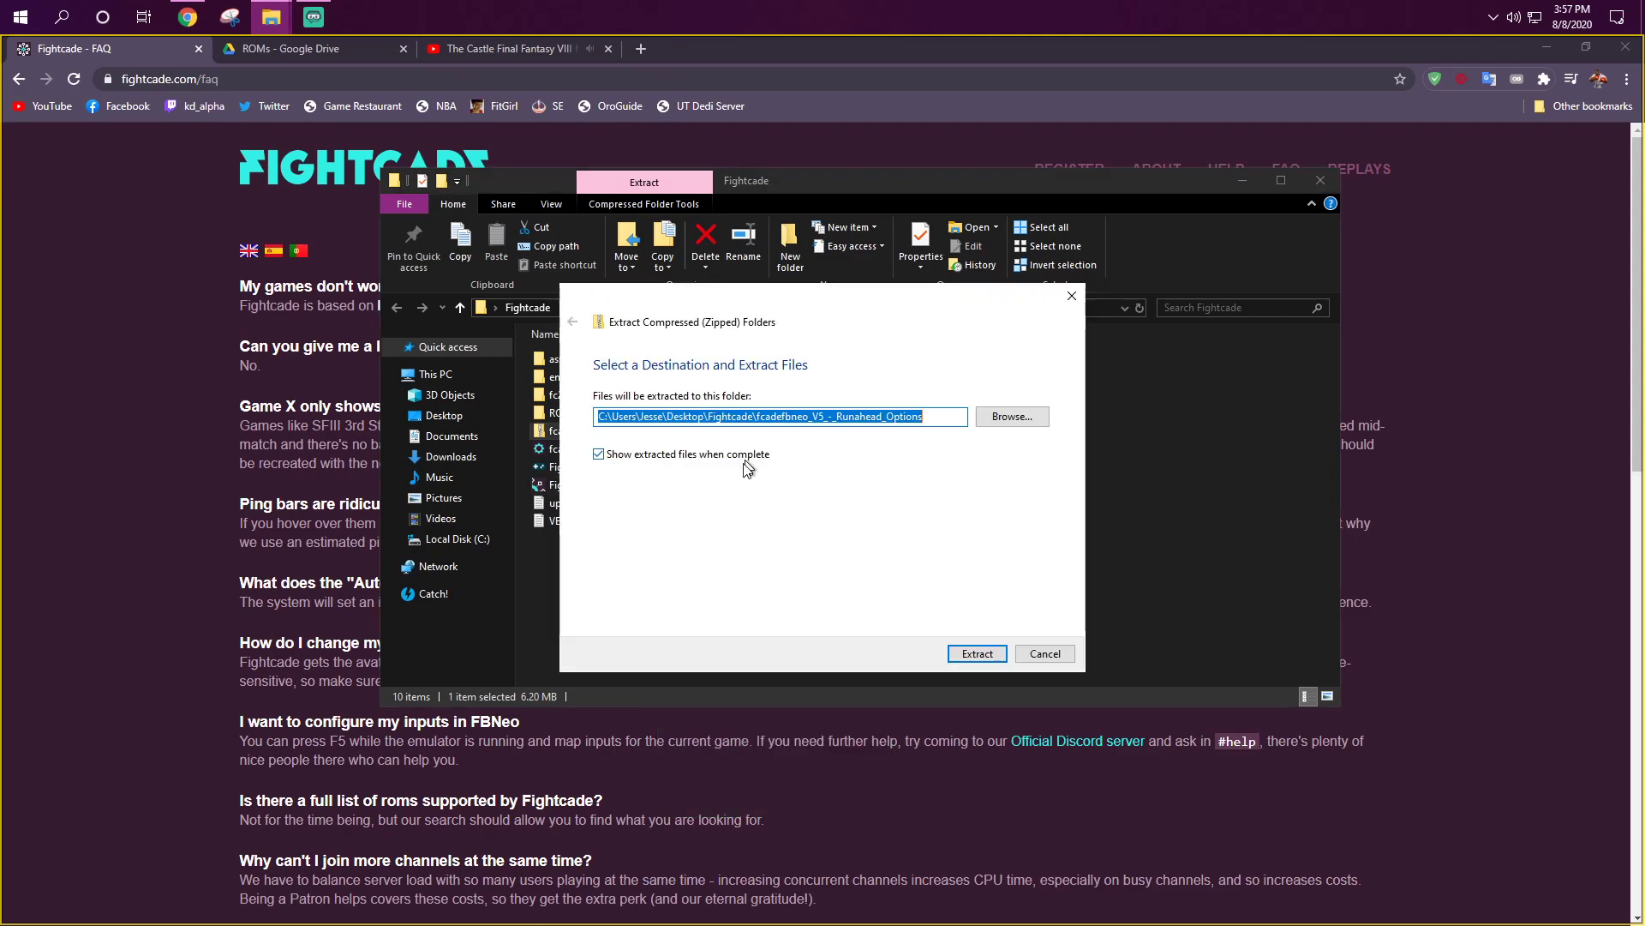
click(1056, 654)
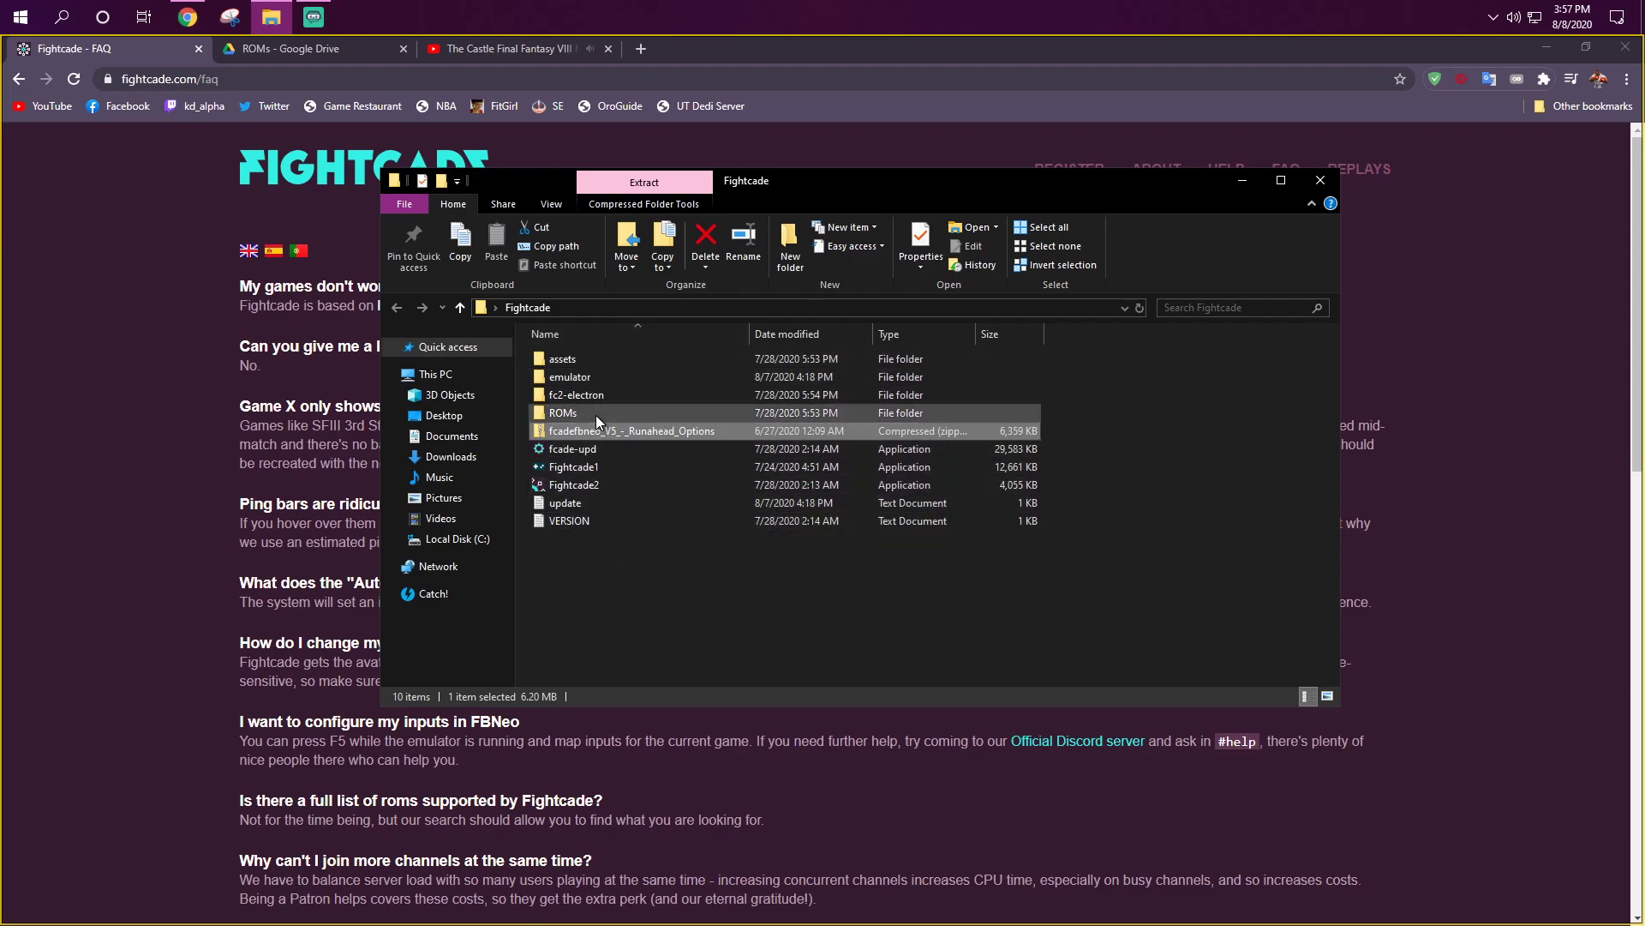
Step: Switch to Google Drive in the browser and look through the ROM zip files in the Fightcade ROMs folder
click(165, 336)
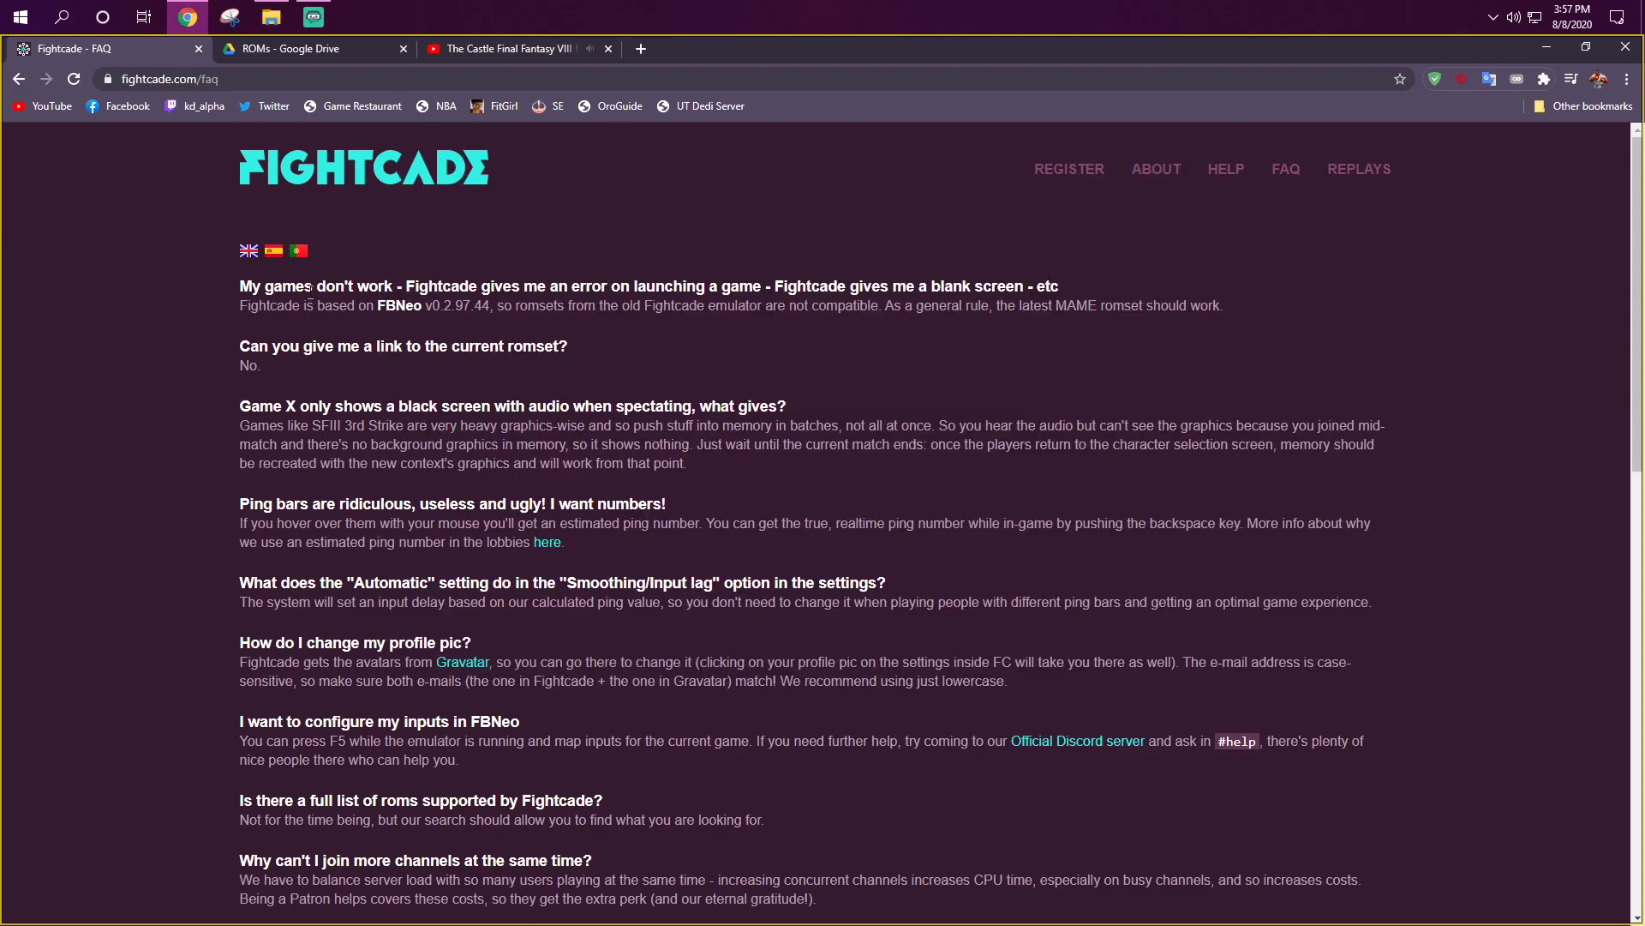
click(275, 48)
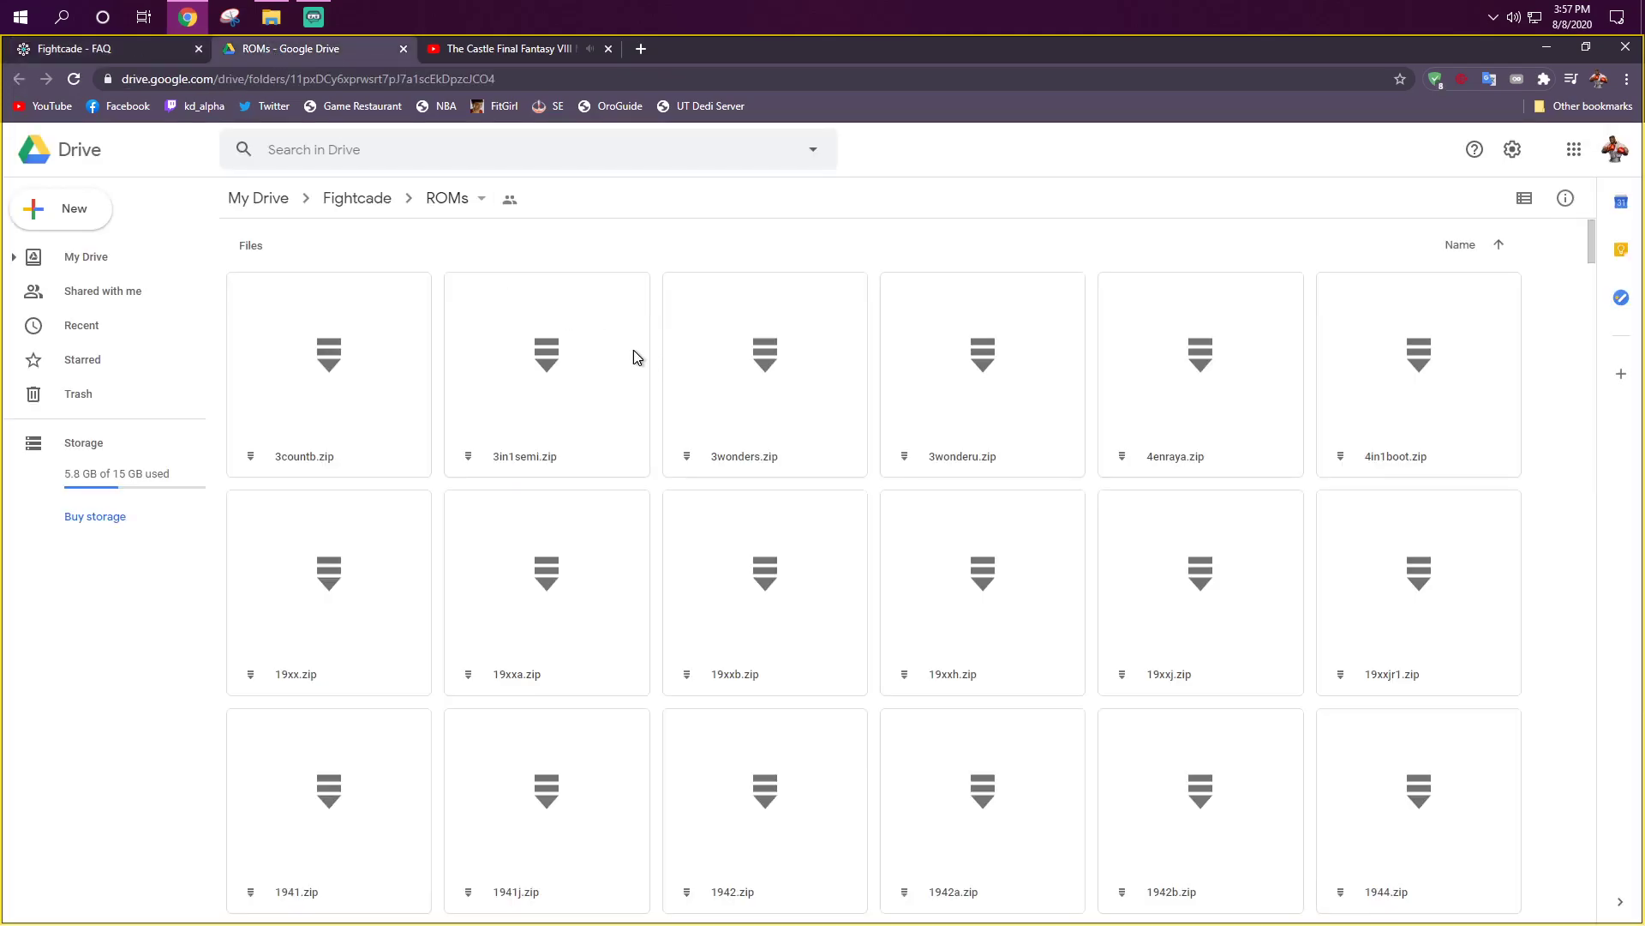
scroll(1220, 659, down, 10)
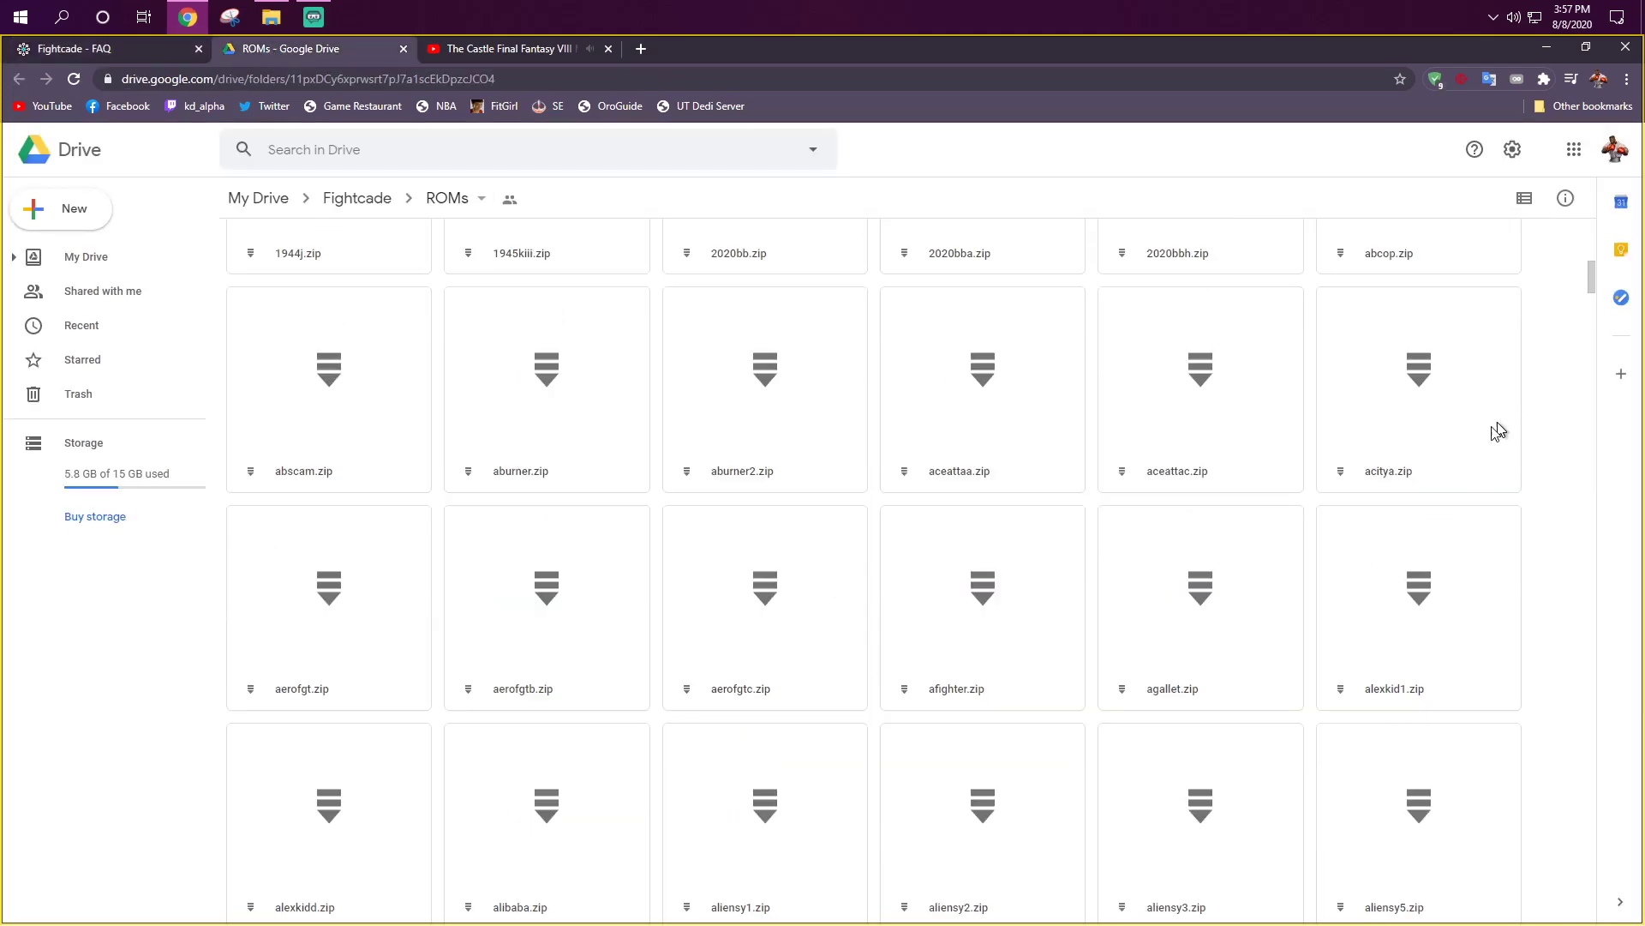
drag(1587, 268, 1588, 900)
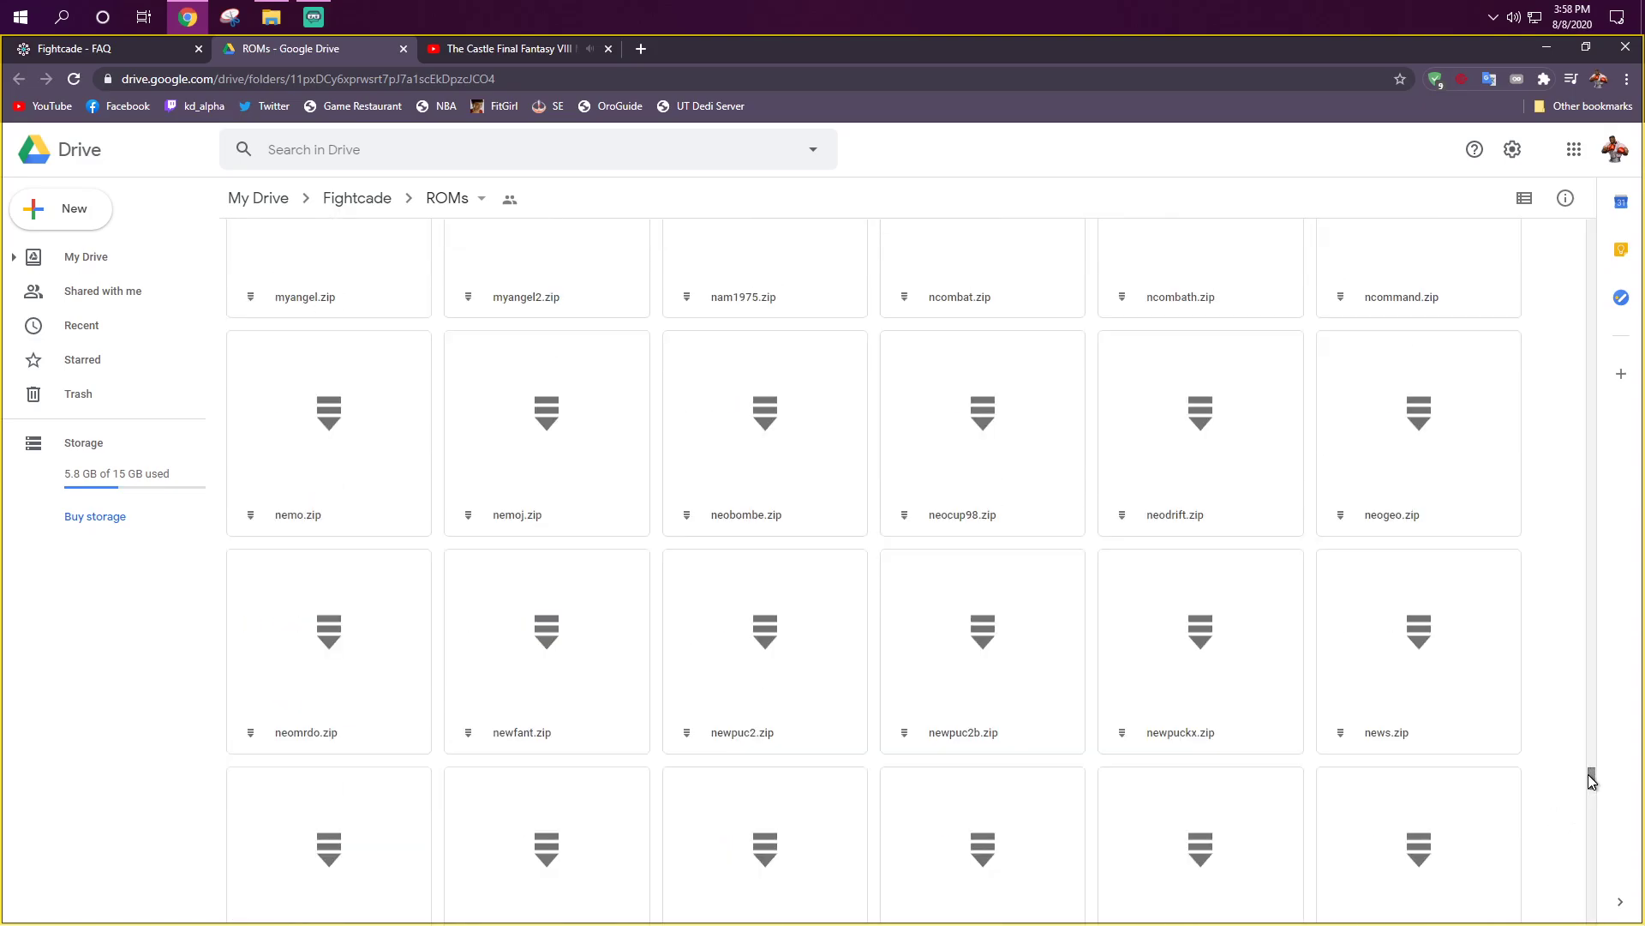
drag(1589, 777, 1597, 841)
scroll(1451, 625, up, 7)
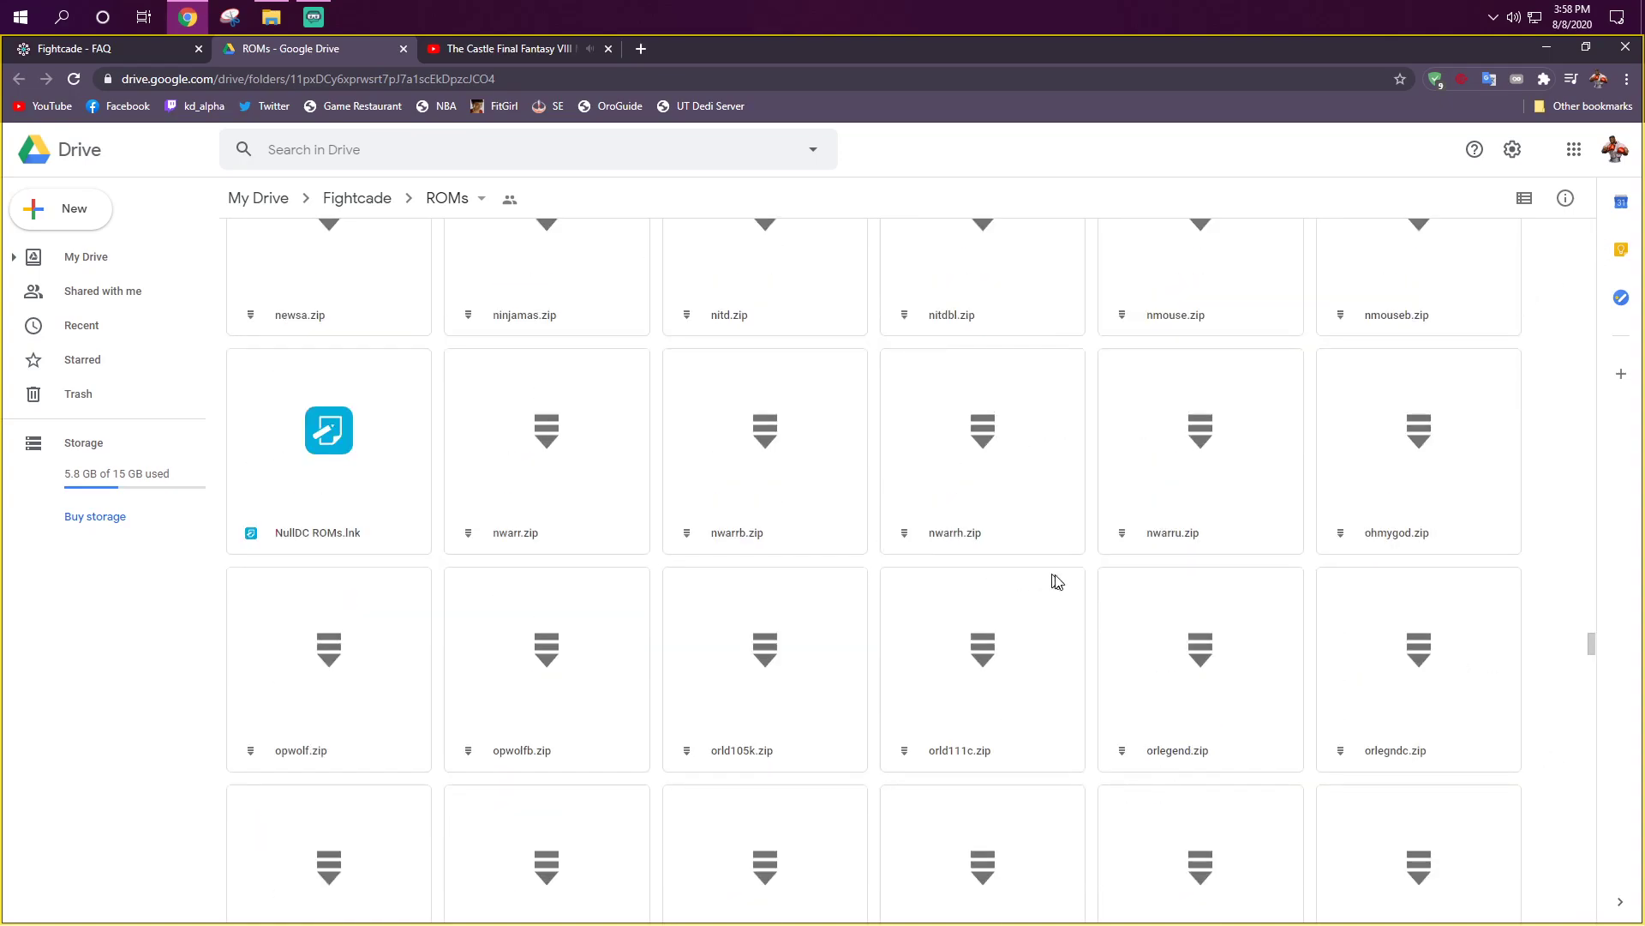
scroll(1055, 575, up, 10)
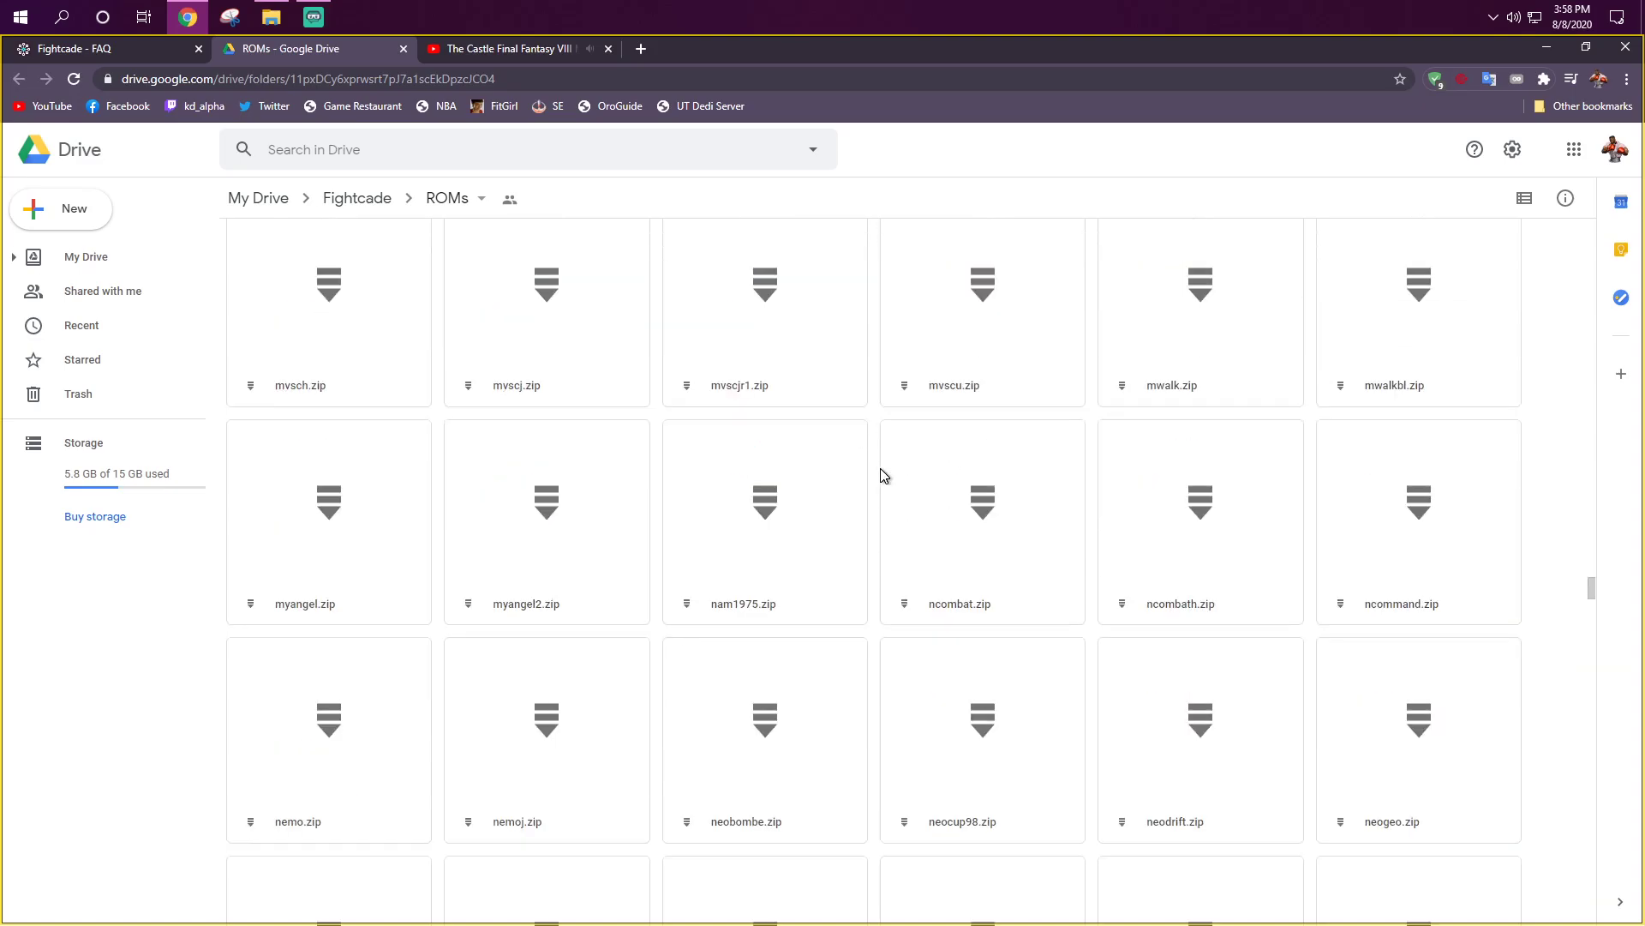
scroll(883, 469, up, 12)
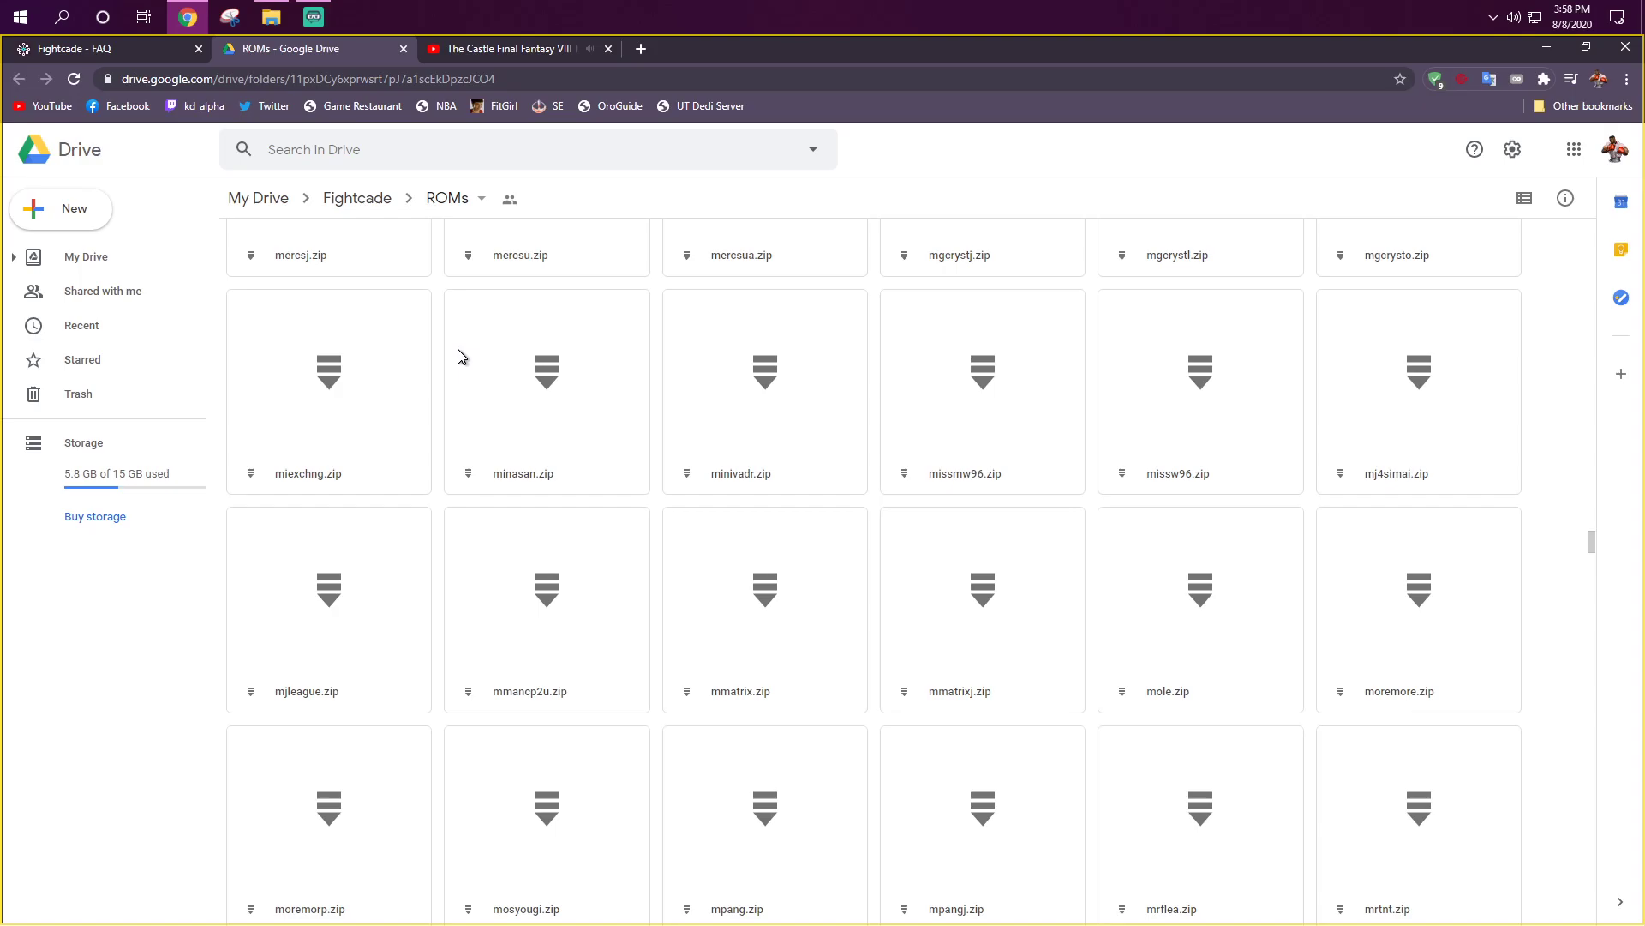
scroll(715, 488, up, 10)
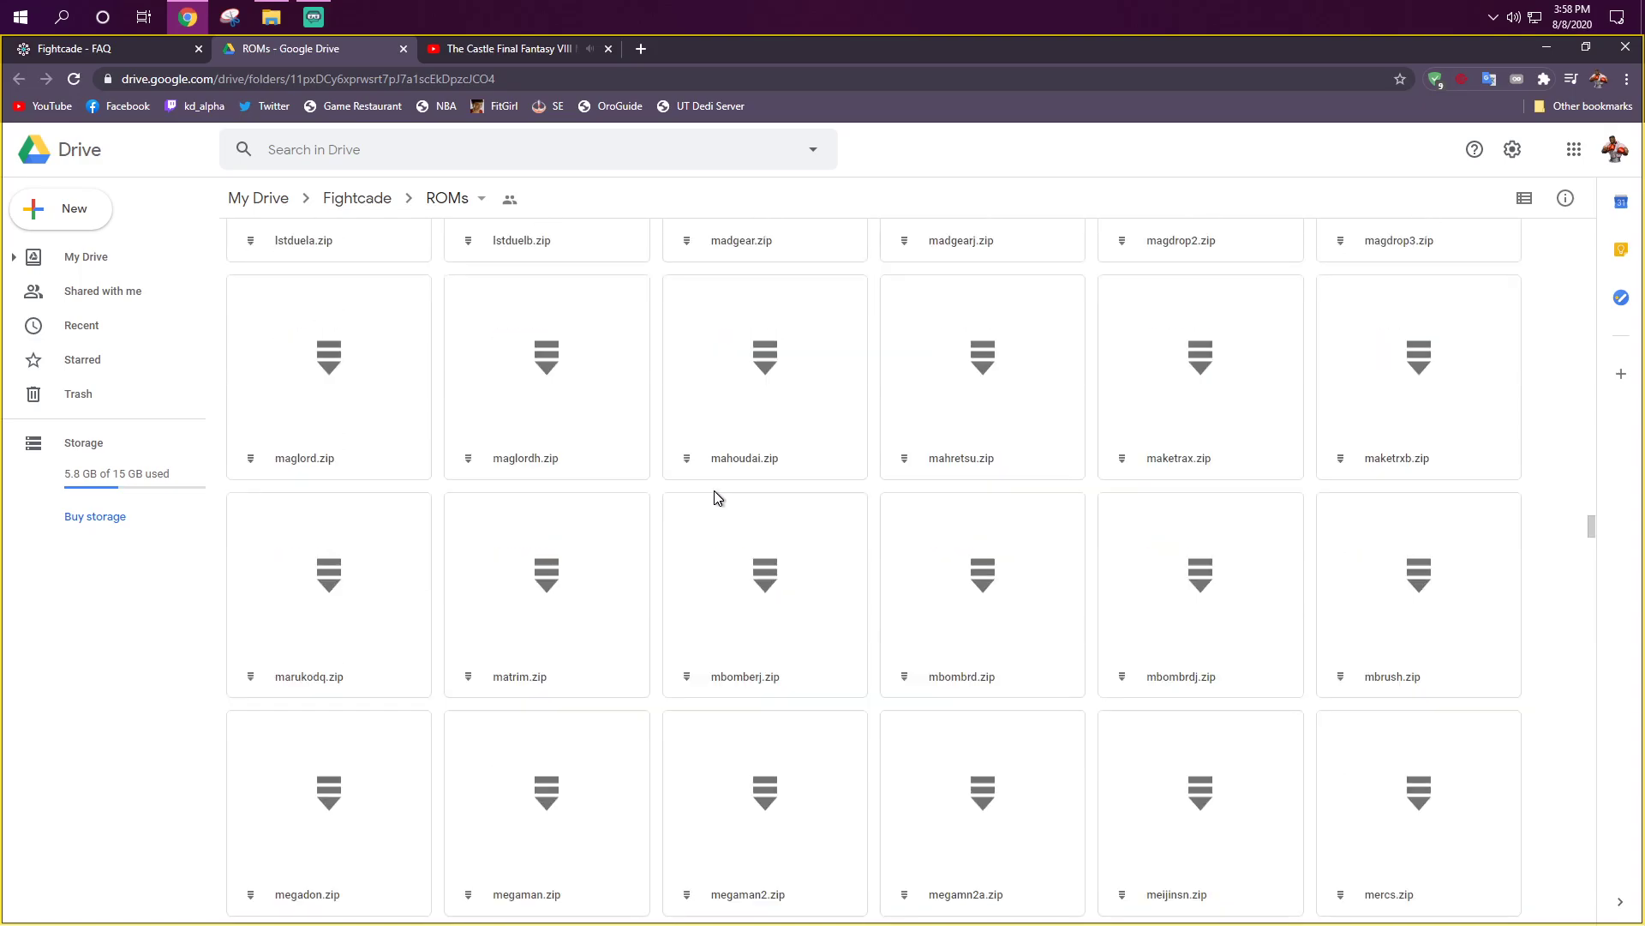
scroll(714, 490, up, 9)
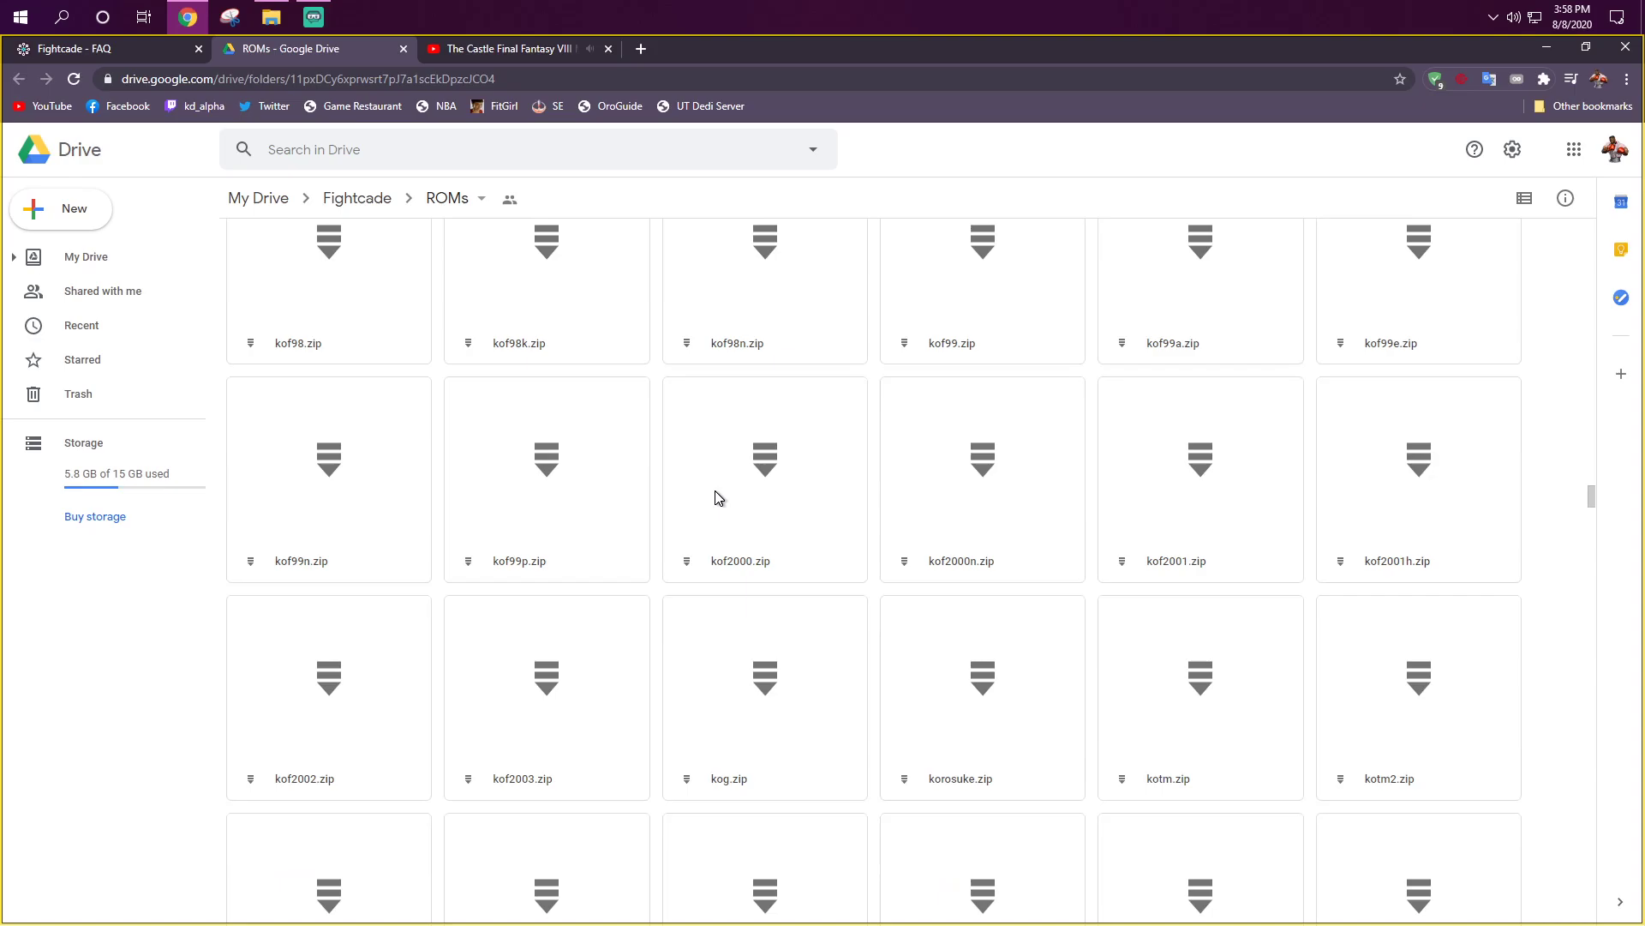
scroll(716, 493, up, 20)
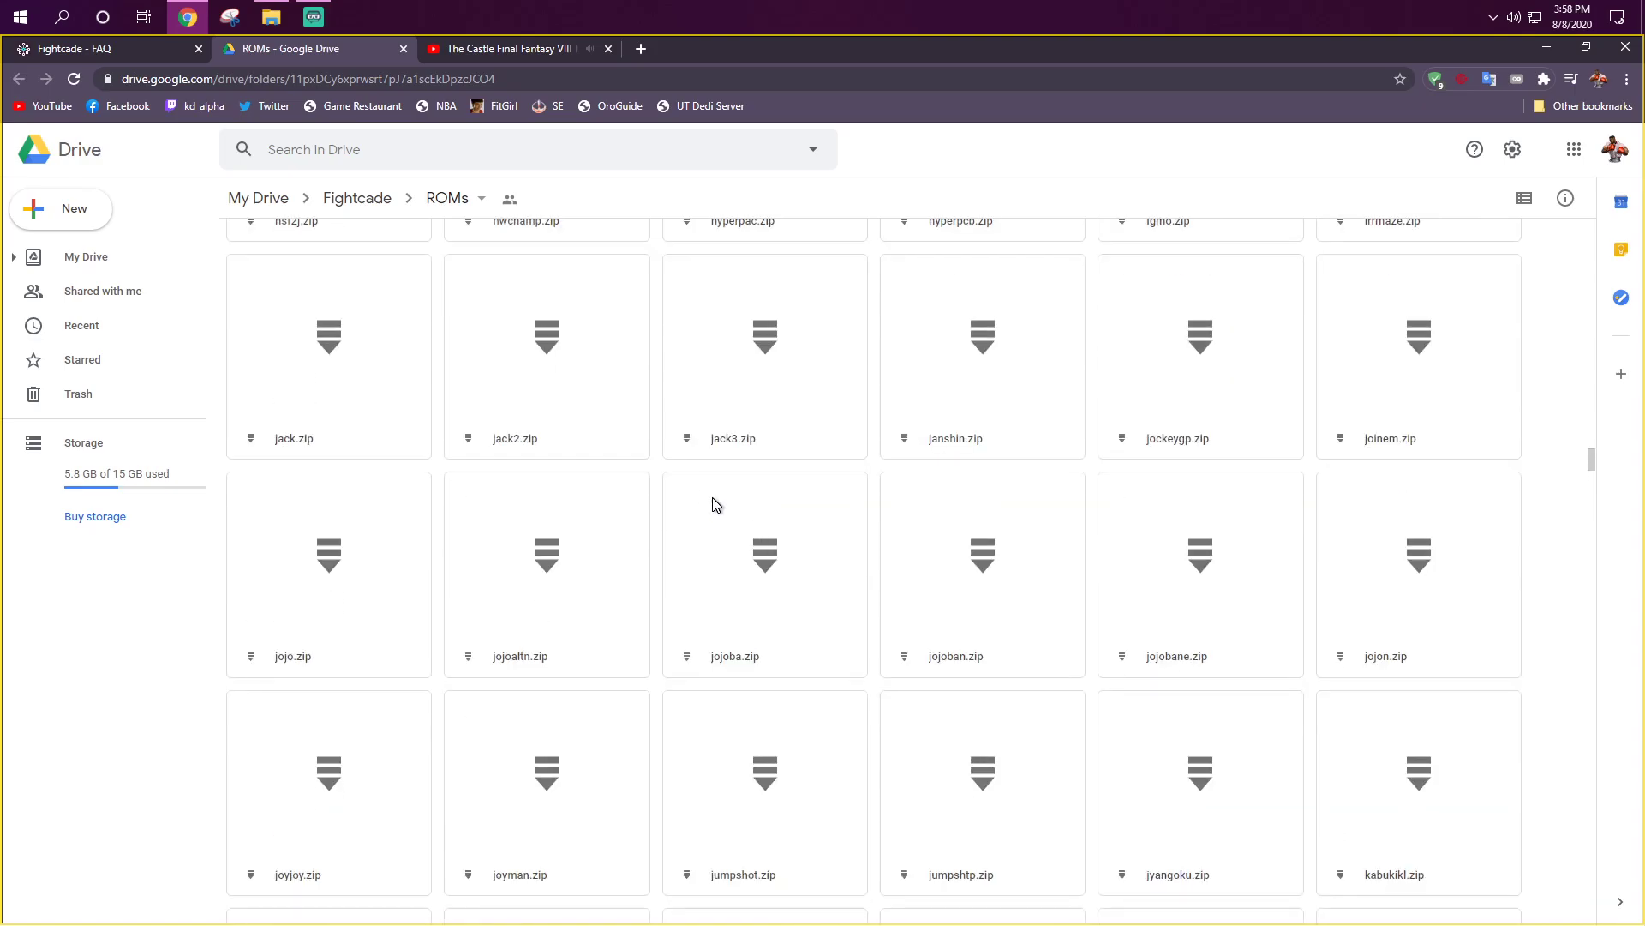
scroll(715, 490, up, 15)
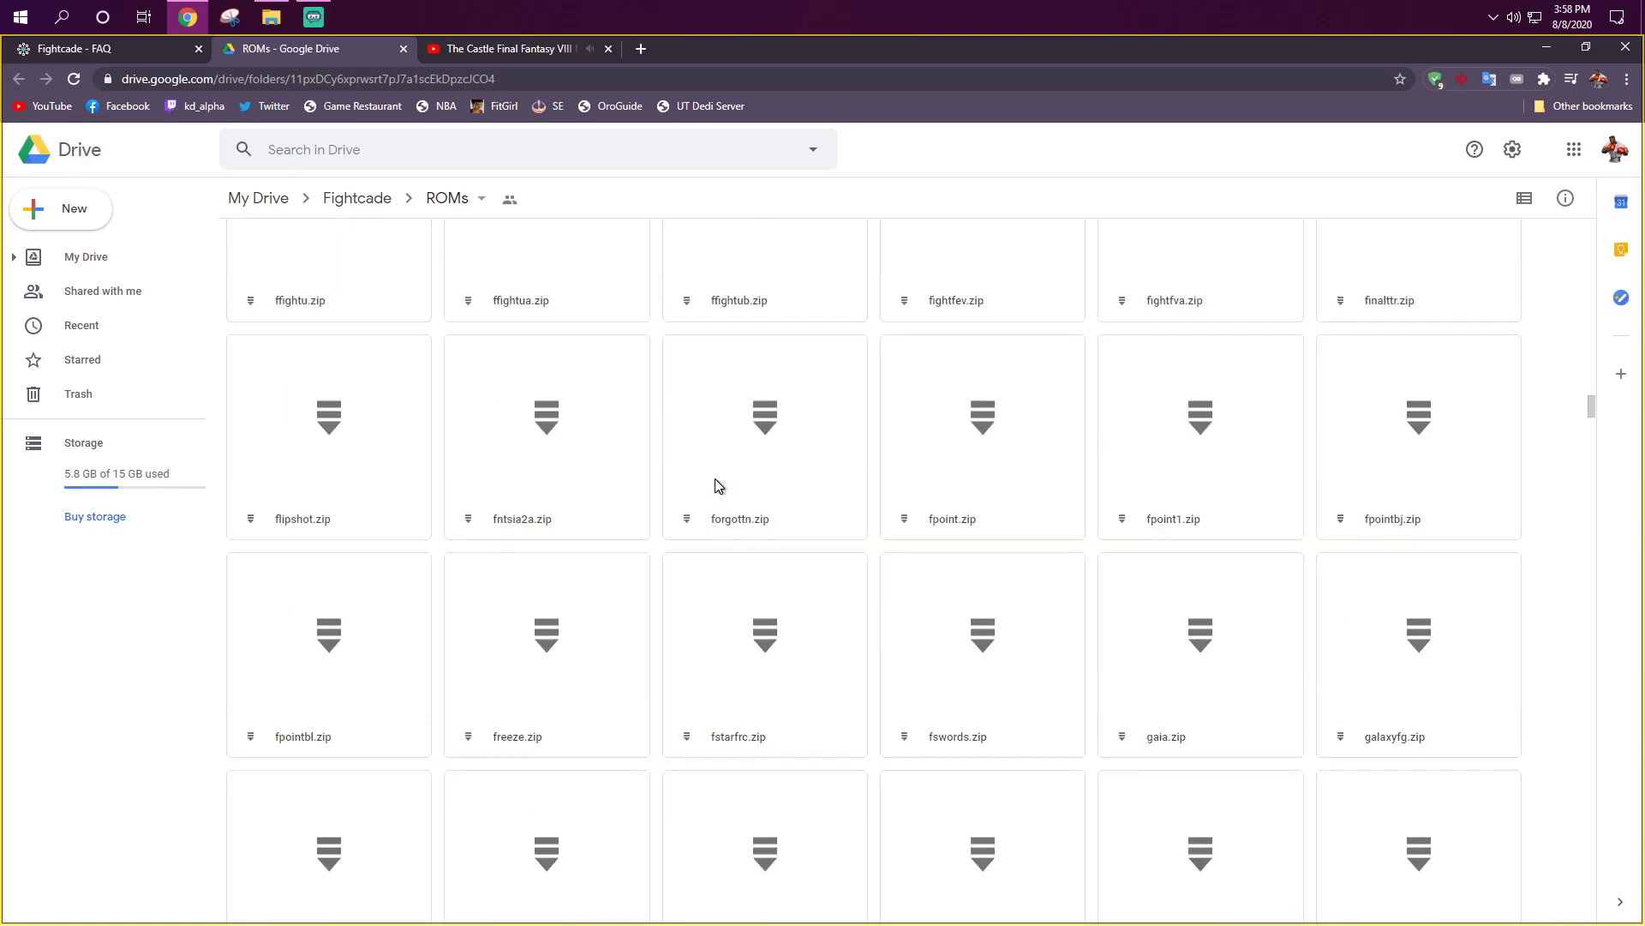
scroll(719, 486, up, 15)
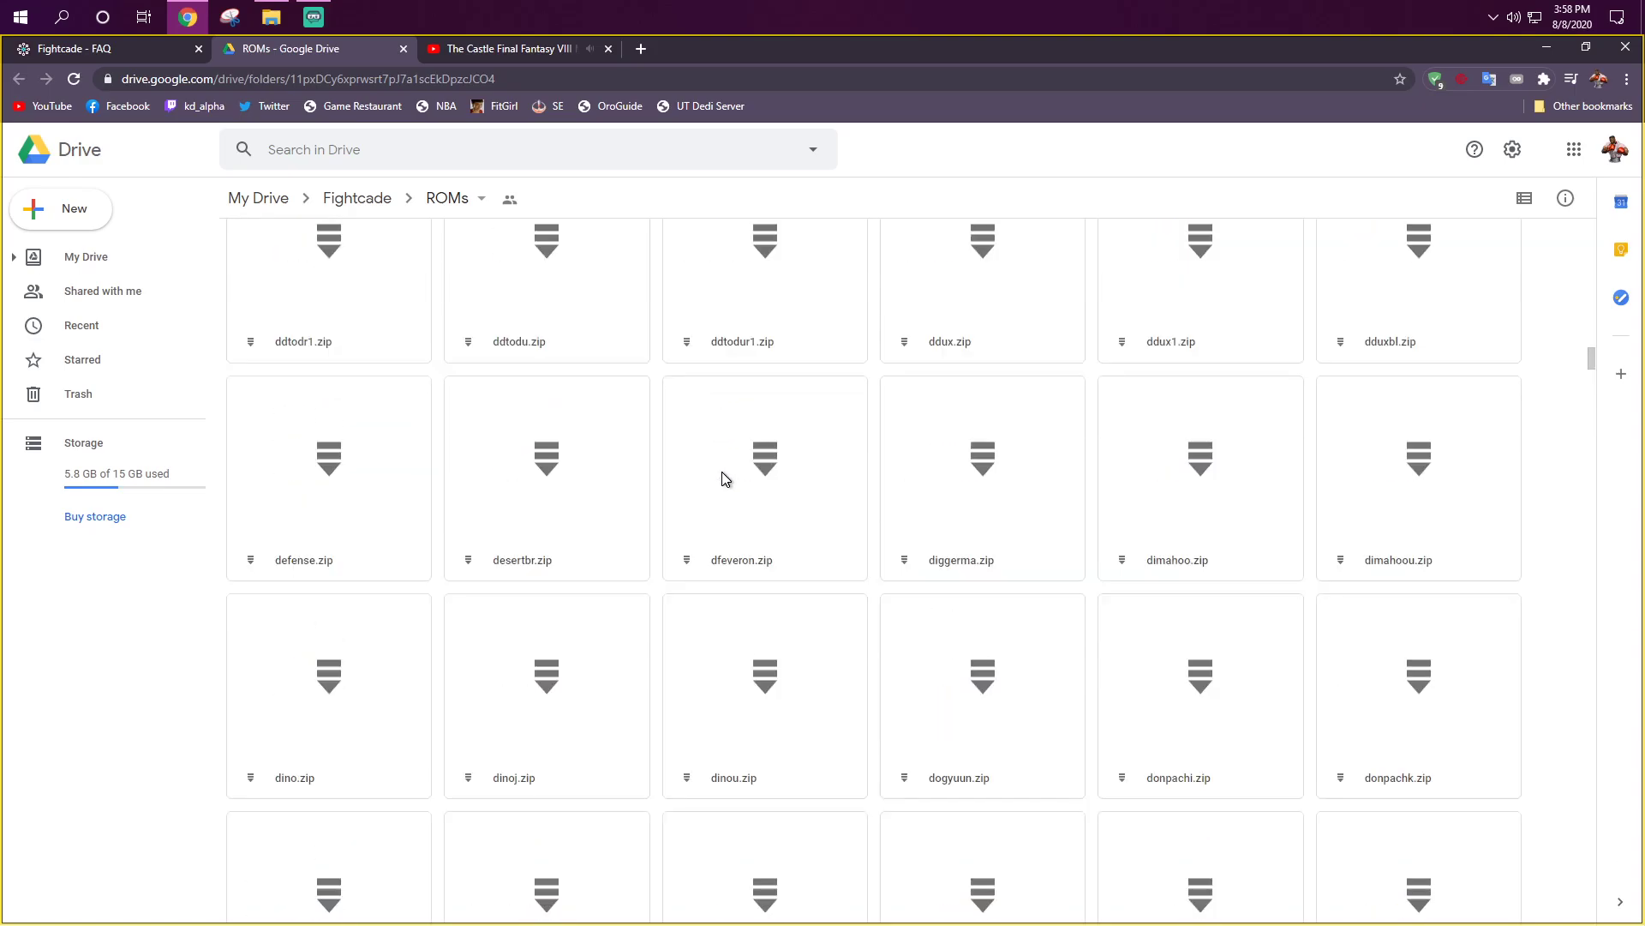
scroll(721, 473, up, 15)
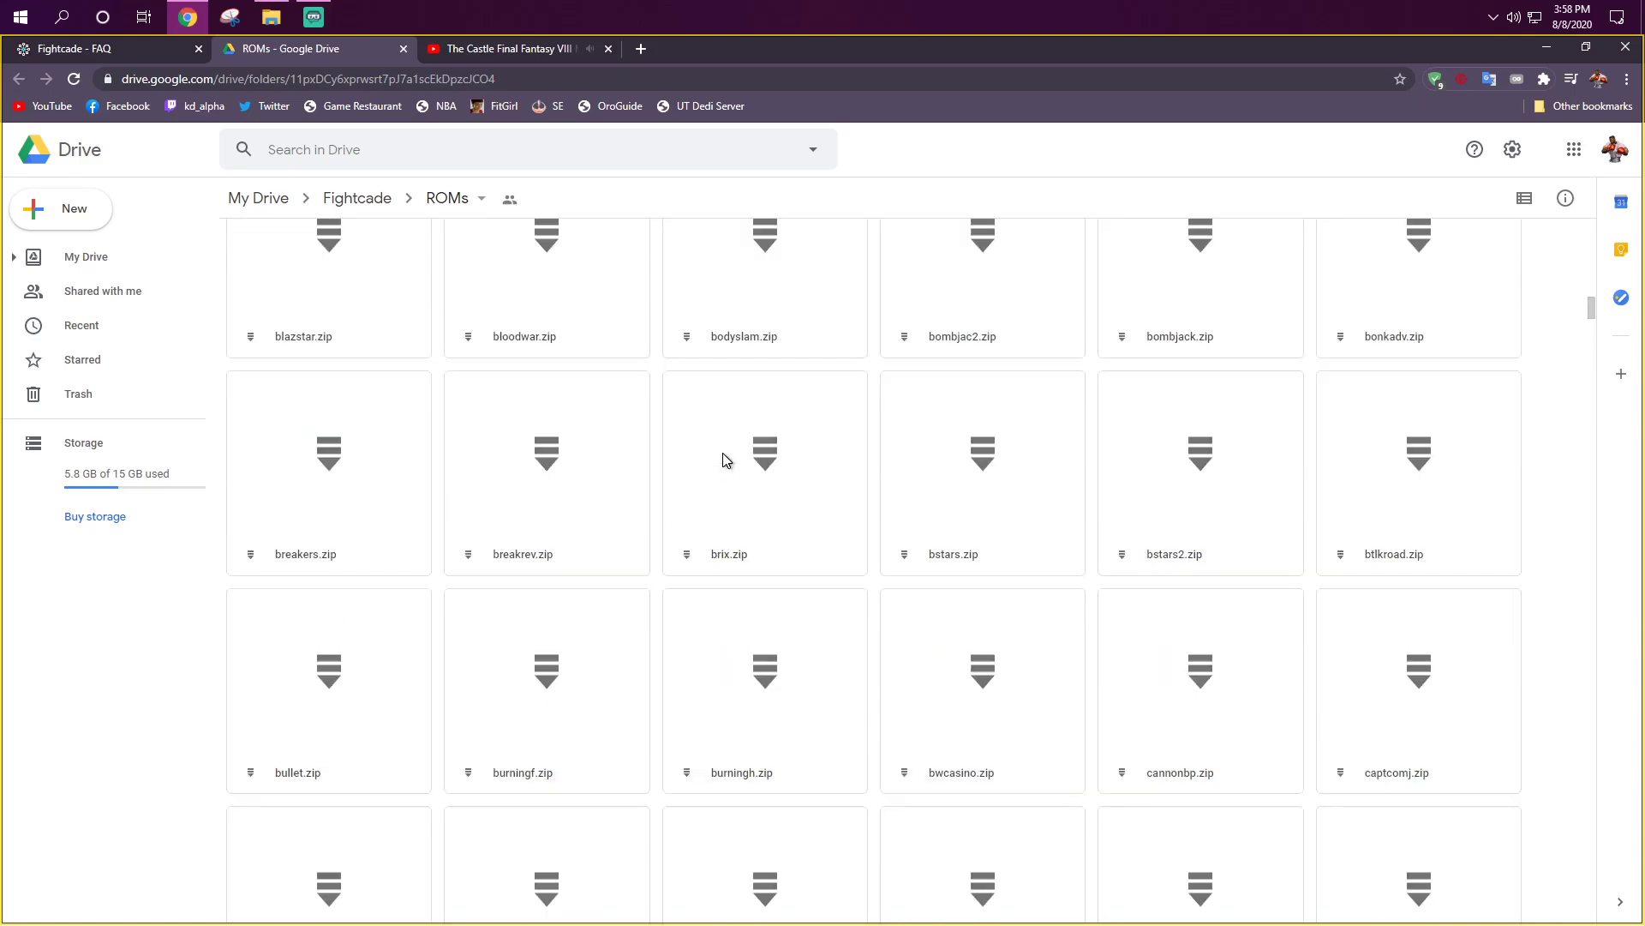
scroll(724, 459, up, 15)
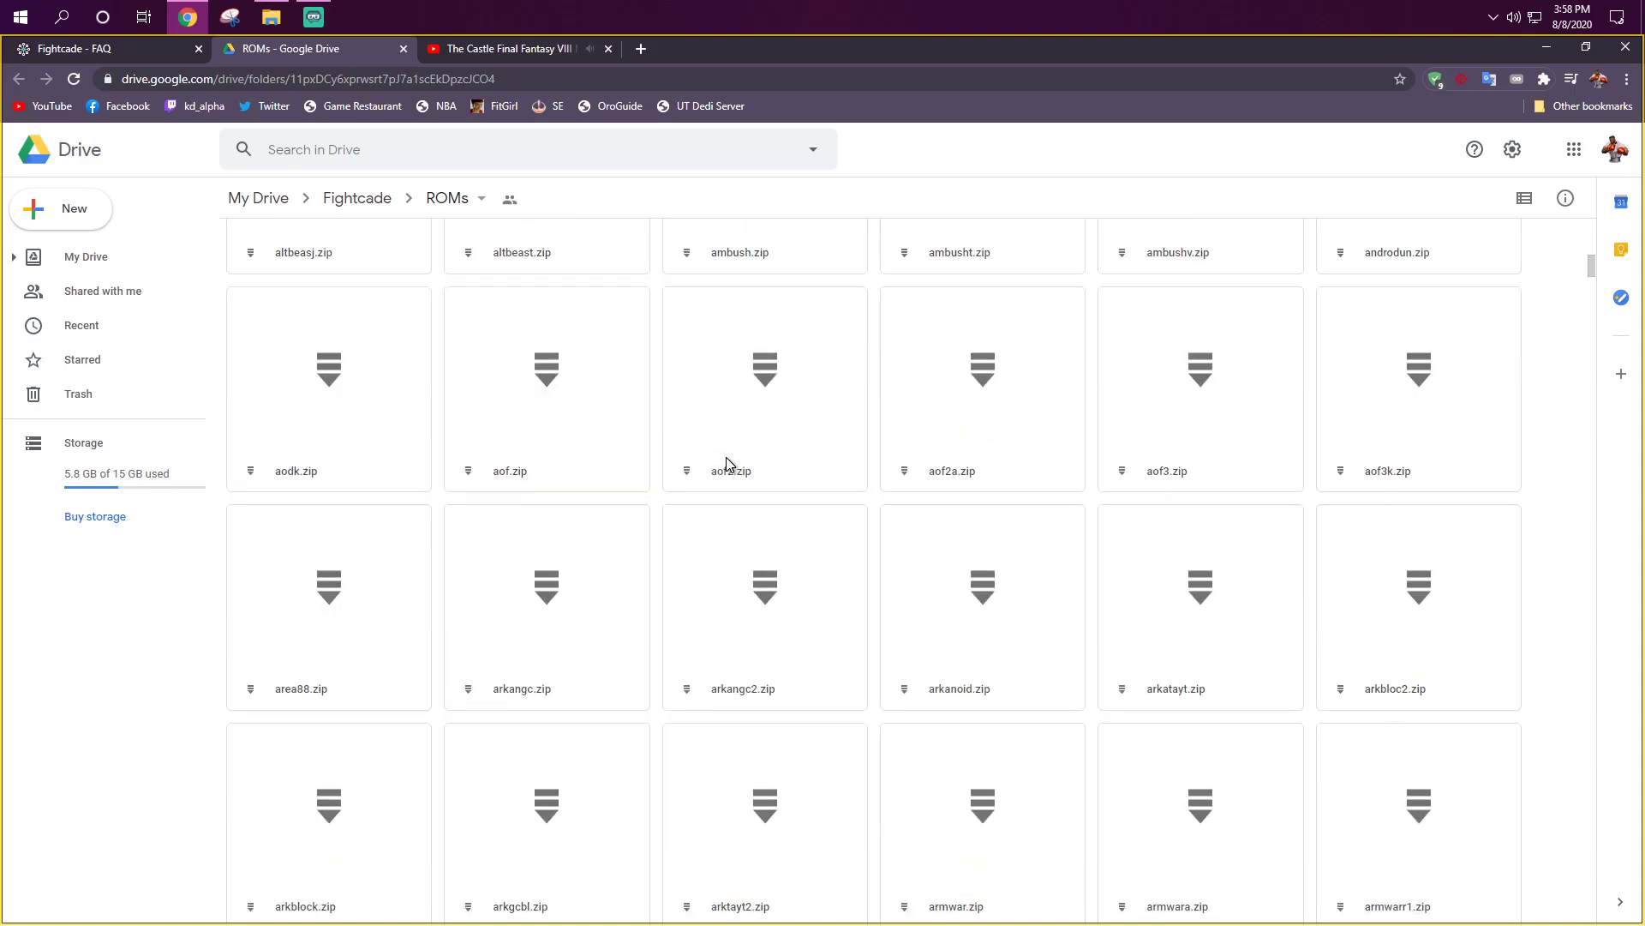
Step: Leave the Google Drive ROM list, switch to the Fightcade folder in File Explorer and open its ROMs folder
scroll(732, 451, up, 10)
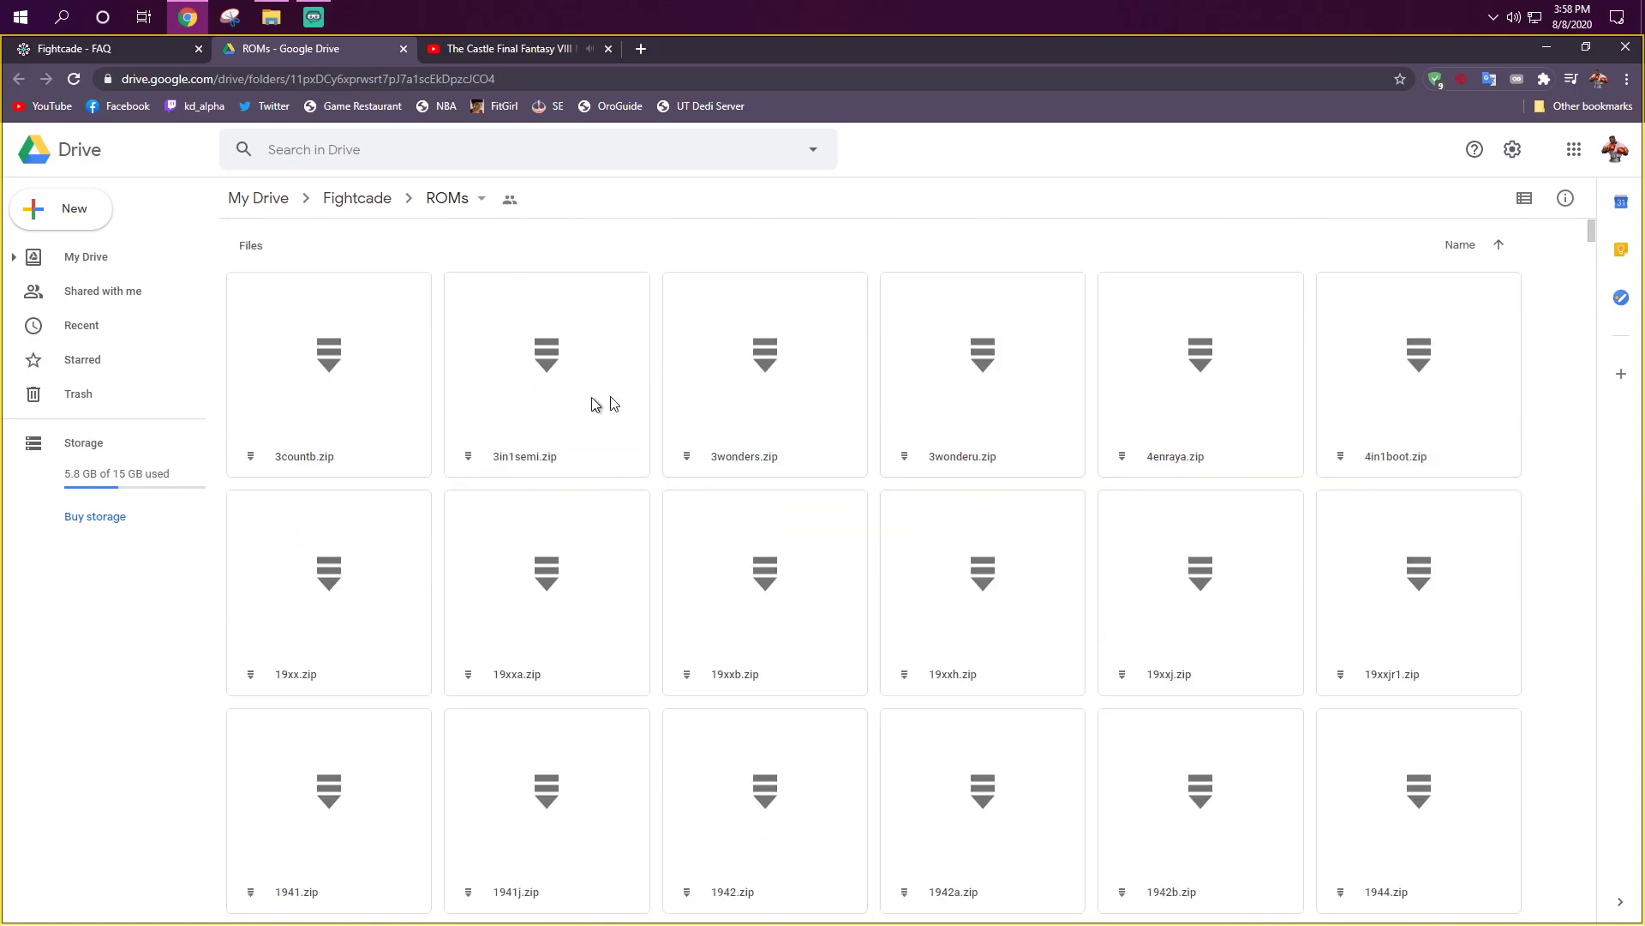
click(117, 54)
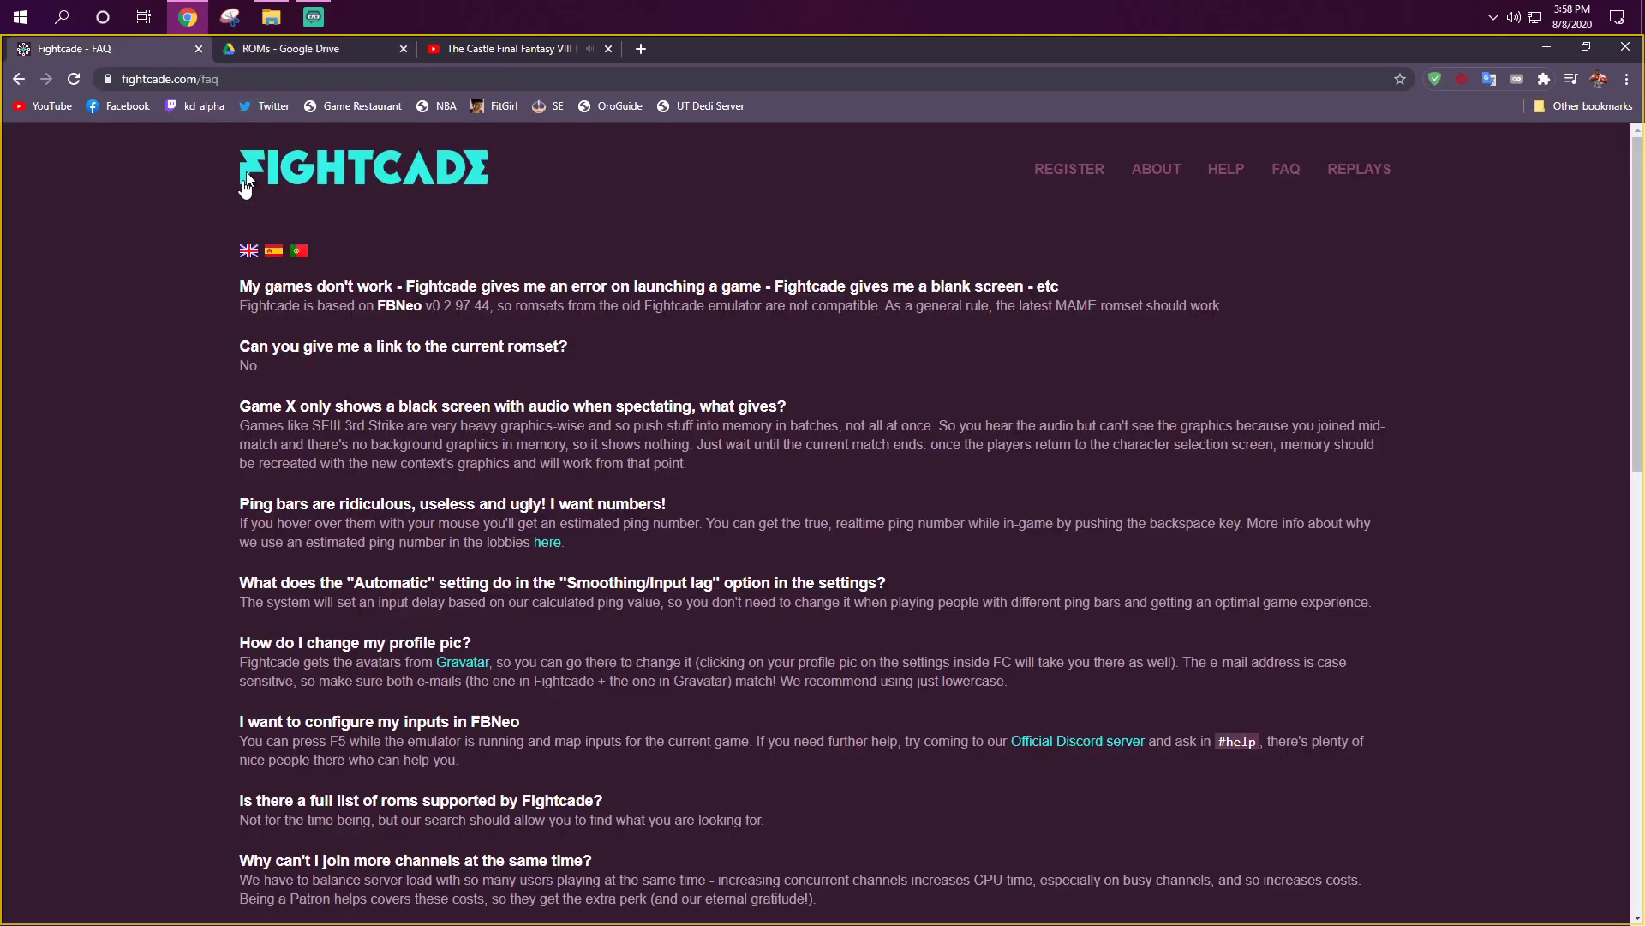
click(273, 17)
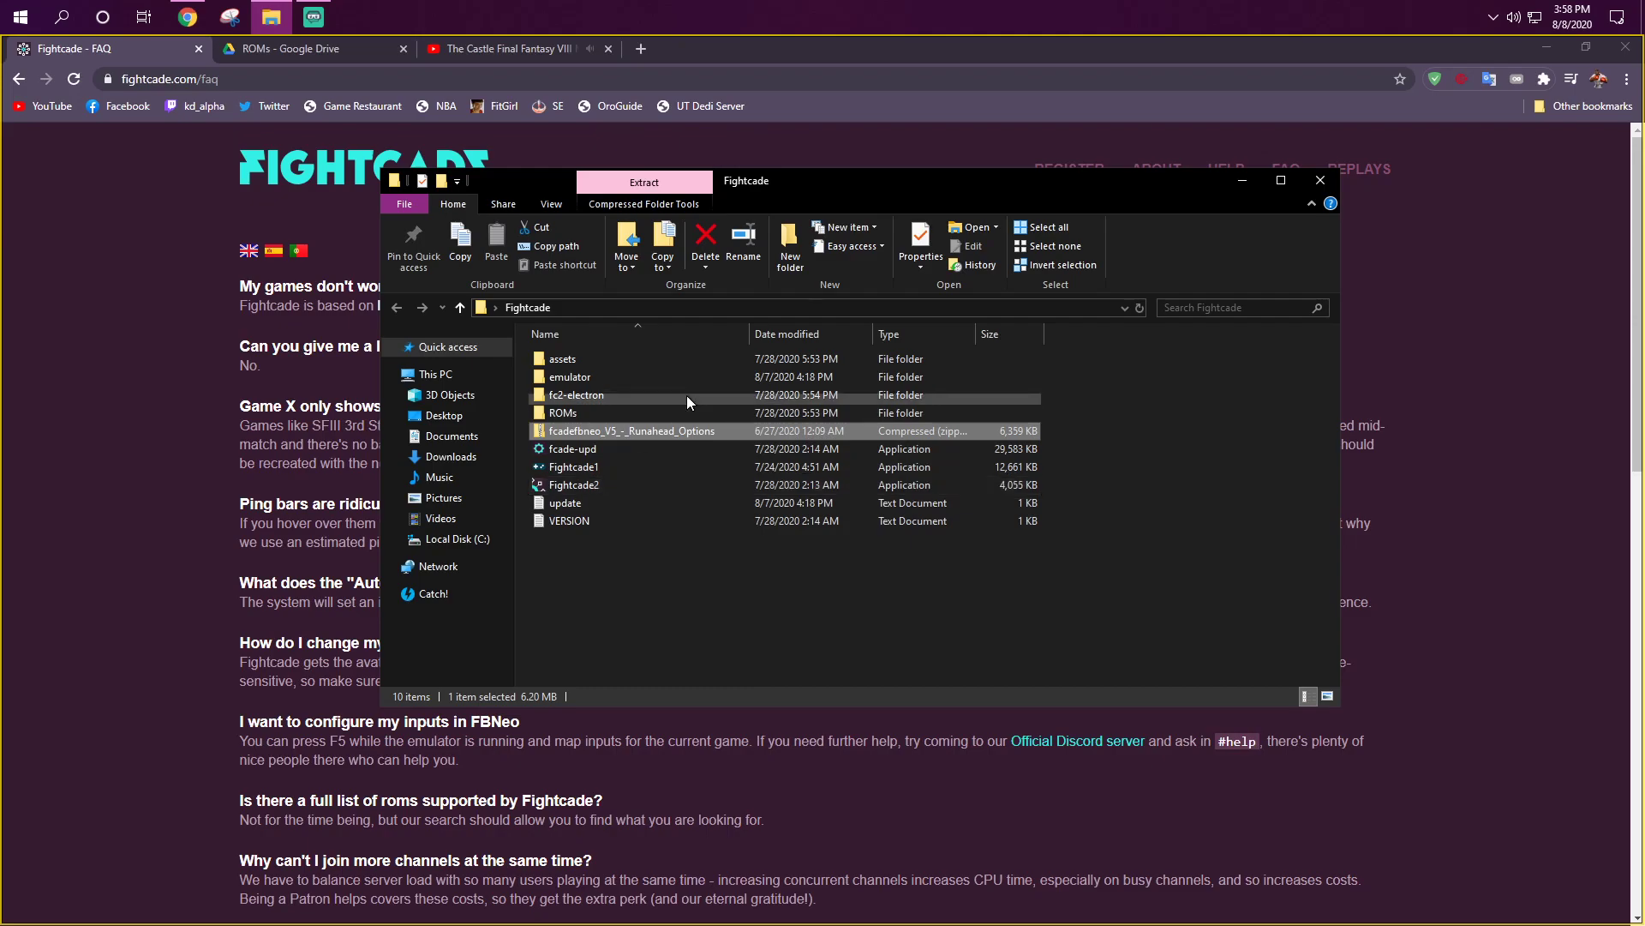
double_click(578, 413)
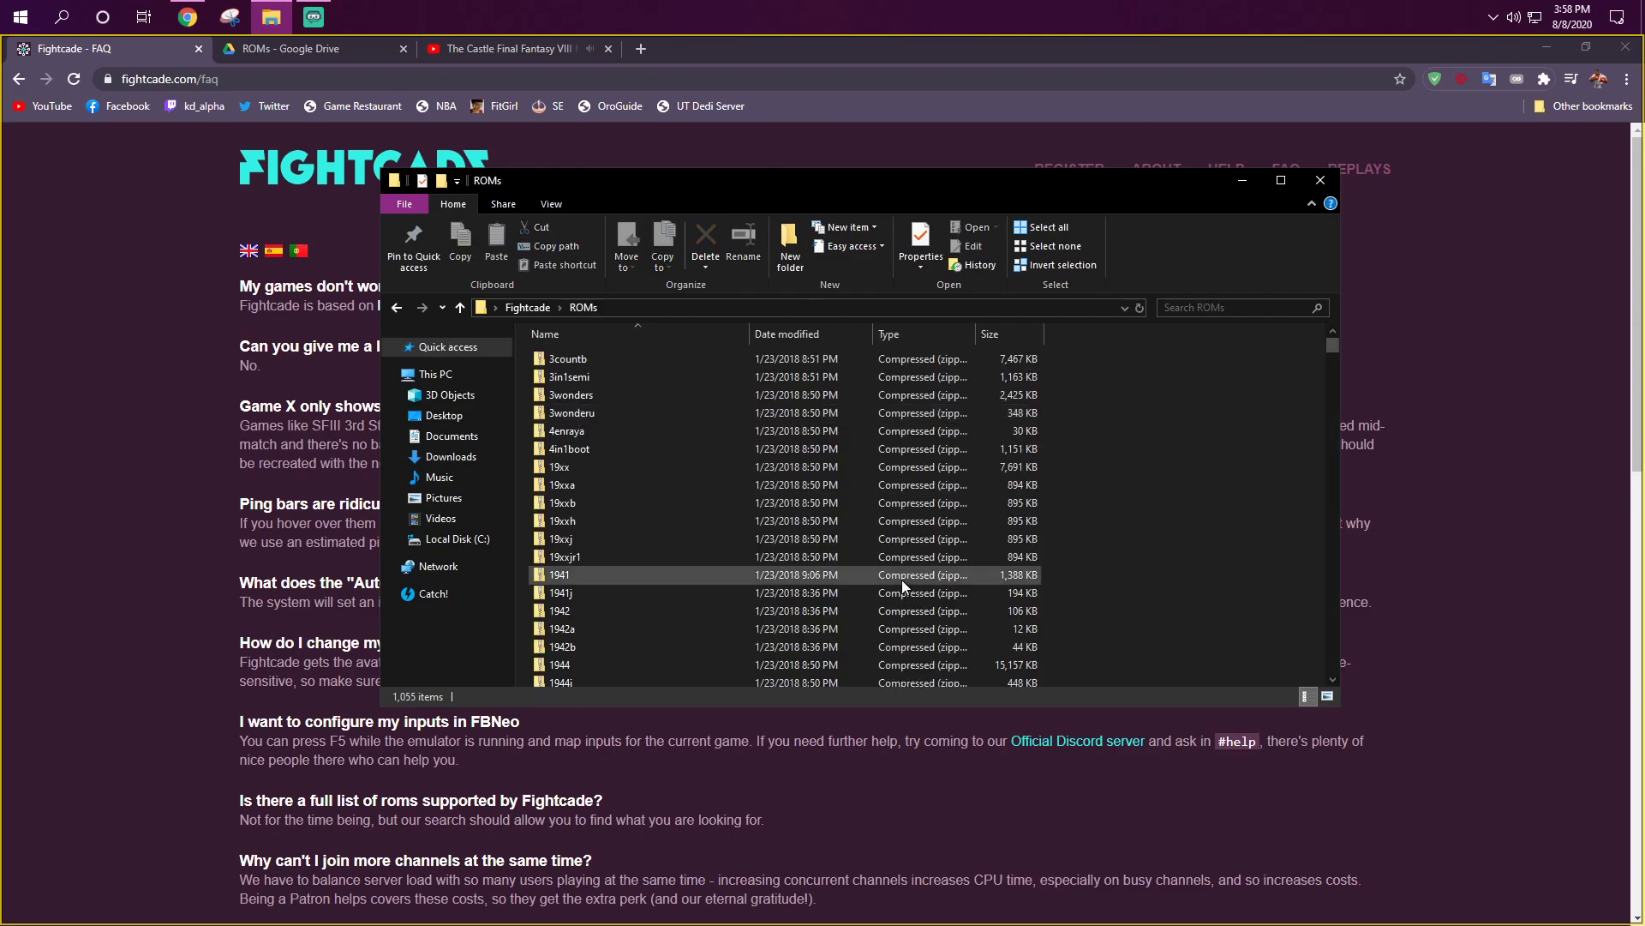
Step: Look through the end of the local ROMs folder, especially the ssf2 zip files and their variants
drag(1330, 364, 1370, 682)
scroll(670, 568, up, 20)
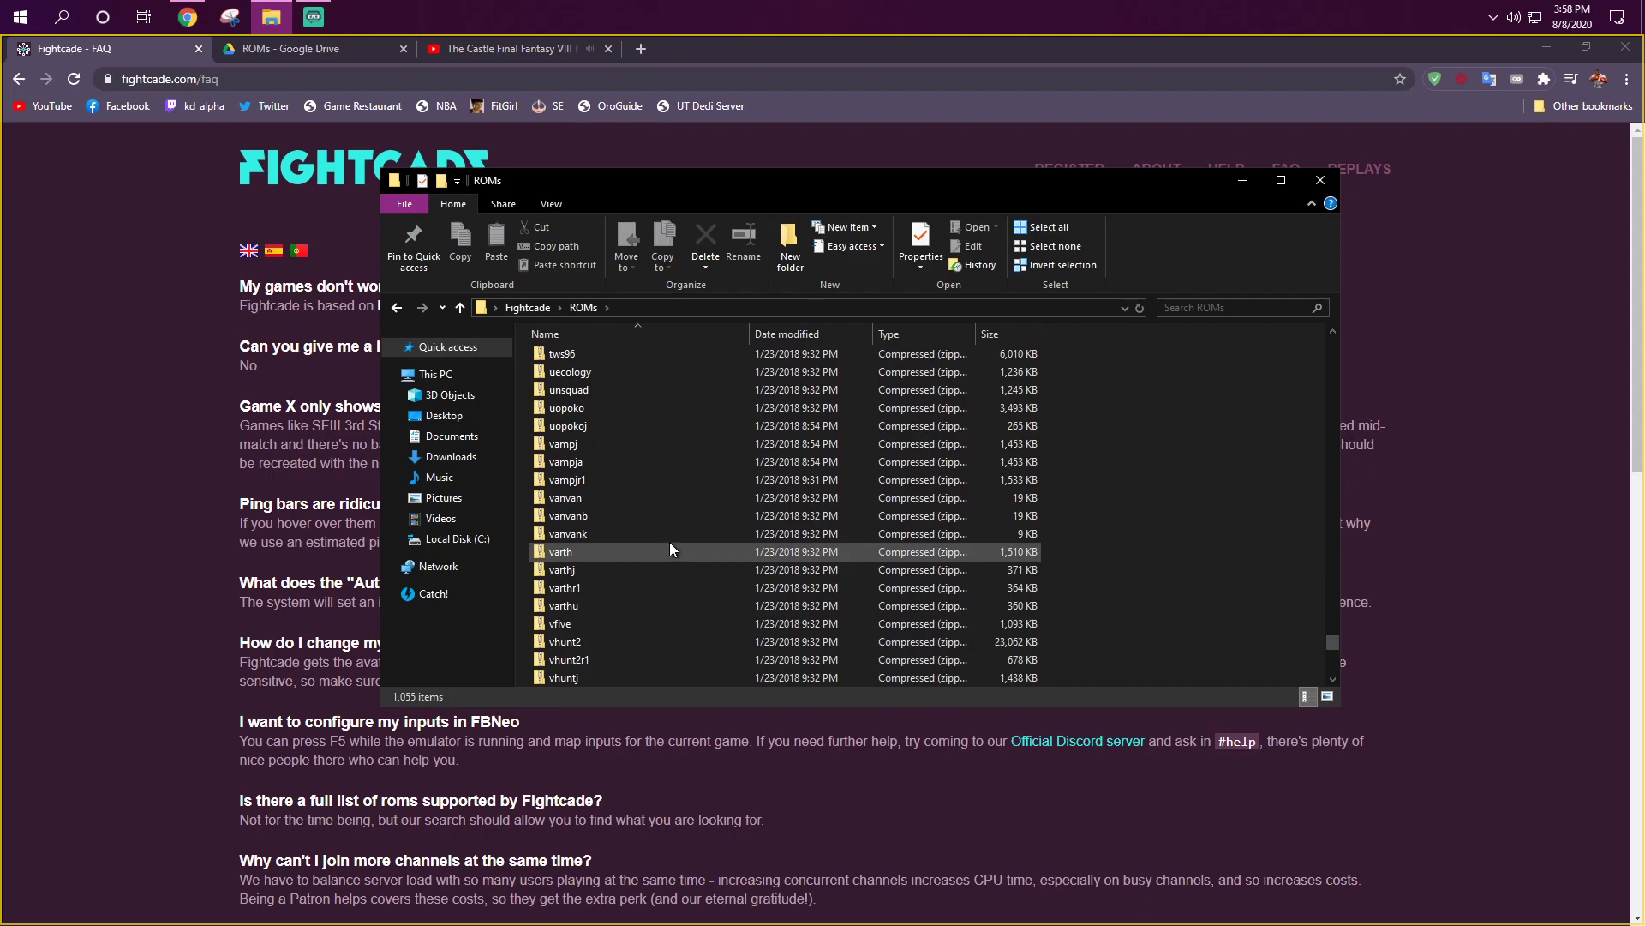
scroll(669, 450, up, 3)
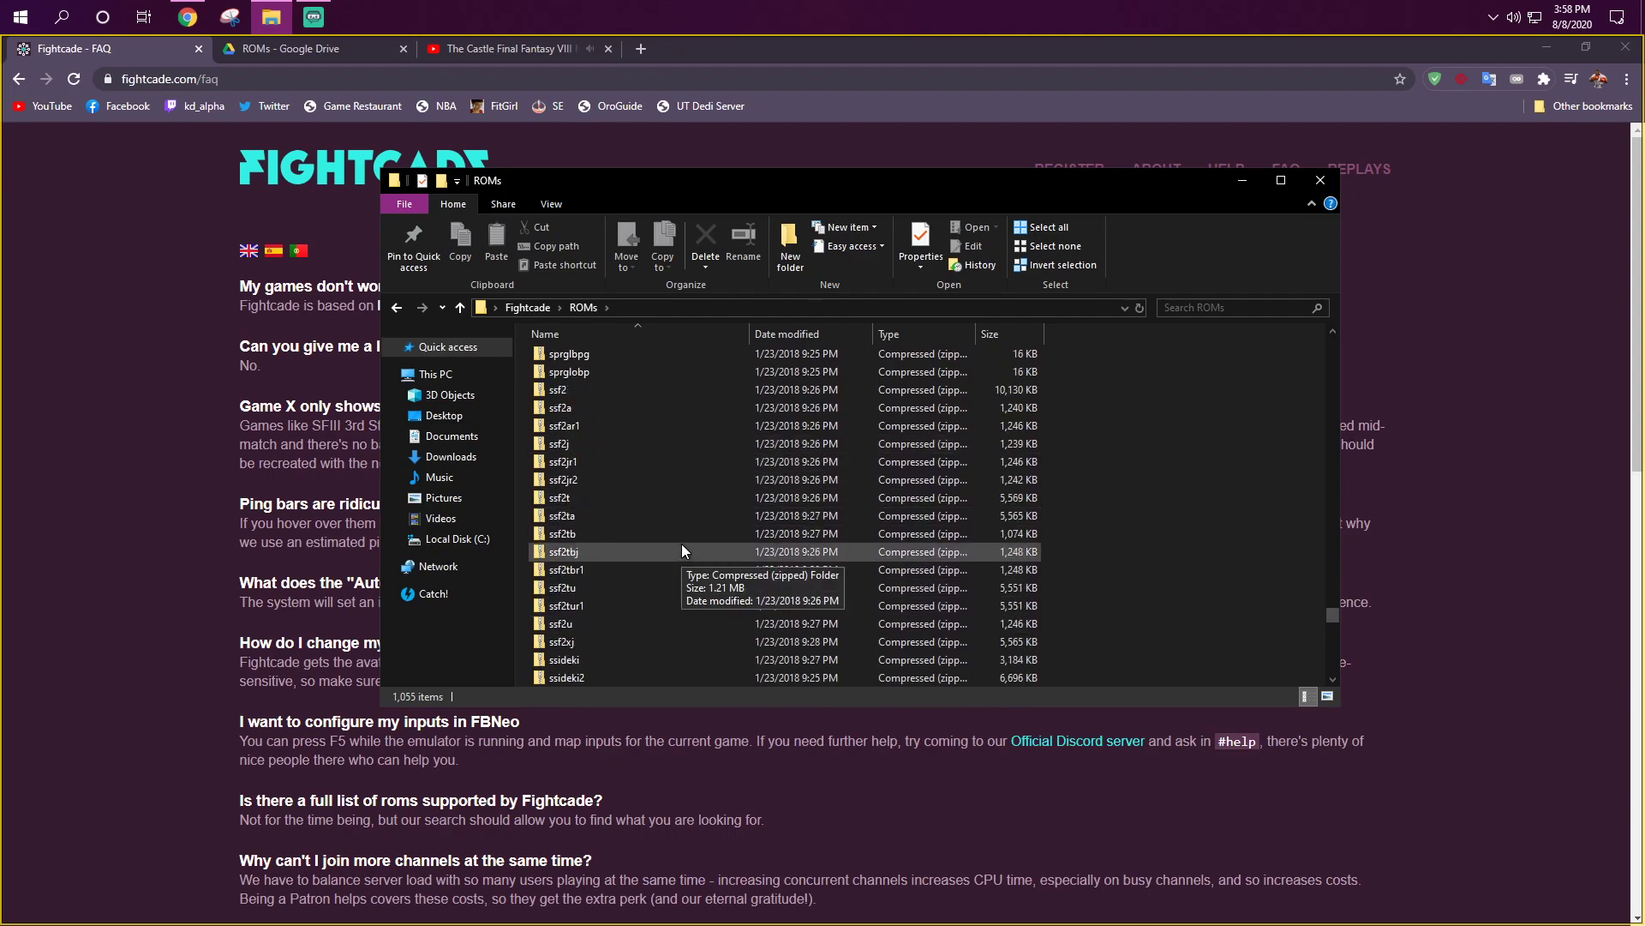
scroll(617, 550, up, 2)
scroll(651, 540, up, 3)
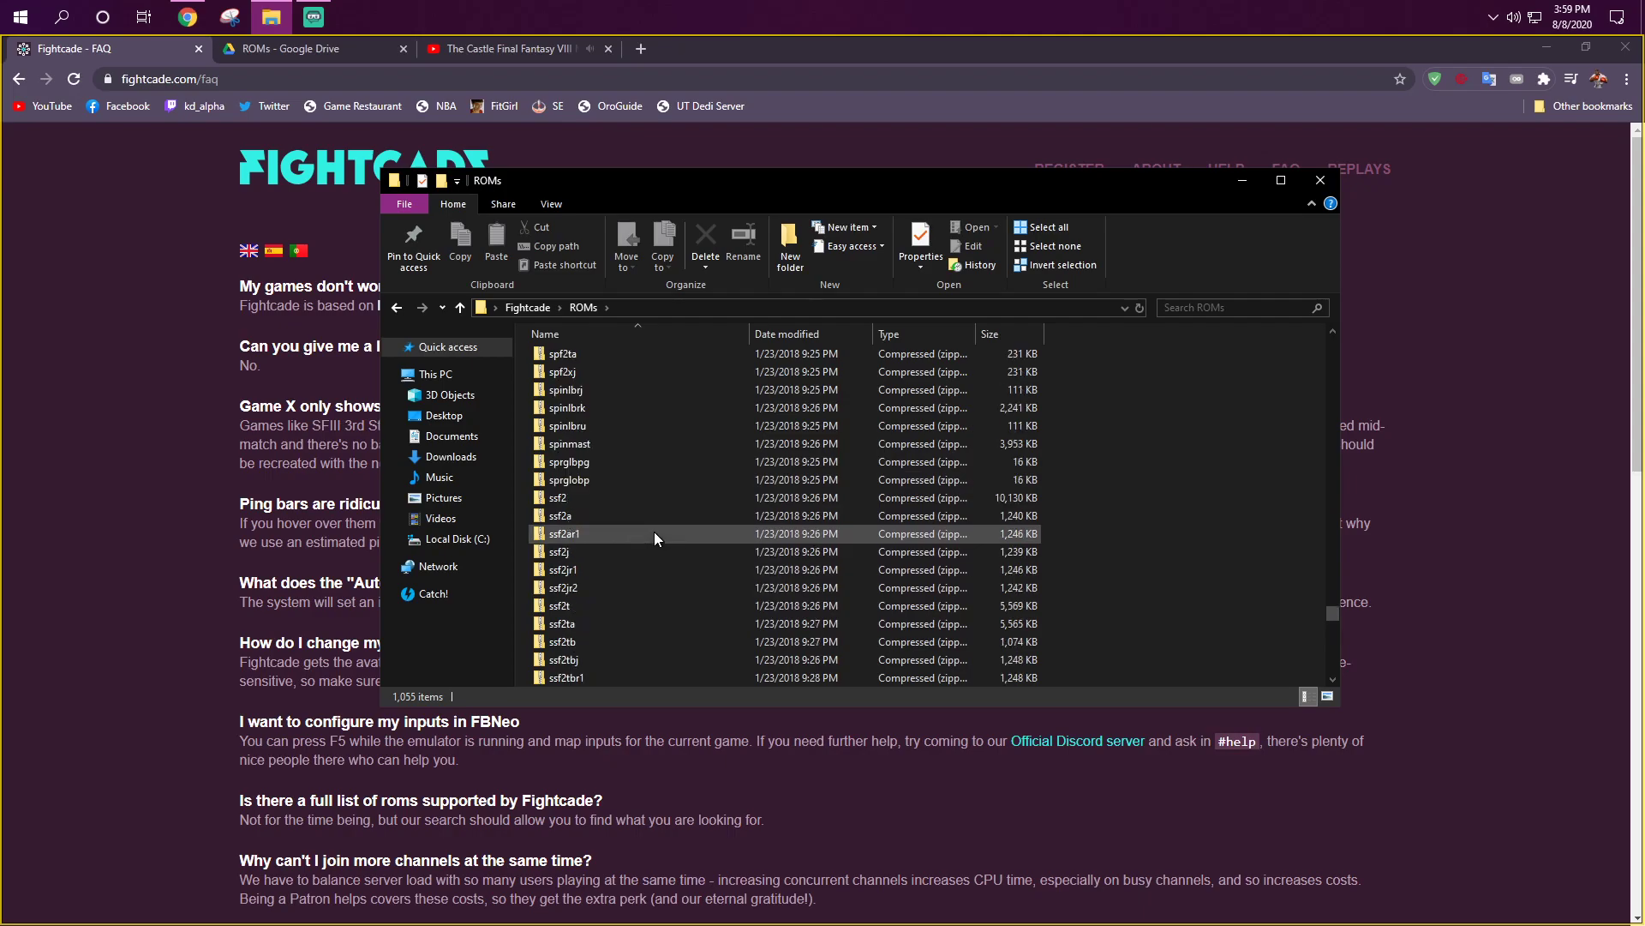
scroll(686, 539, down, 2)
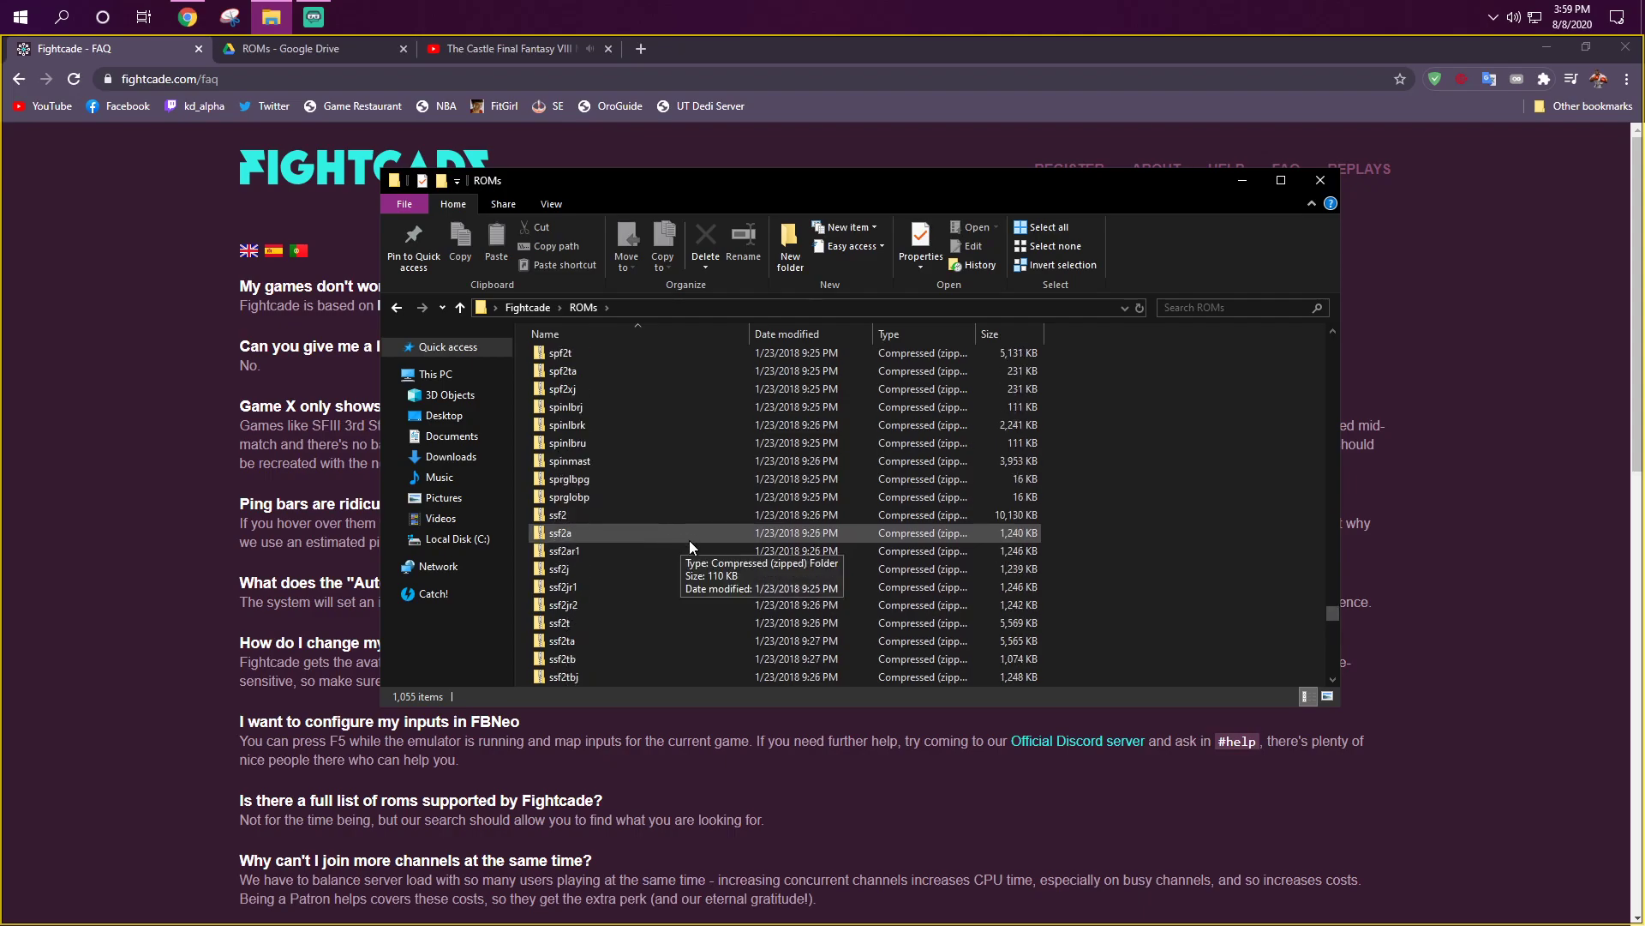
scroll(689, 540, down, 1)
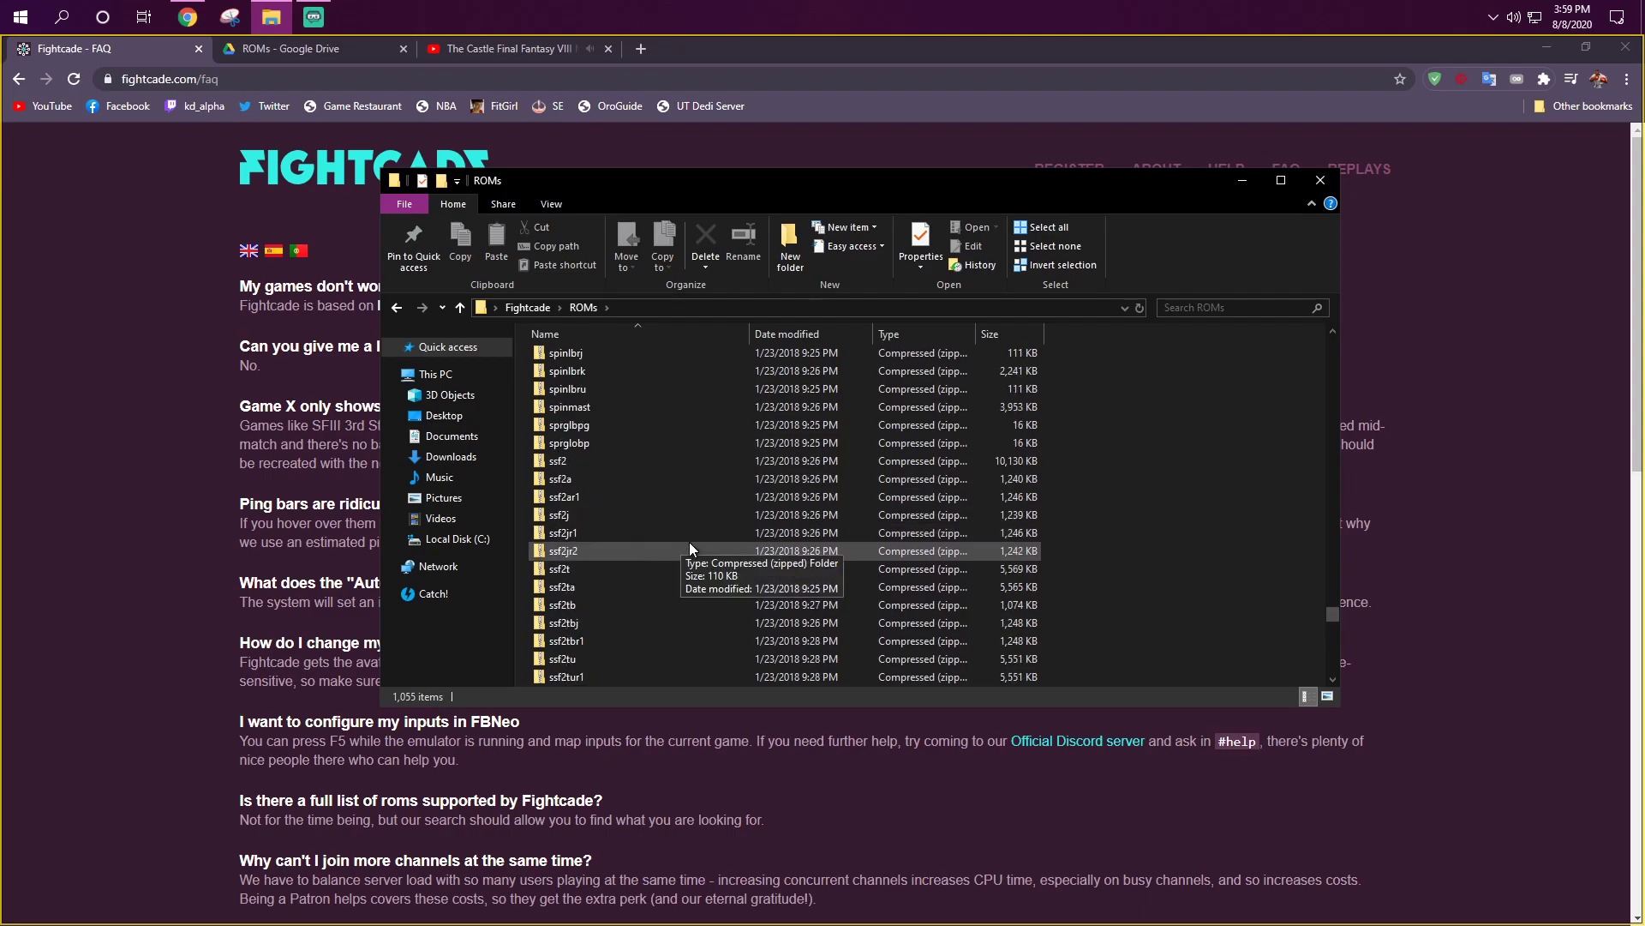
scroll(689, 542, down, 1)
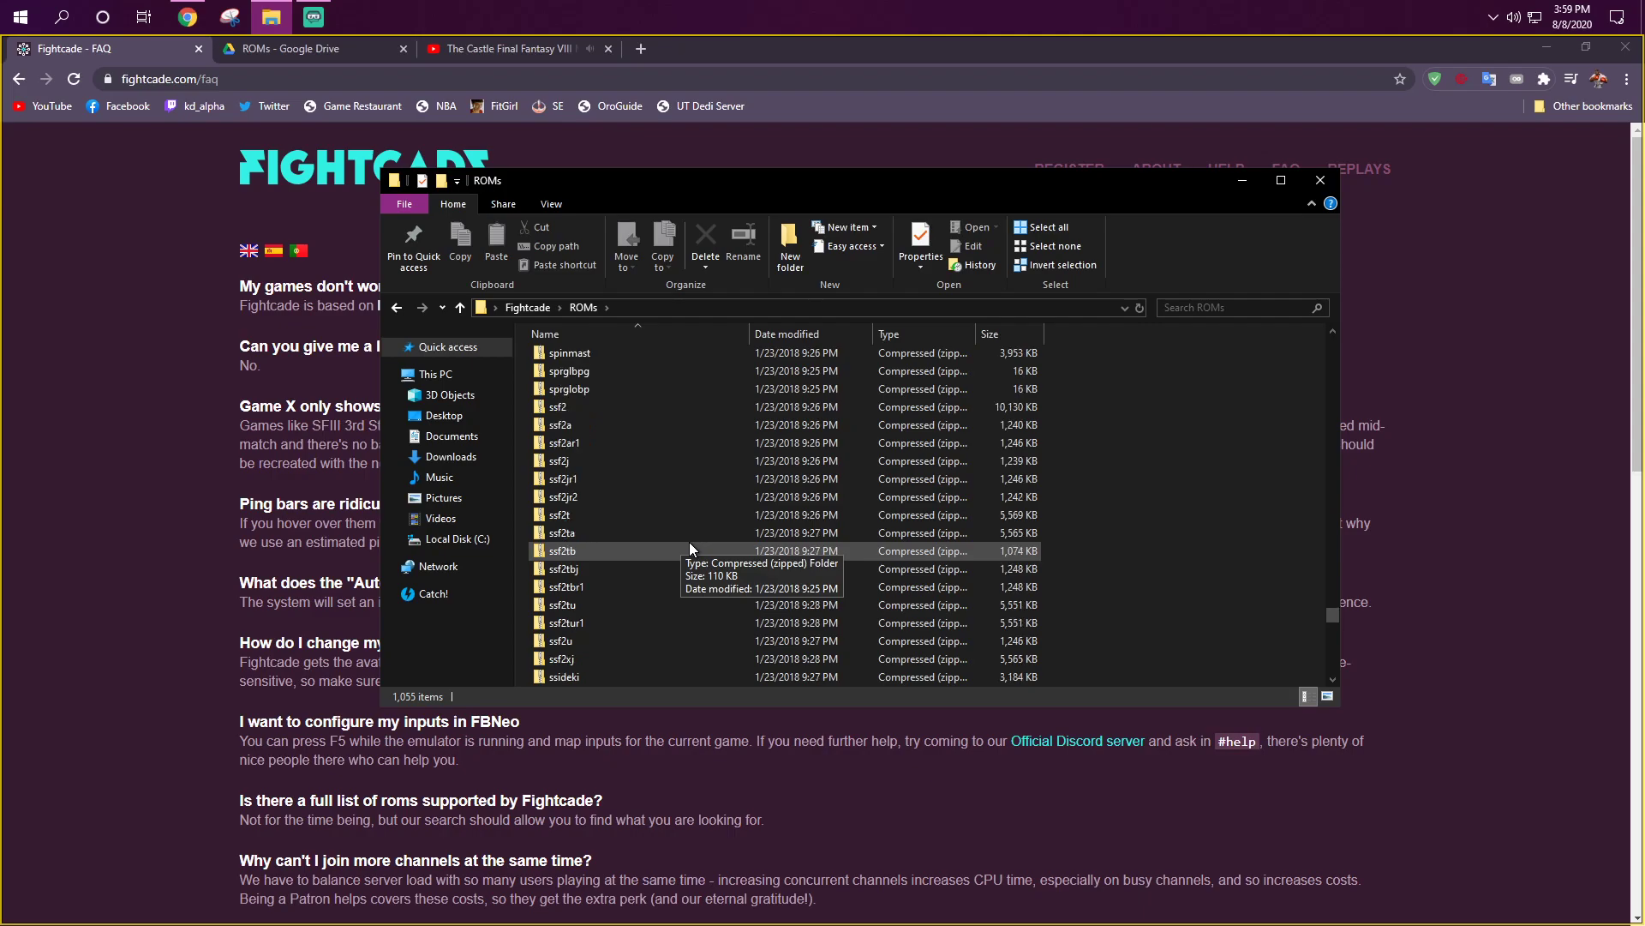
scroll(689, 542, down, 1)
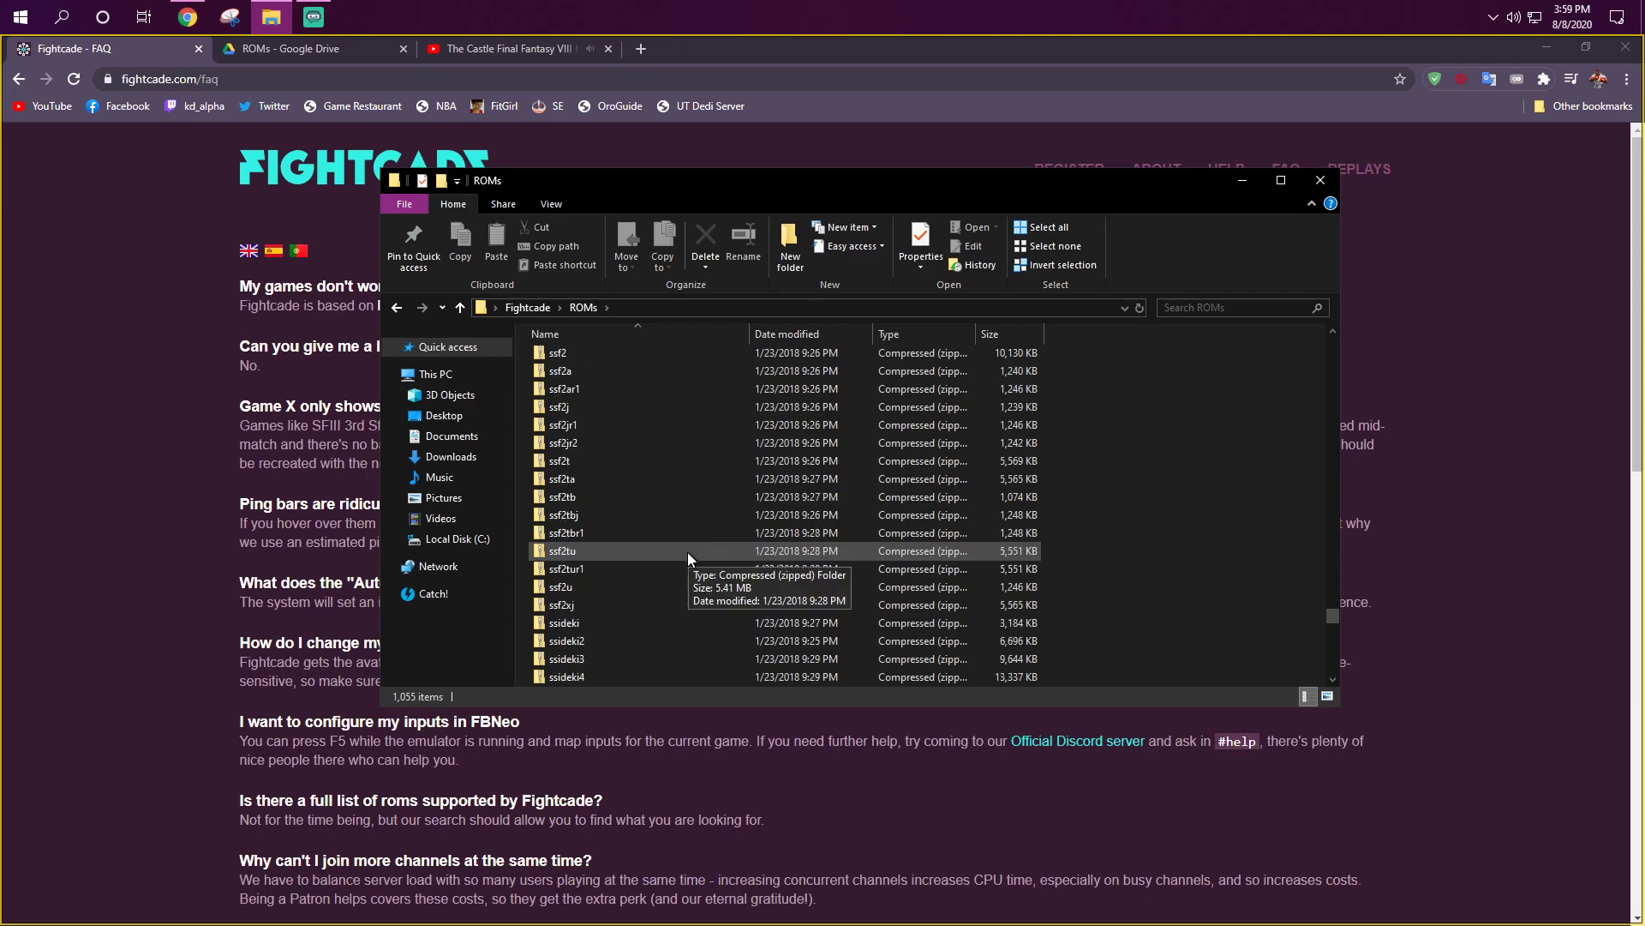
scroll(685, 556, up, 5)
scroll(685, 555, down, 7)
Step: Examine the sfiii and sfz zip files in the local ROMs folder, including sfiii3nr1
scroll(682, 554, up, 15)
scroll(681, 552, up, 12)
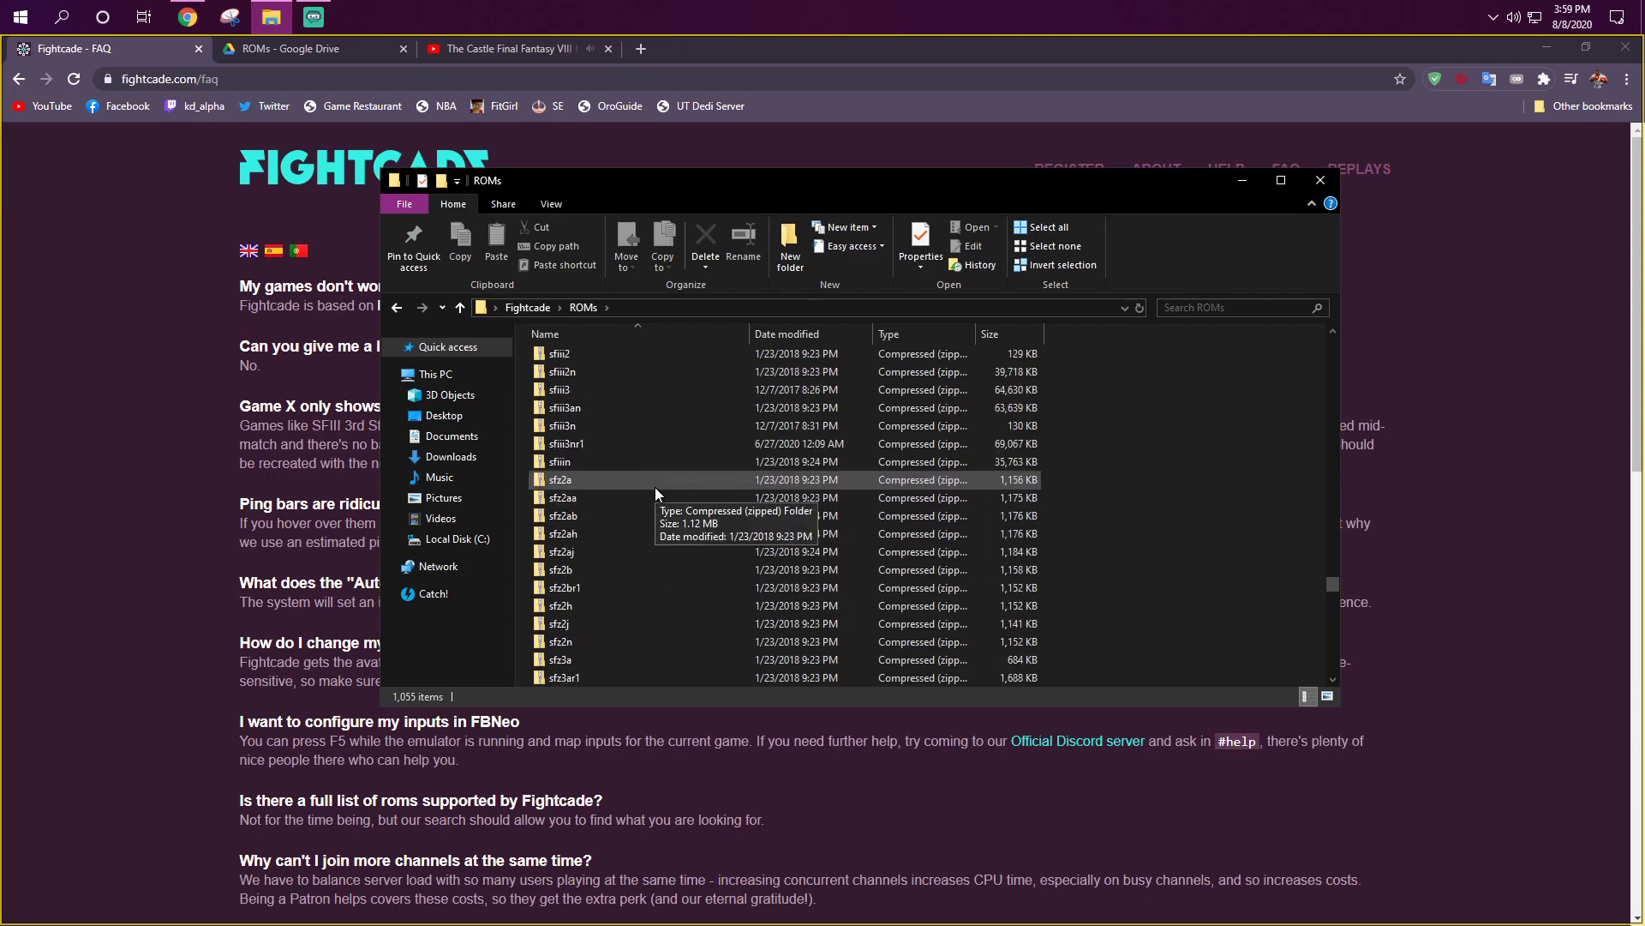
scroll(593, 466, up, 3)
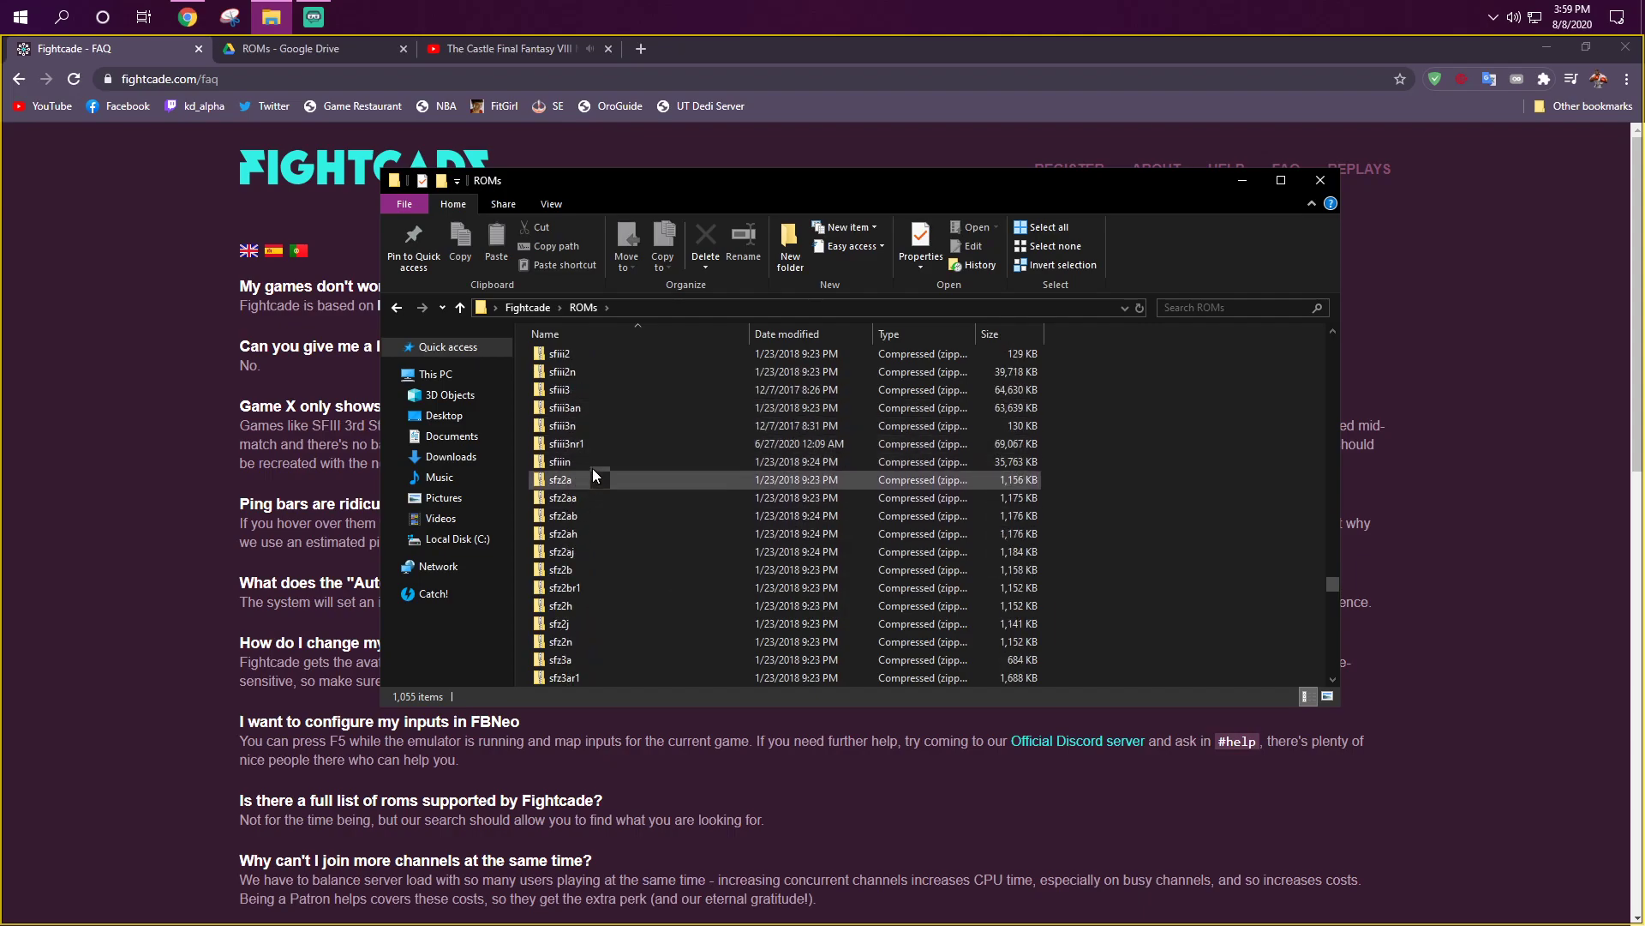
mouse_move(594, 440)
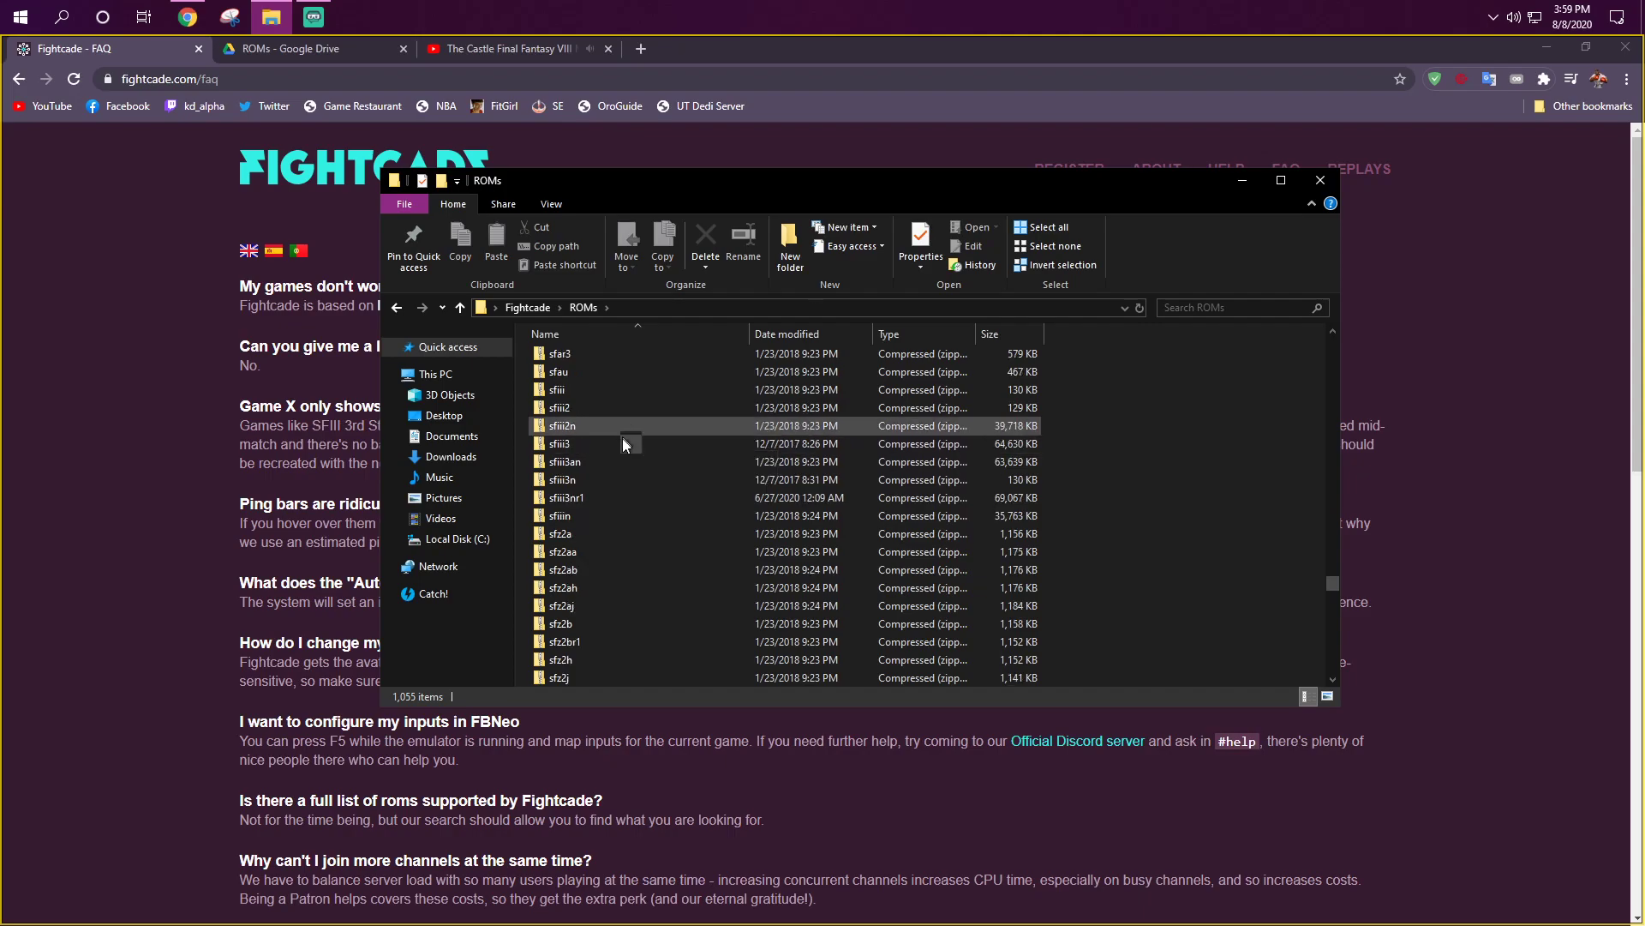
scroll(625, 433, up, 5)
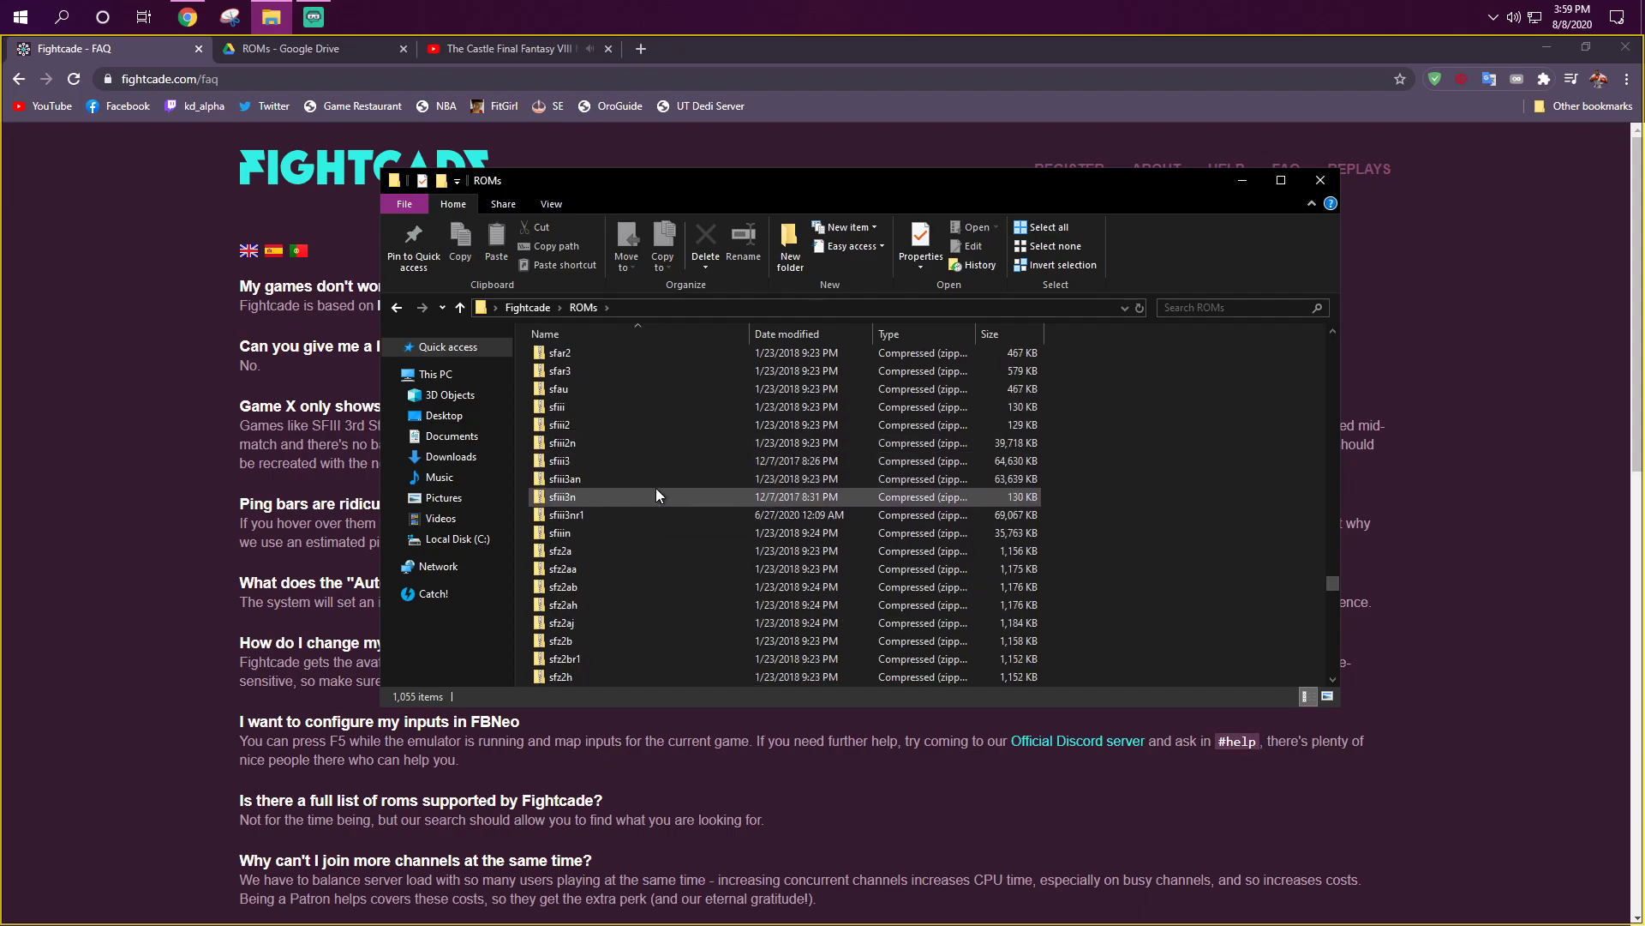
scroll(608, 480, down, 10)
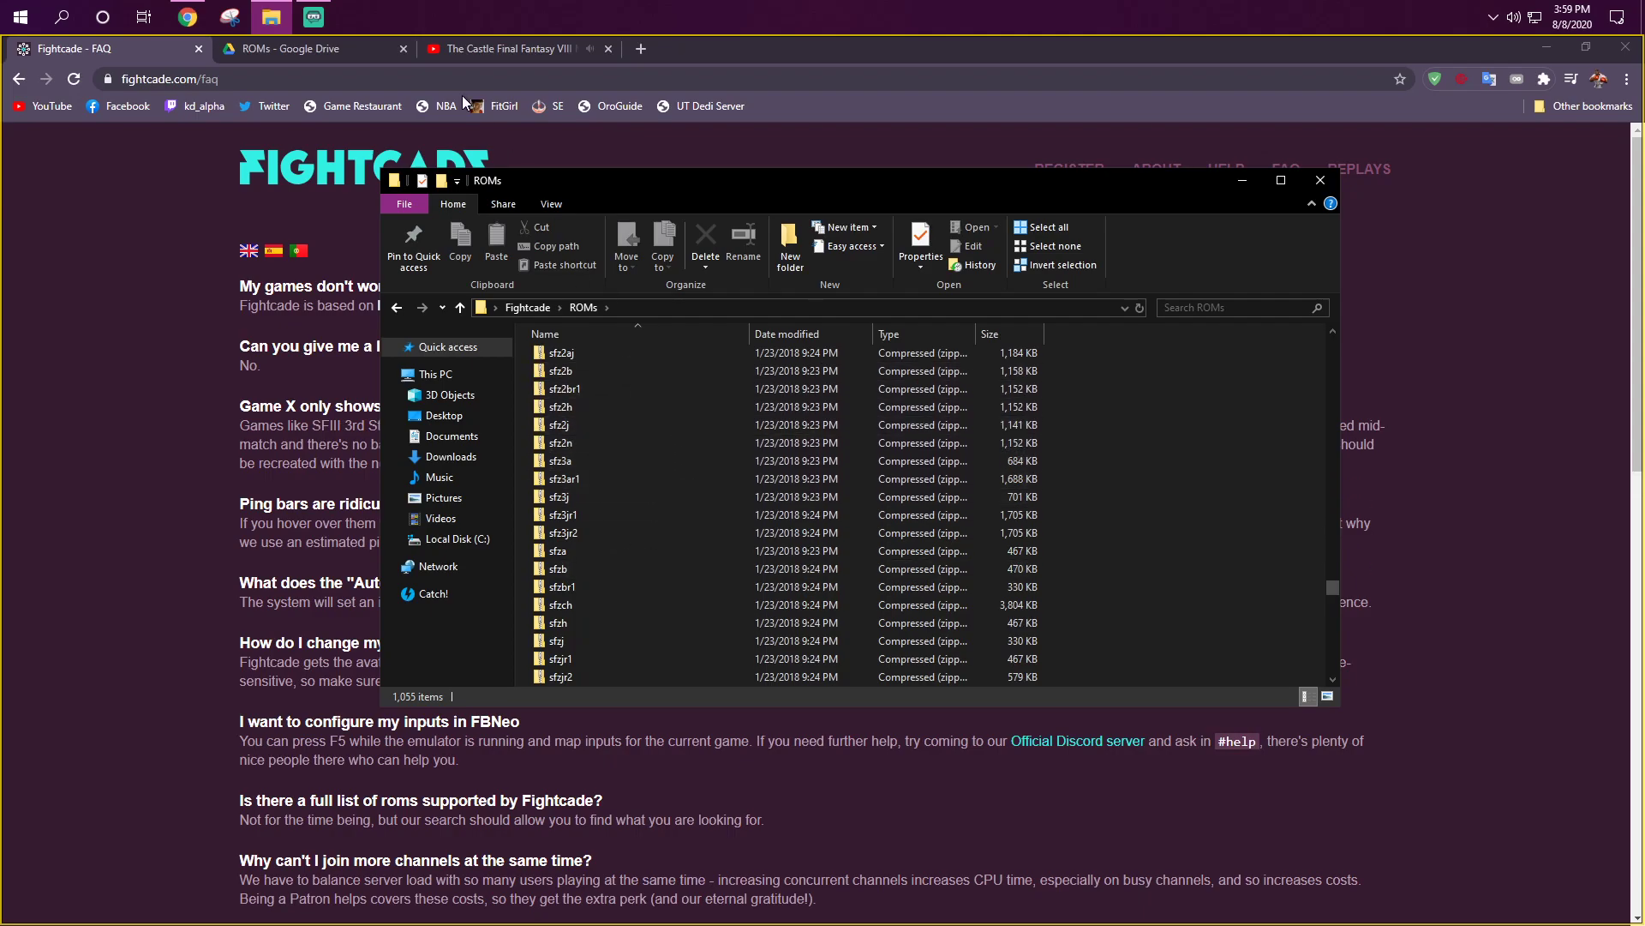
Step: Compare the Google Drive ROMs folder with the local ROMs folder, and close the File Explorer window
click(365, 64)
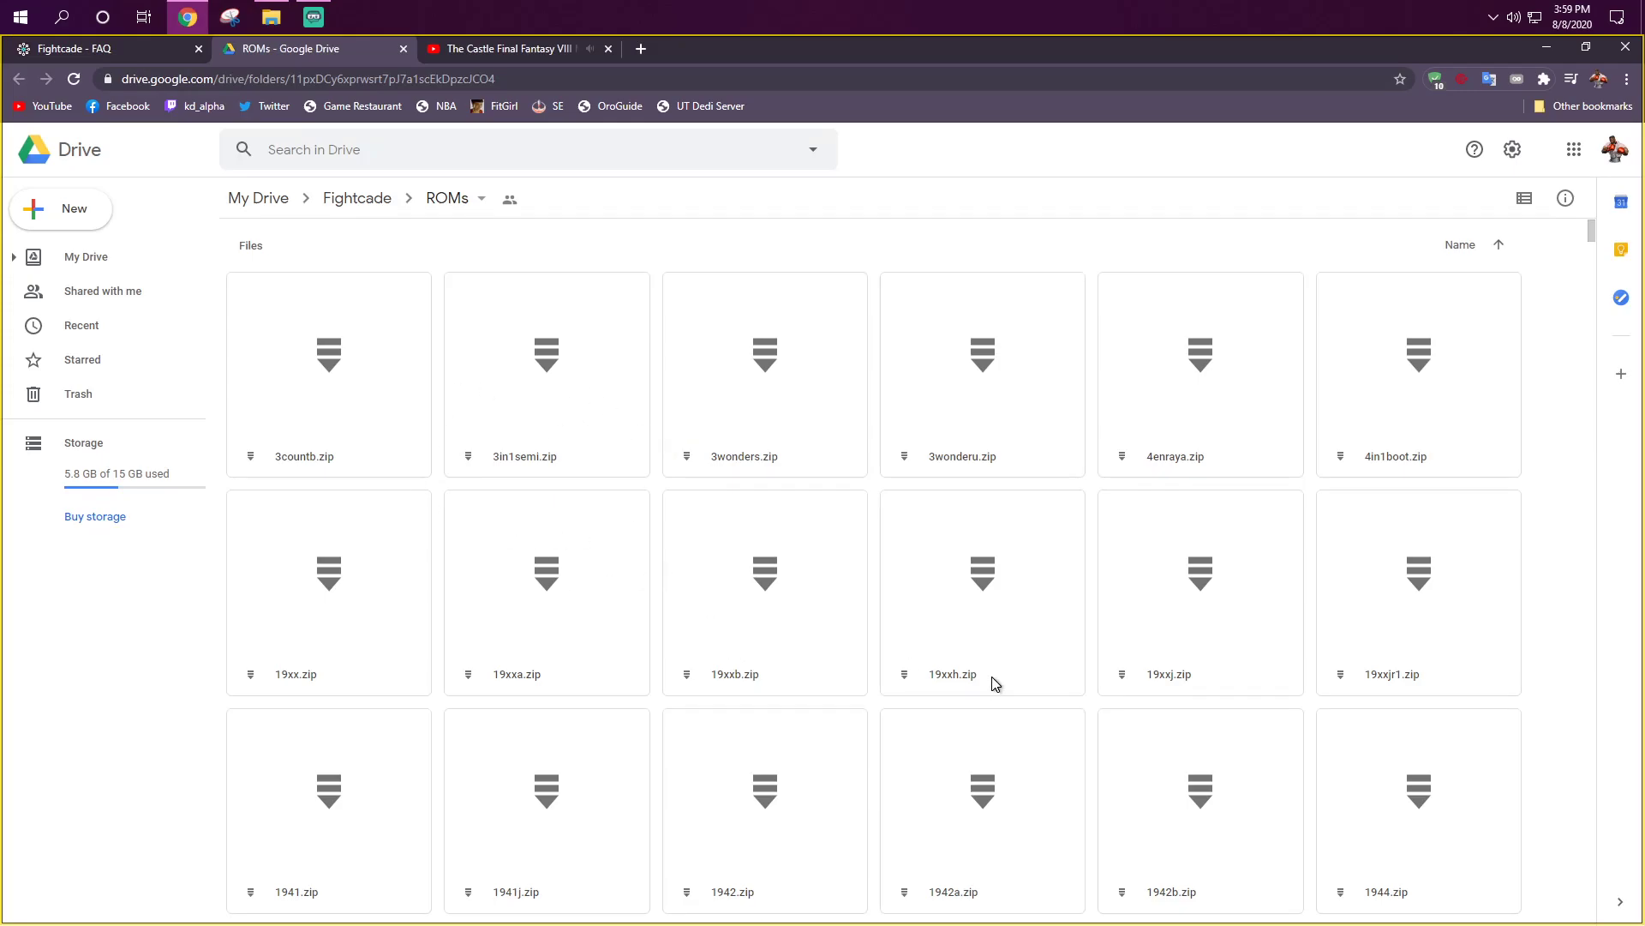
click(284, 26)
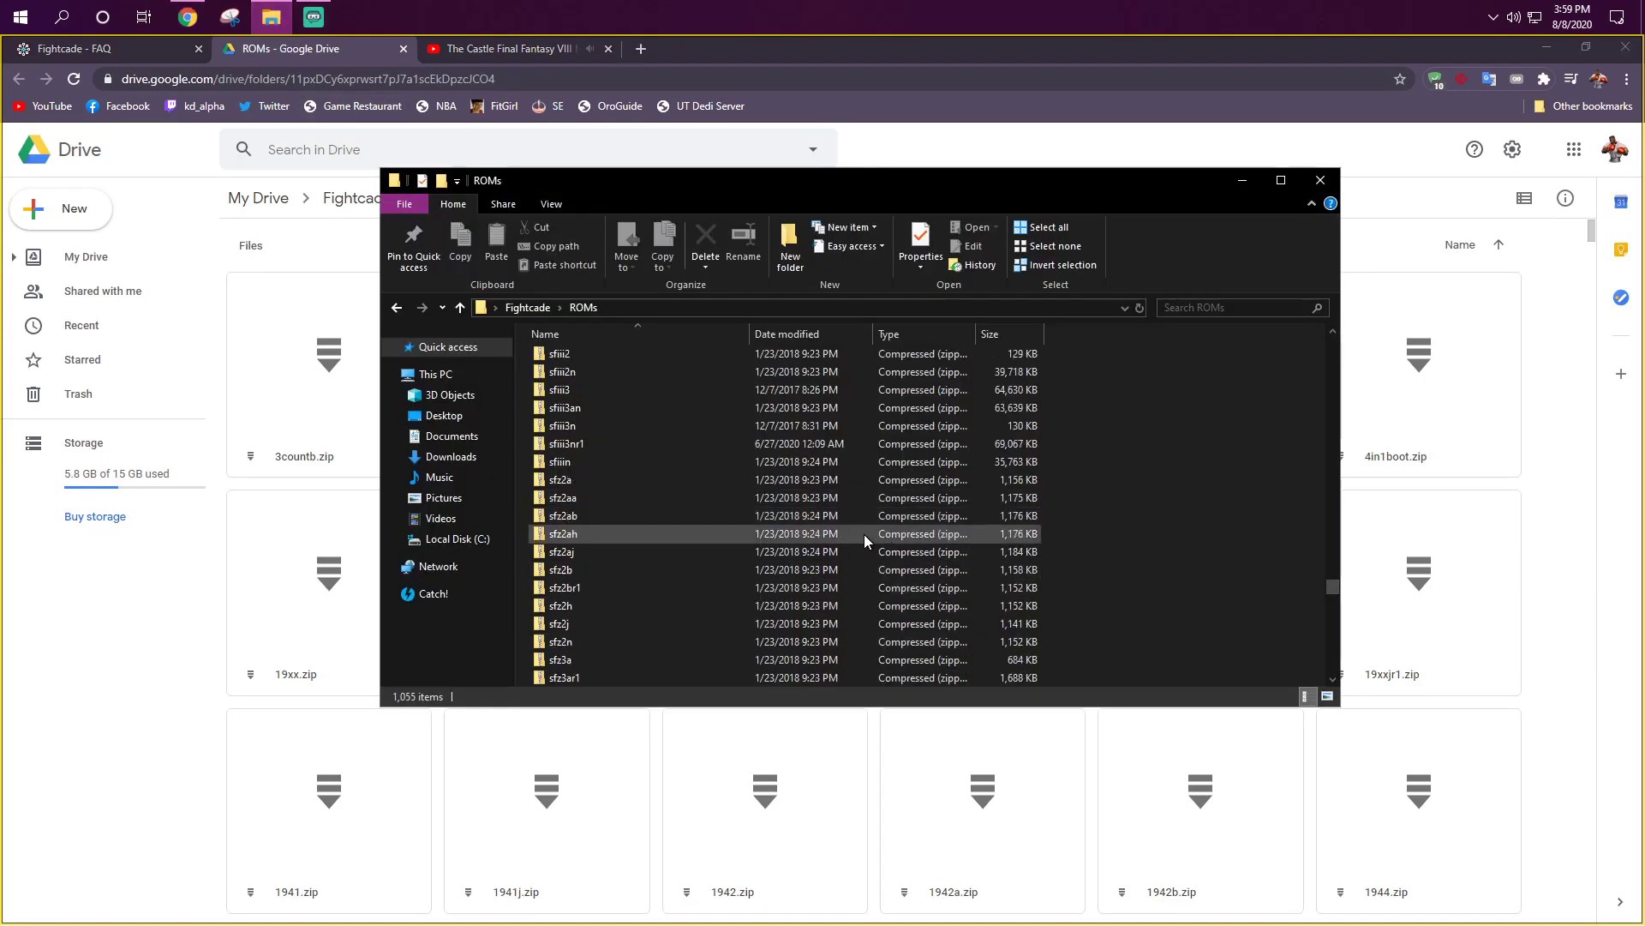
click(1320, 180)
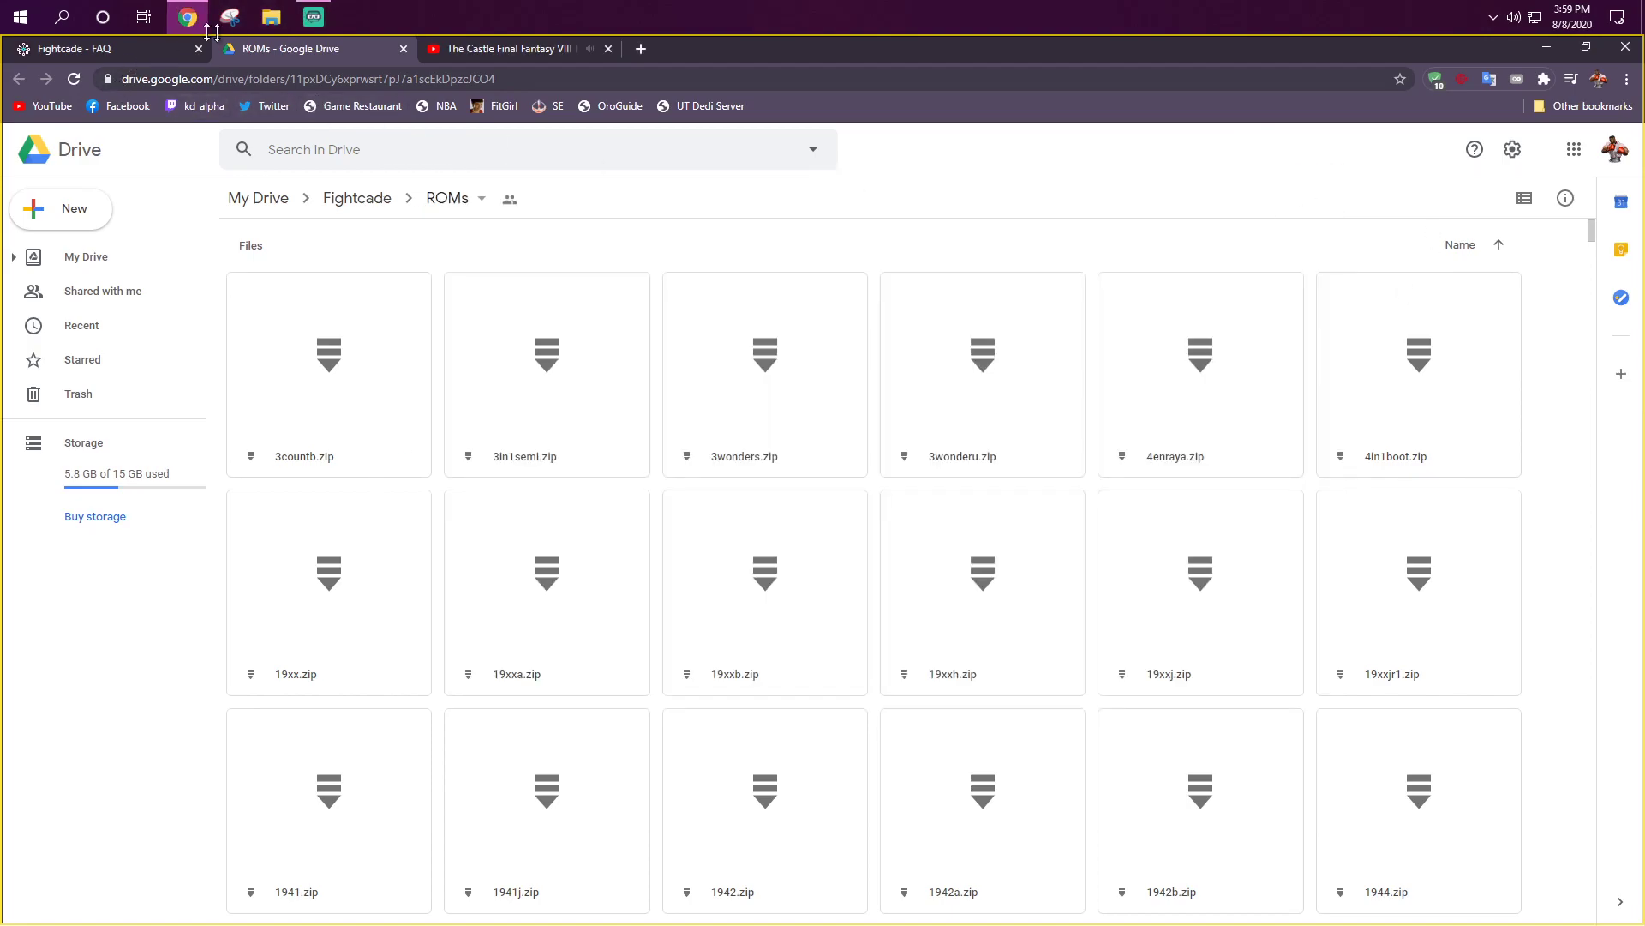
Step: Open the Fightcade folder on the Desktop in File Explorer and launch the Fightcade2 application
mouse_move(328, 7)
click(270, 17)
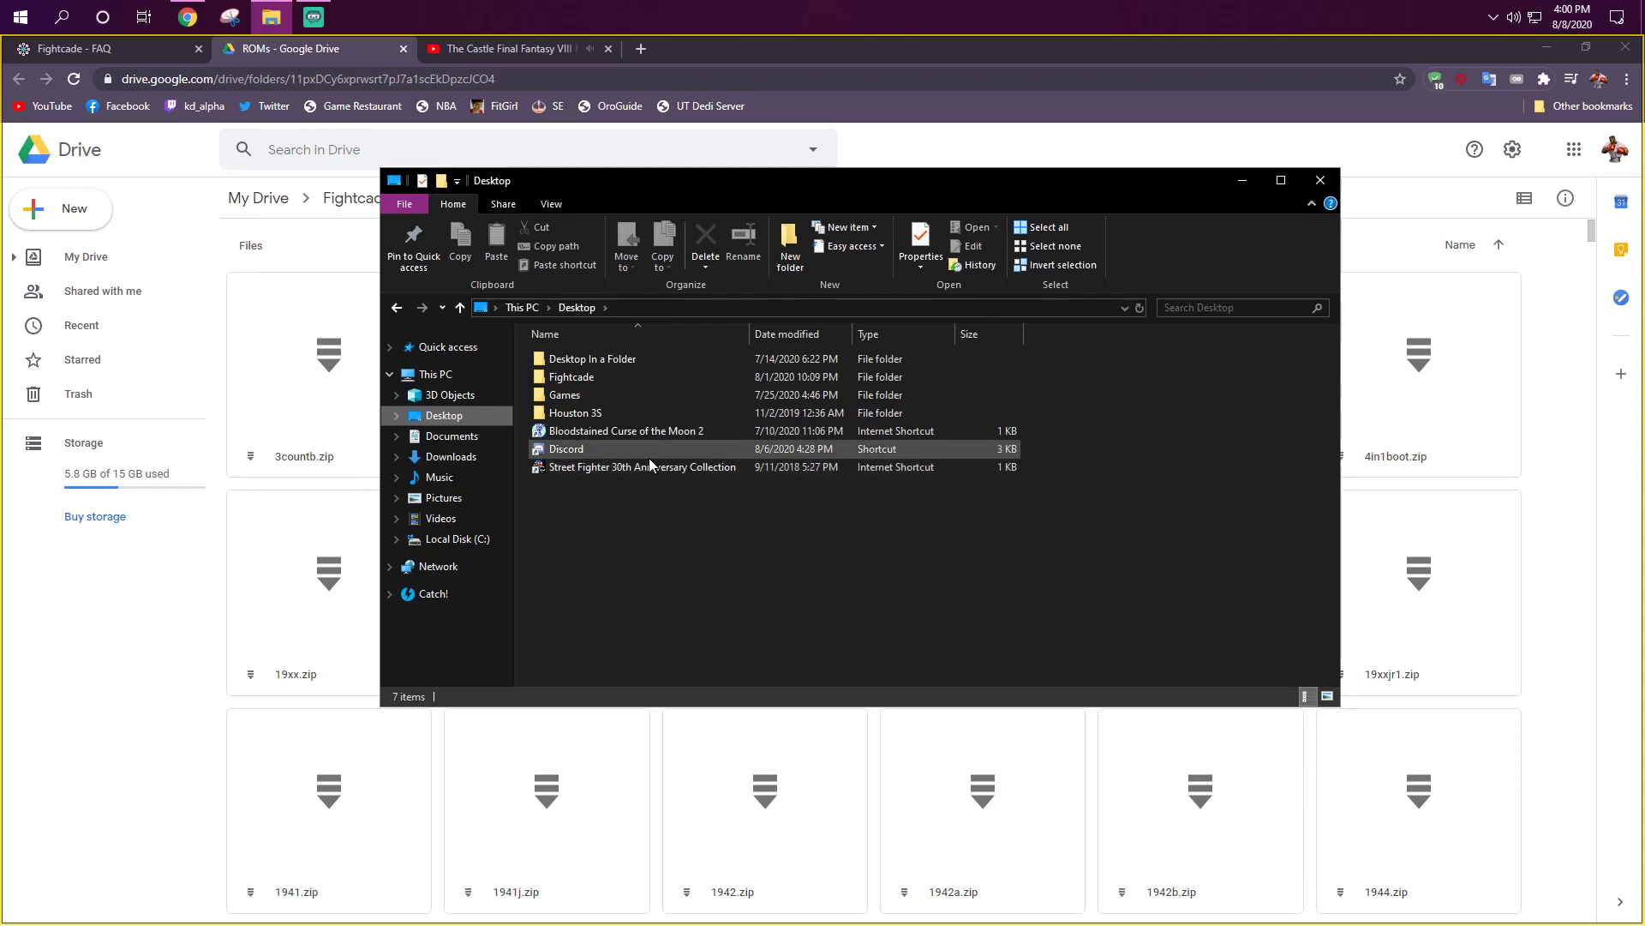
double_click(604, 379)
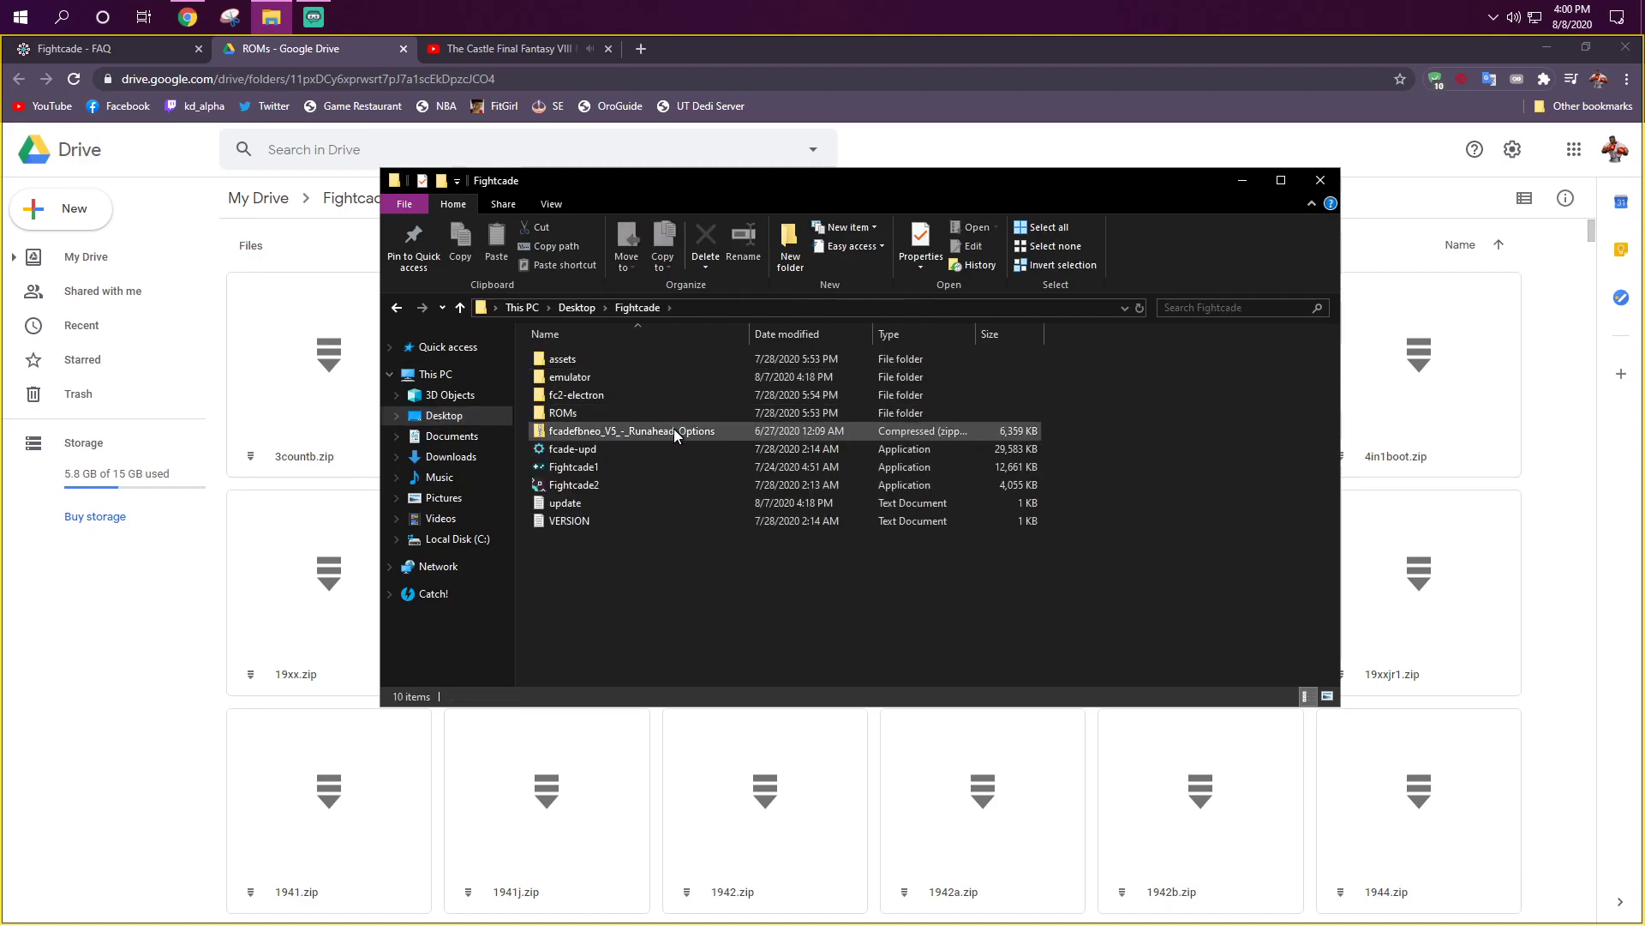
double_click(598, 485)
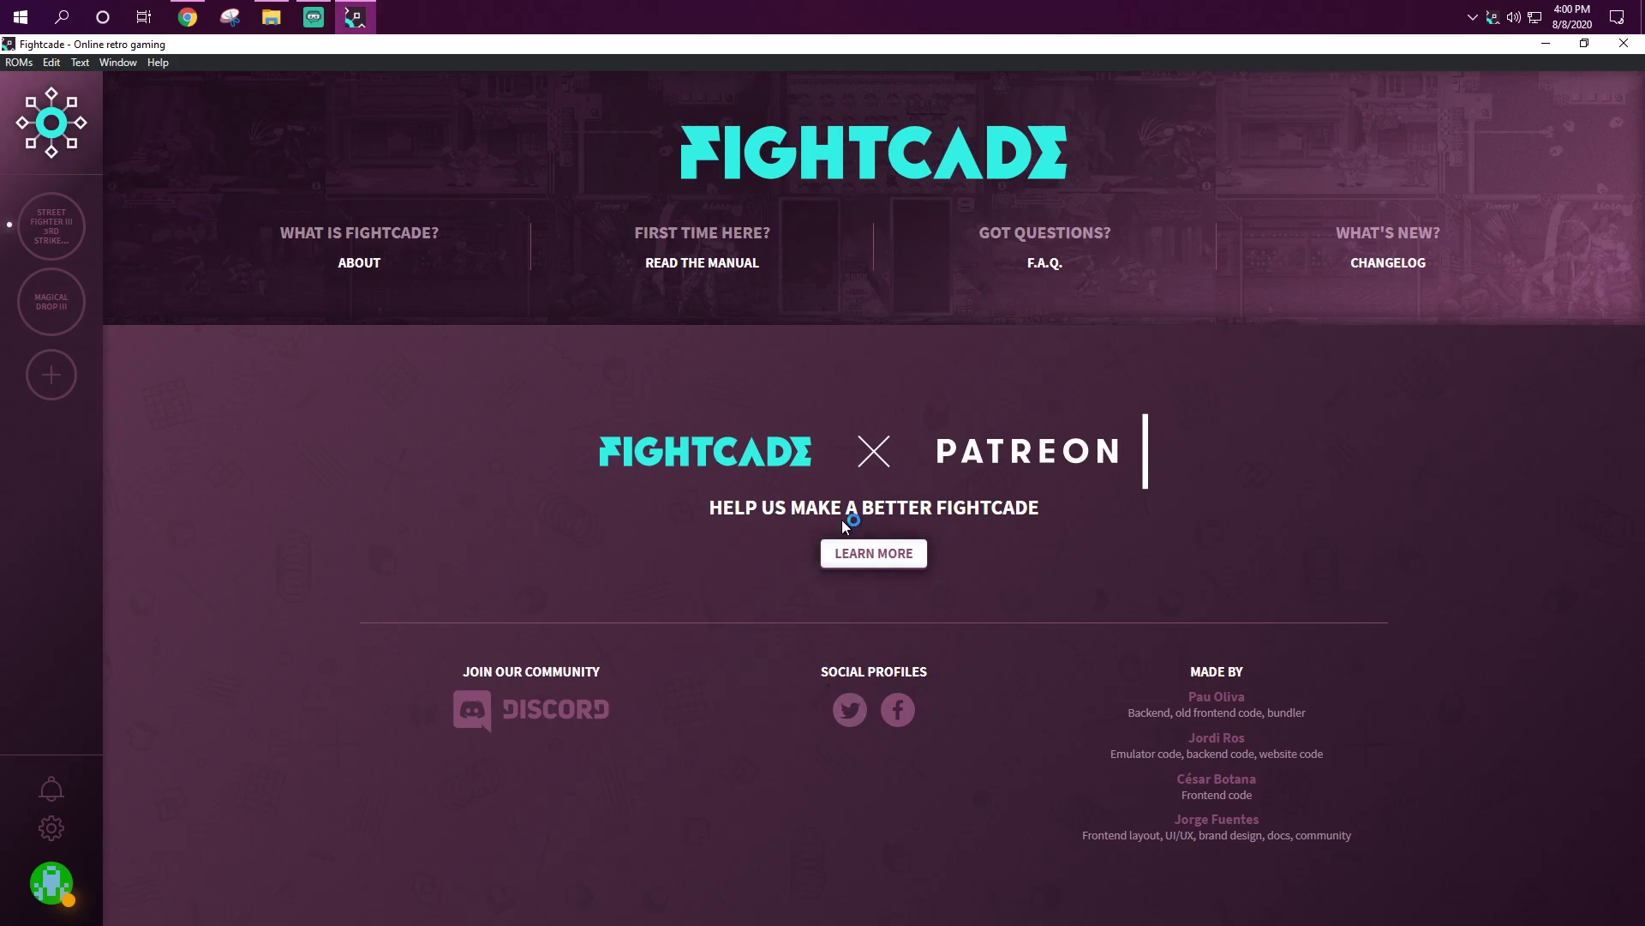
Step: Bring up the game channel search and browse the first two pages of all games
click(51, 883)
click(52, 384)
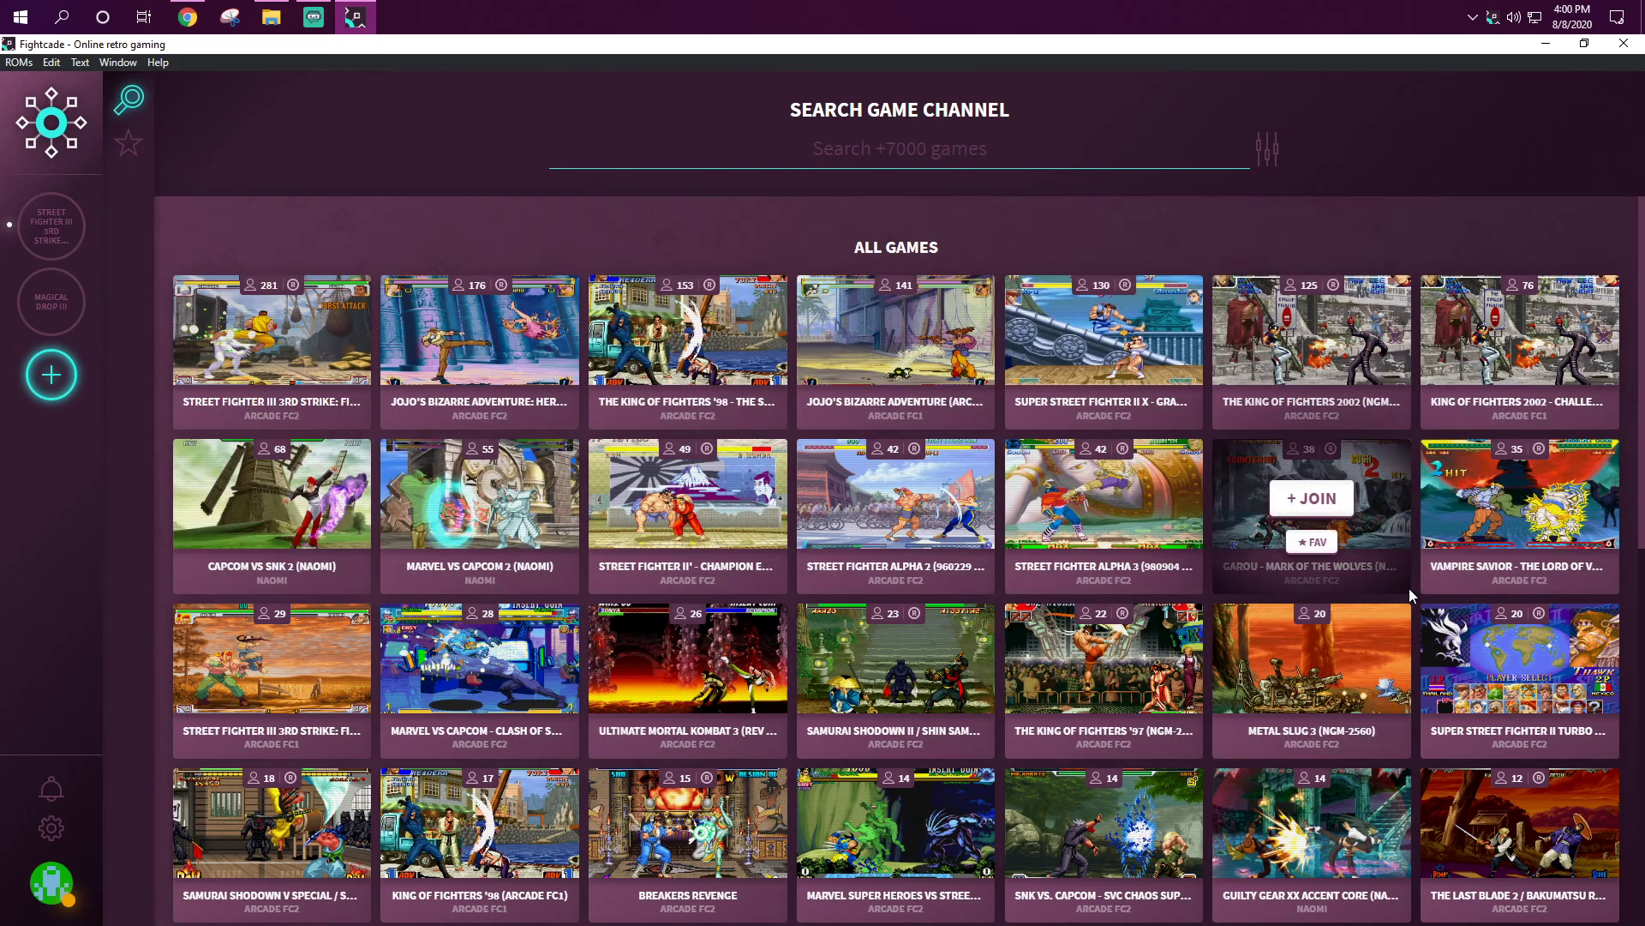
scroll(1342, 604, down, 1)
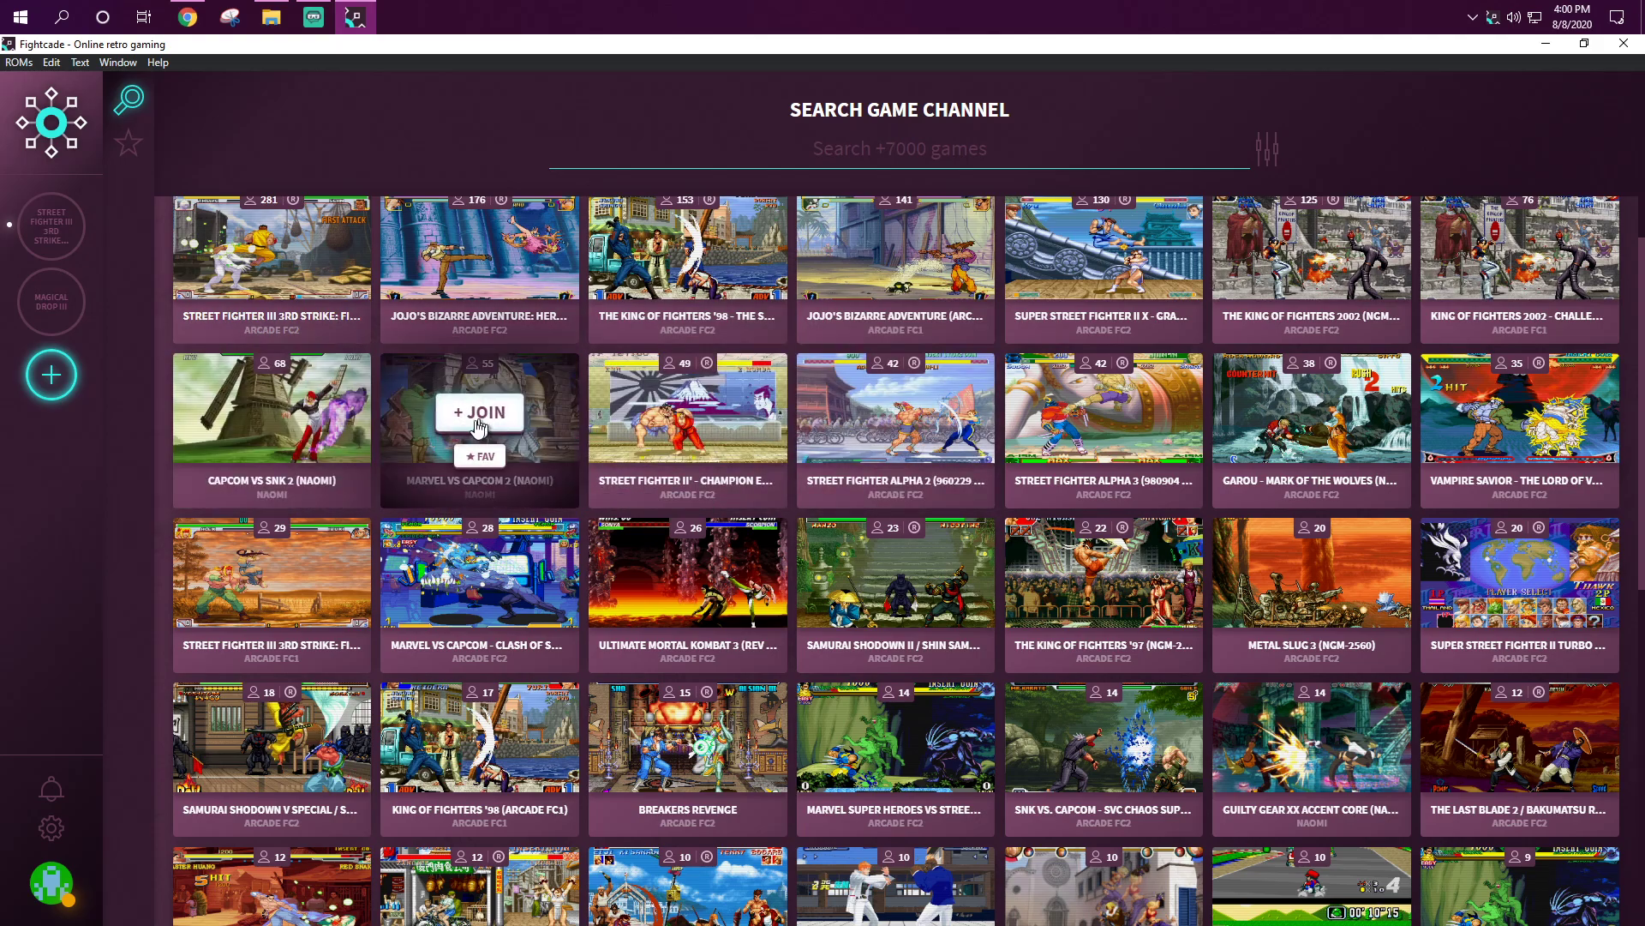
scroll(1106, 600, down, 8)
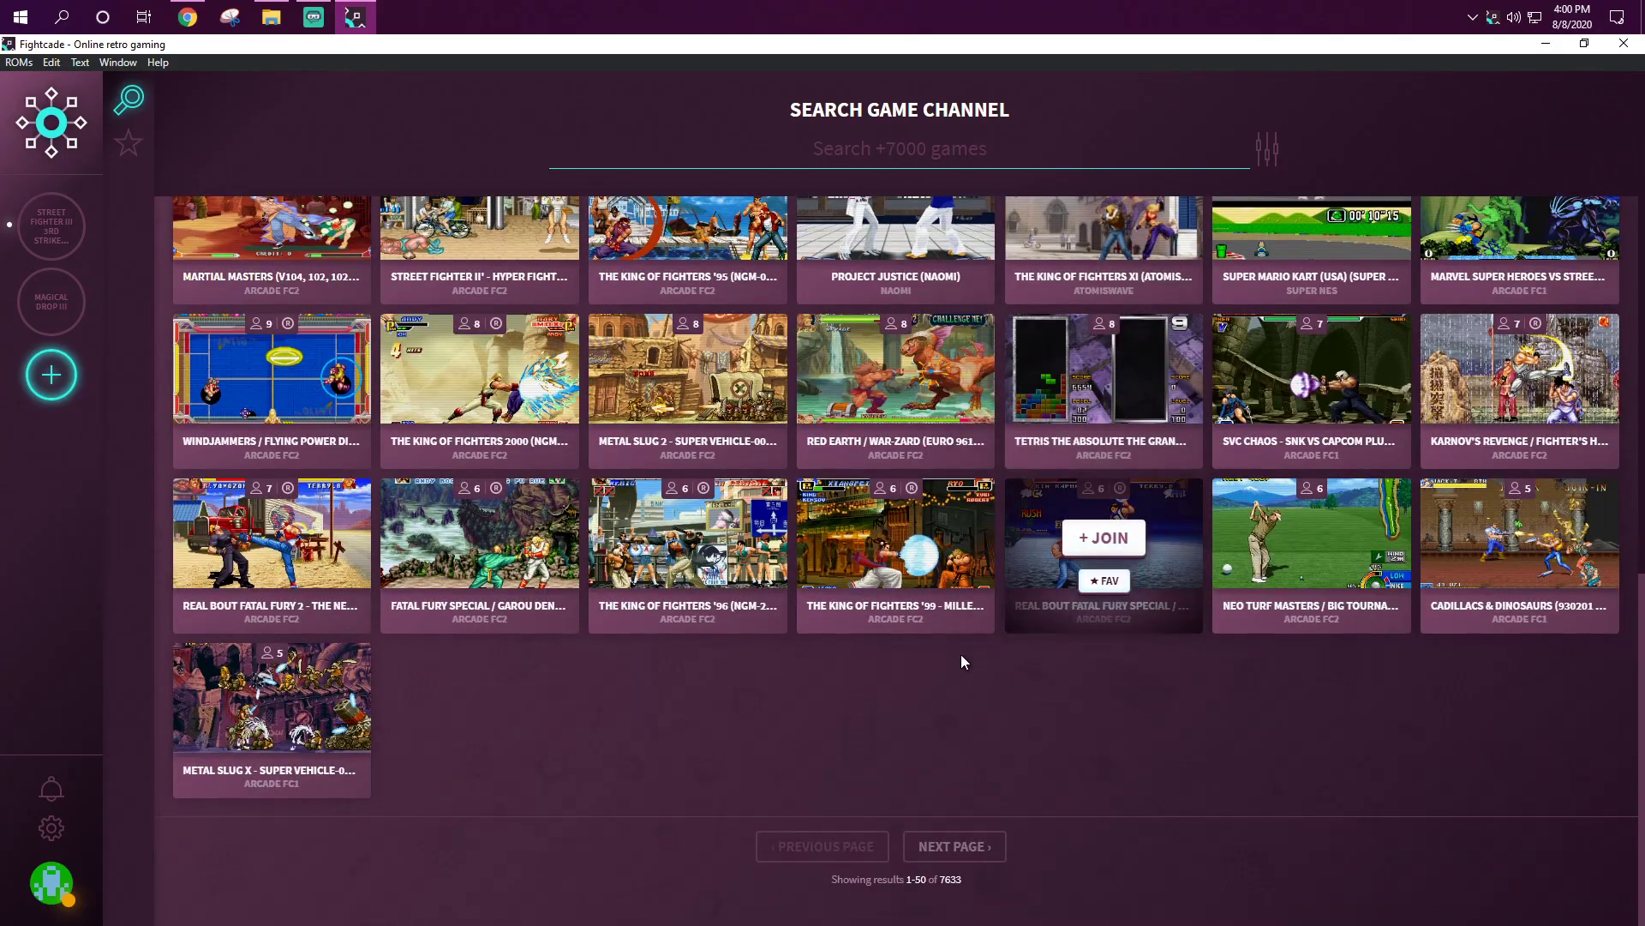
click(917, 847)
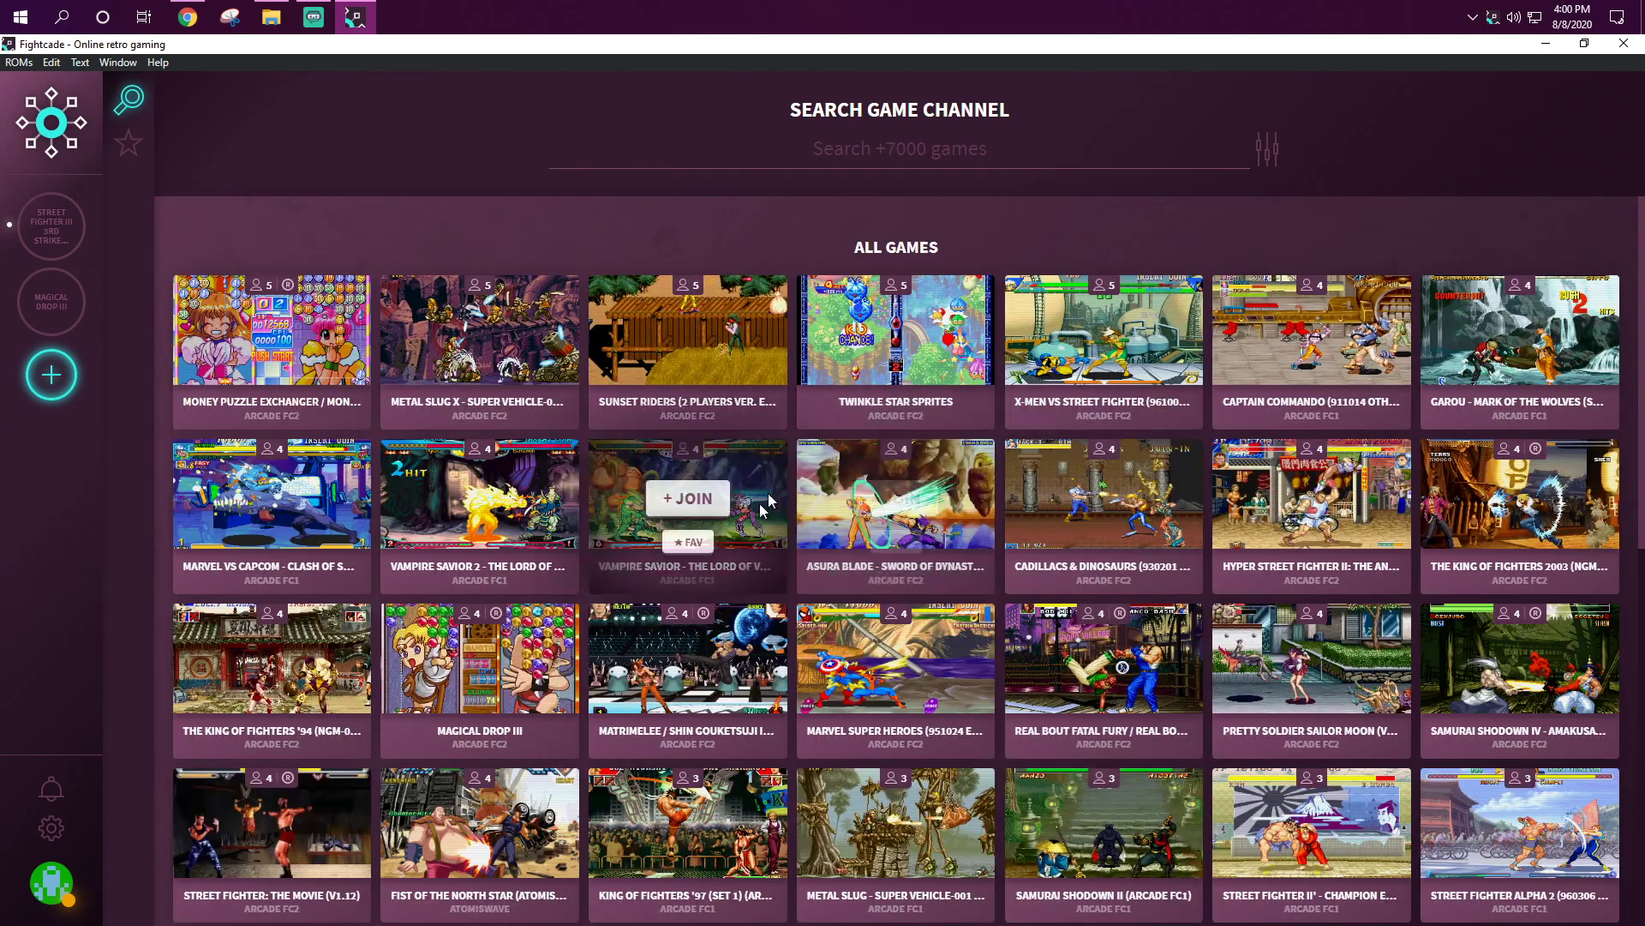
scroll(892, 532, down, 7)
scroll(869, 434, up, 4)
scroll(869, 434, up, 3)
Step: Search the game channels for "Magical Drop" and look over the available versions
click(866, 148)
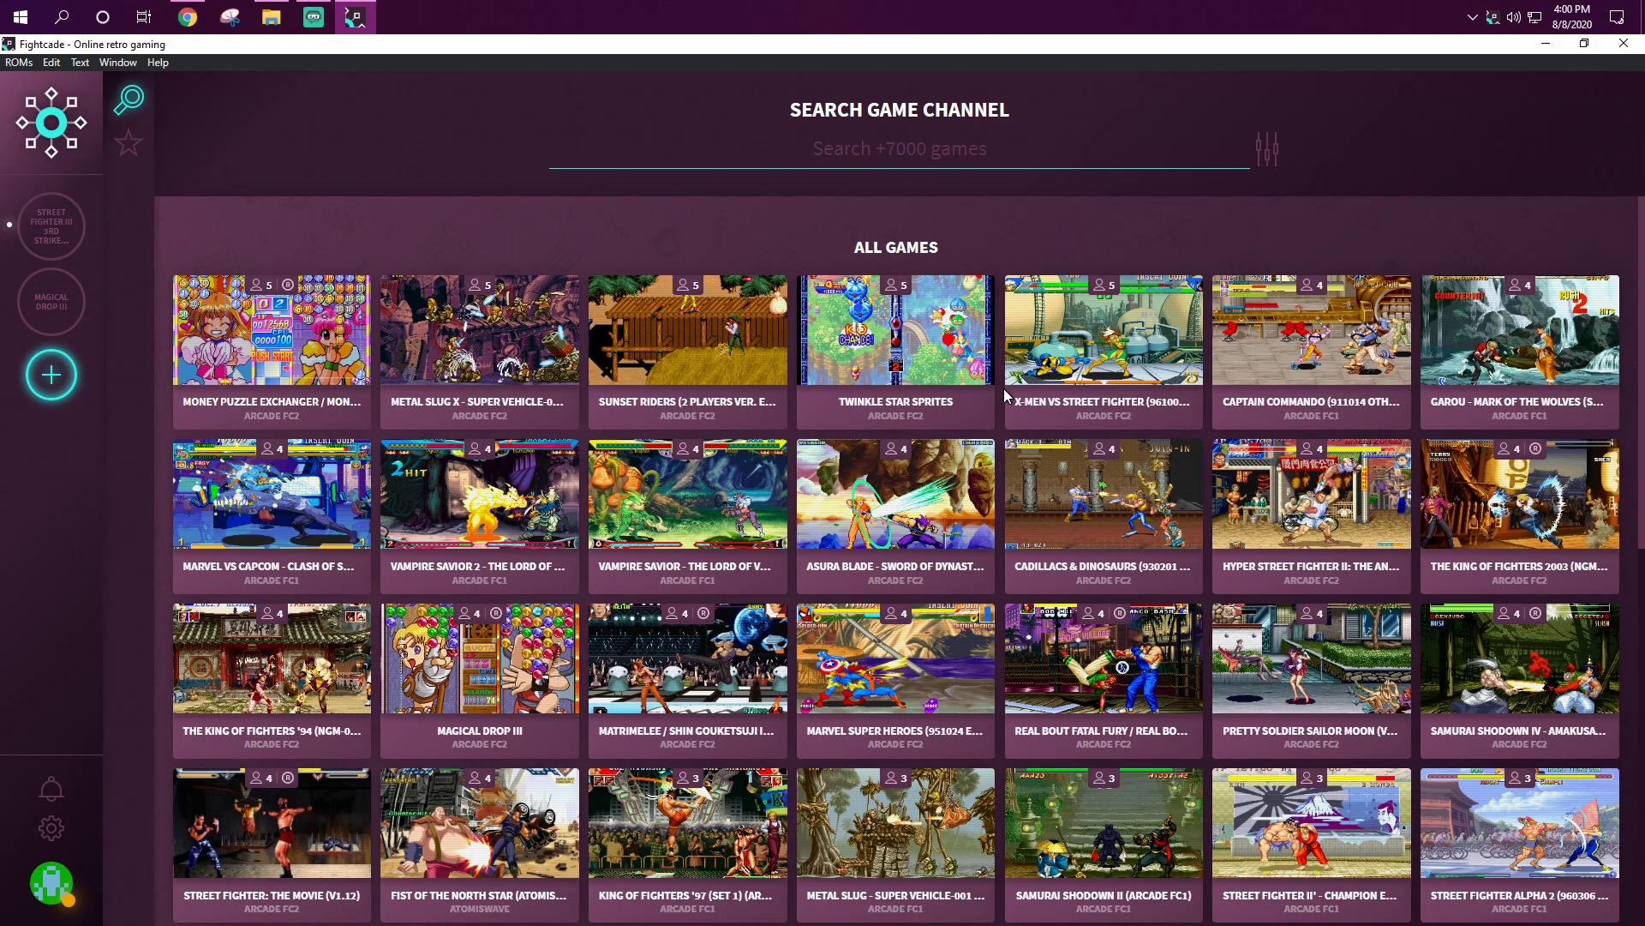
text(Magical Drop)
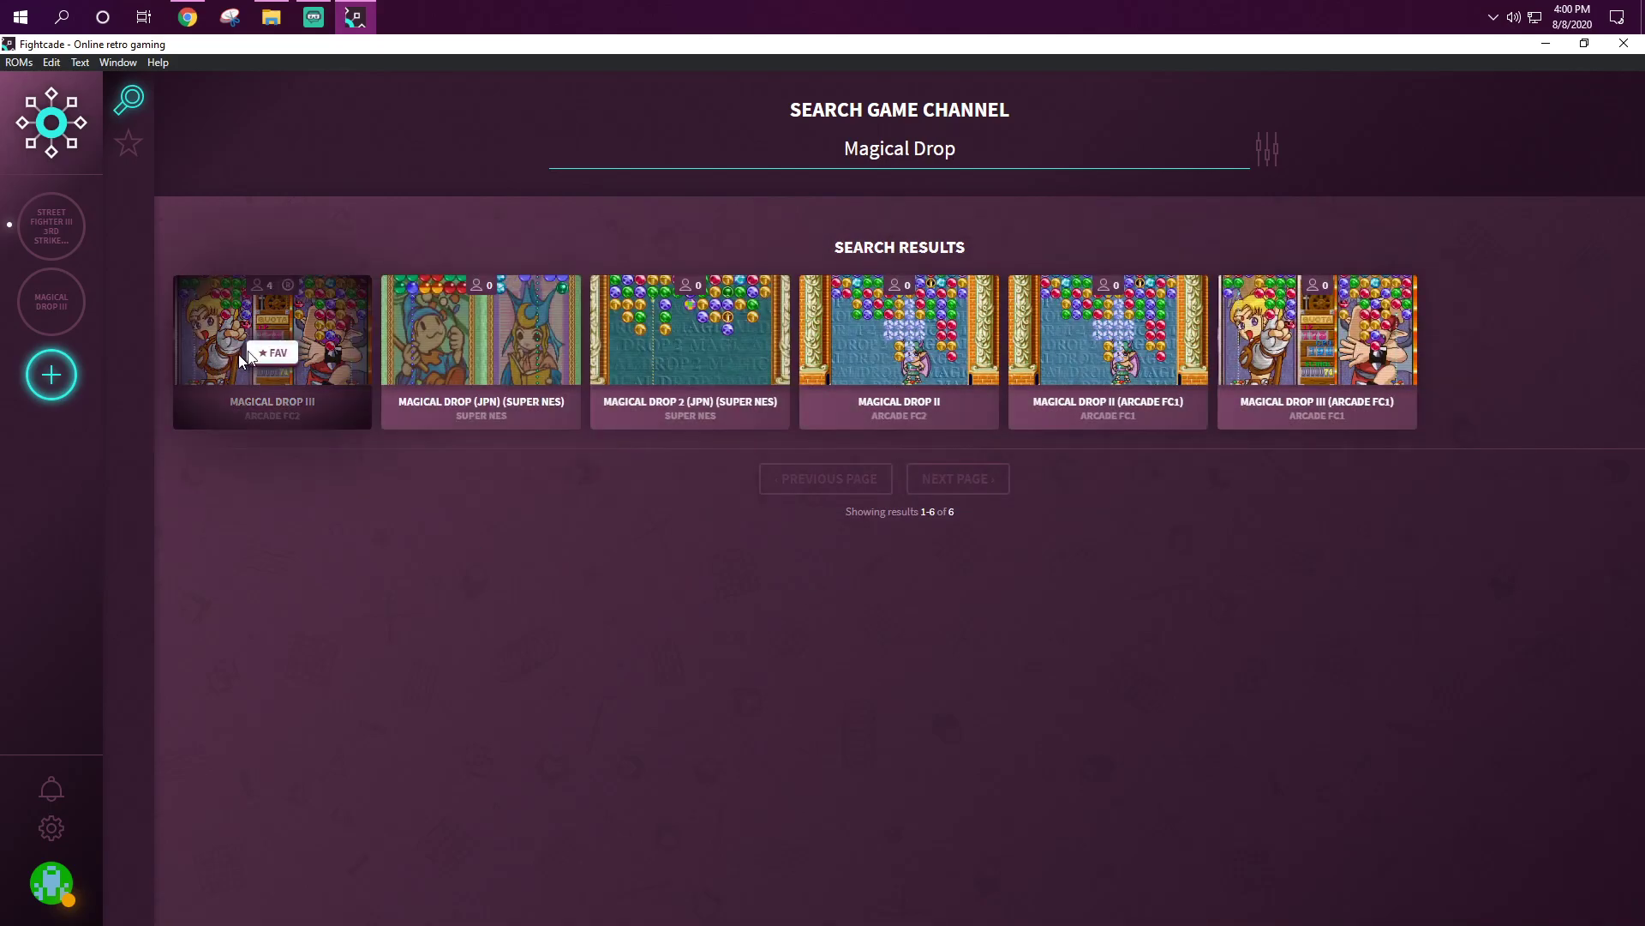
mouse_move(496, 343)
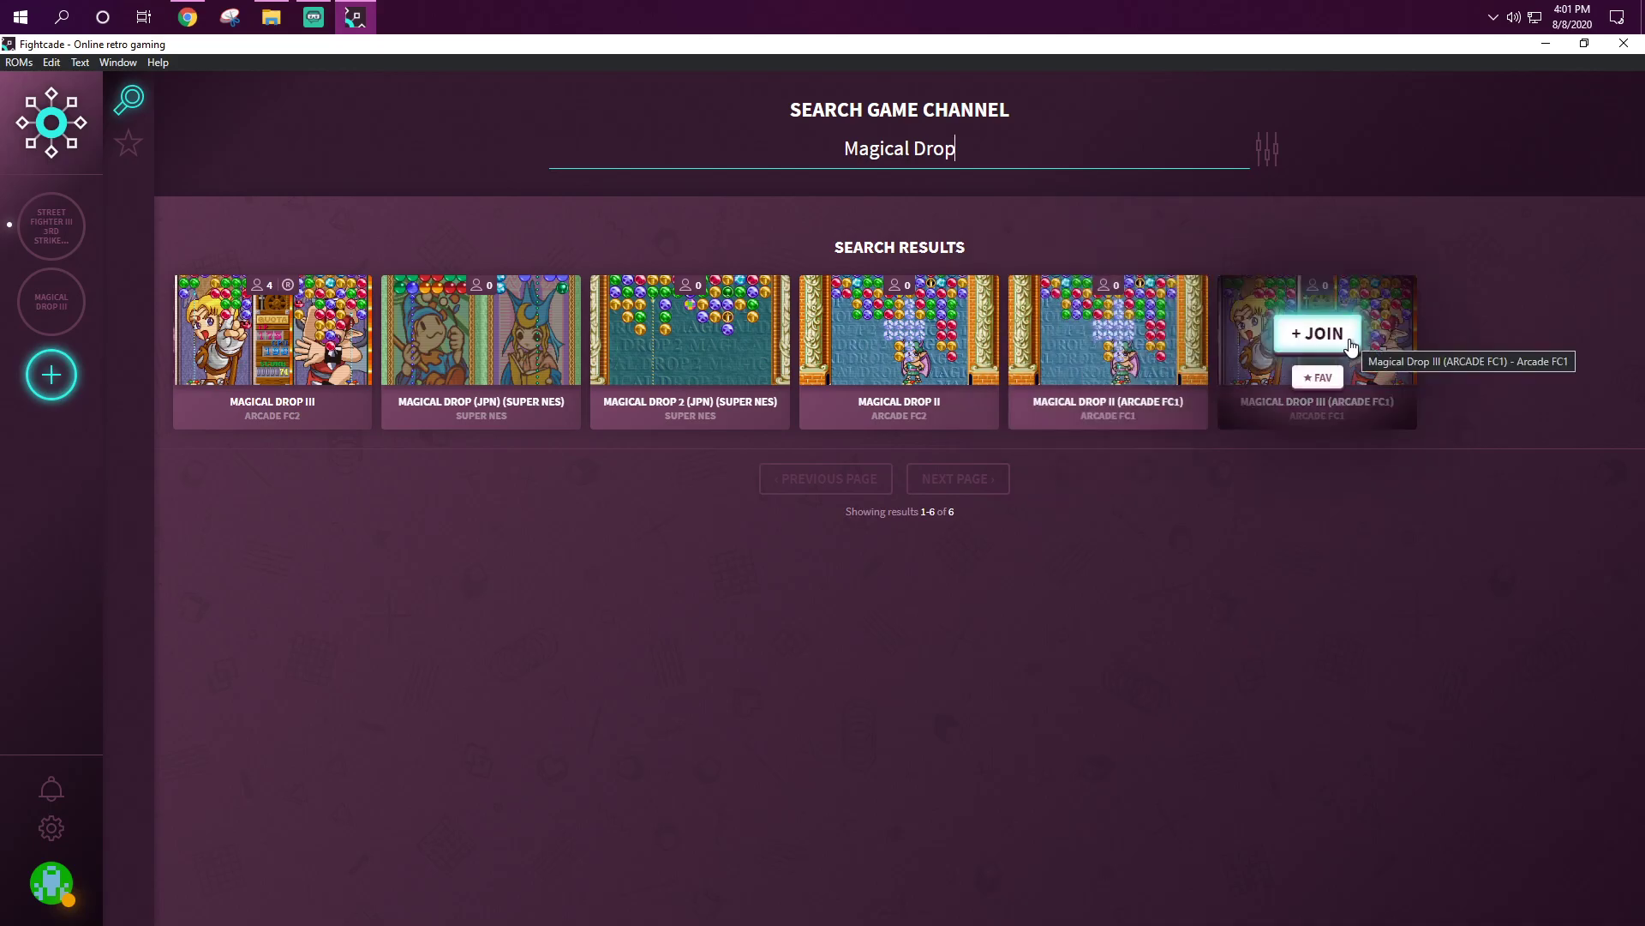
Step: Replace the channel search with "3rd Strike" and compare the Arcade FC2 and Arcade FC1 versions
click(687, 148)
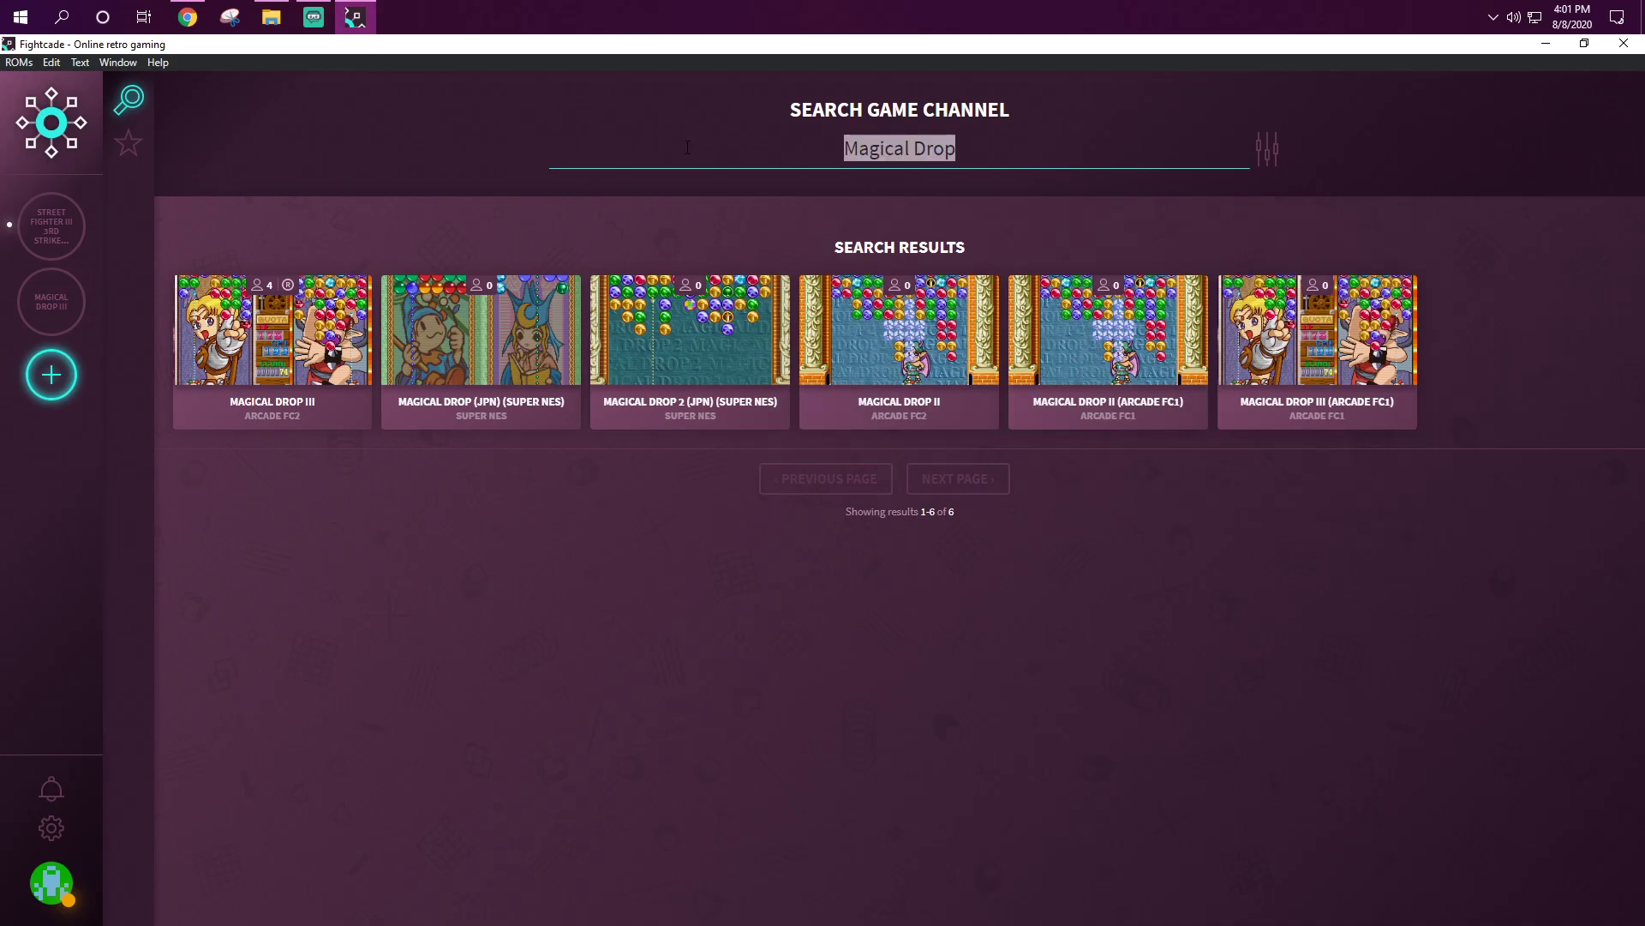
key(BackSpace)
text(3)
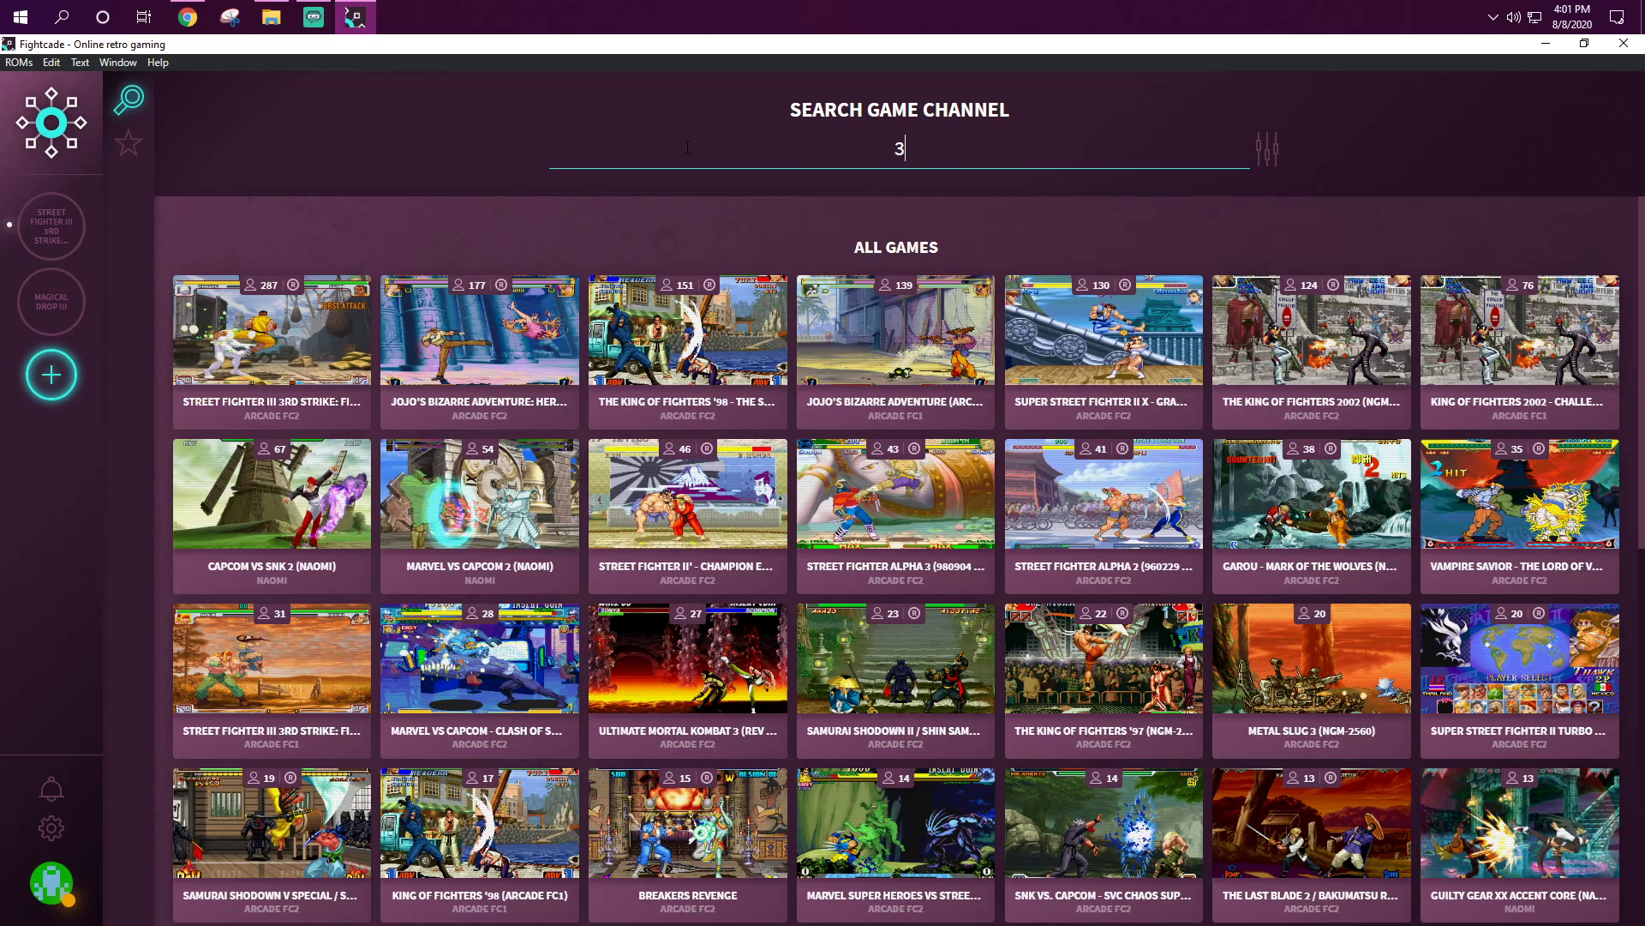
text(rd Strike)
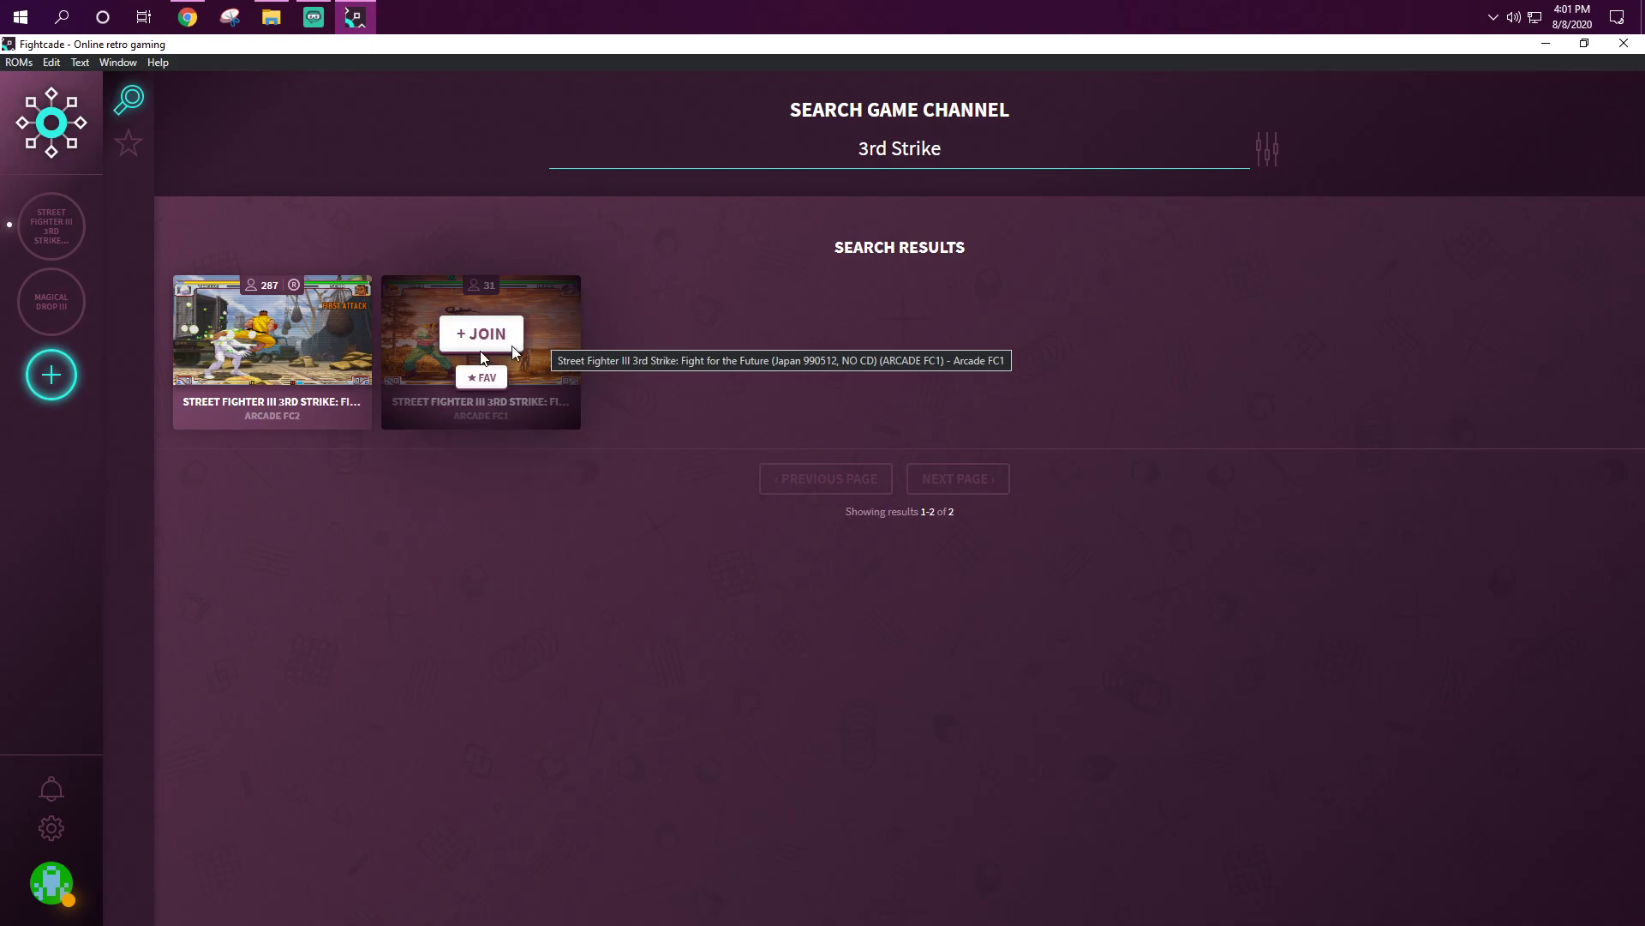
mouse_move(255, 356)
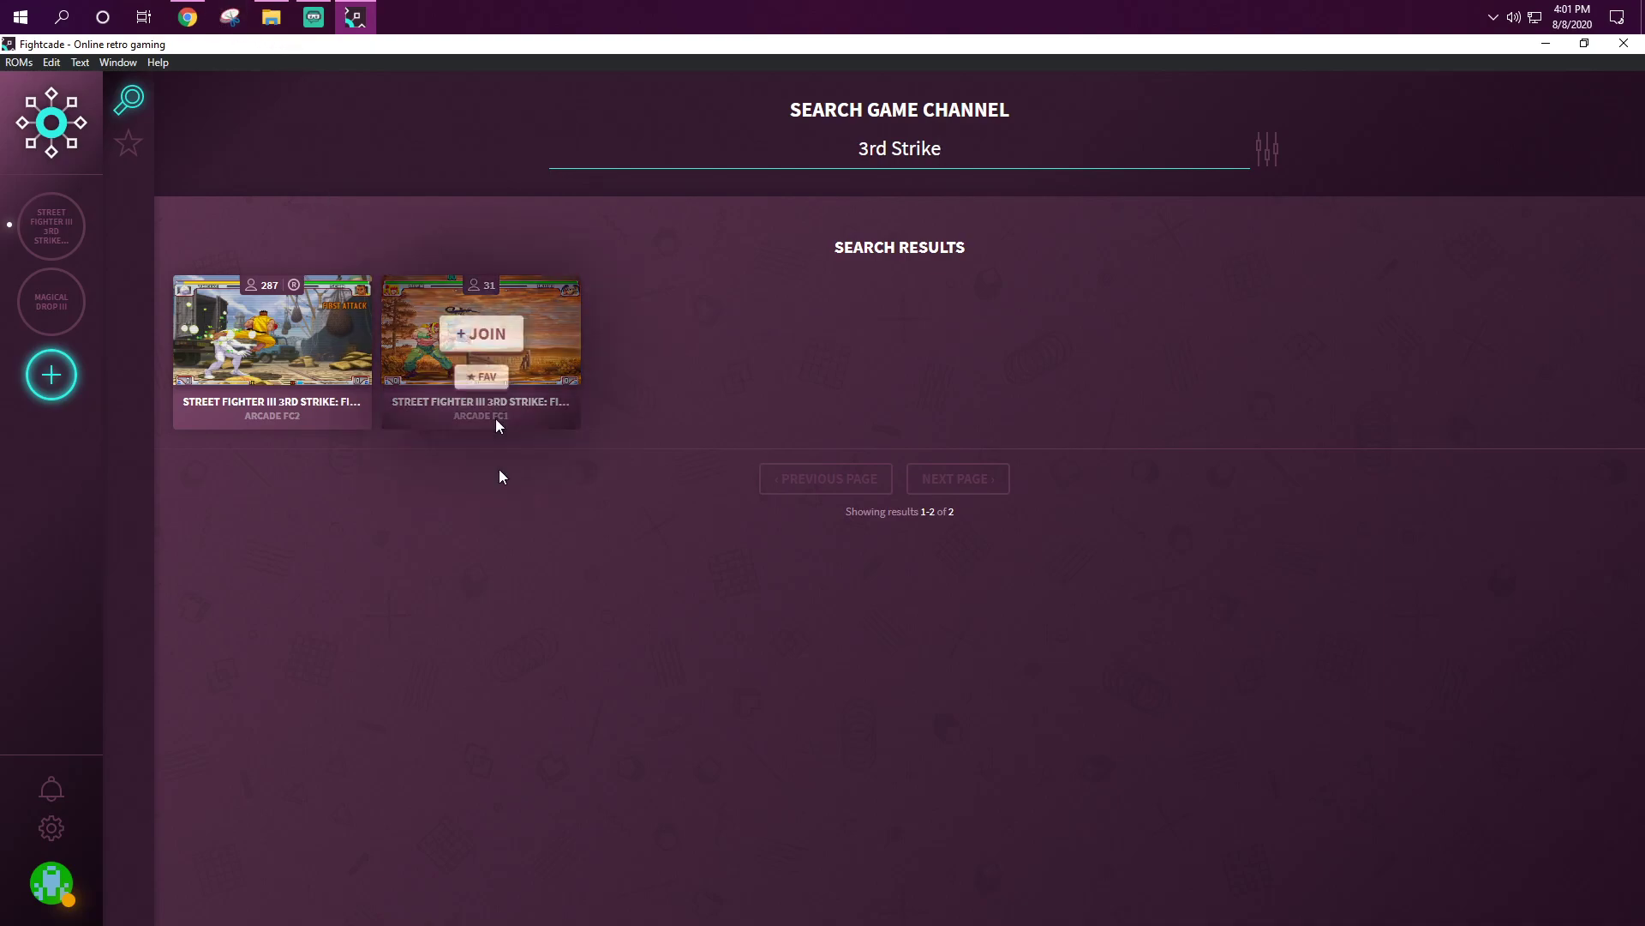
Step: Open the ROMs folder in File Explorer from within Fightcade
click(17, 63)
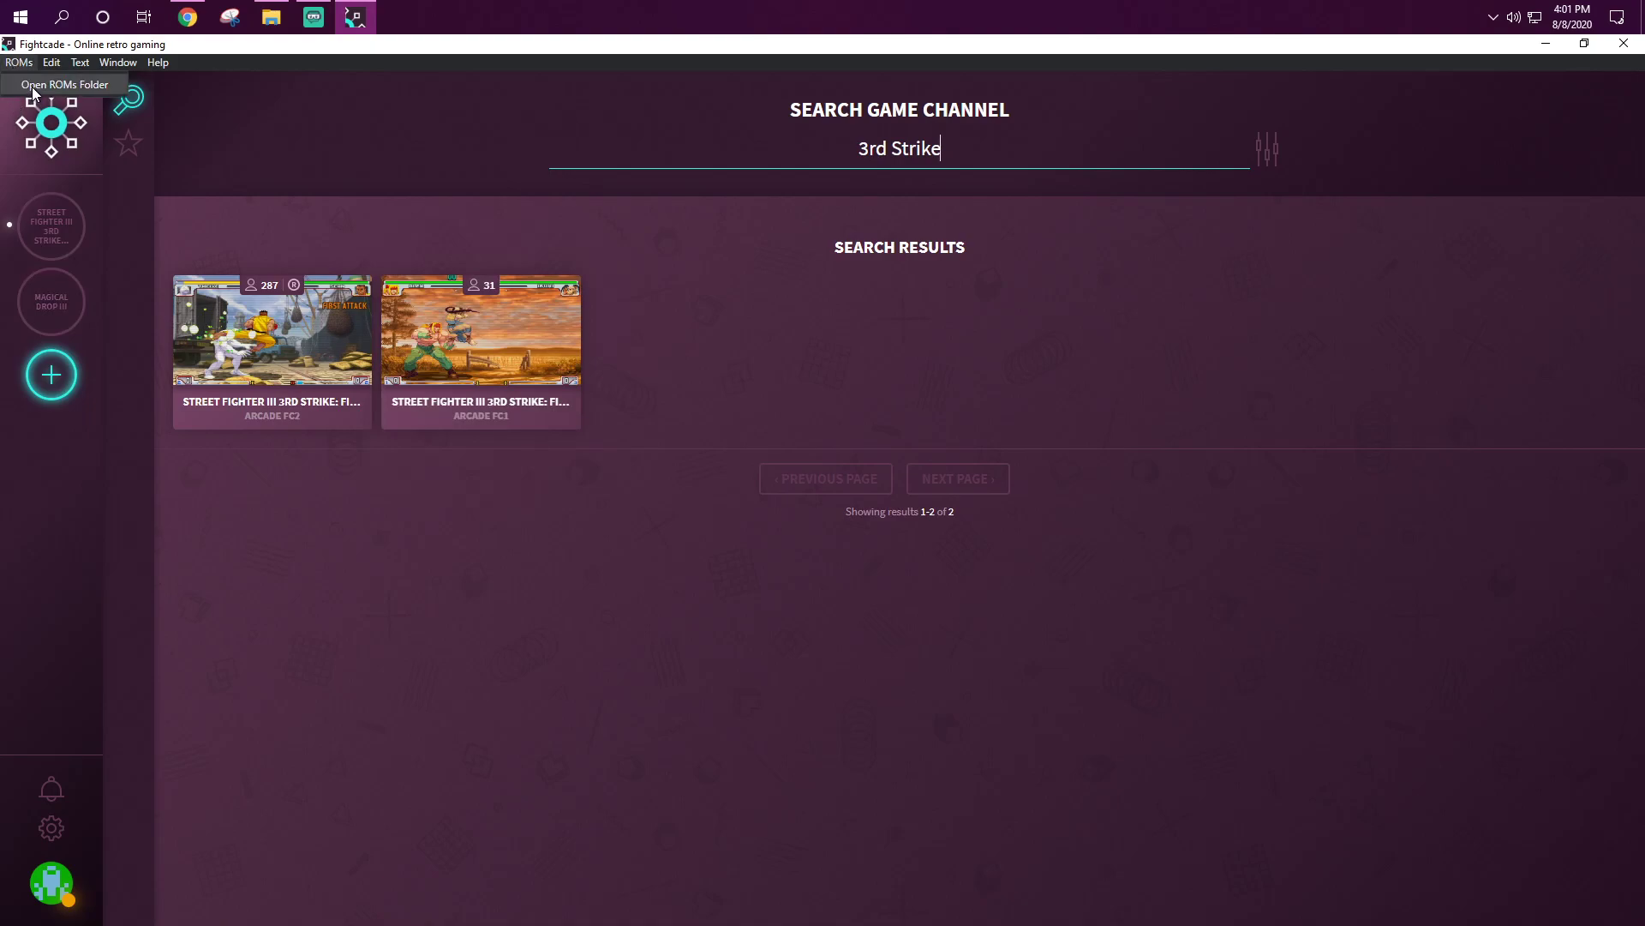
click(32, 85)
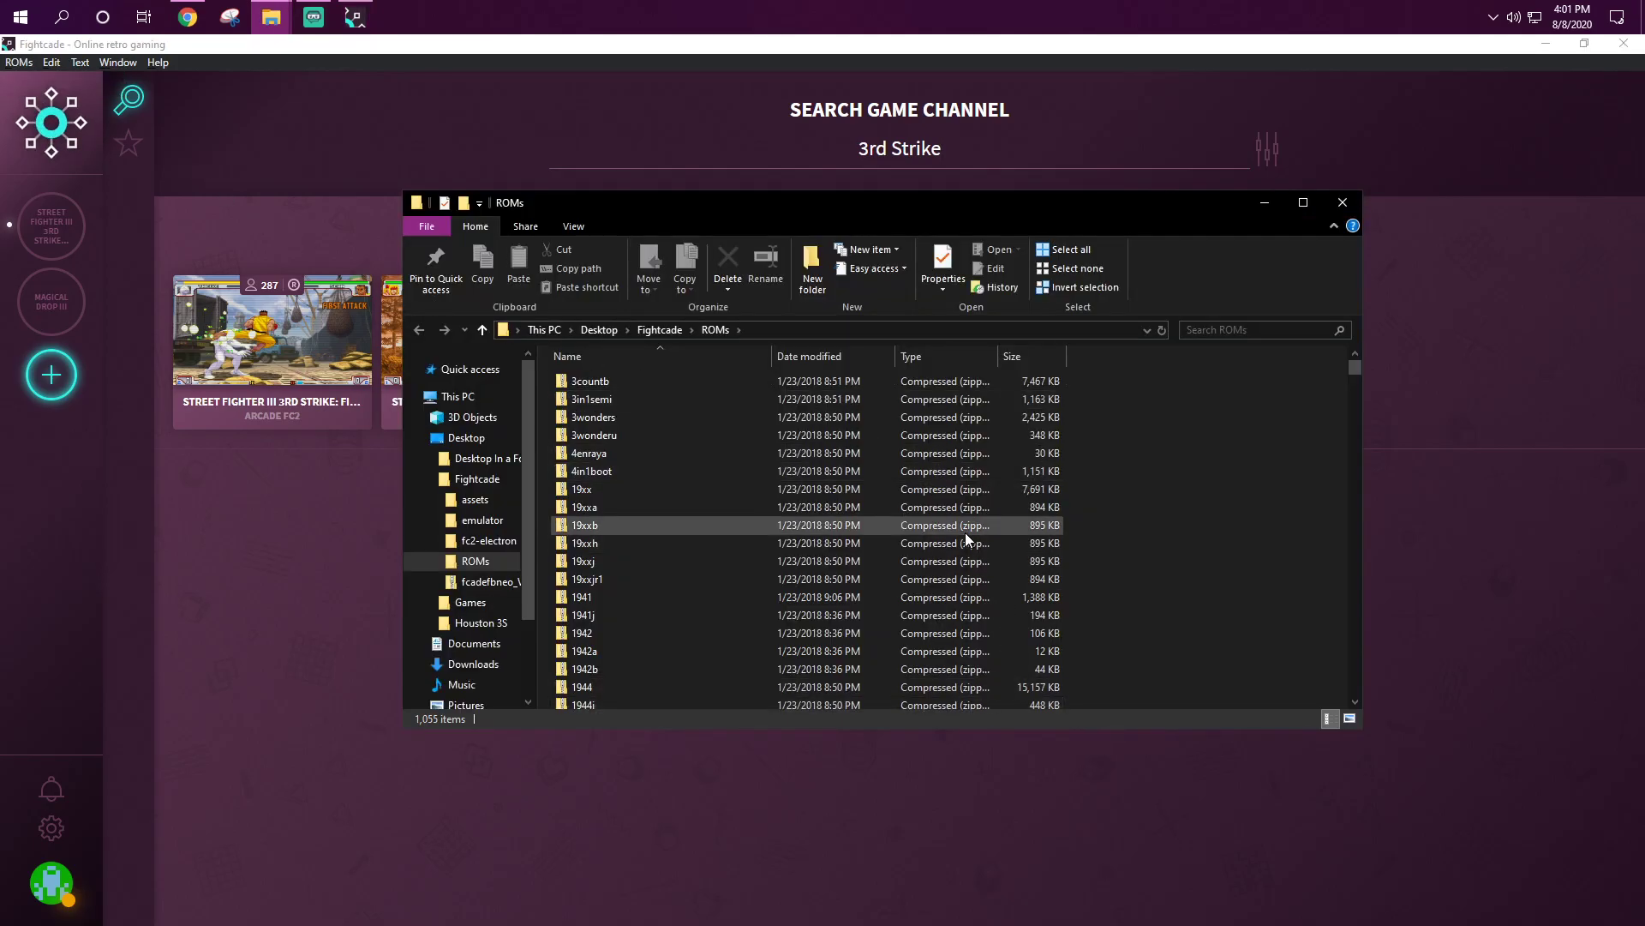
Step: Look through the zipped game files in the ROMs folder and close its File Explorer window
scroll(965, 532, down, 20)
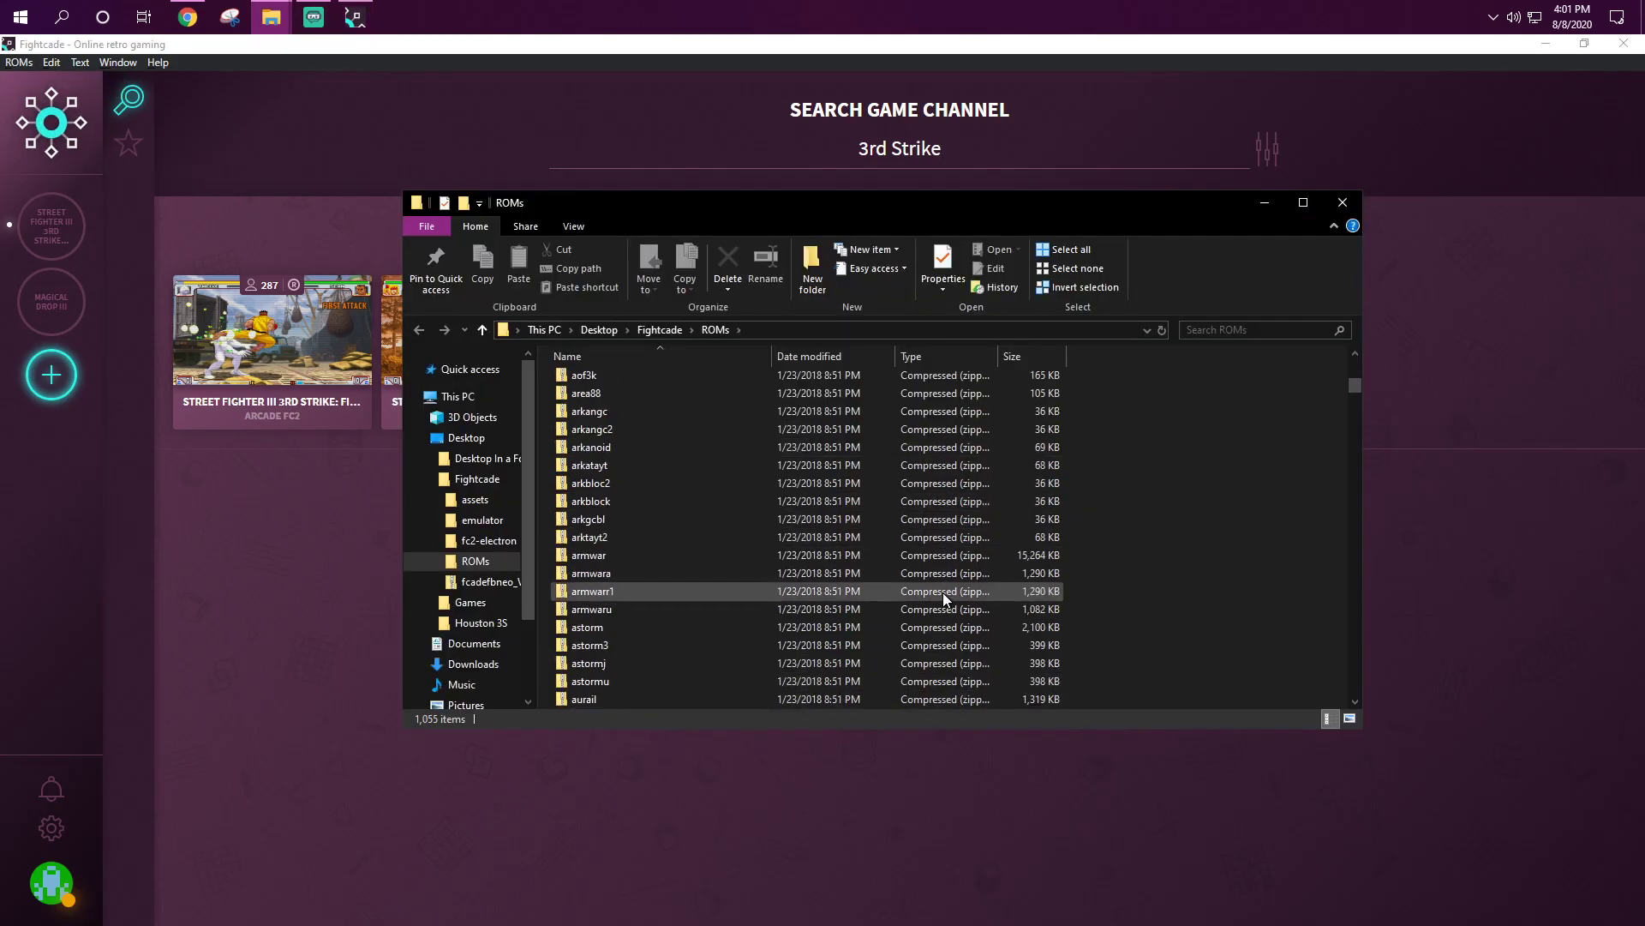
scroll(1088, 552, down, 20)
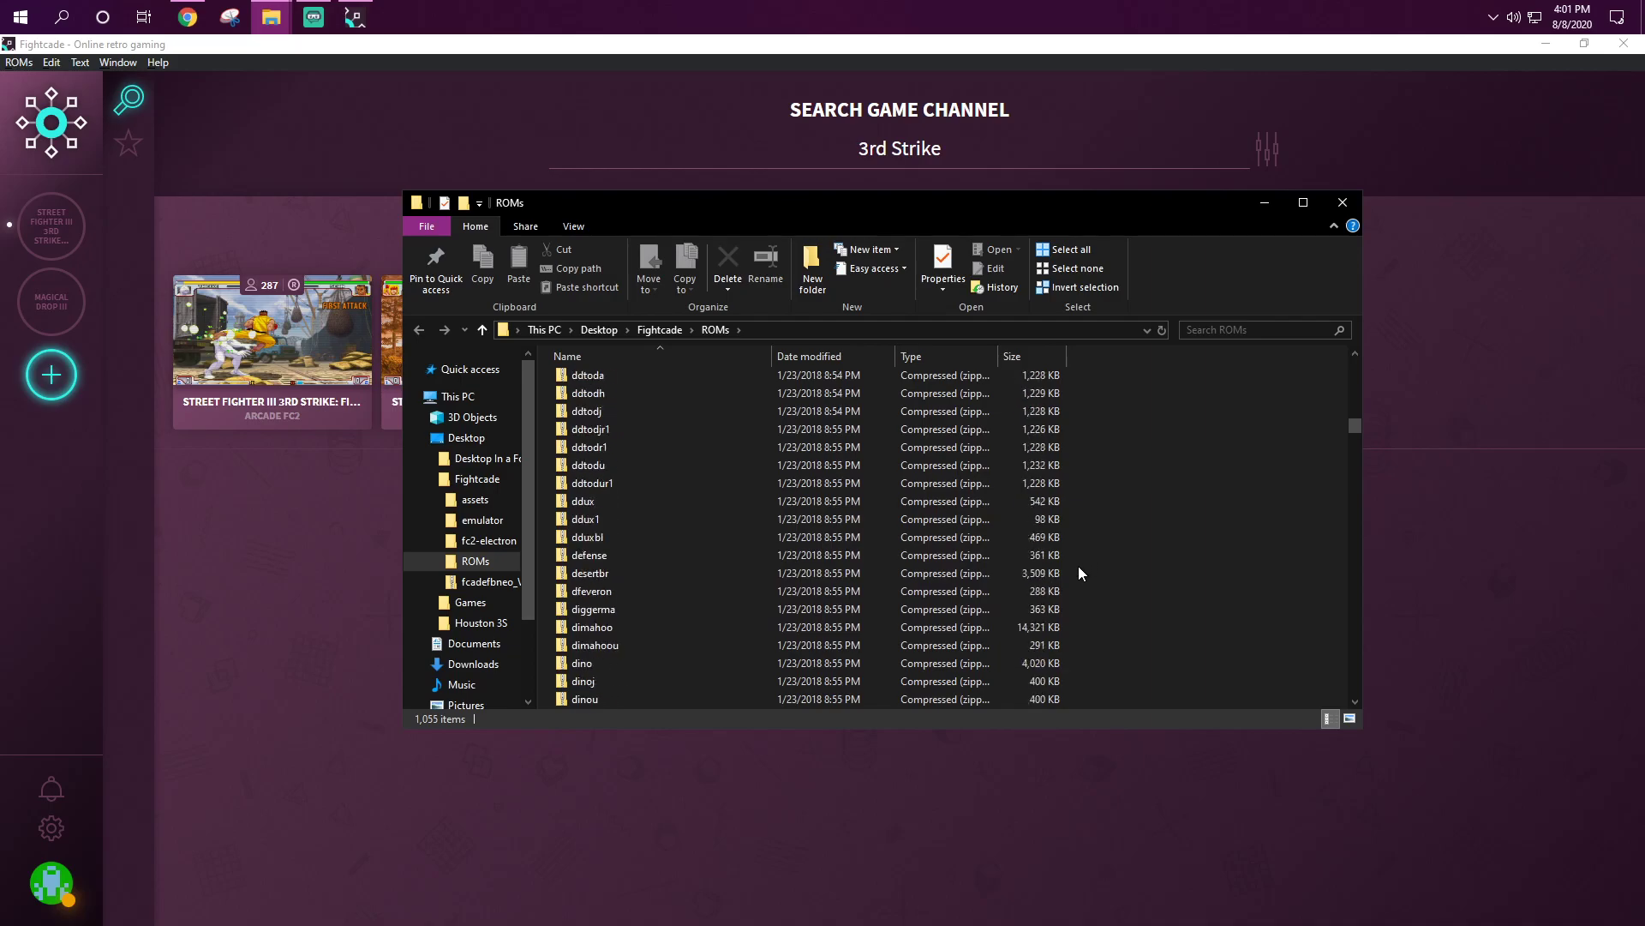
scroll(1077, 575, down, 20)
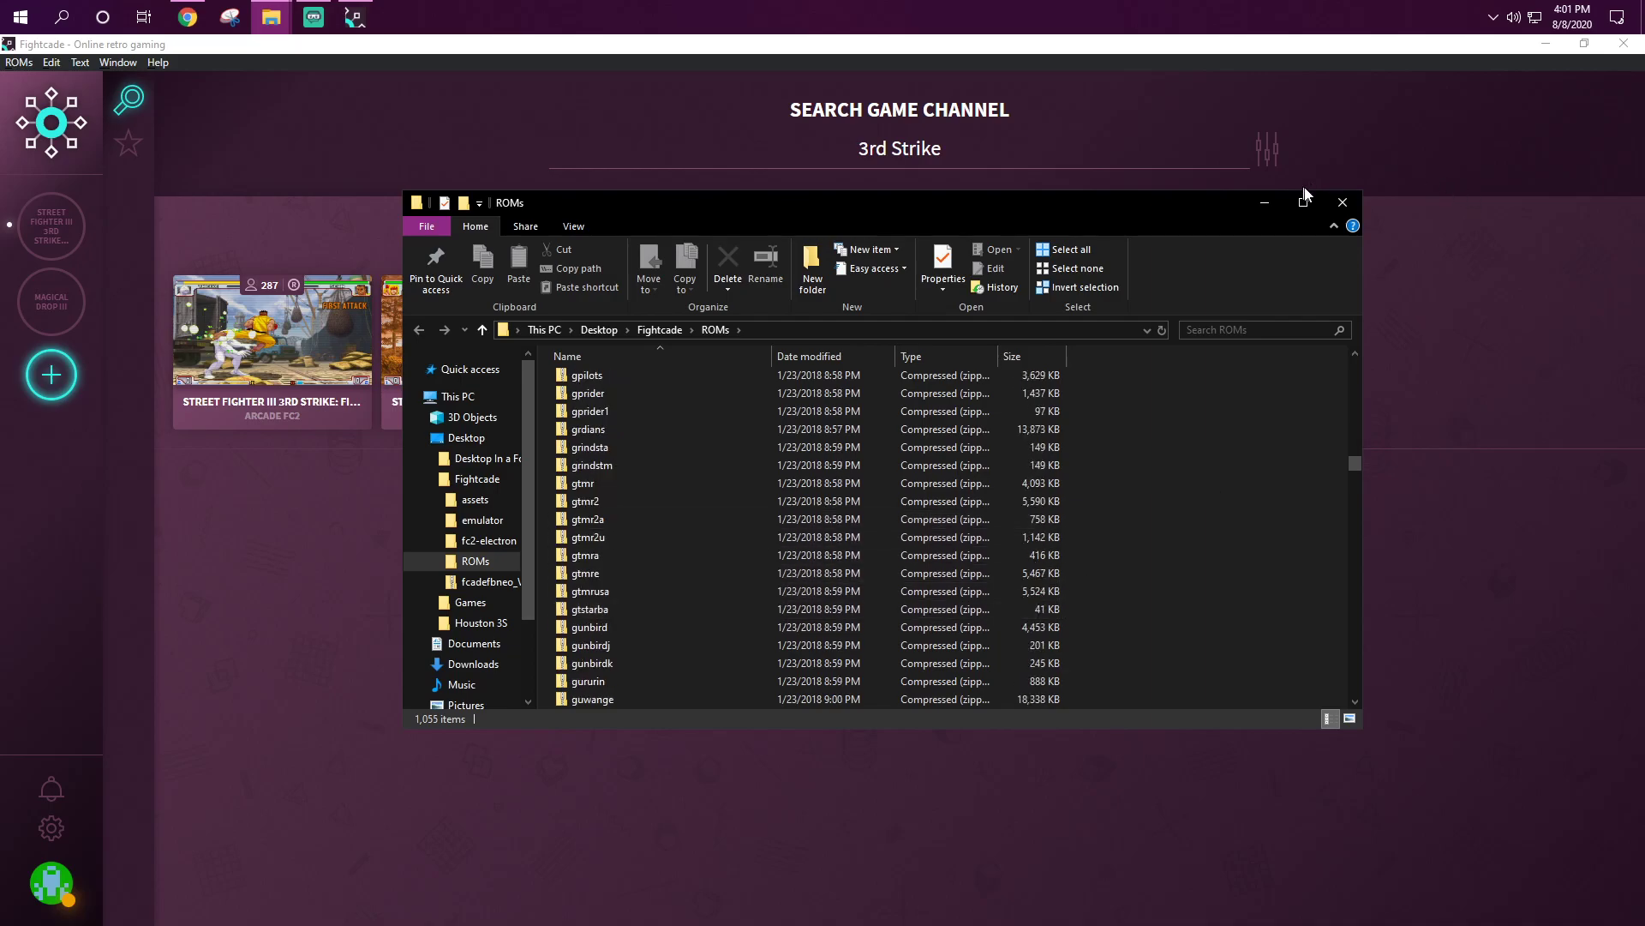
click(1343, 203)
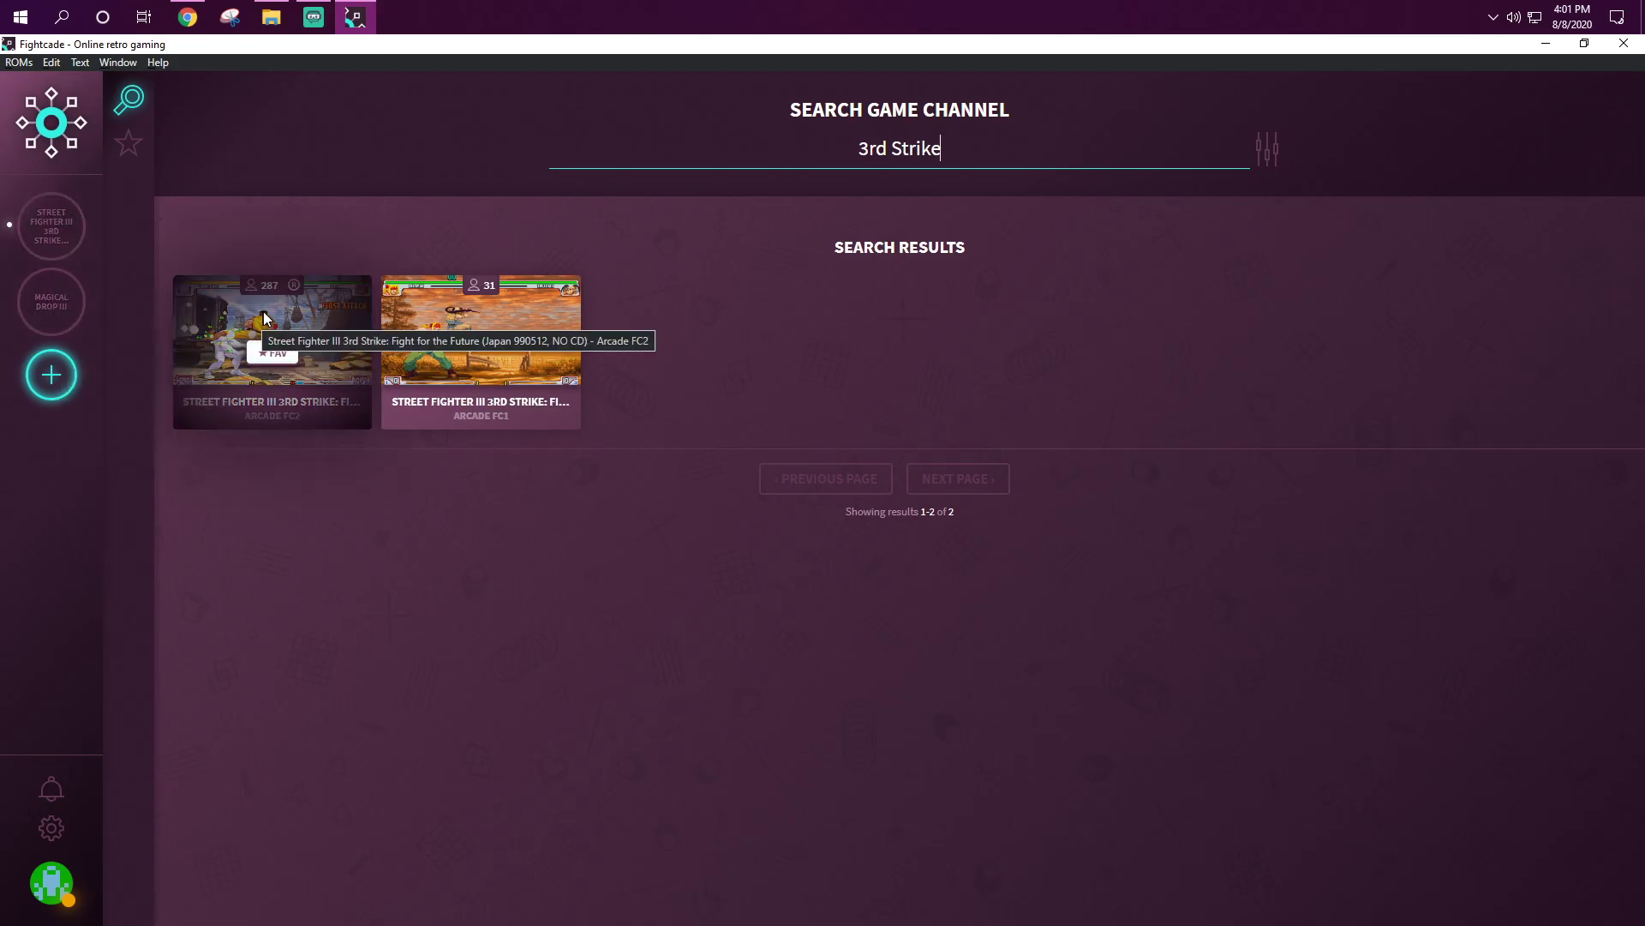
Step: Reopen the ROMs folder from within Fightcade and close its window again
click(19, 63)
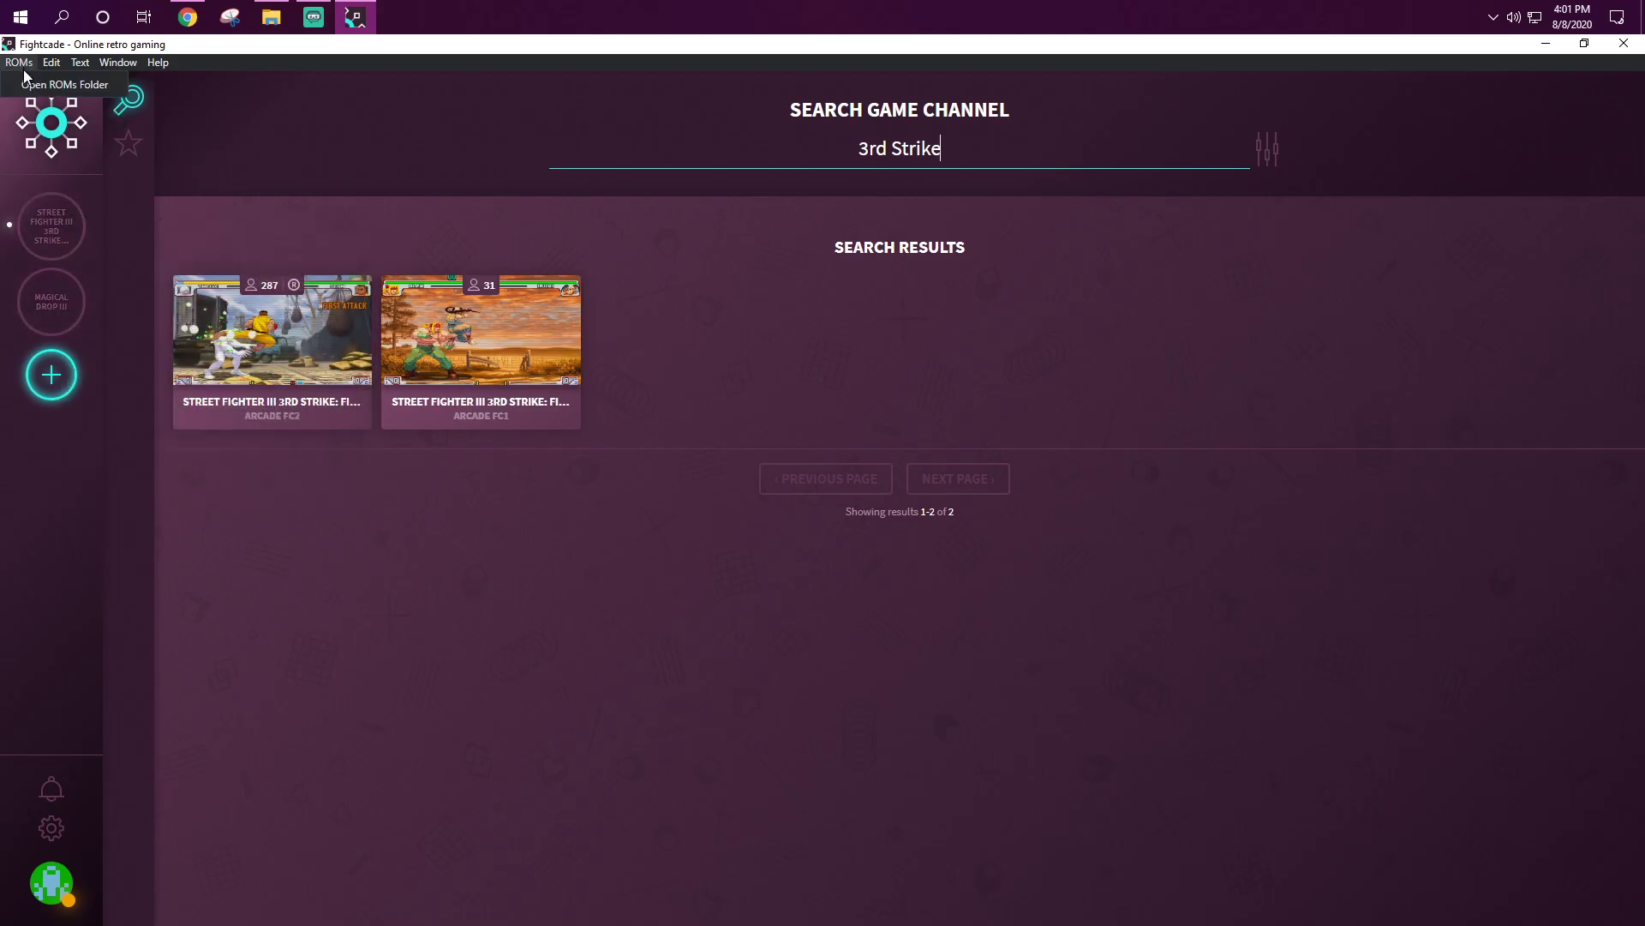
click(52, 84)
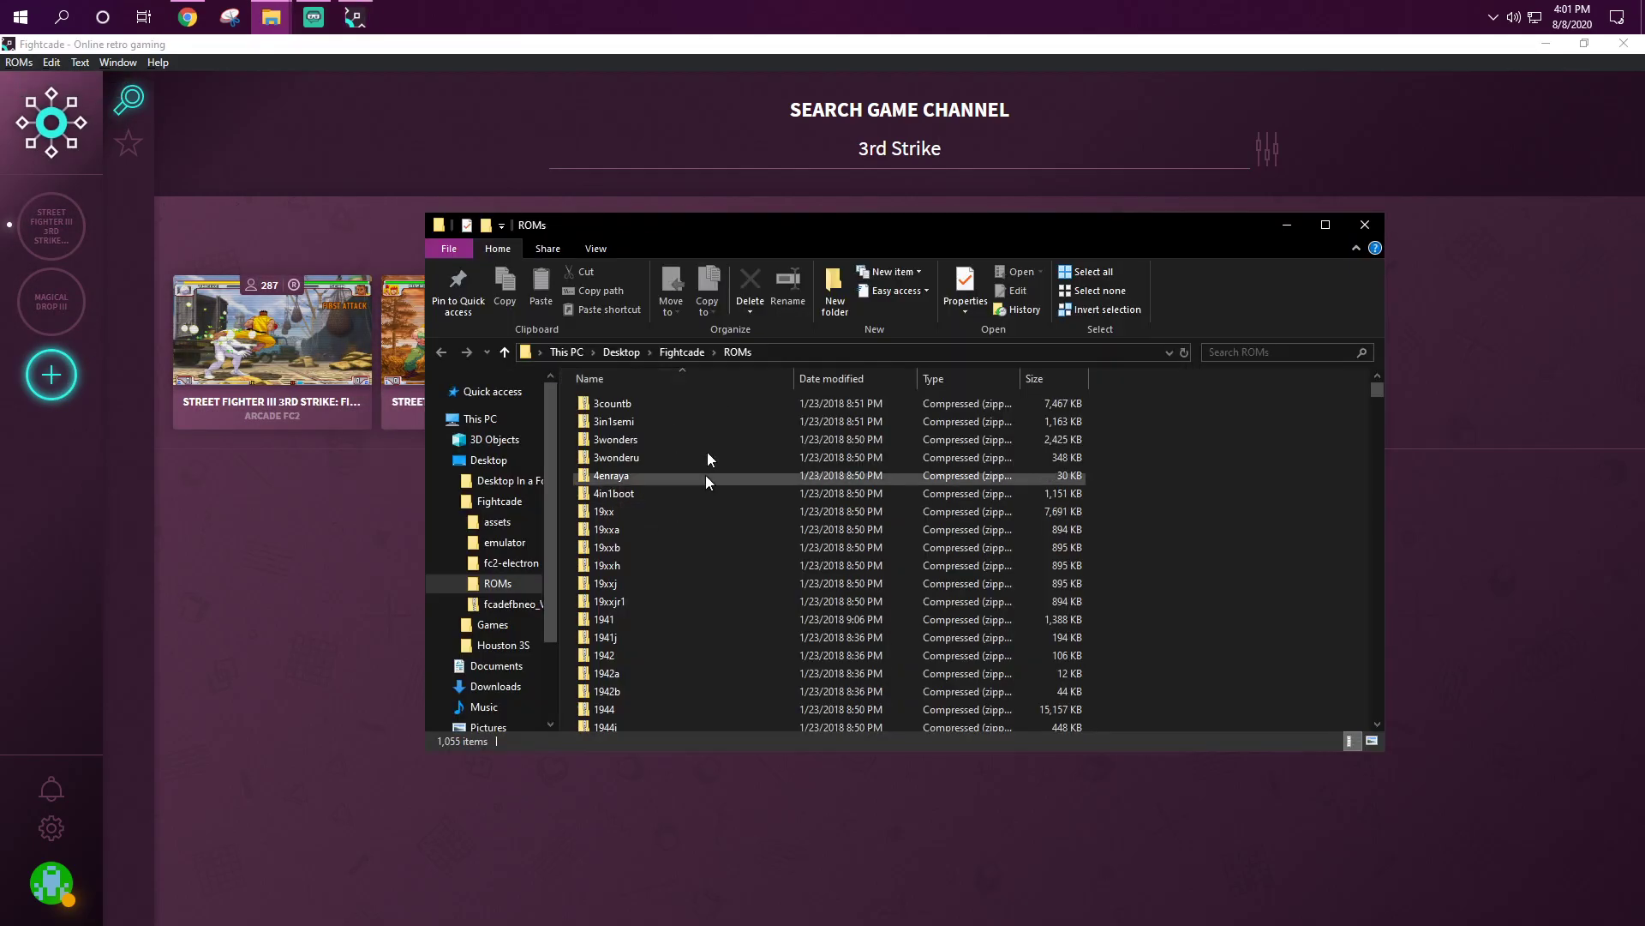
click(1355, 226)
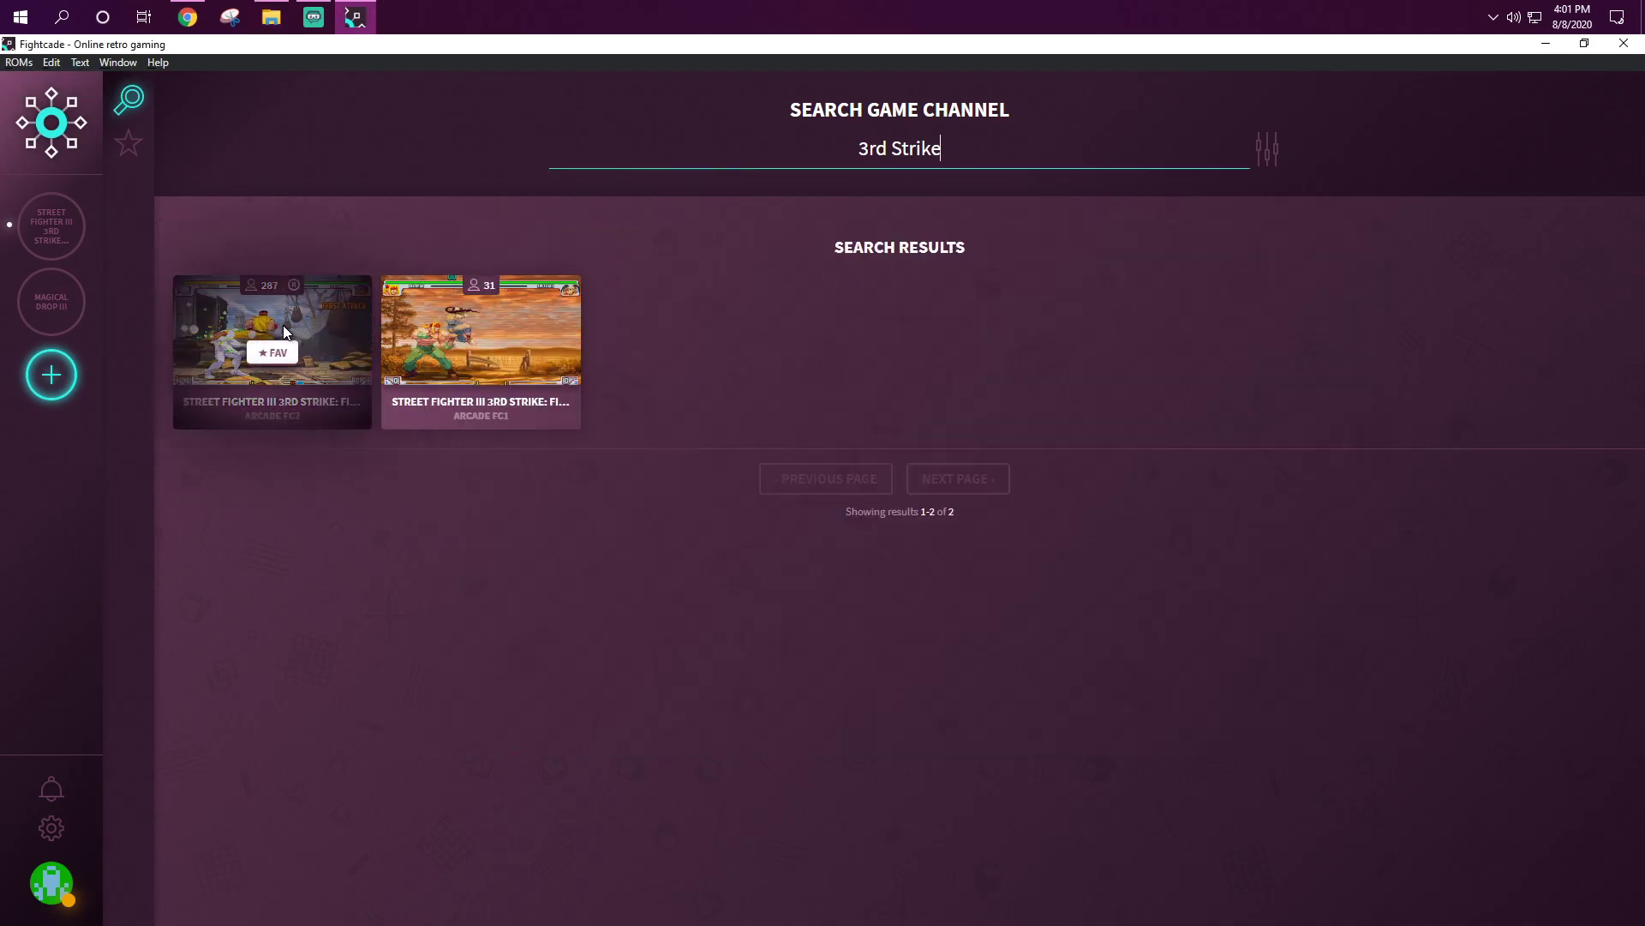
Step: Mark the Arcade FC2 version of Street Fighter III 3rd Strike as a favourite and enter its channel
click(273, 352)
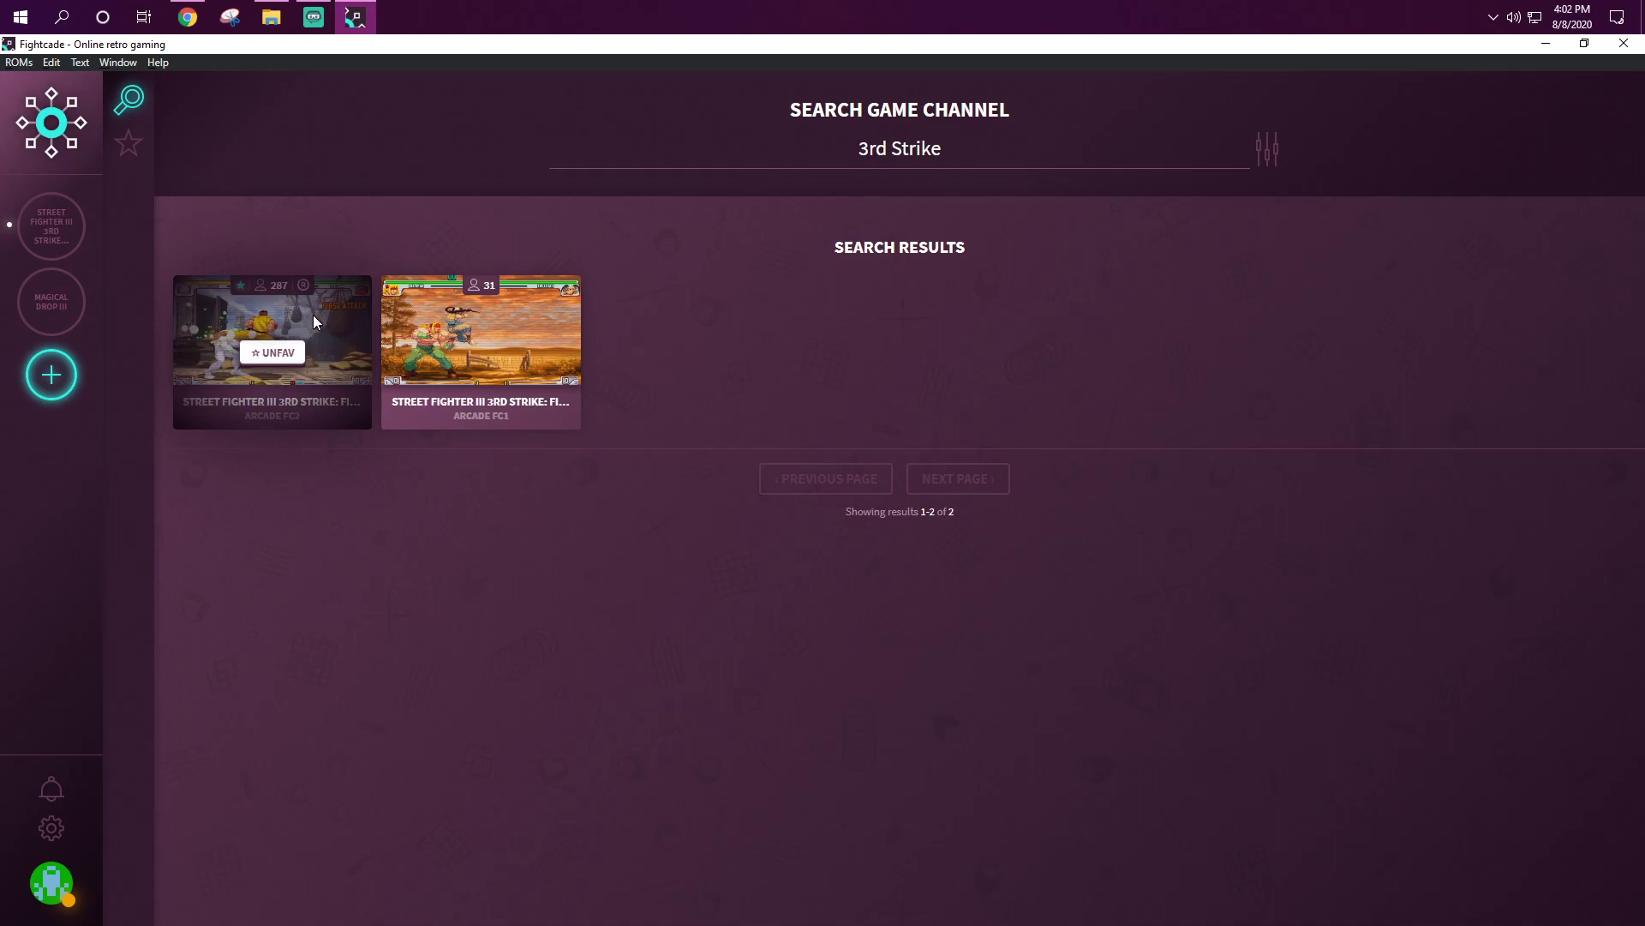
click(36, 227)
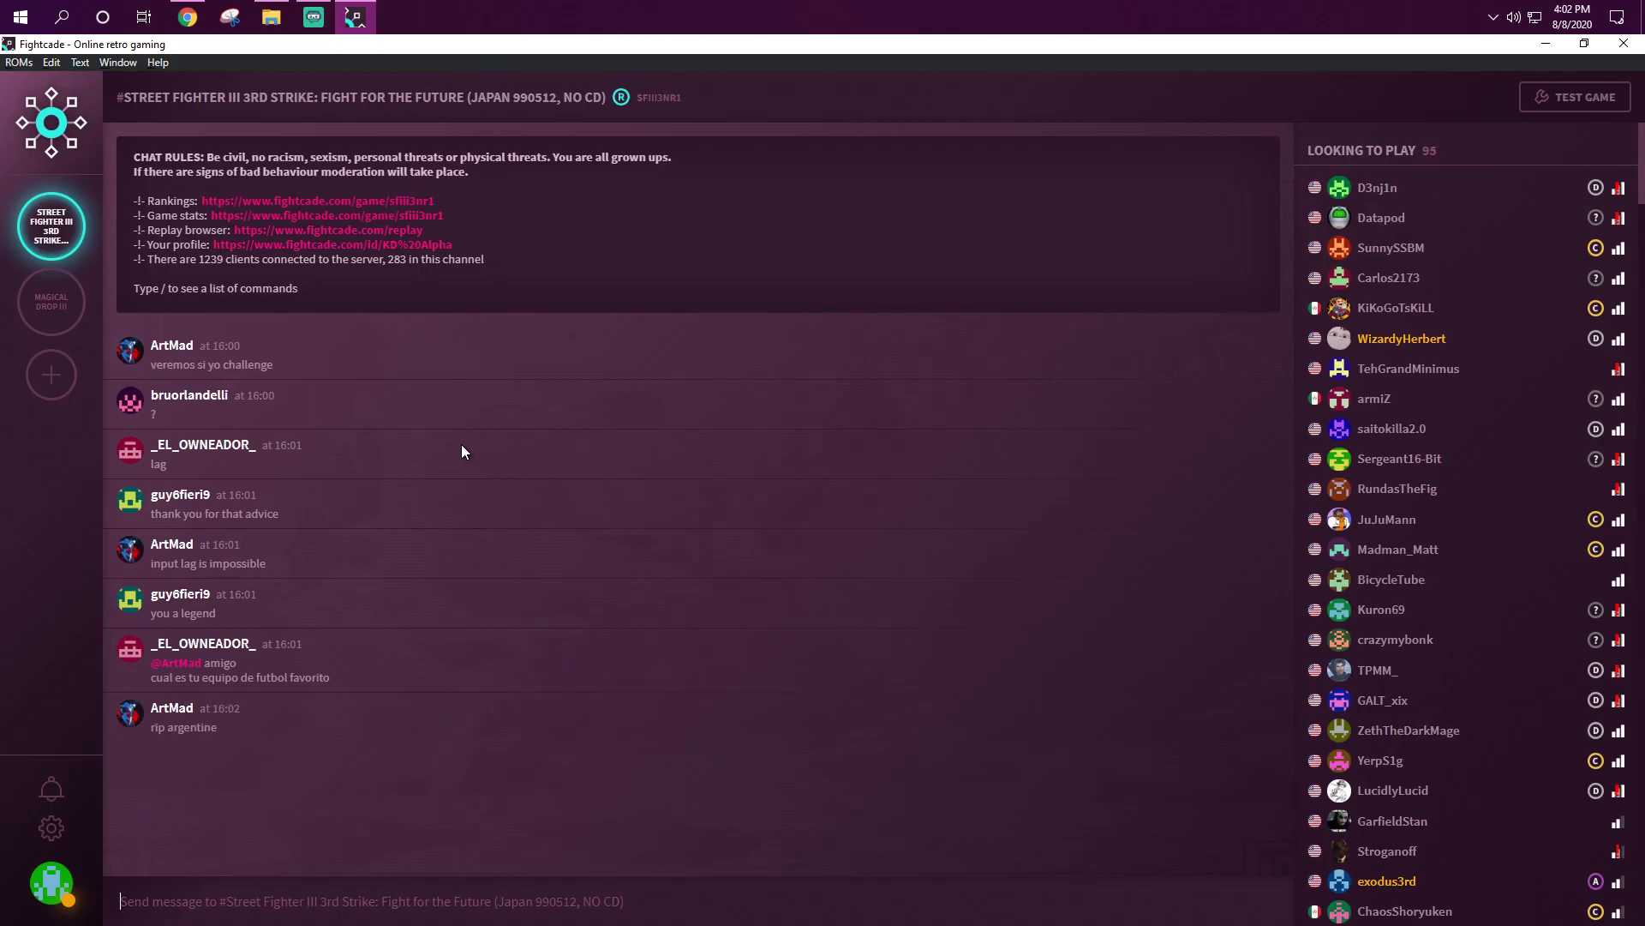
Step: Examine the Smoothing / Input lag choices in the Fightcade settings and return to the channel
click(51, 831)
scroll(337, 647, down, 1)
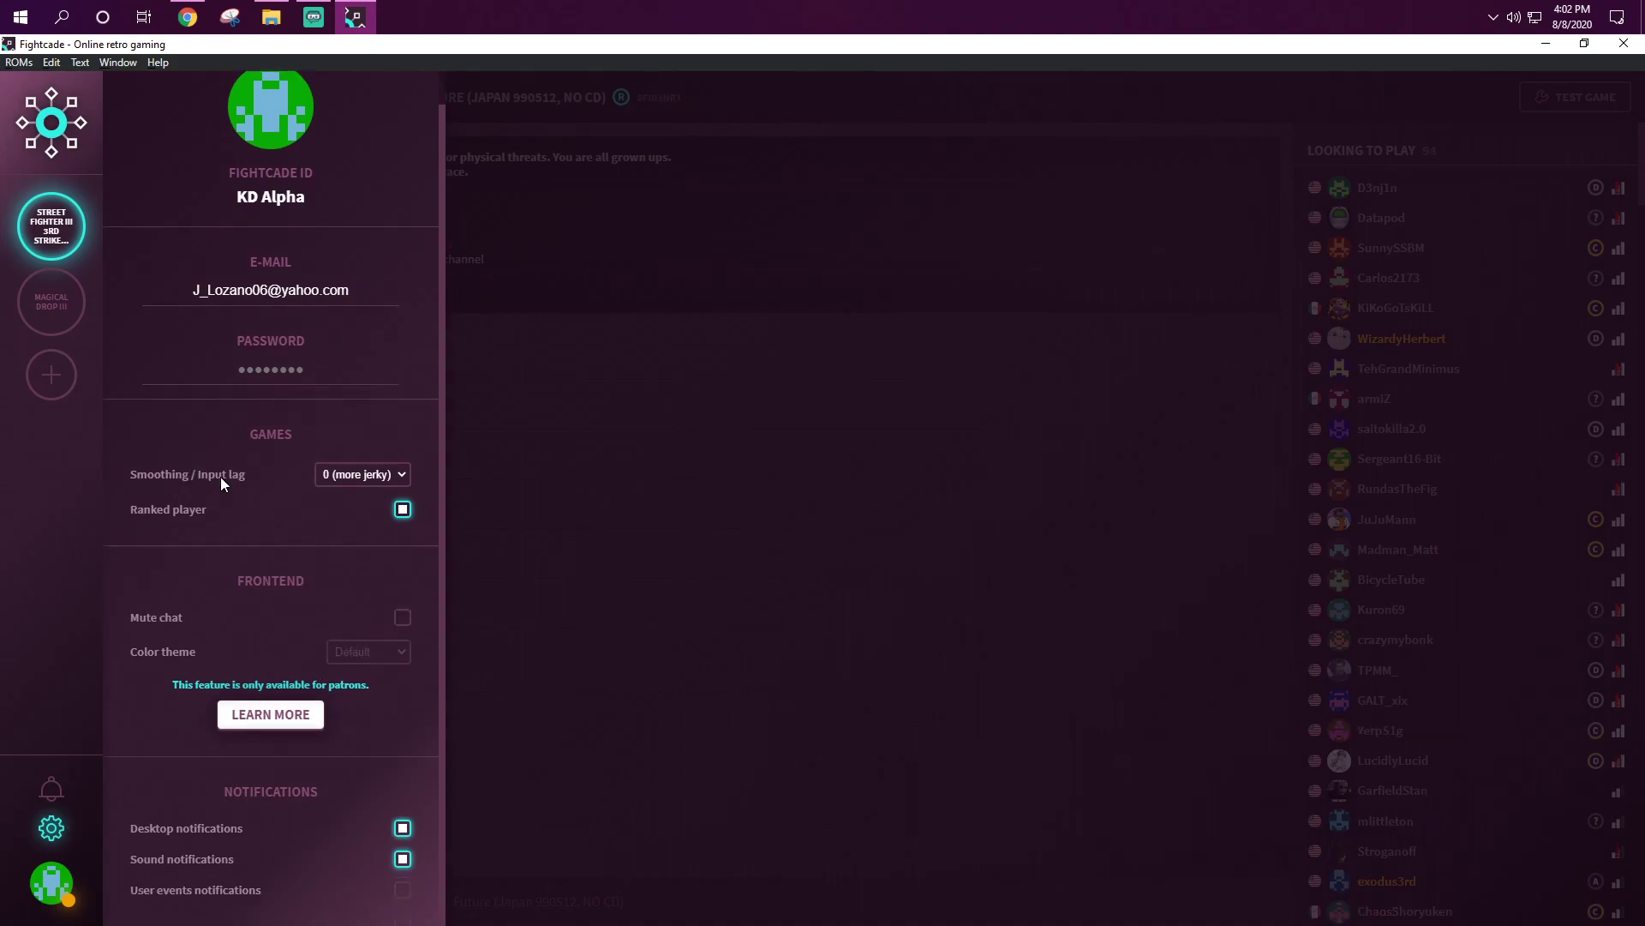
click(389, 477)
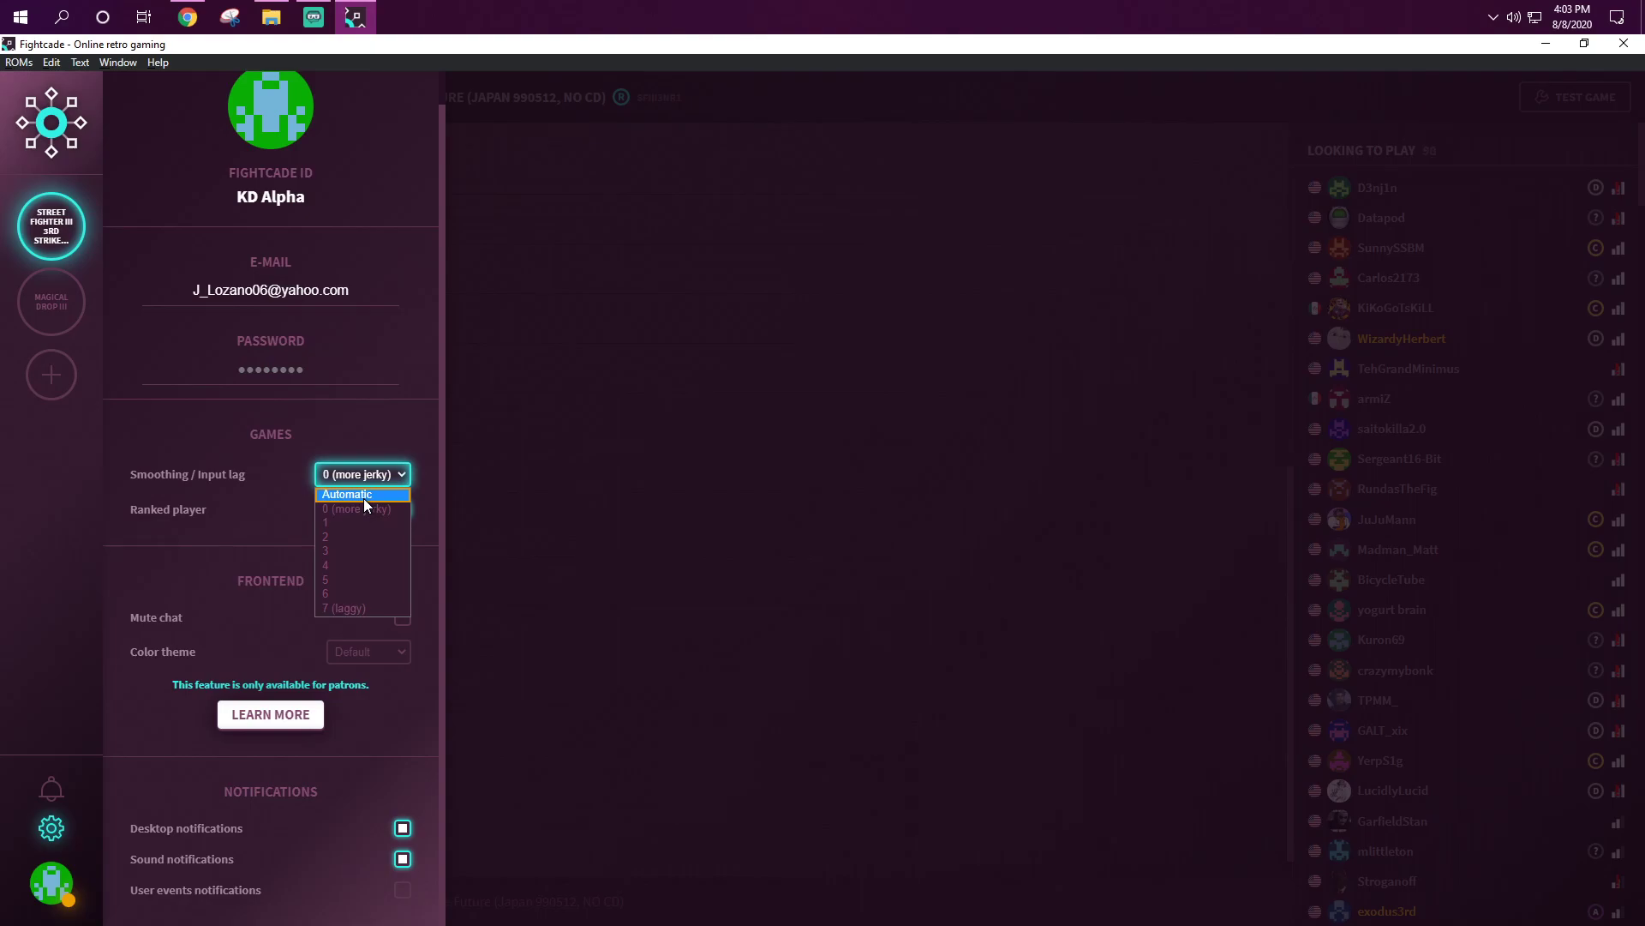
click(250, 506)
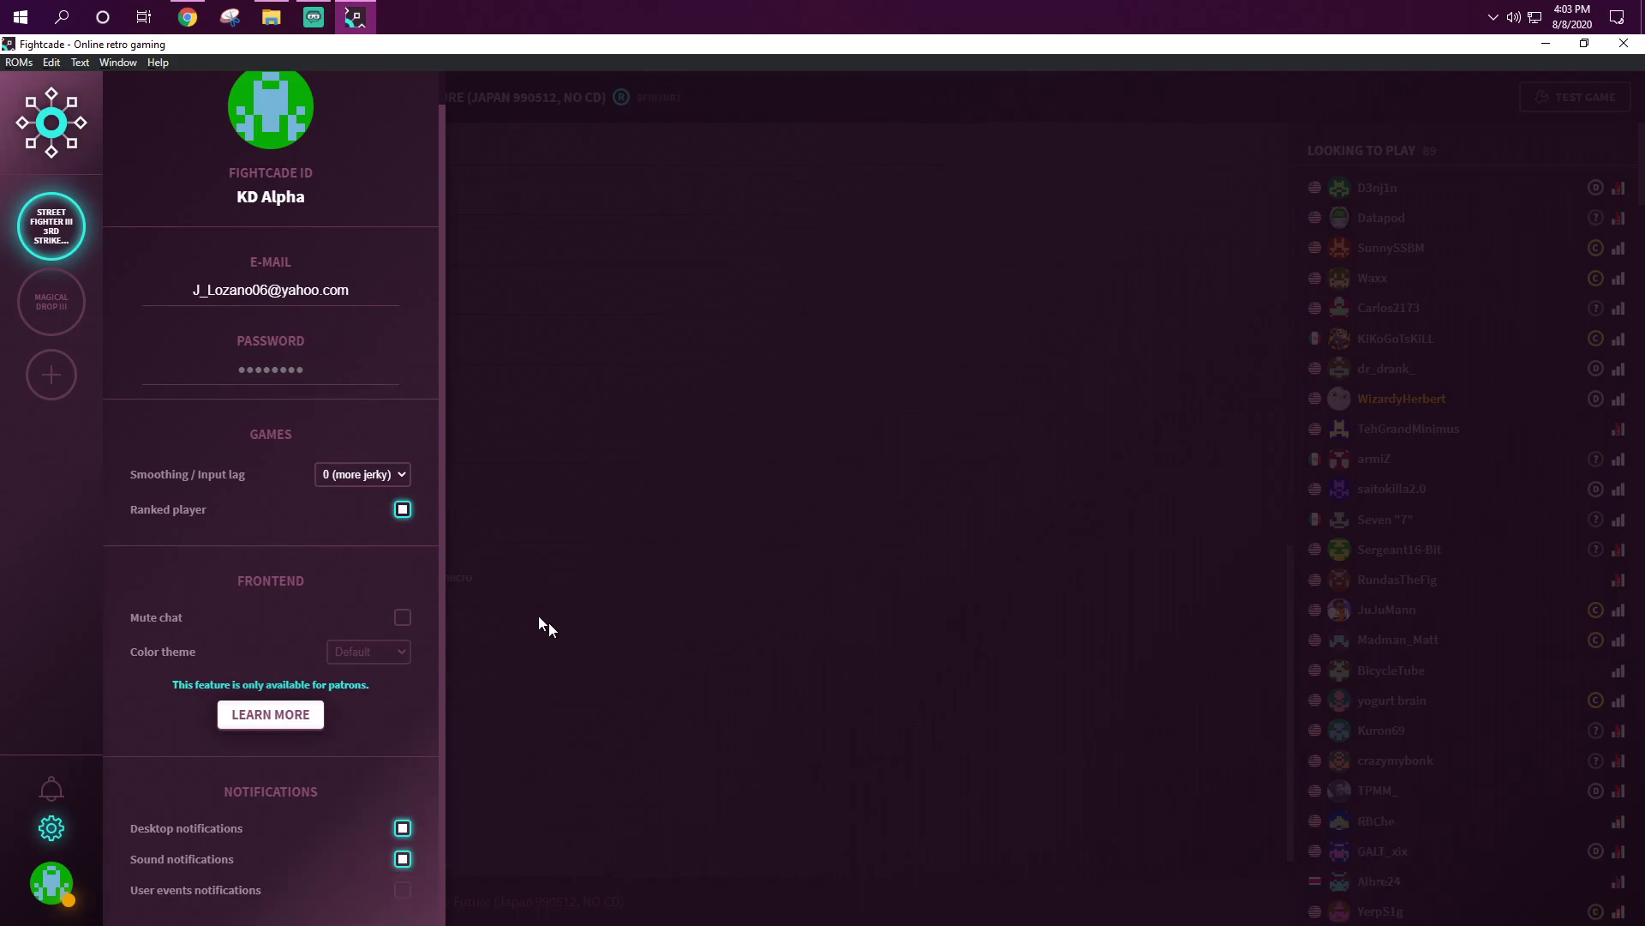
click(719, 446)
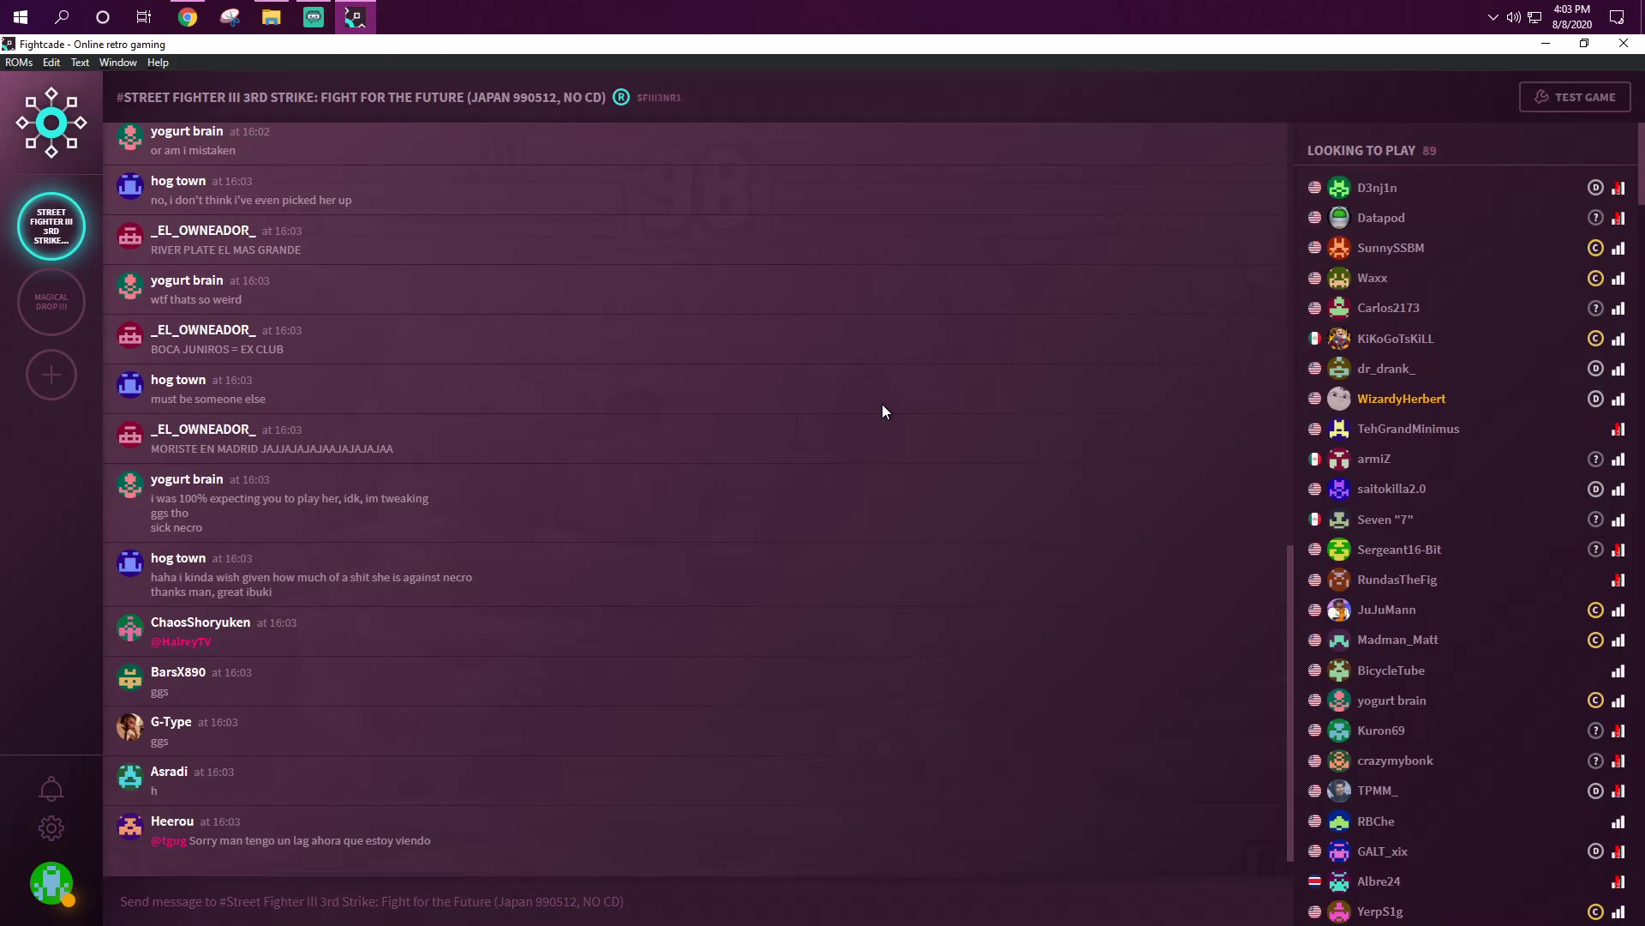
Step: Bring the settings back up, compare the Smoothing / Input lag levels from 0 (more jerky) to 7 (laggy), and close the settings
click(51, 837)
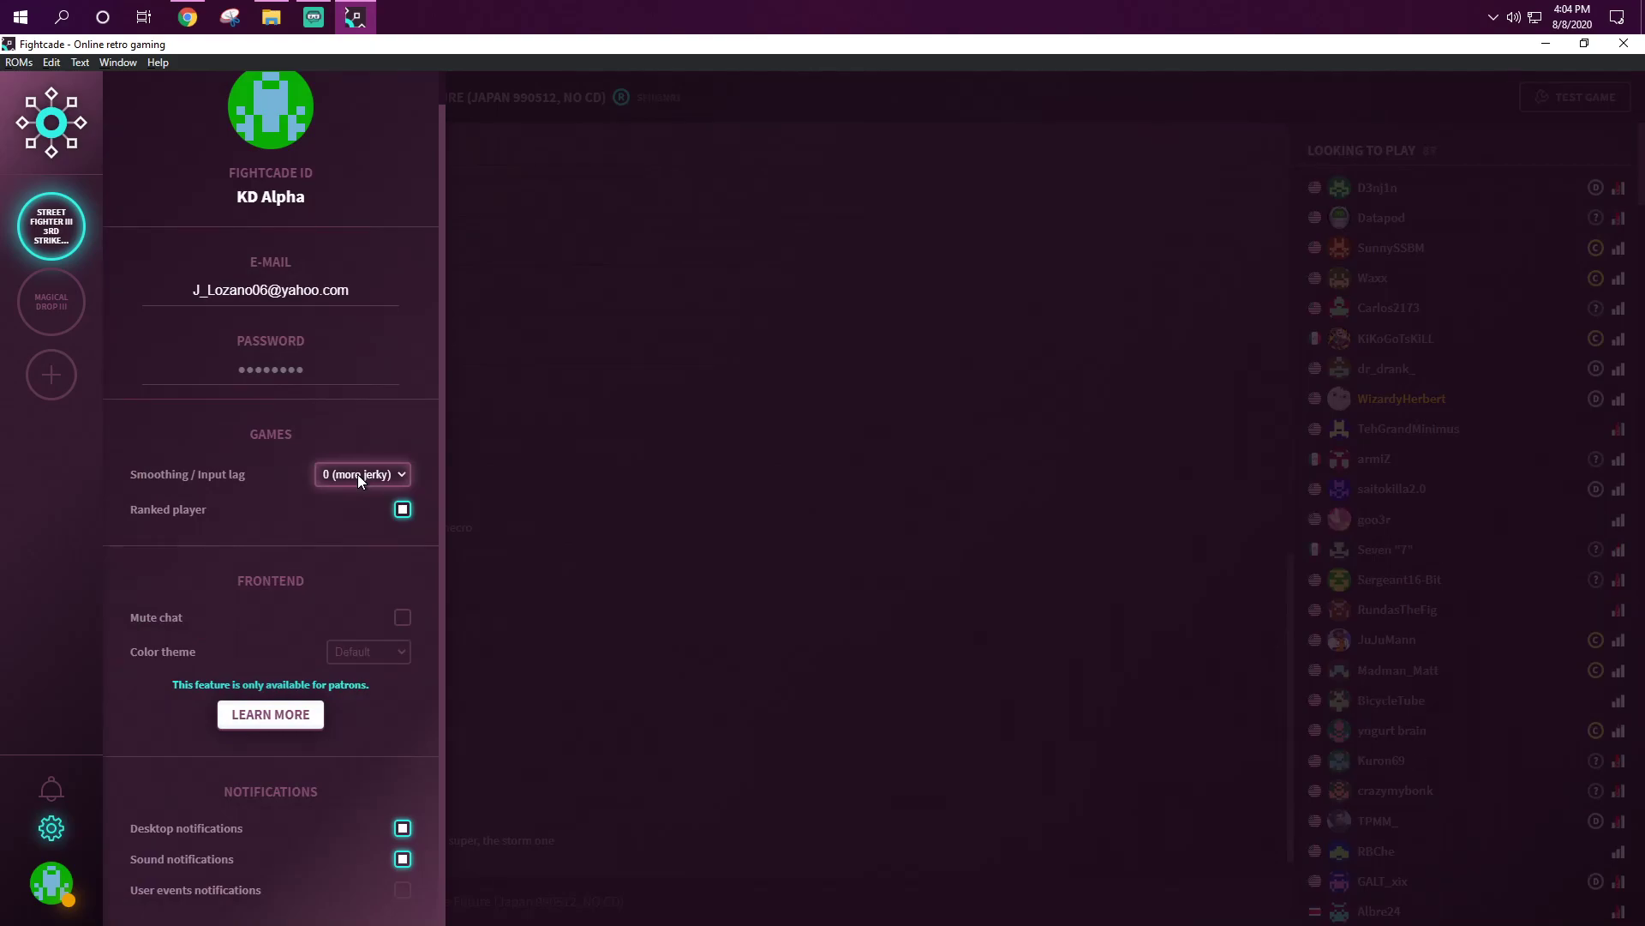
click(357, 475)
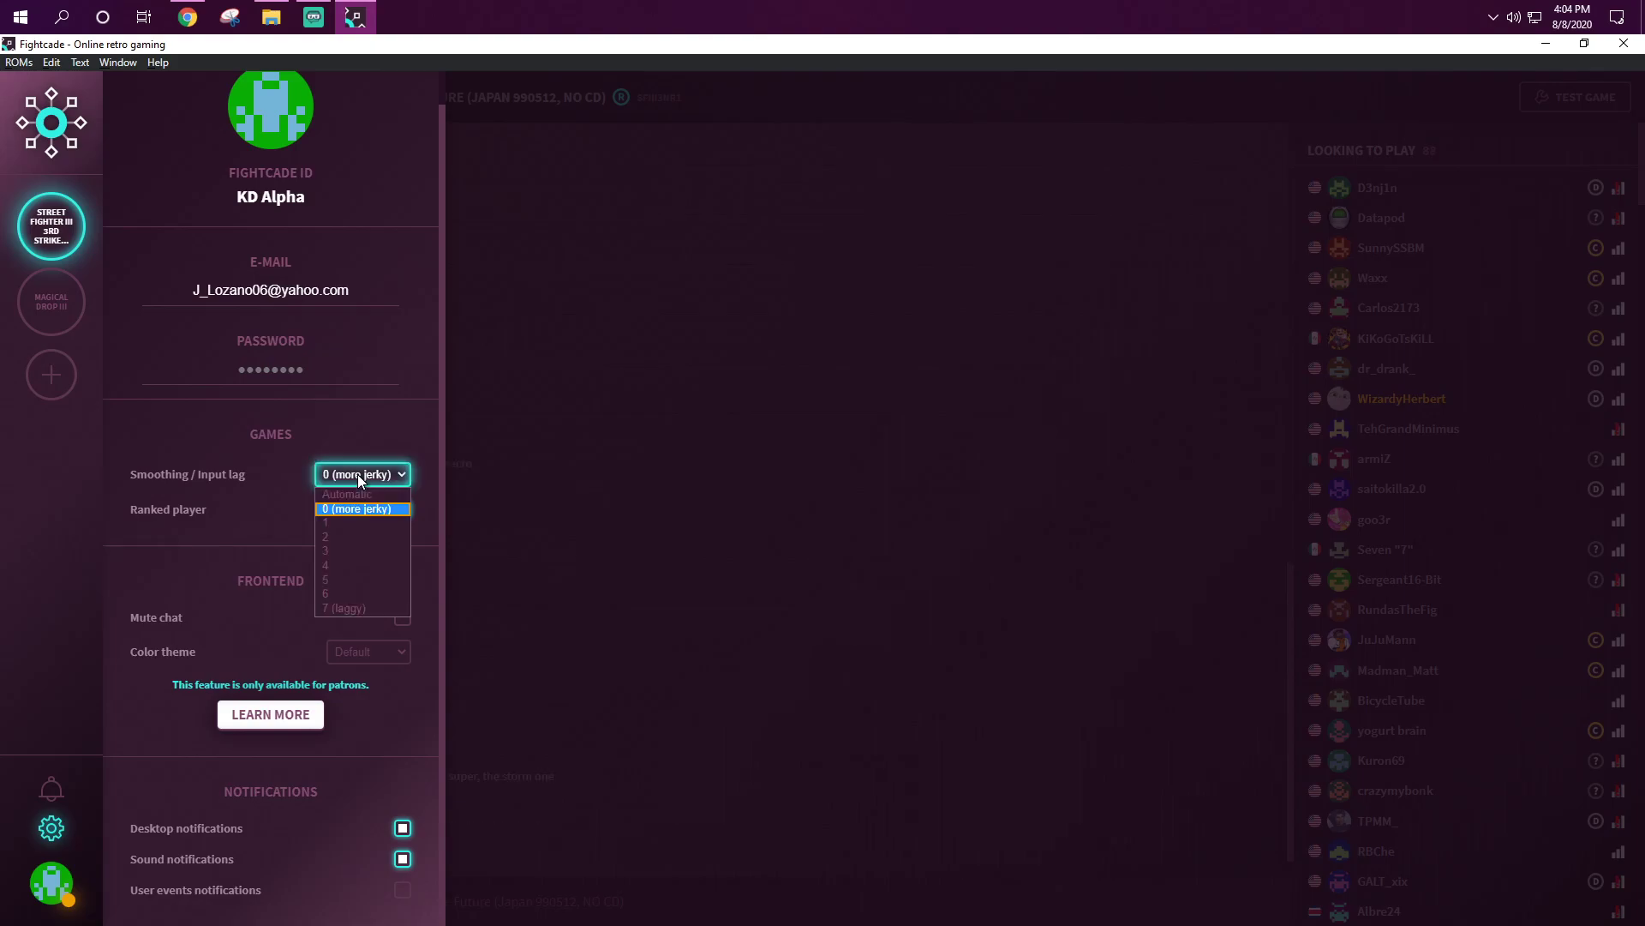
click(237, 508)
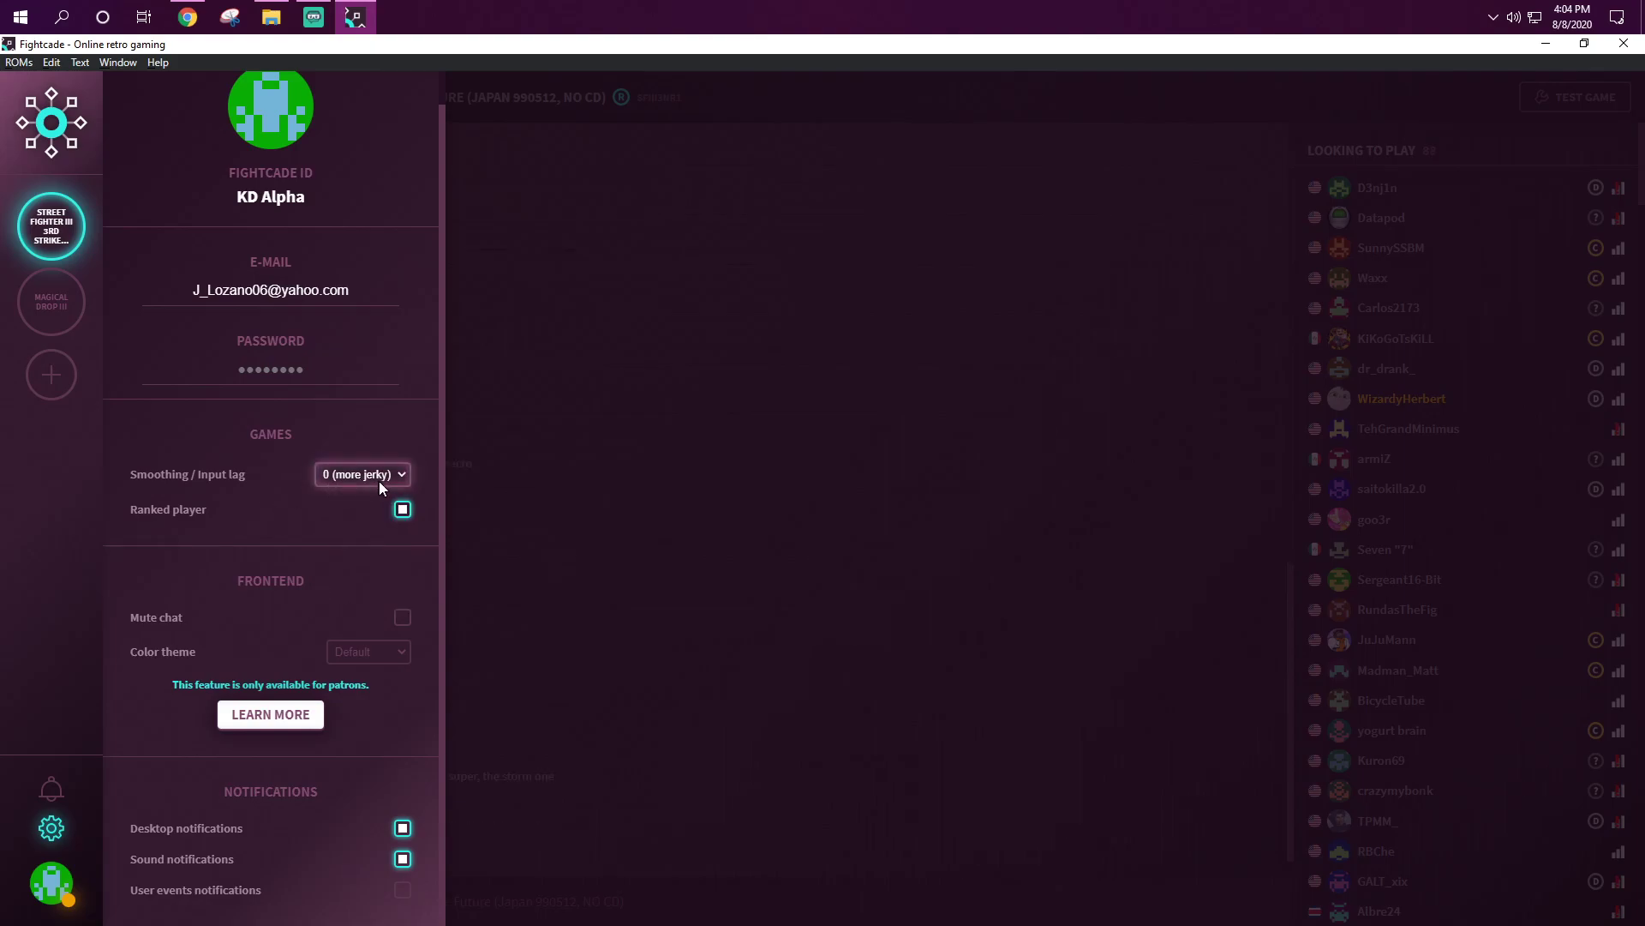
click(382, 476)
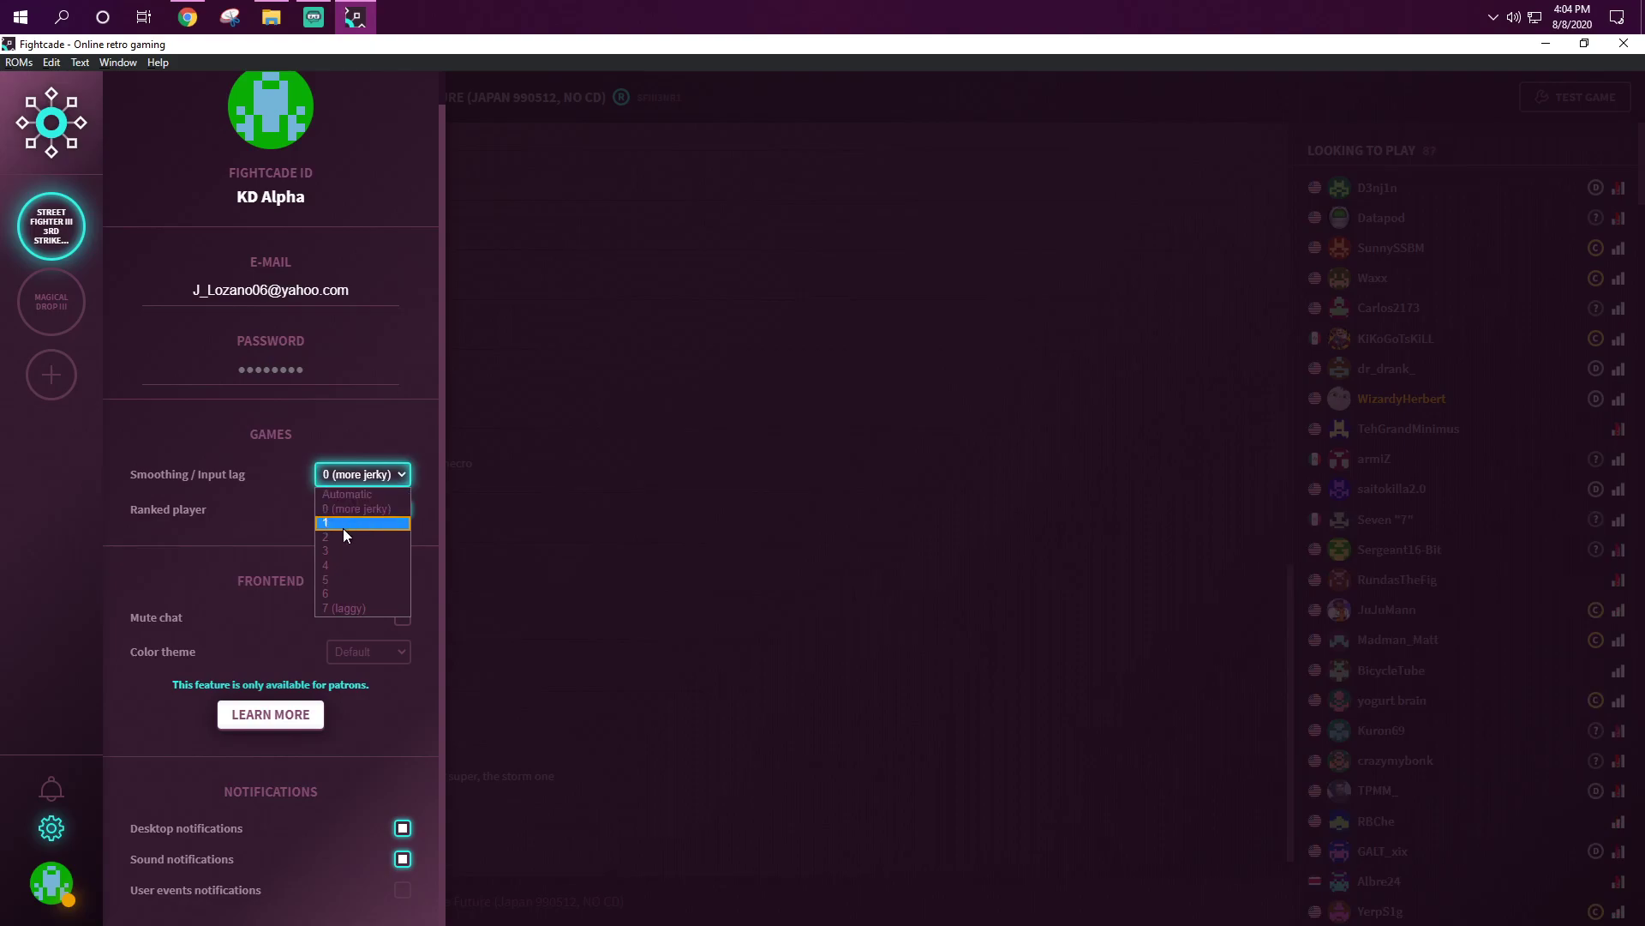
click(263, 513)
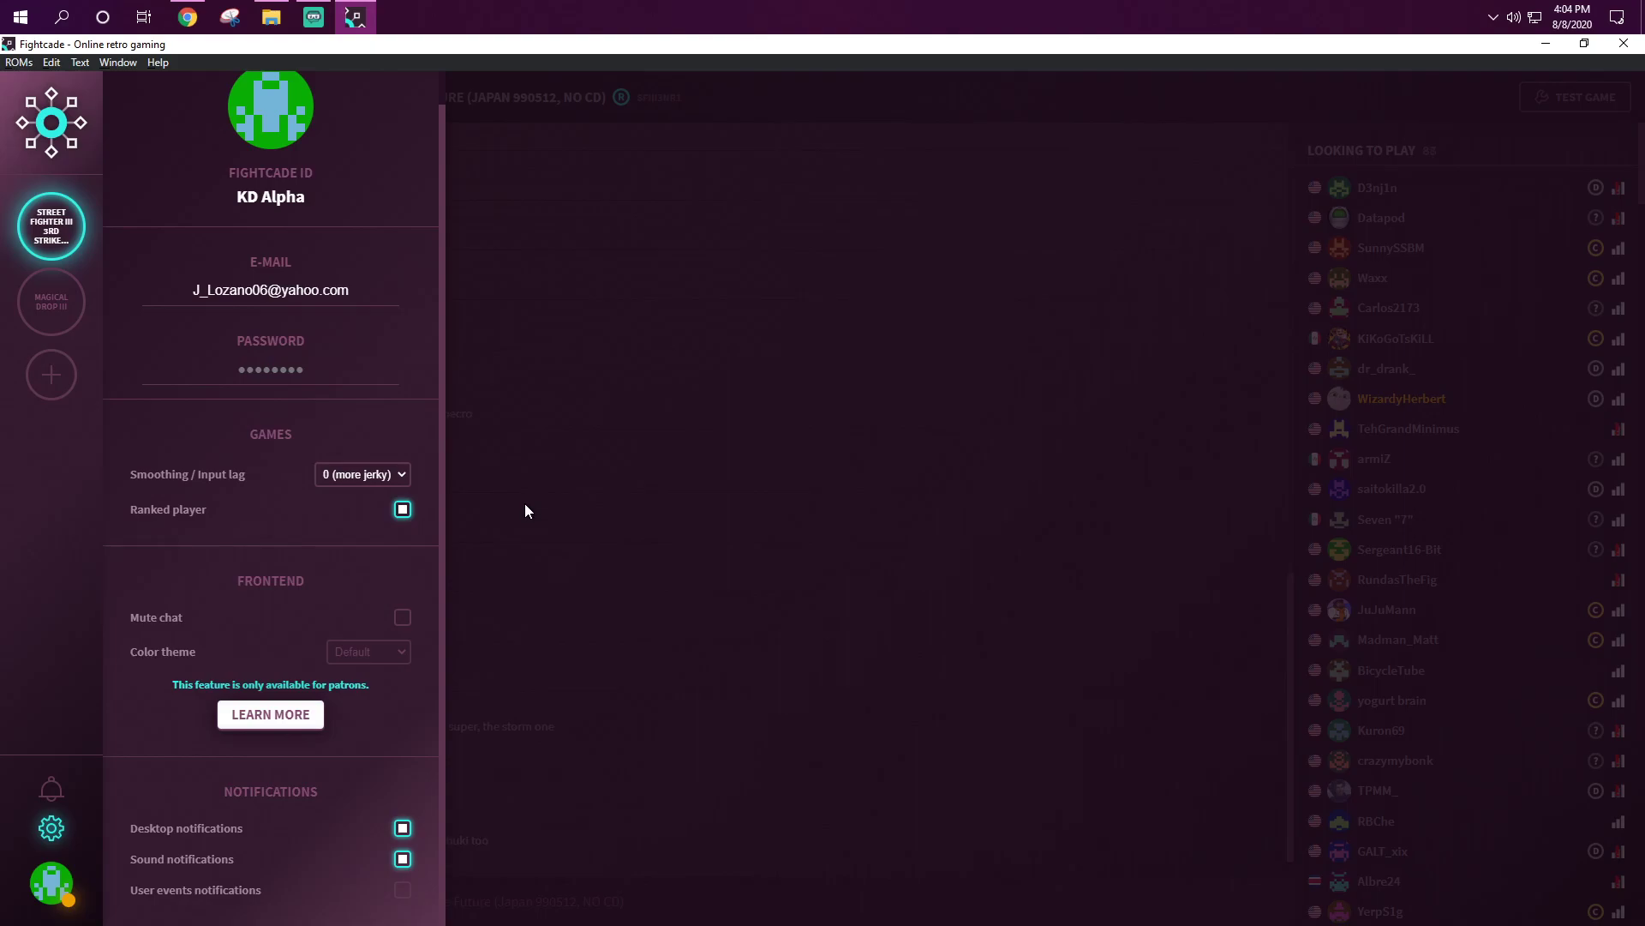
click(363, 477)
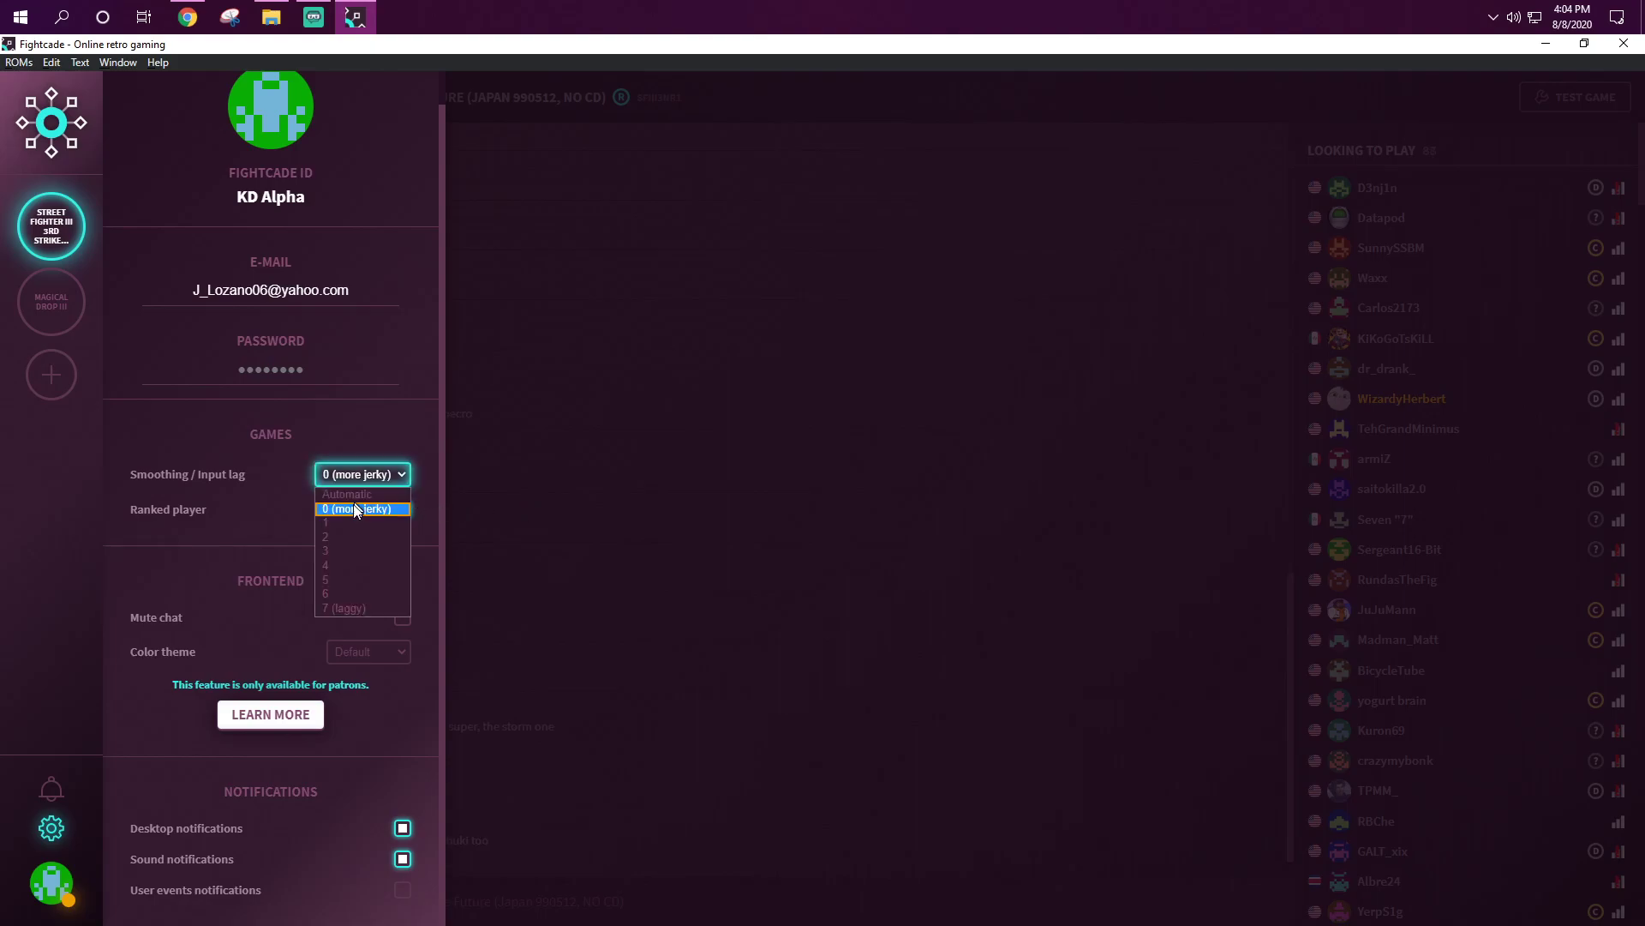
click(567, 464)
click(567, 465)
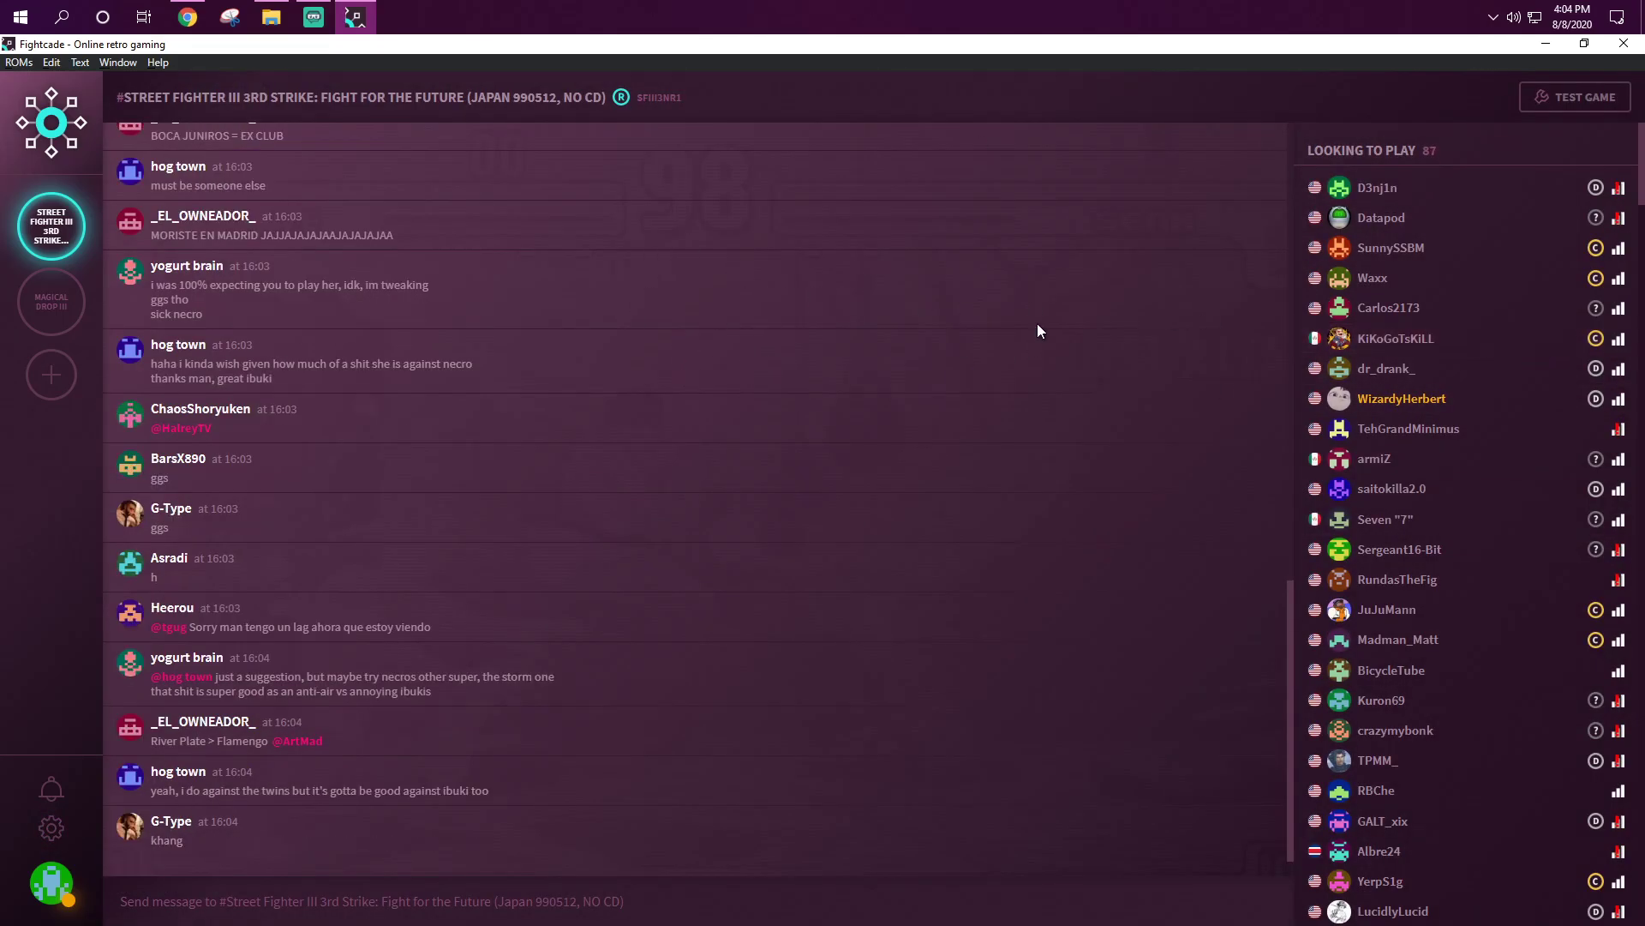
Step: Launch a test game of 3rd Strike from the channel and maximize the emulator window
click(1579, 108)
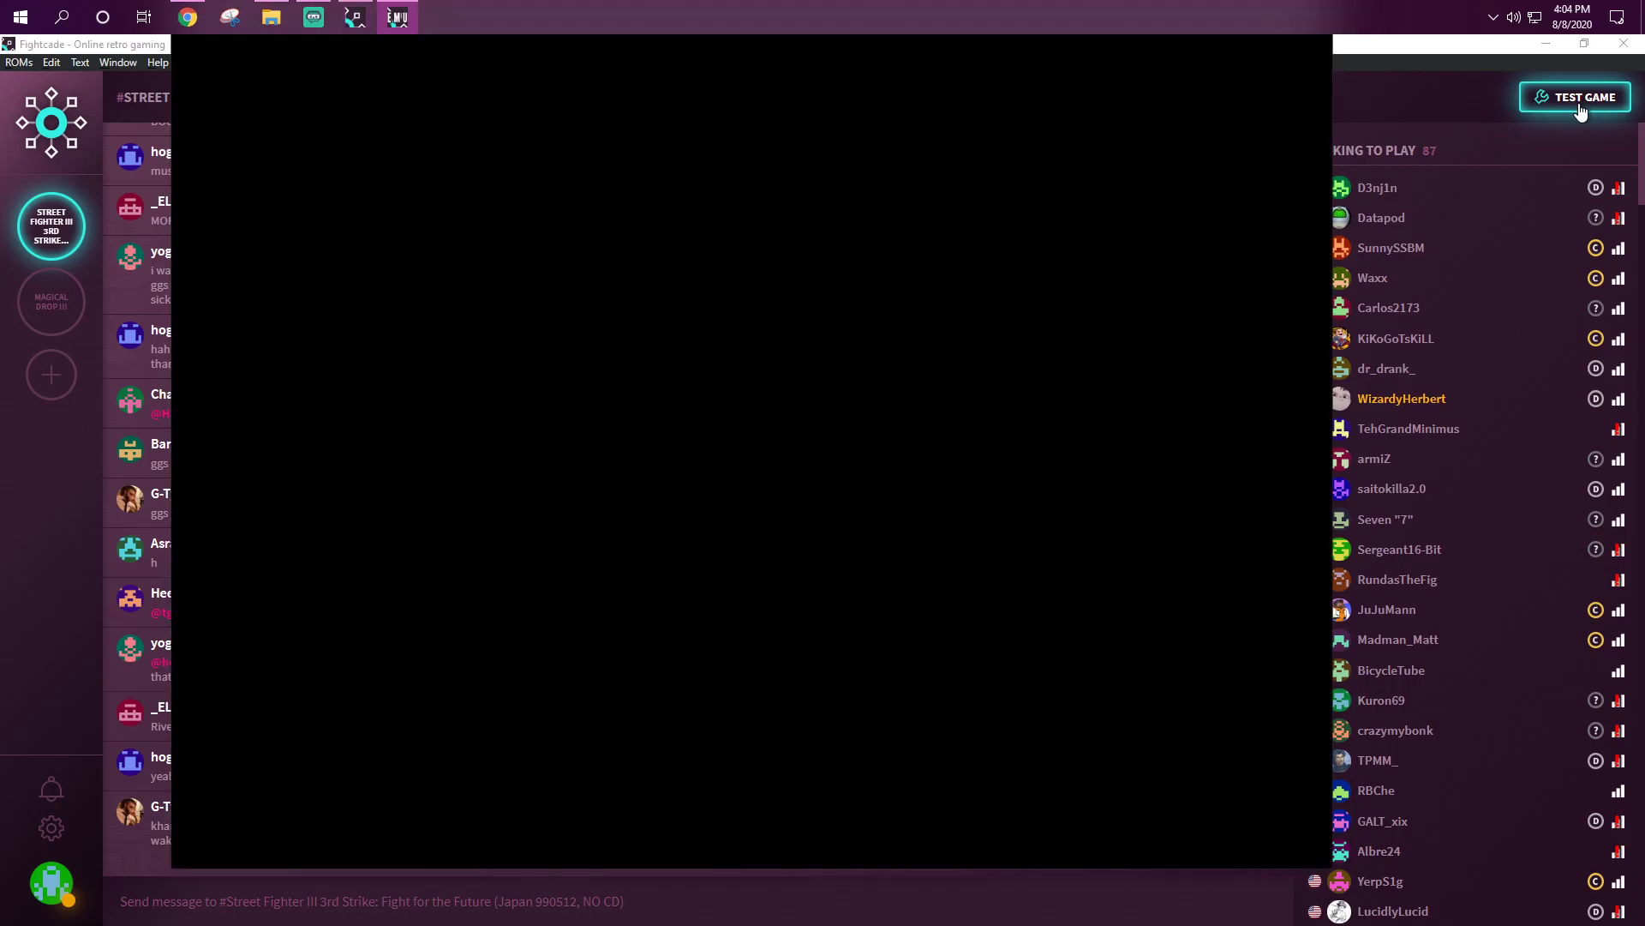
mouse_move(406, 24)
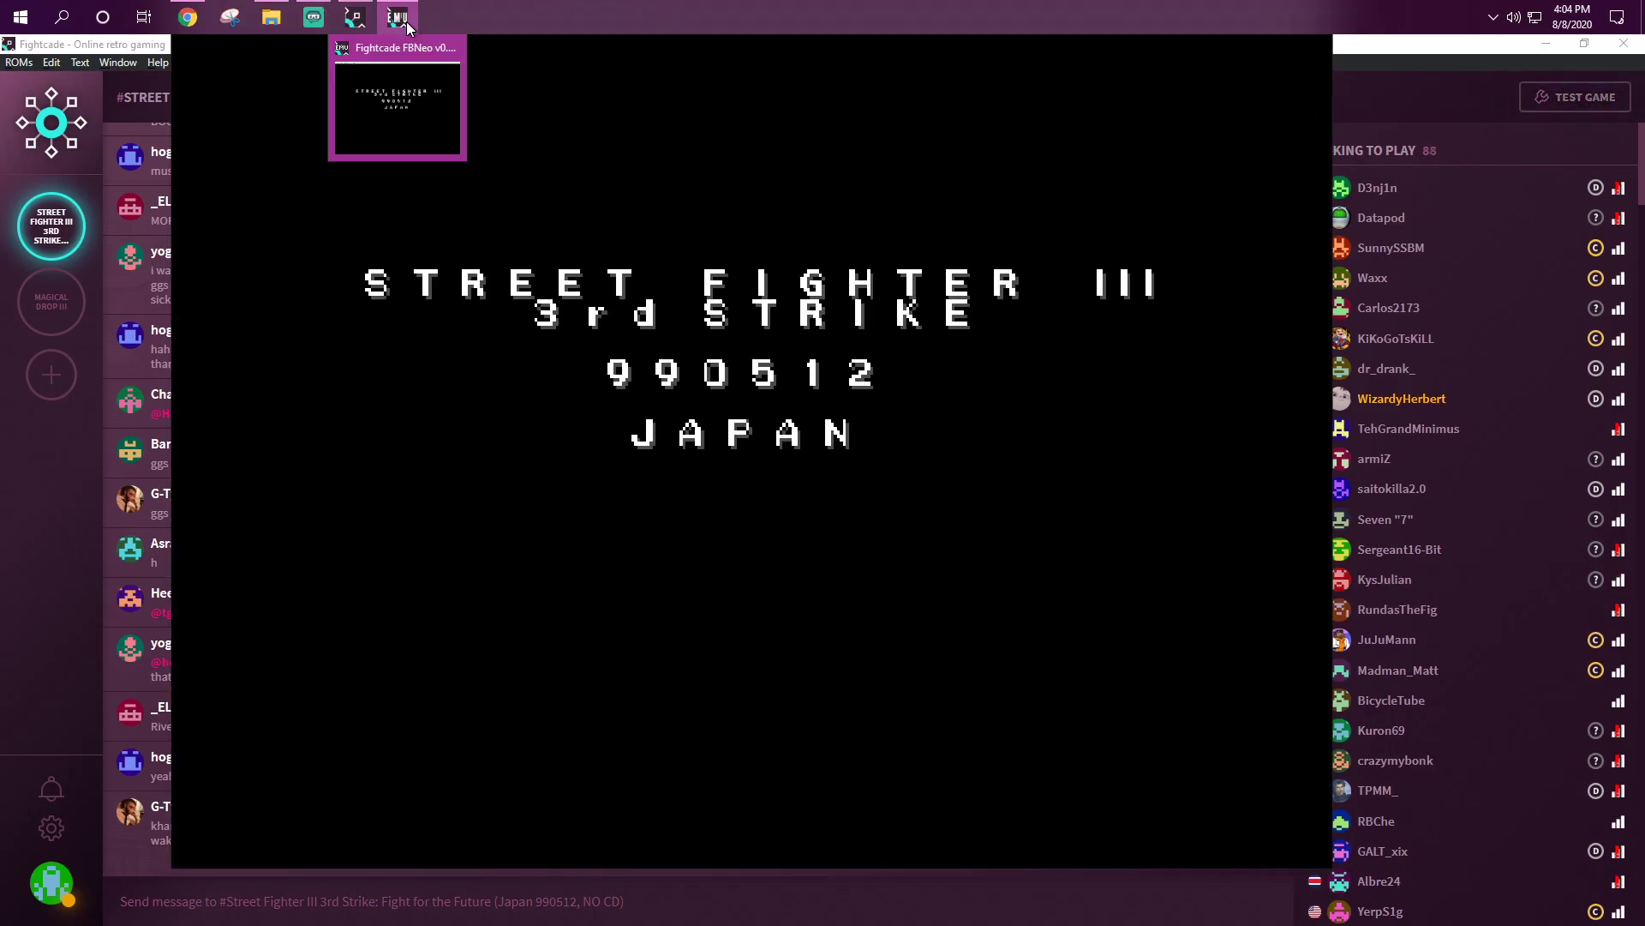
right_click(392, 77)
click(432, 161)
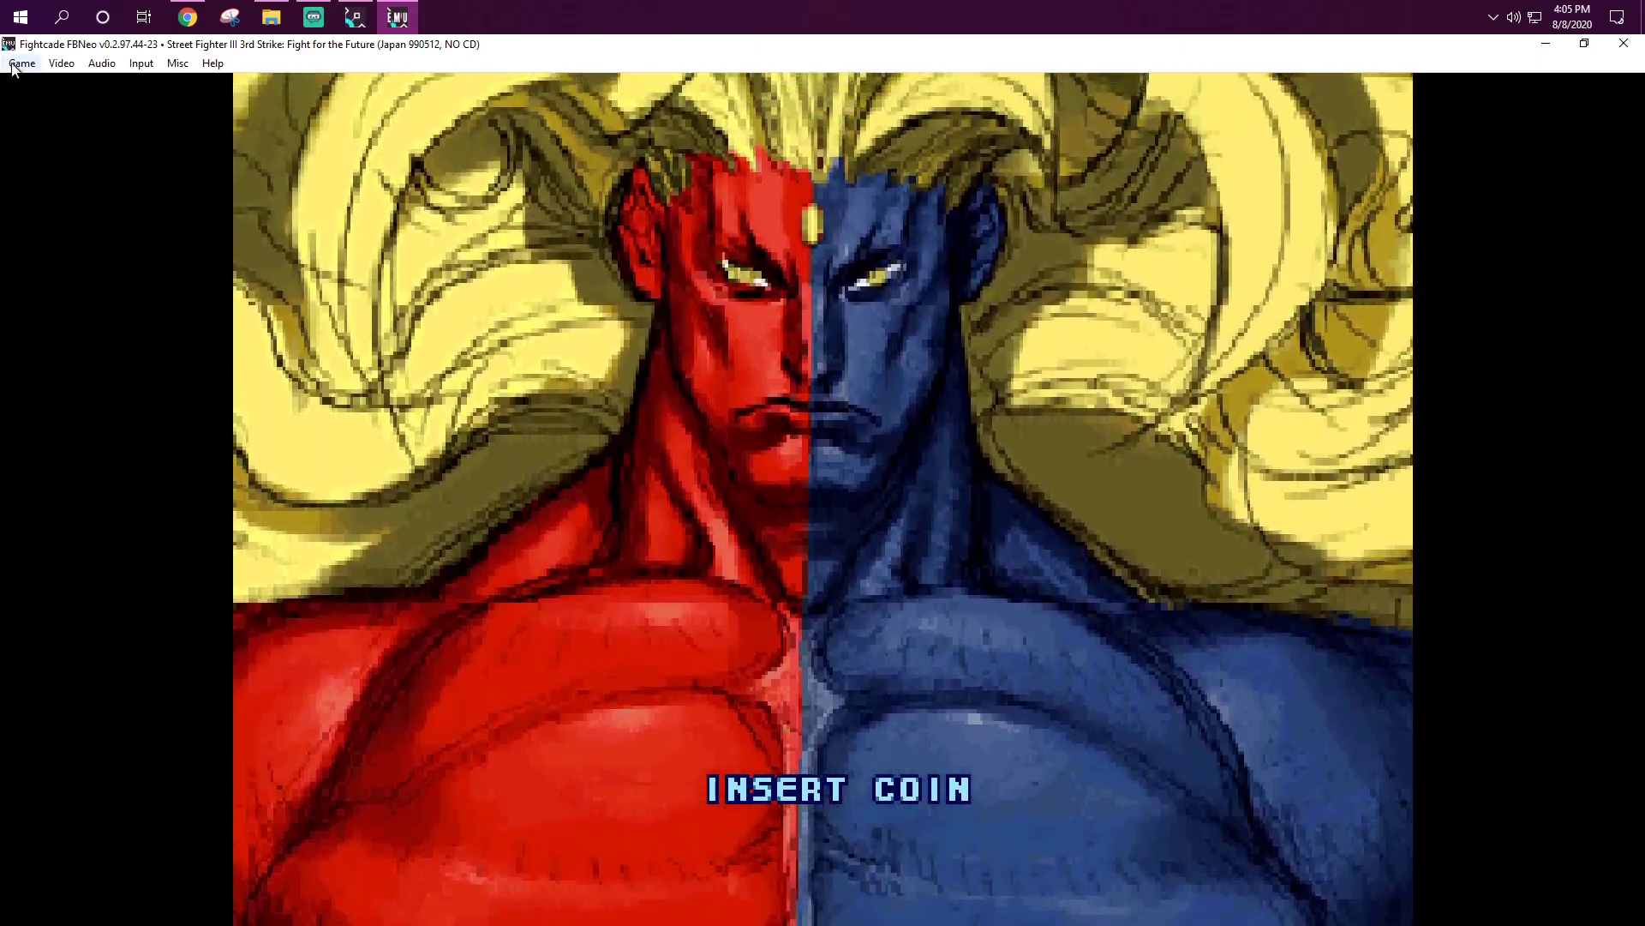
Step: Look over the emulator's game commands and its blitter, Fightcade overlay and Runahead video options
click(20, 64)
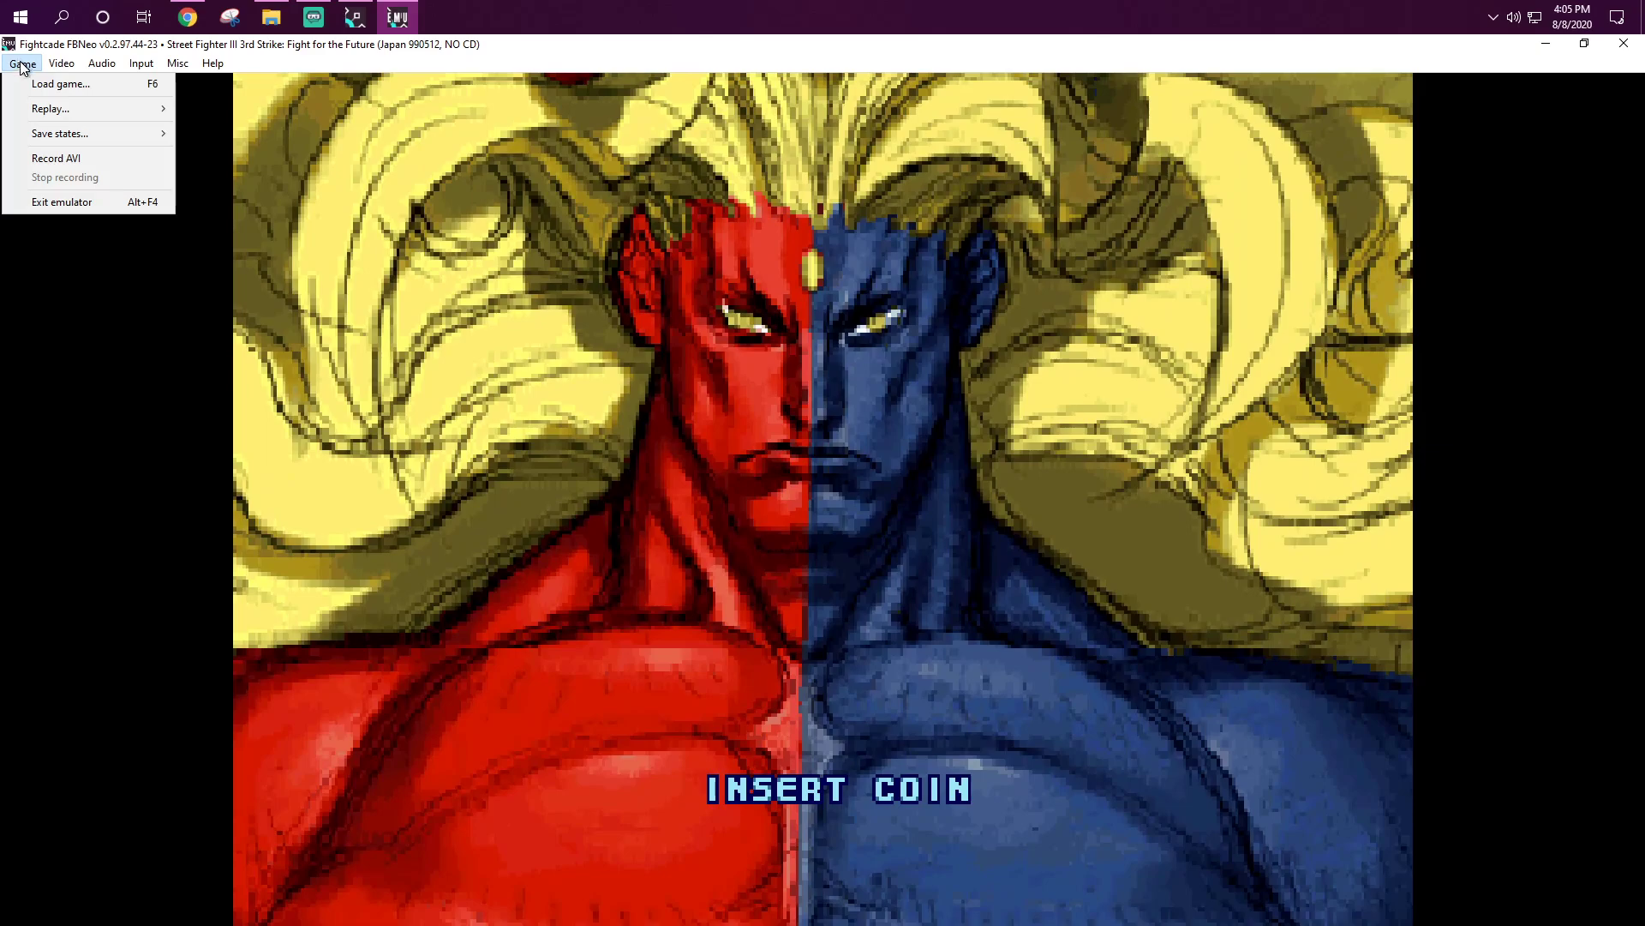
click(56, 65)
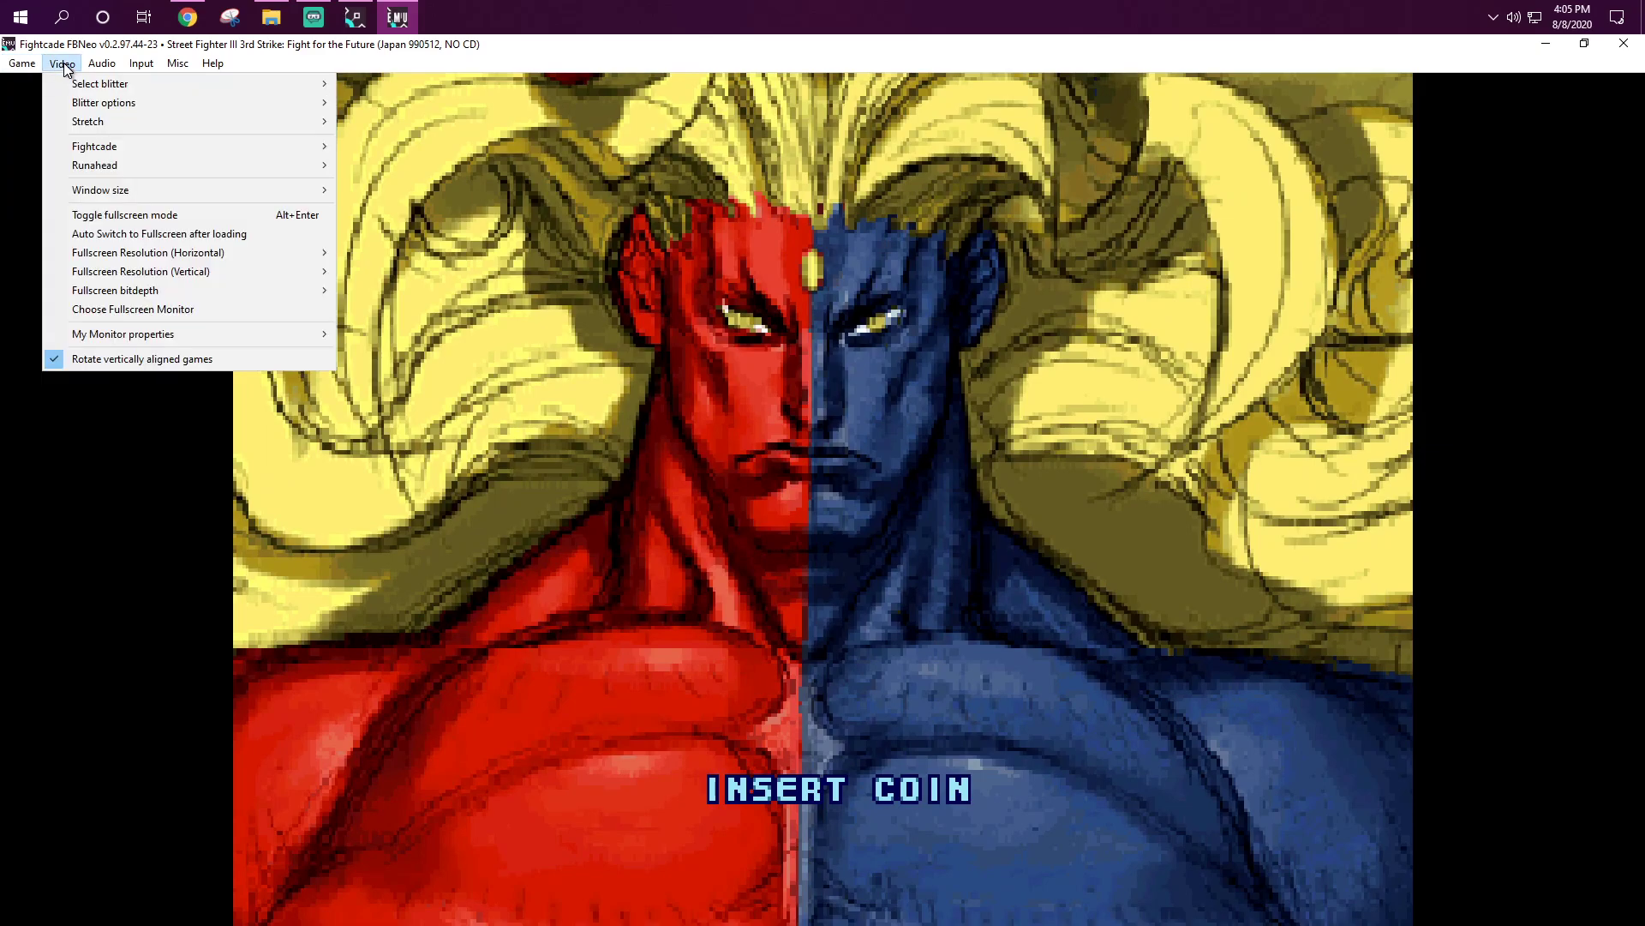
mouse_move(86, 89)
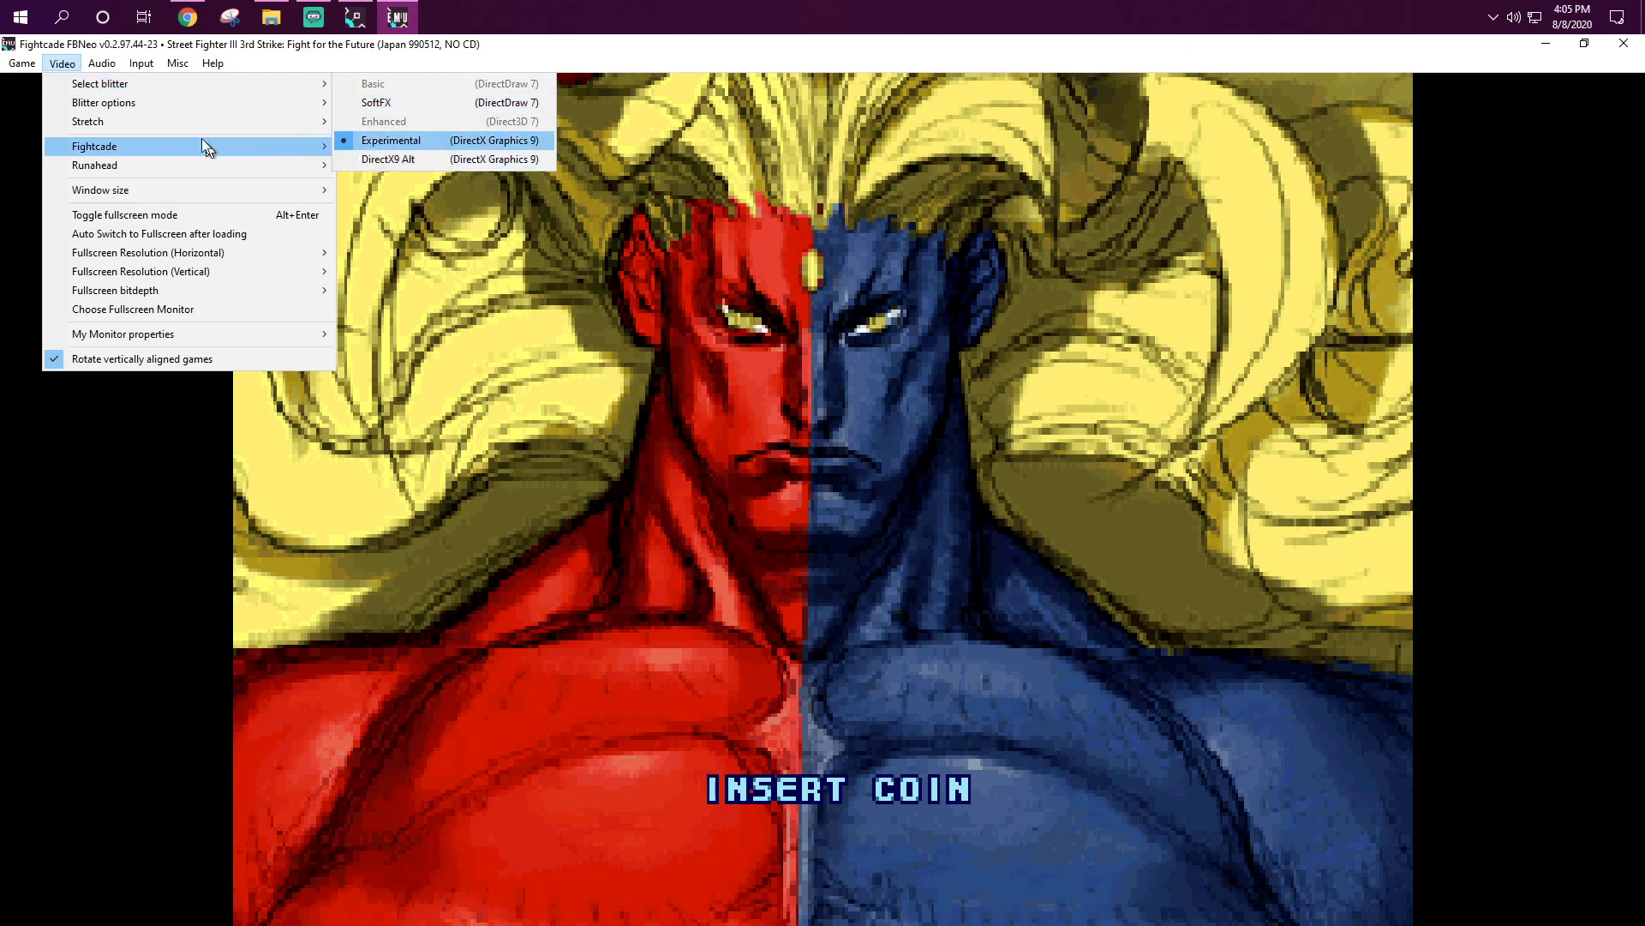
mouse_move(192, 100)
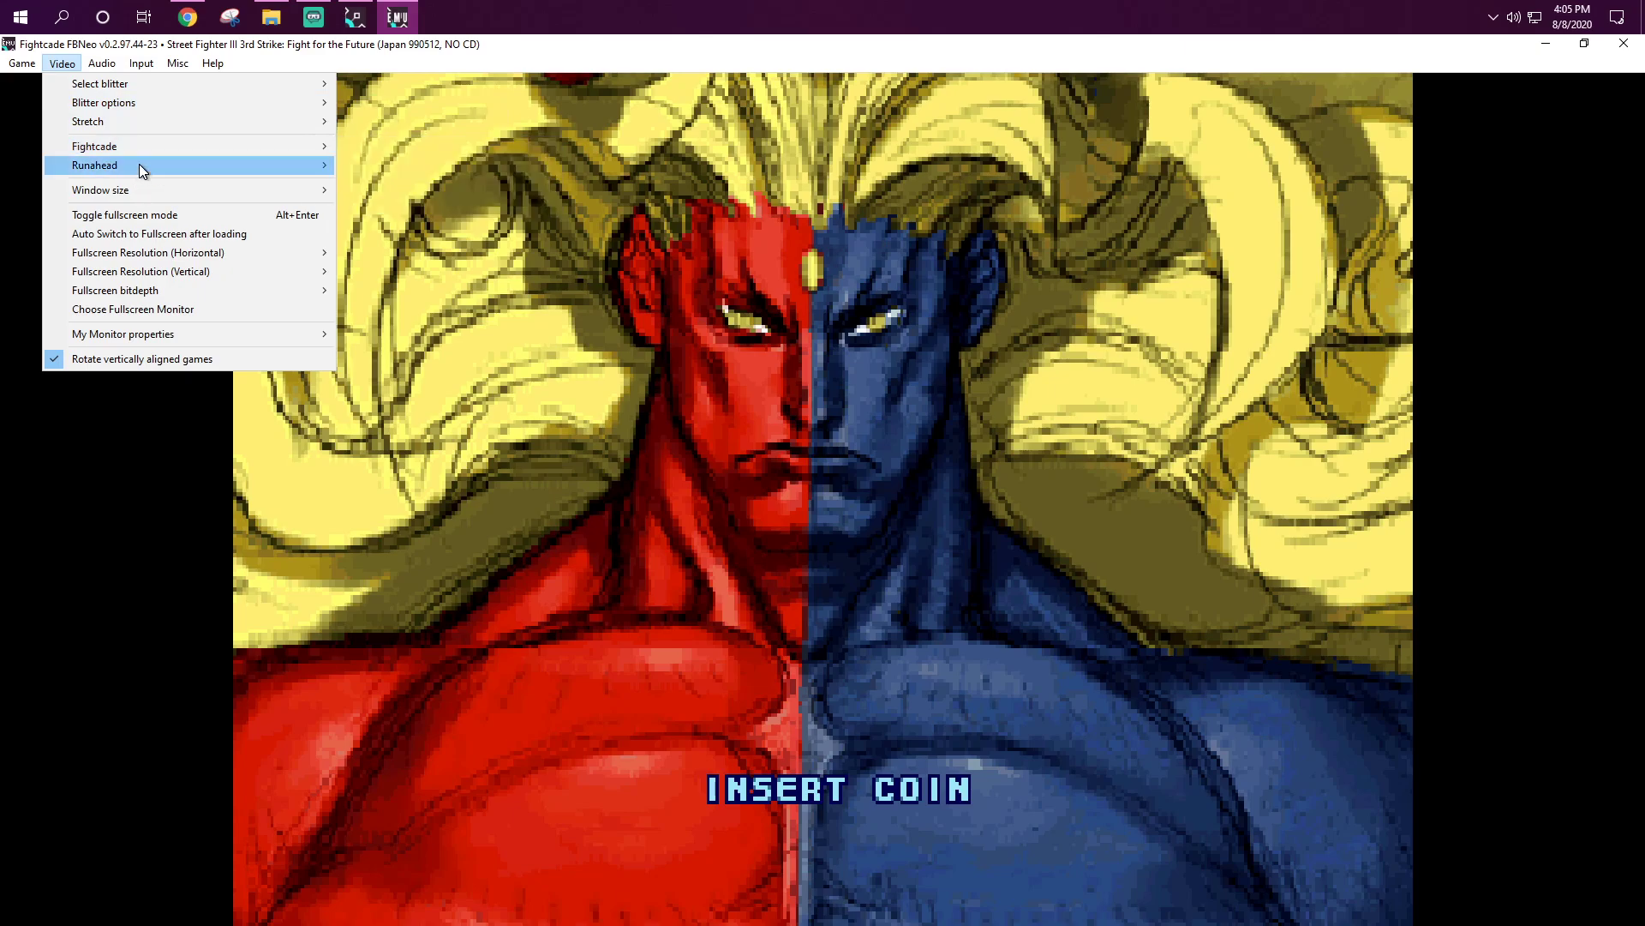
mouse_move(148, 142)
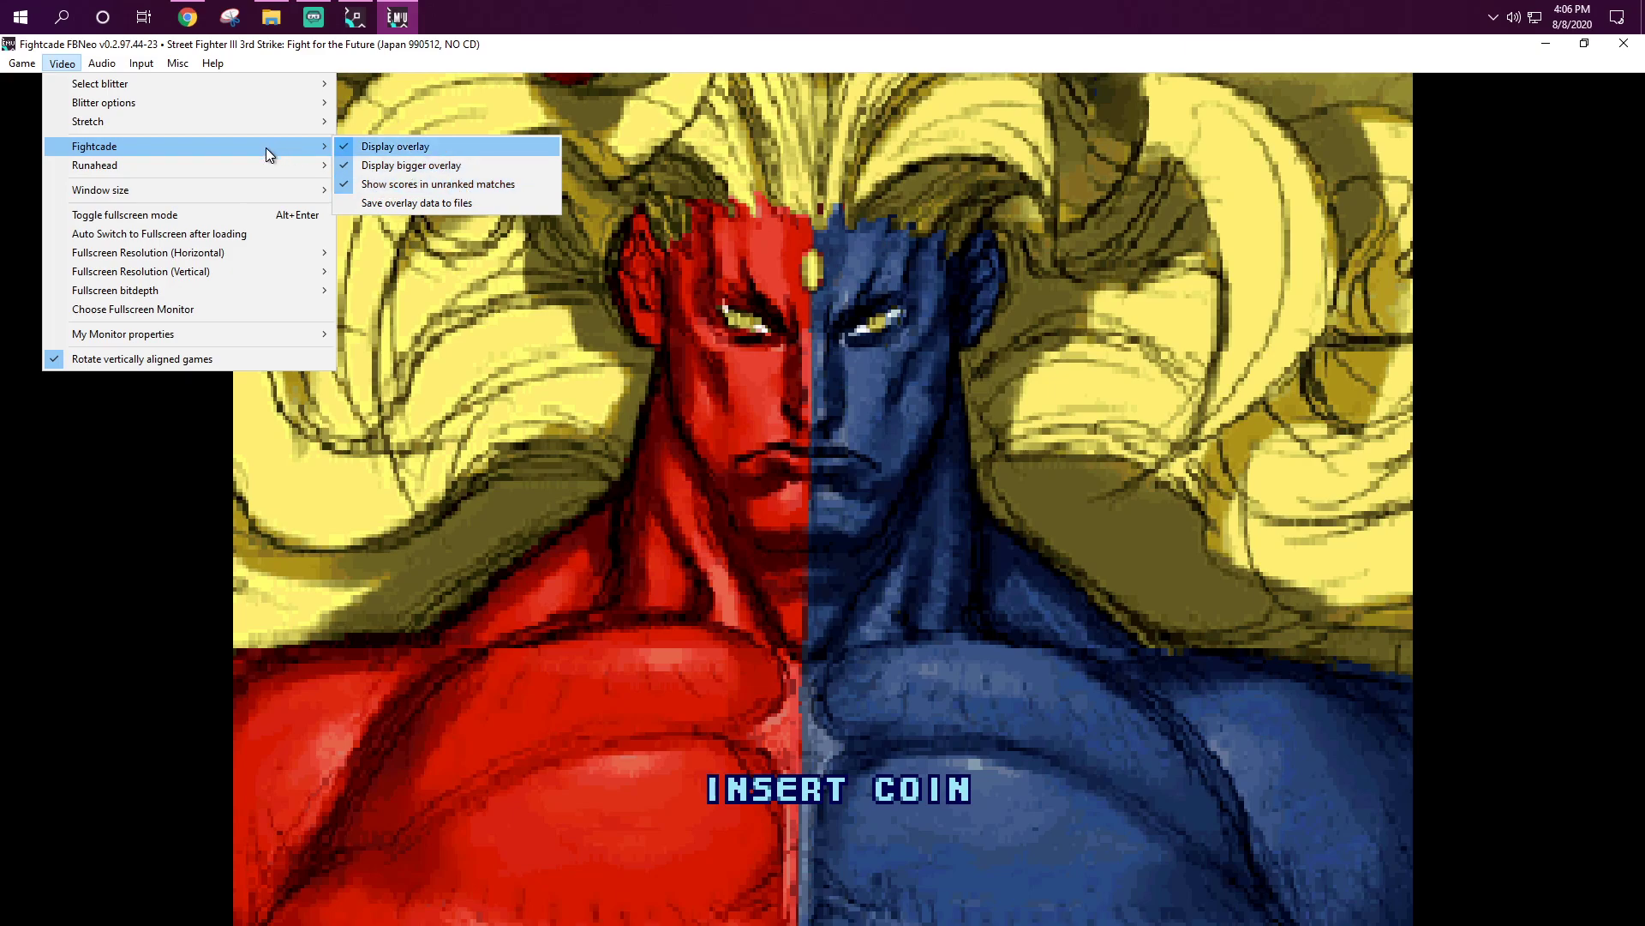
mouse_move(198, 166)
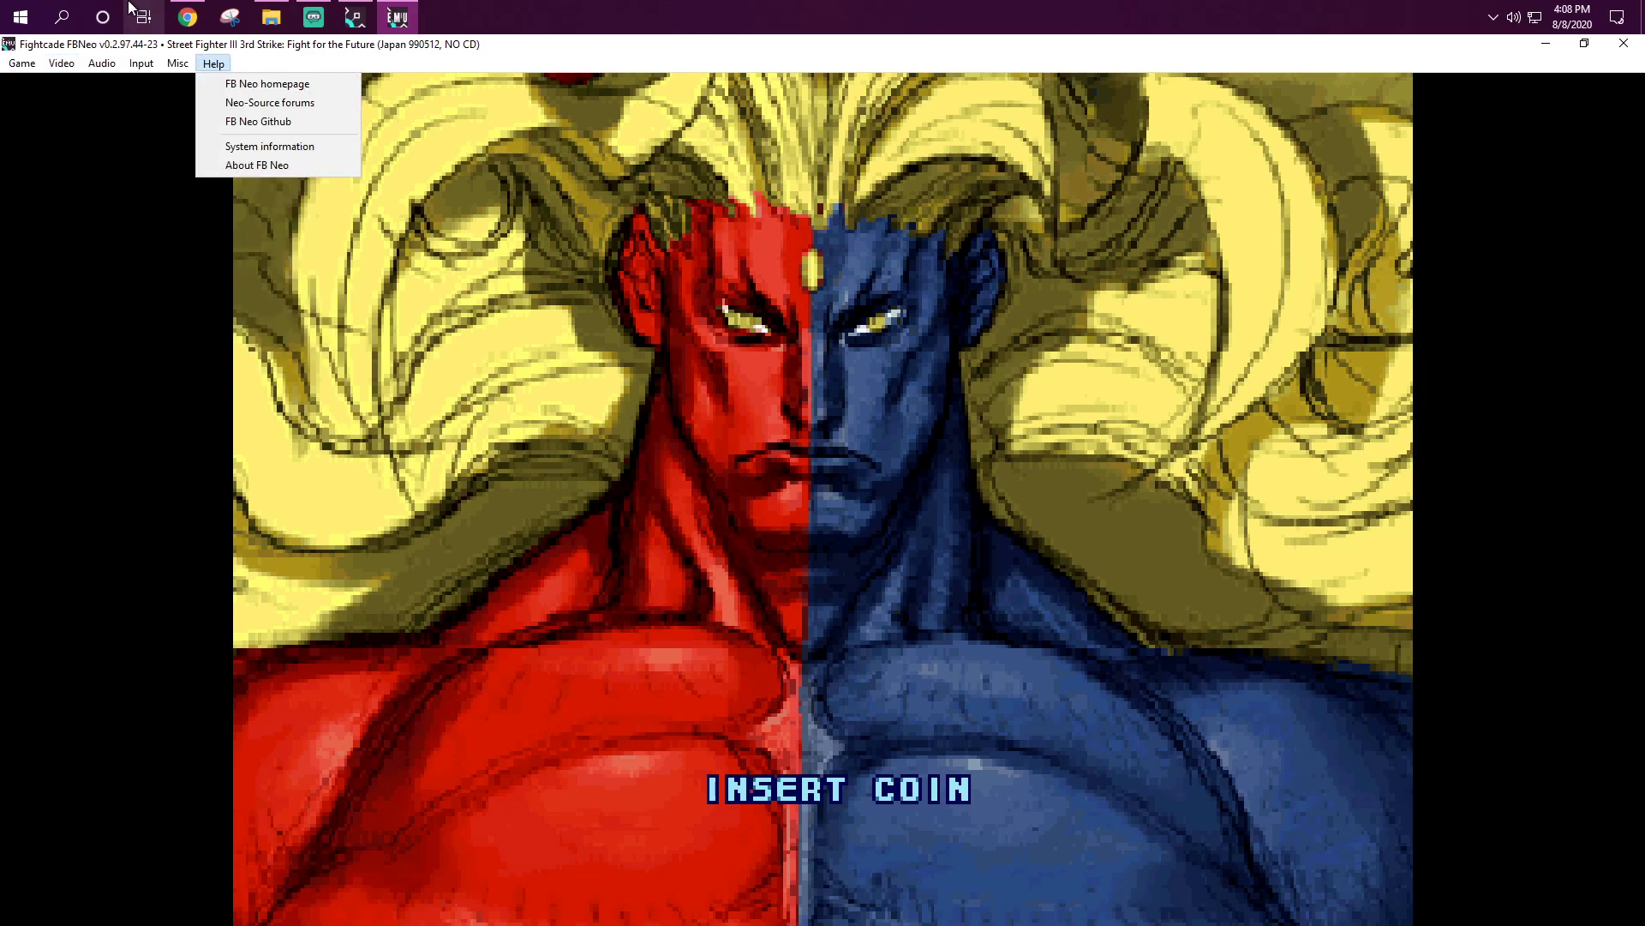
Step: Examine the emulator's fullscreen mode, resolution, bit depth and monitor options
click(141, 63)
click(63, 65)
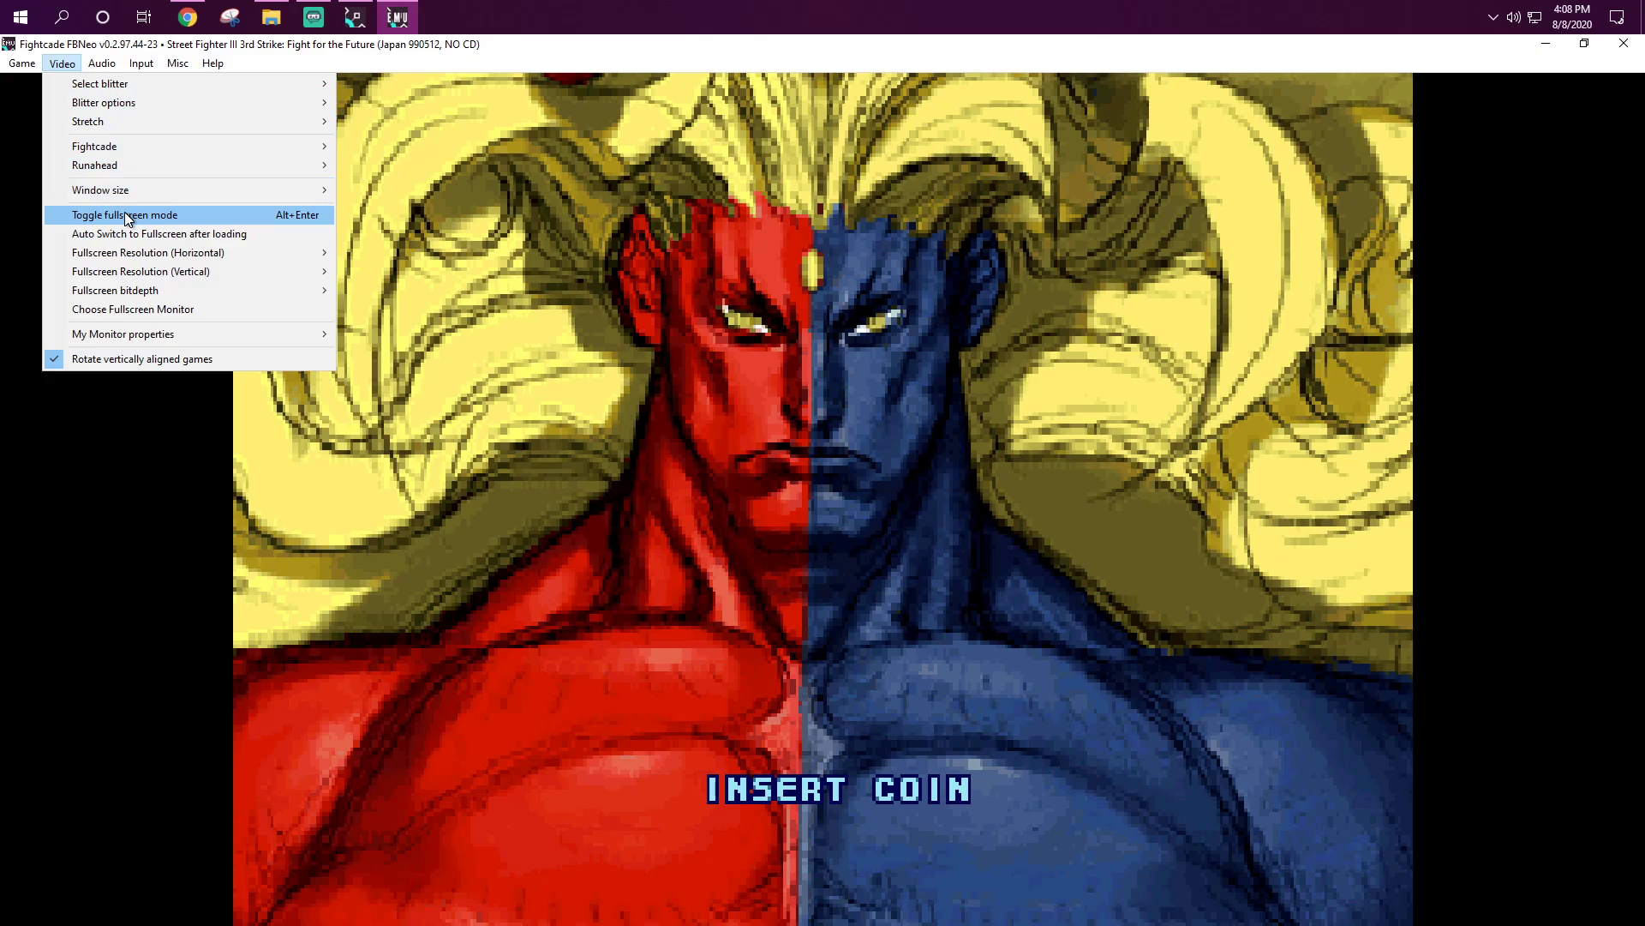
mouse_move(167, 254)
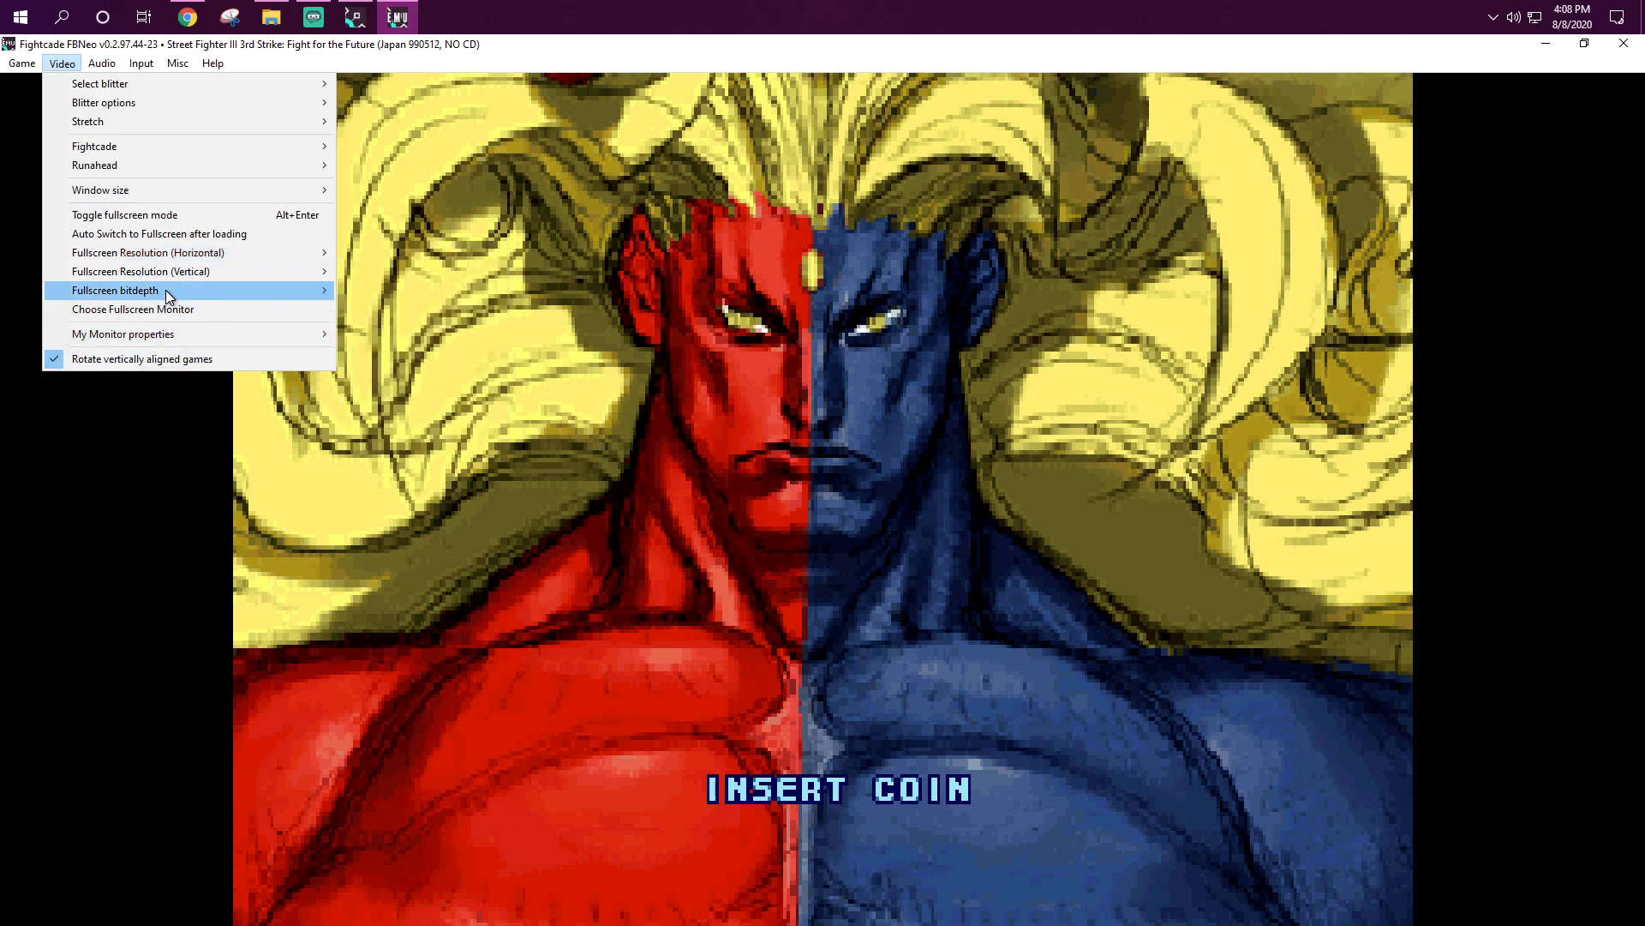
mouse_move(186, 331)
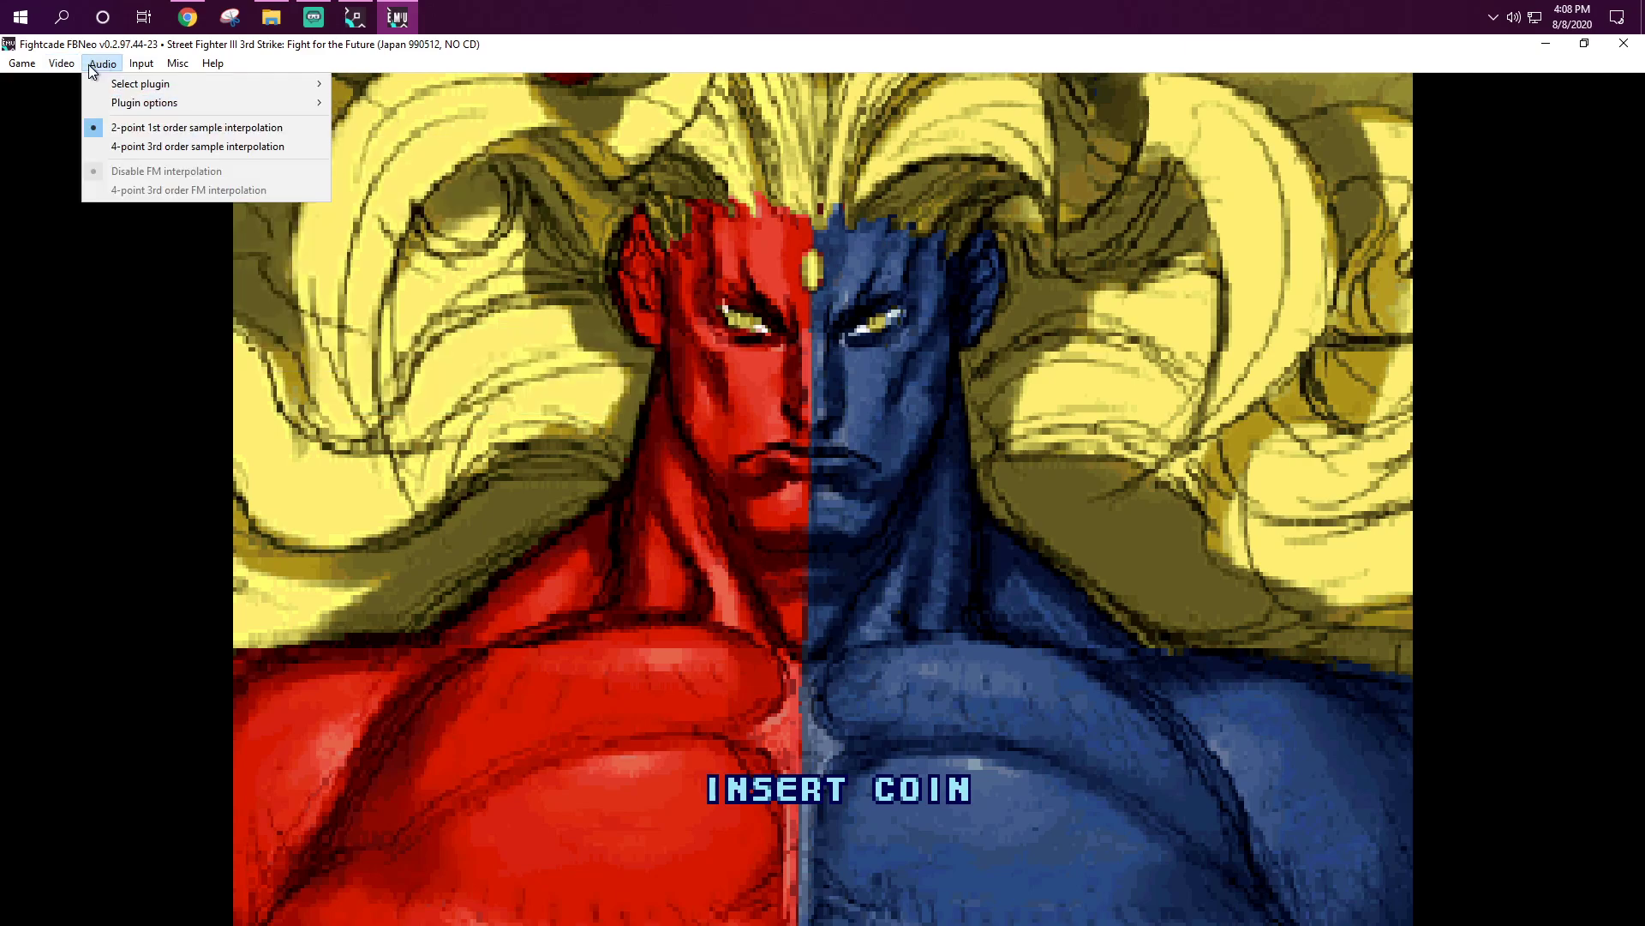
click(63, 64)
Step: Open the game input mapping and review the controls assigned to players 1 and 2
click(141, 64)
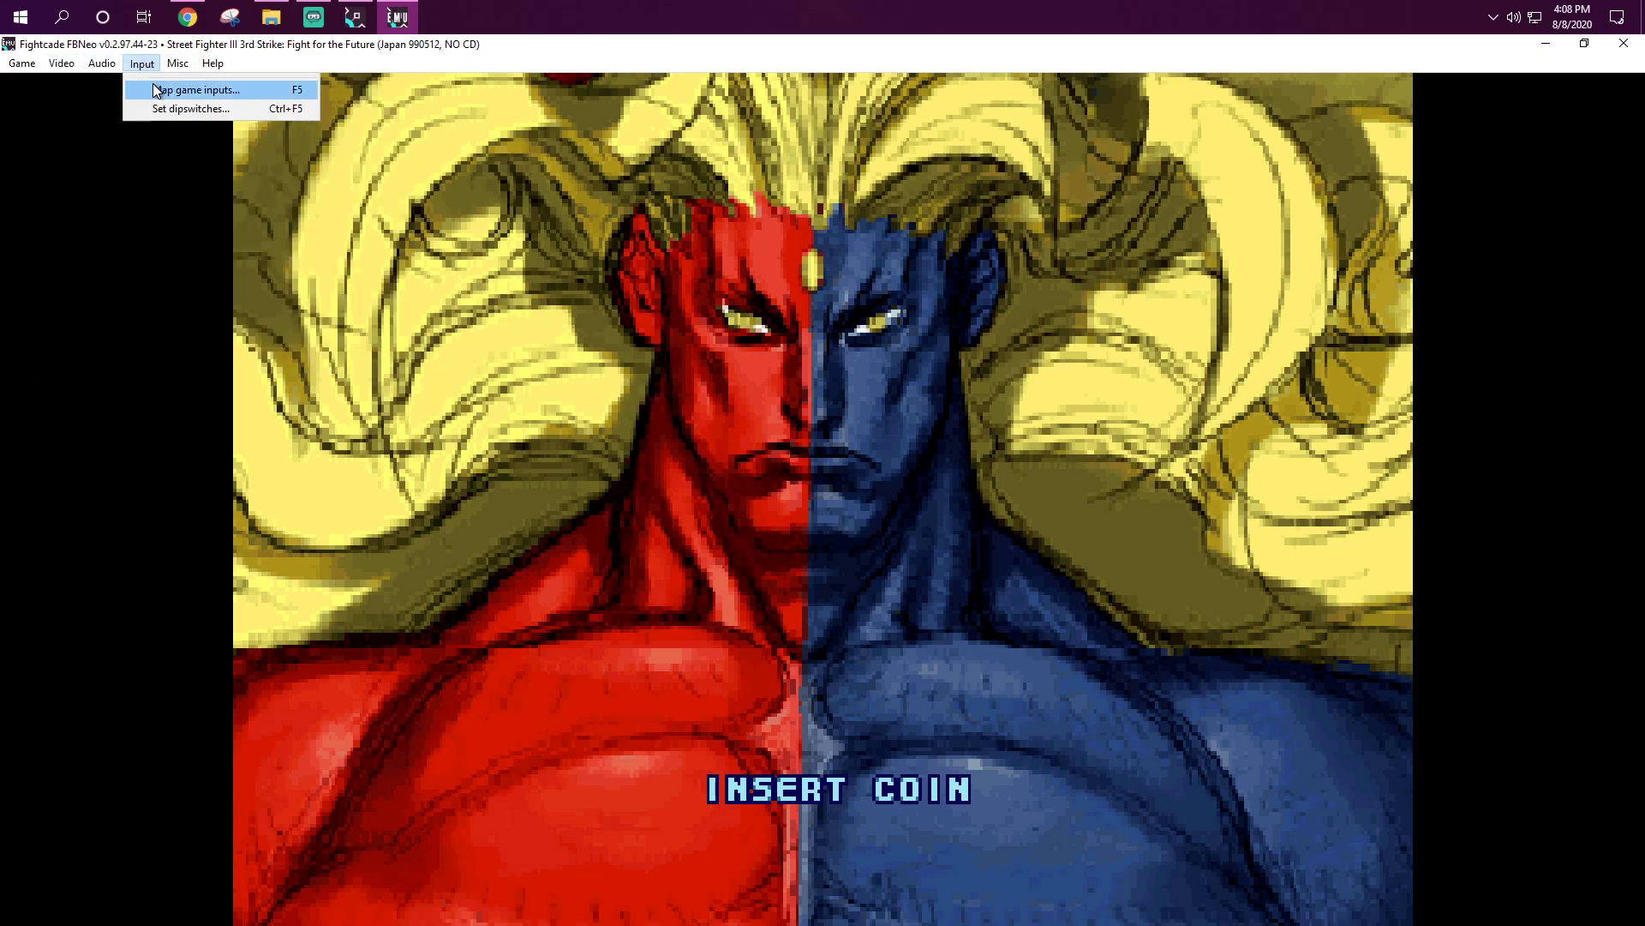
click(157, 91)
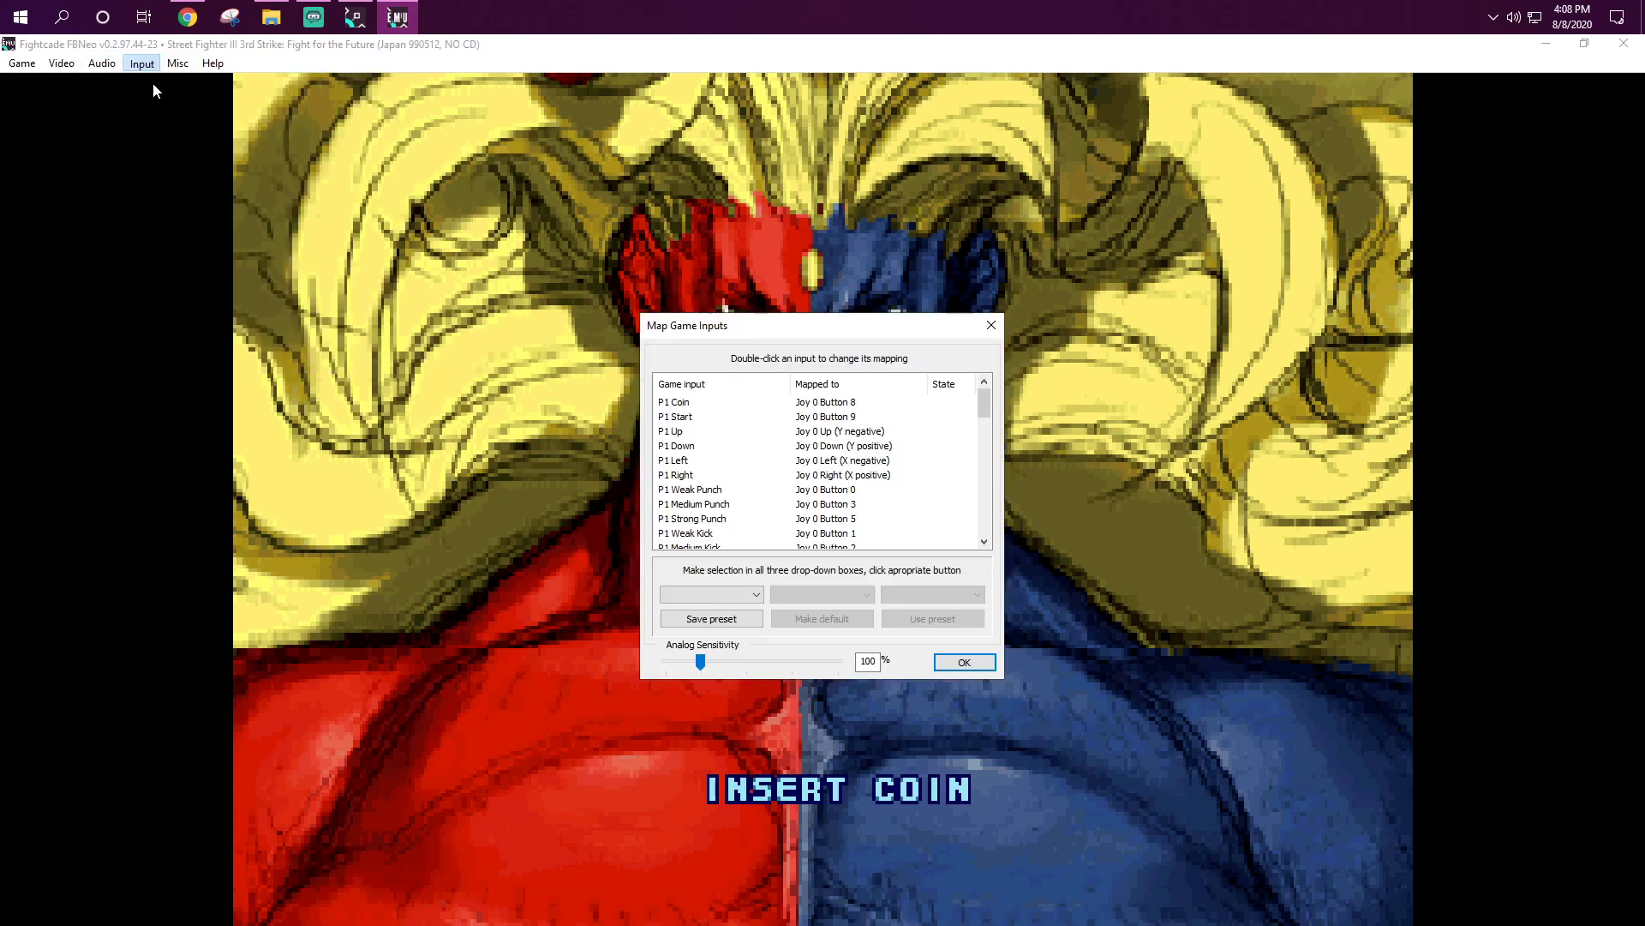
click(717, 403)
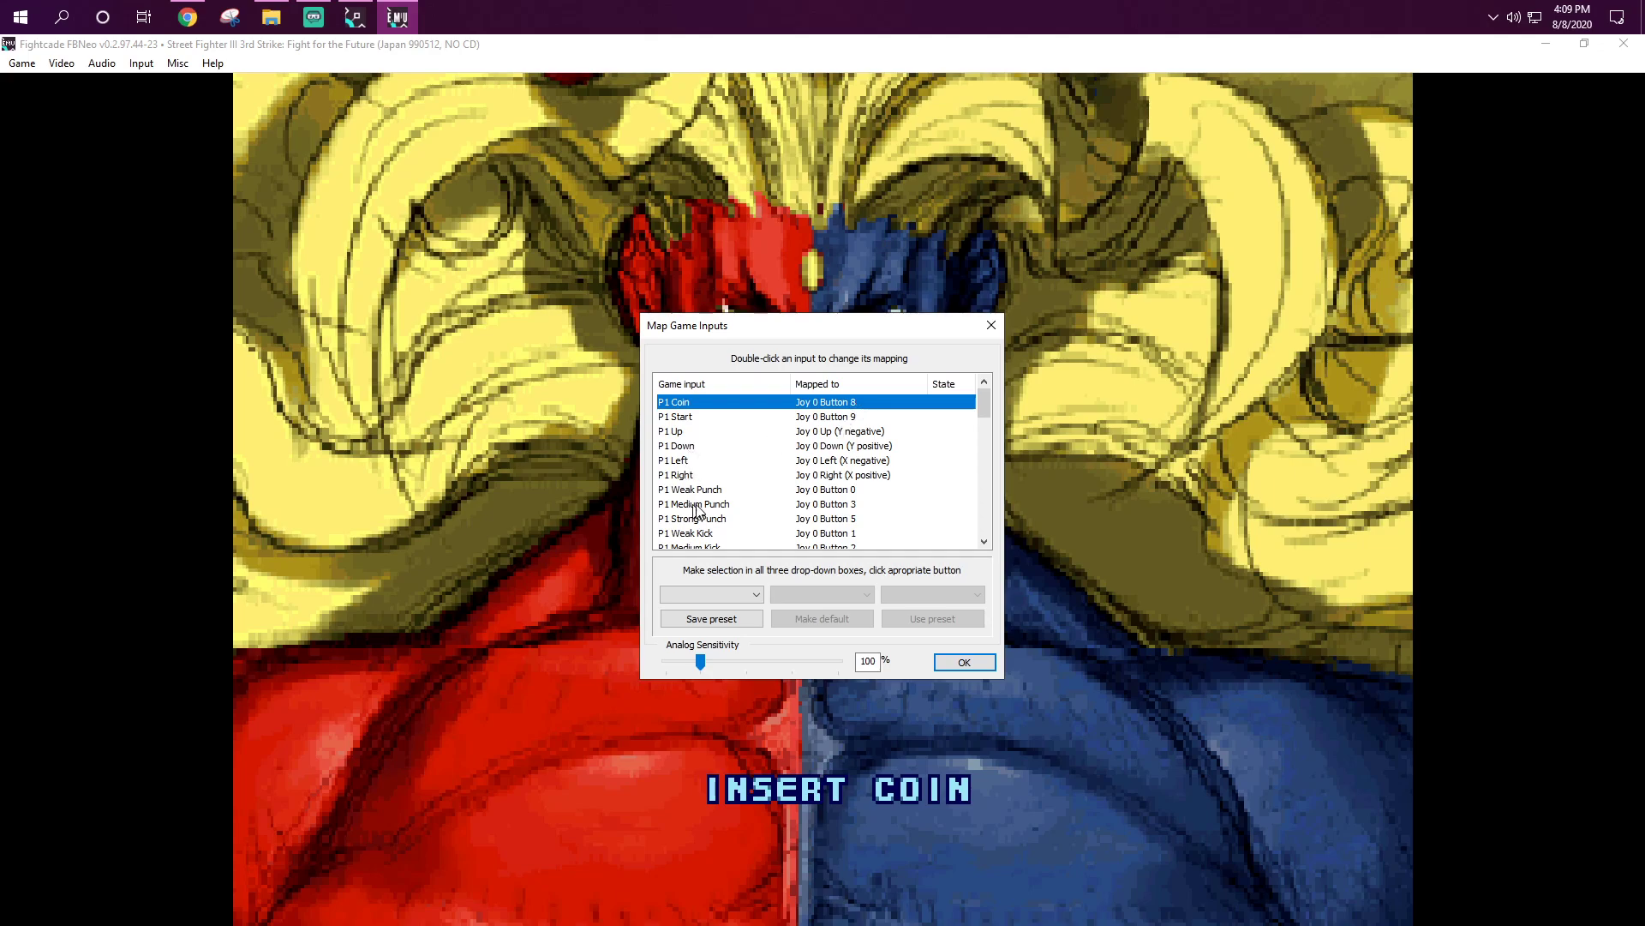
scroll(714, 495, down, 1)
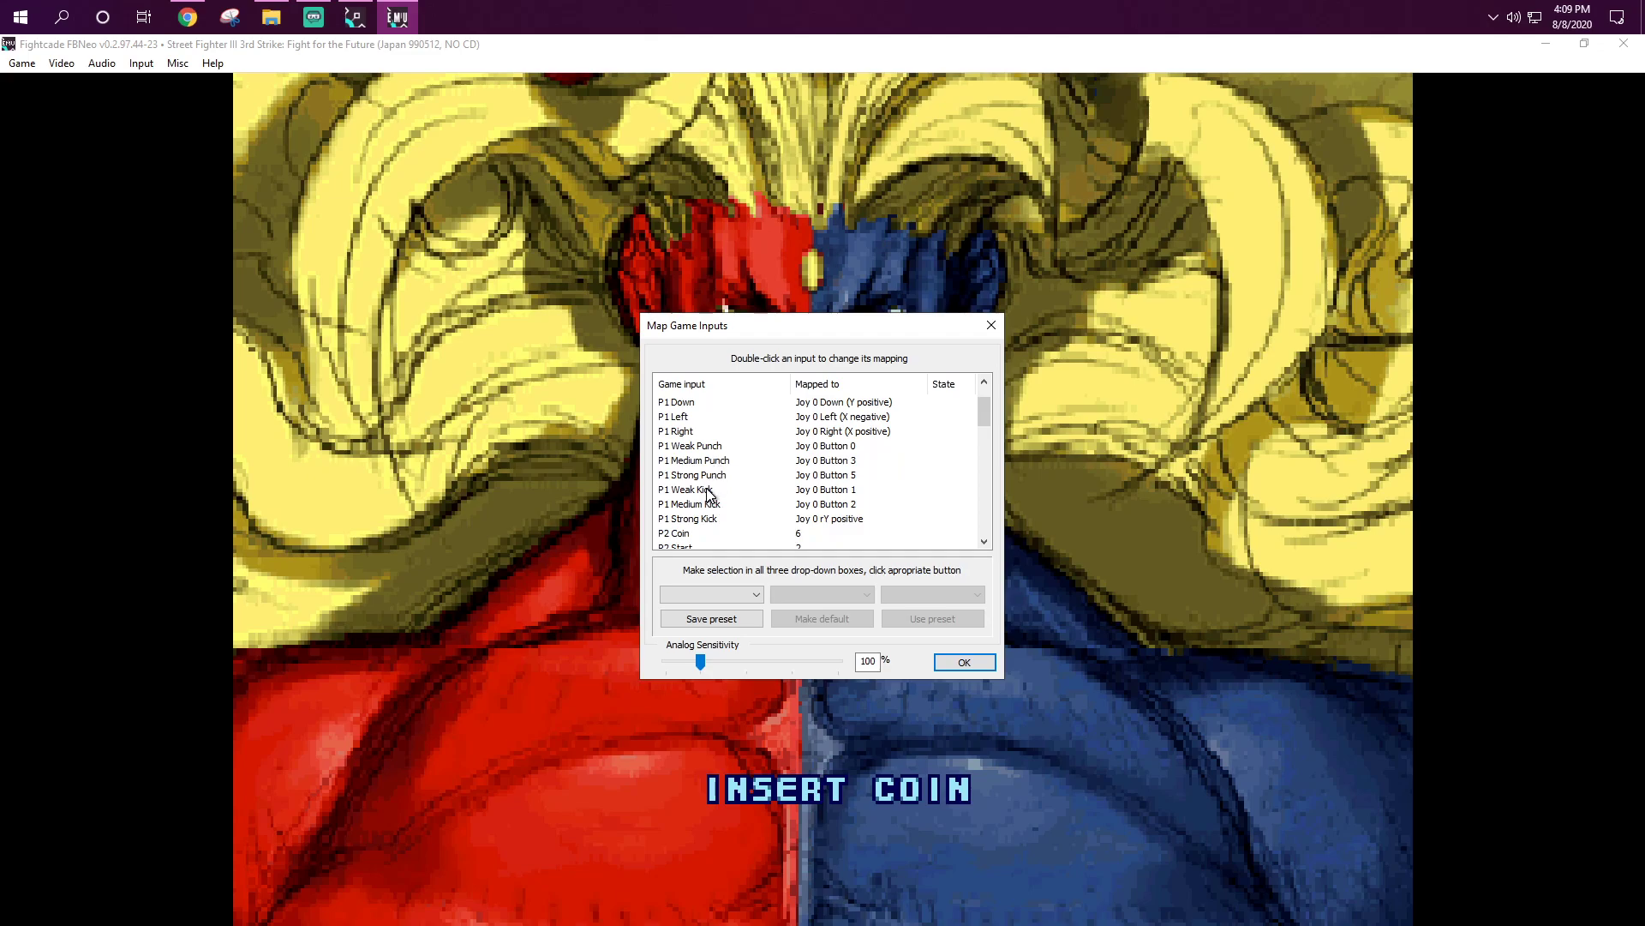
scroll(819, 427, up, 1)
scroll(828, 456, down, 2)
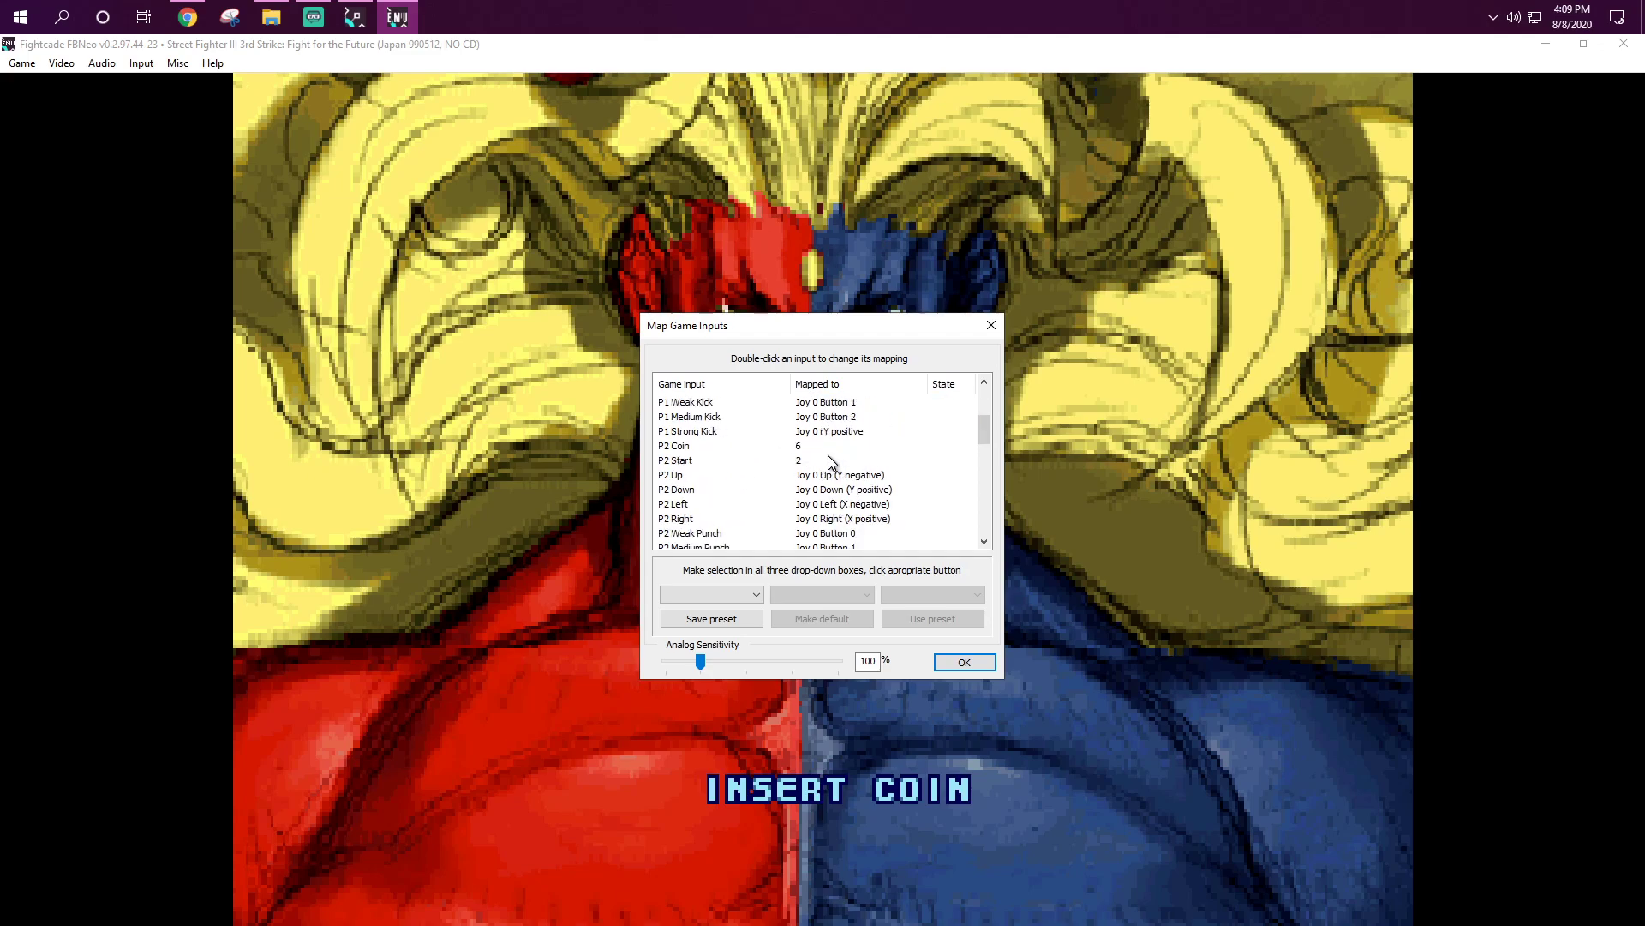
Step: Look through the remaining input mappings, including the auto-fire, 3x Punch, 3x Kick and system entries, and close the mapping dialog
scroll(819, 463, down, 8)
scroll(823, 499, down, 1)
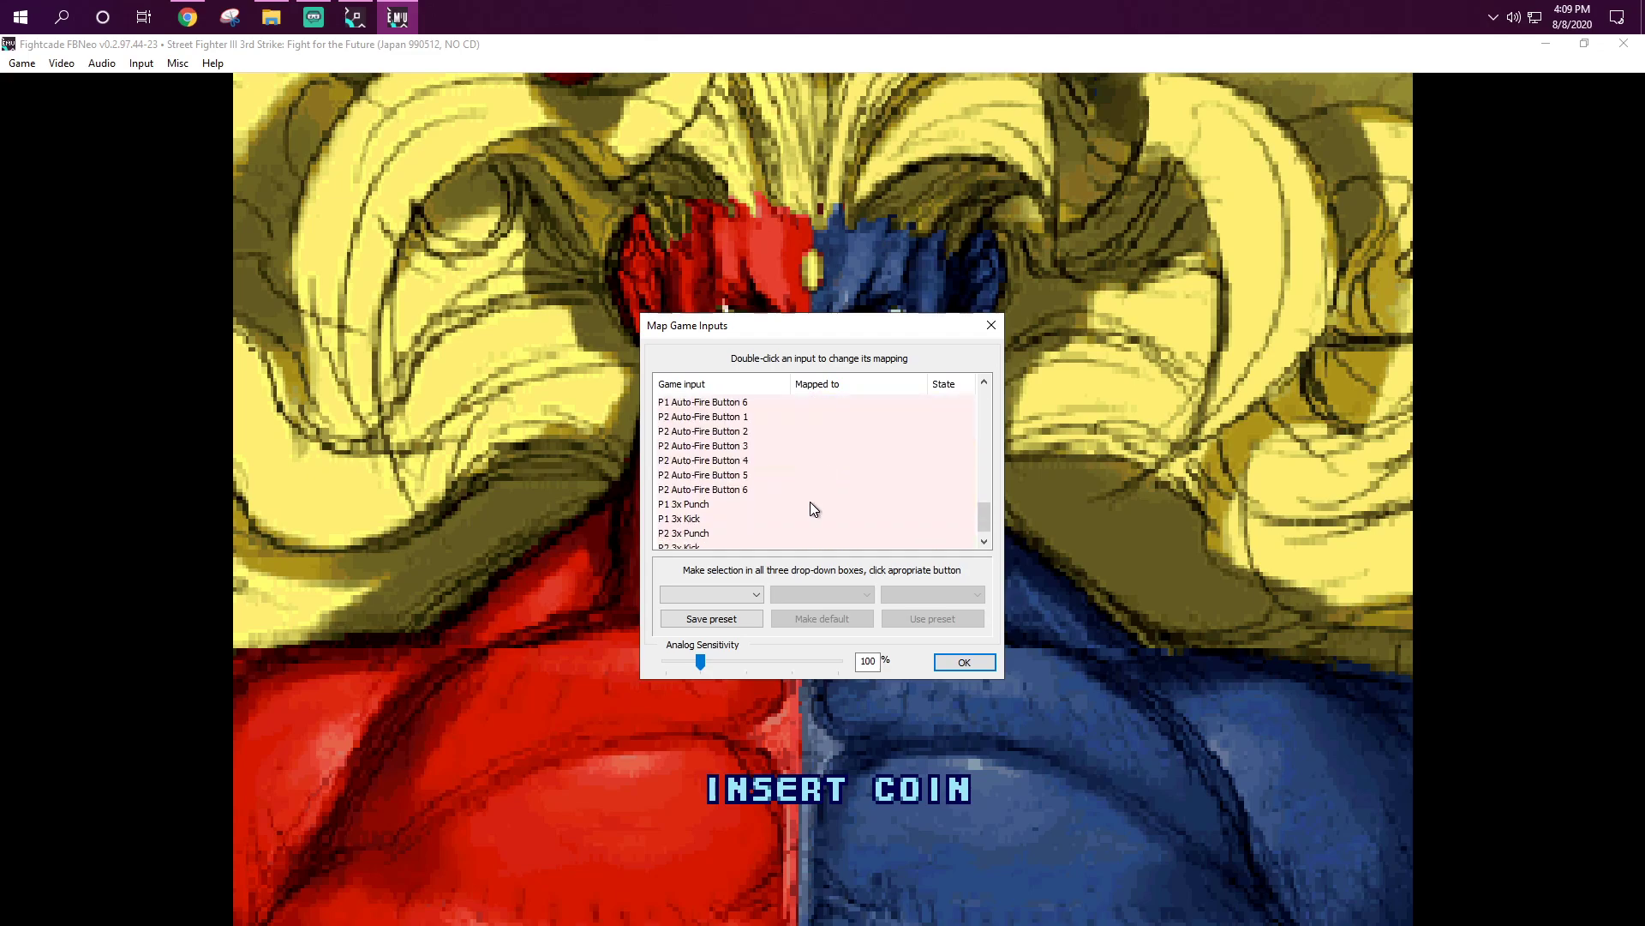
scroll(800, 509, up, 4)
scroll(804, 514, up, 1)
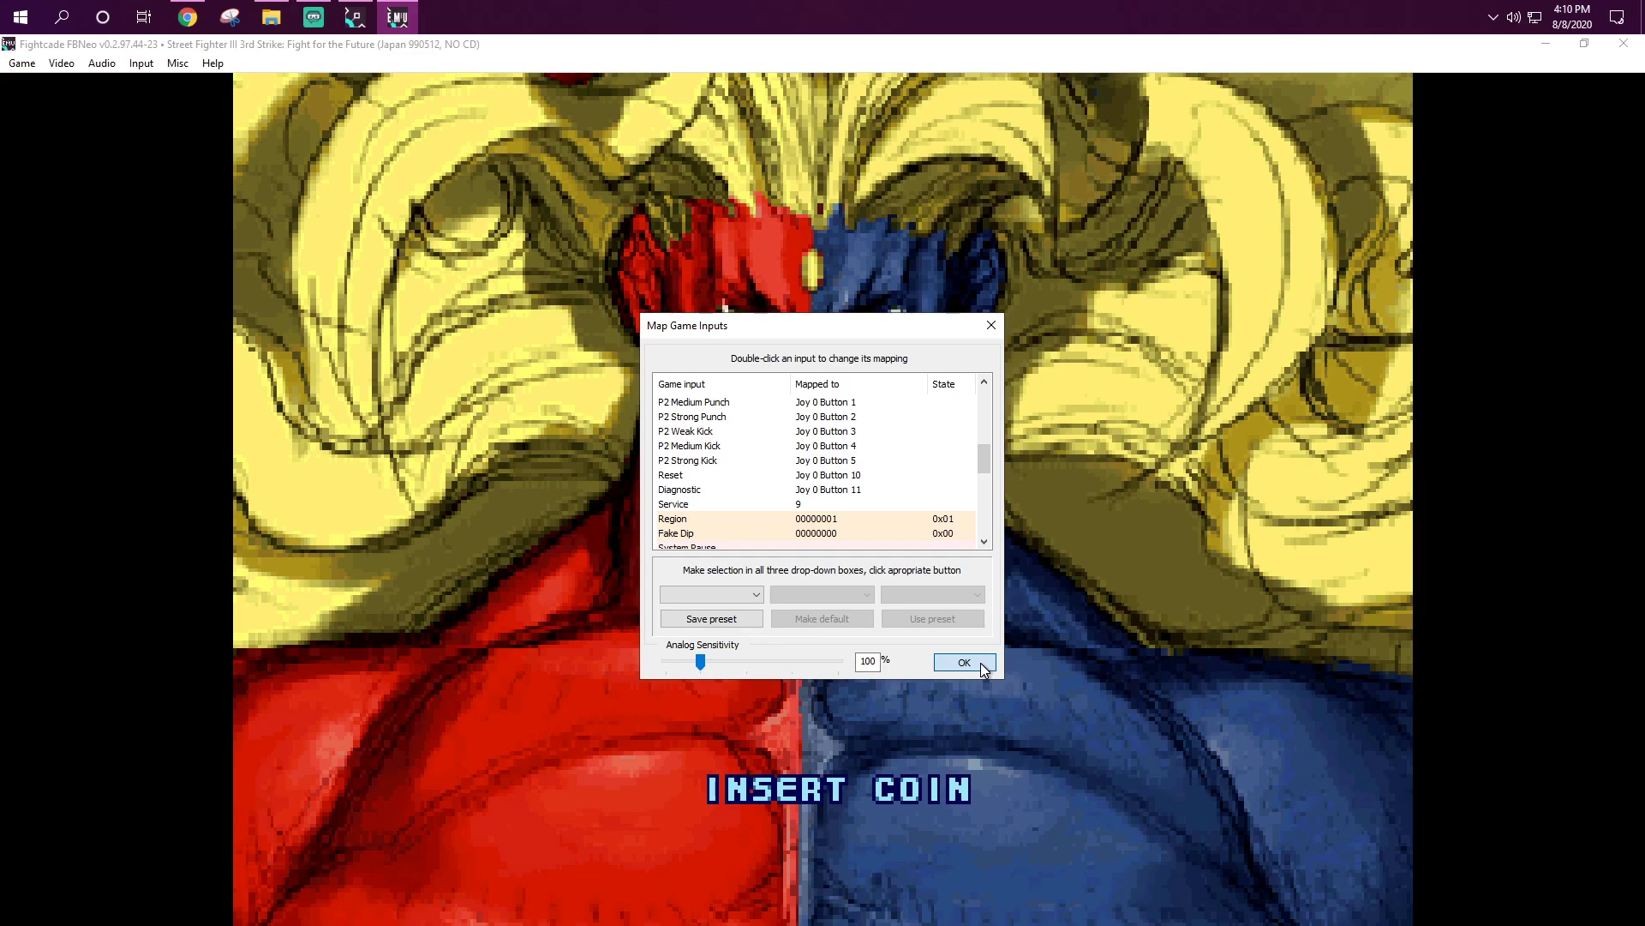
scroll(857, 497, up, 4)
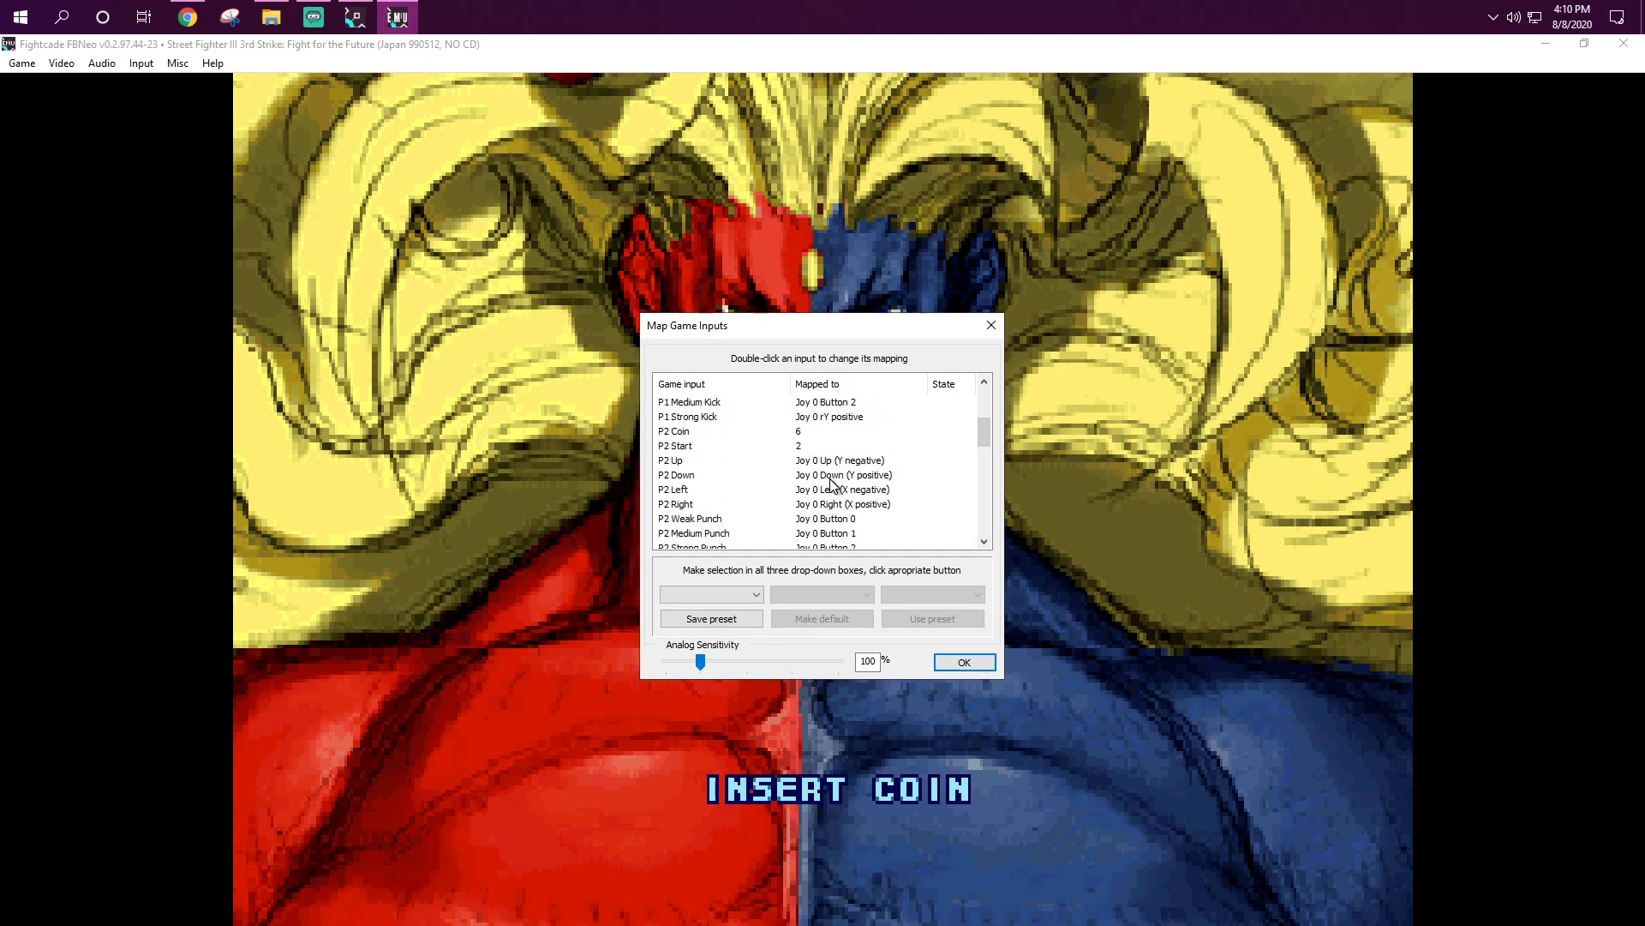
scroll(872, 514, up, 3)
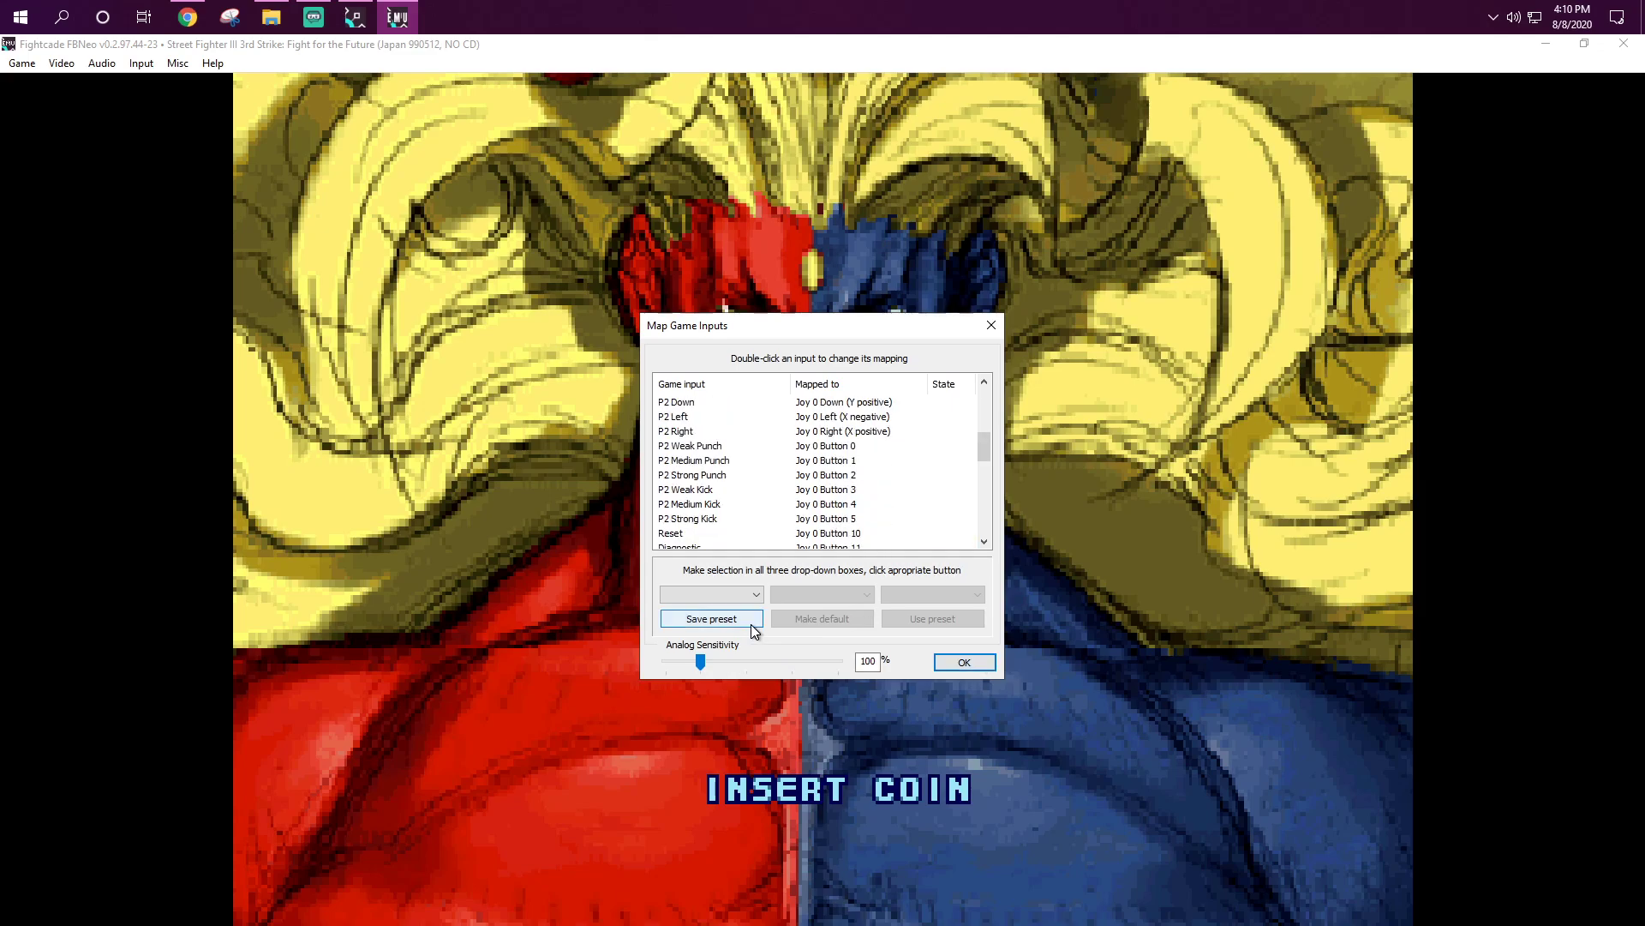
click(951, 663)
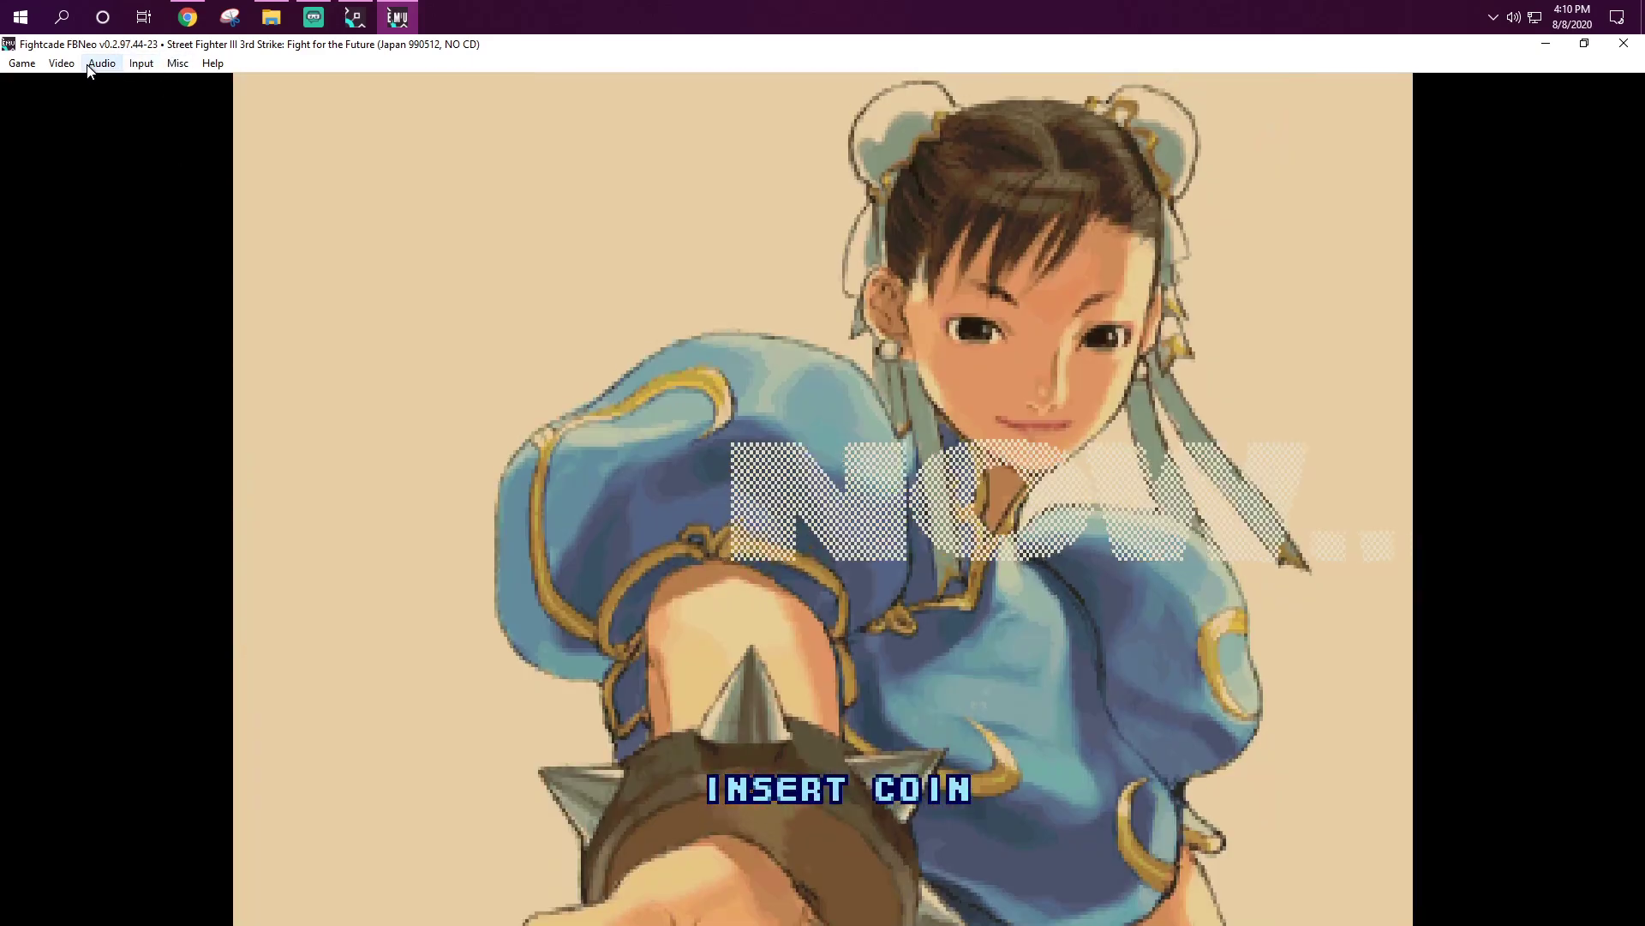
Step: Glance over the emulator's audio and miscellaneous options, and close the 3rd Strike test game
click(96, 65)
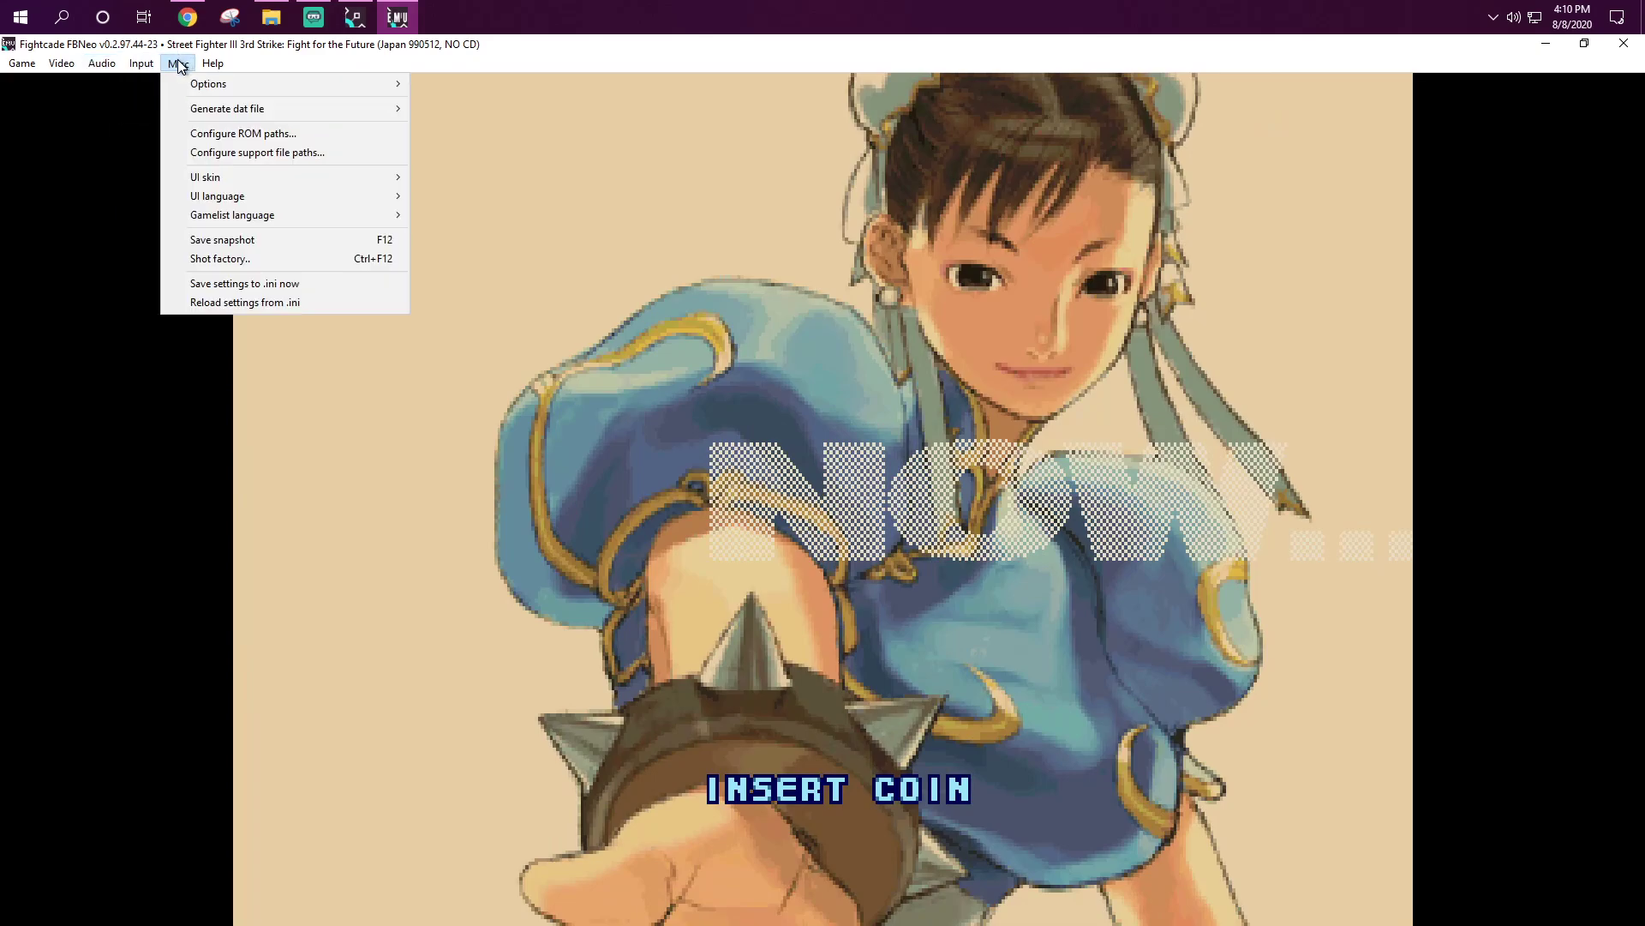
mouse_move(74, 67)
click(14, 183)
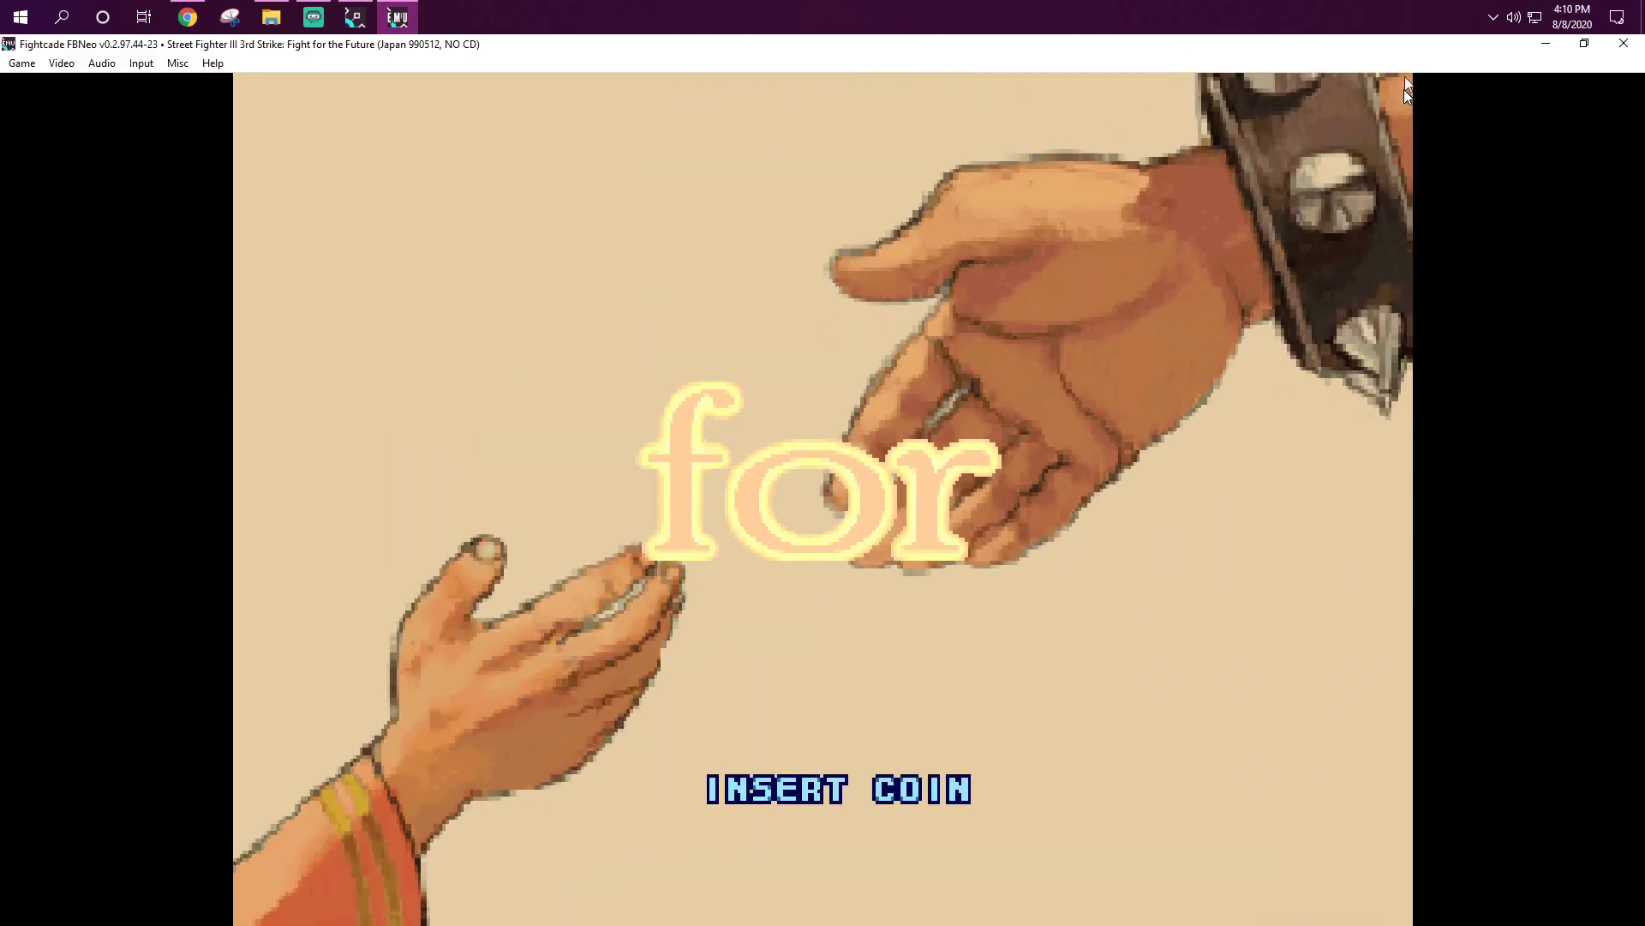
click(1624, 44)
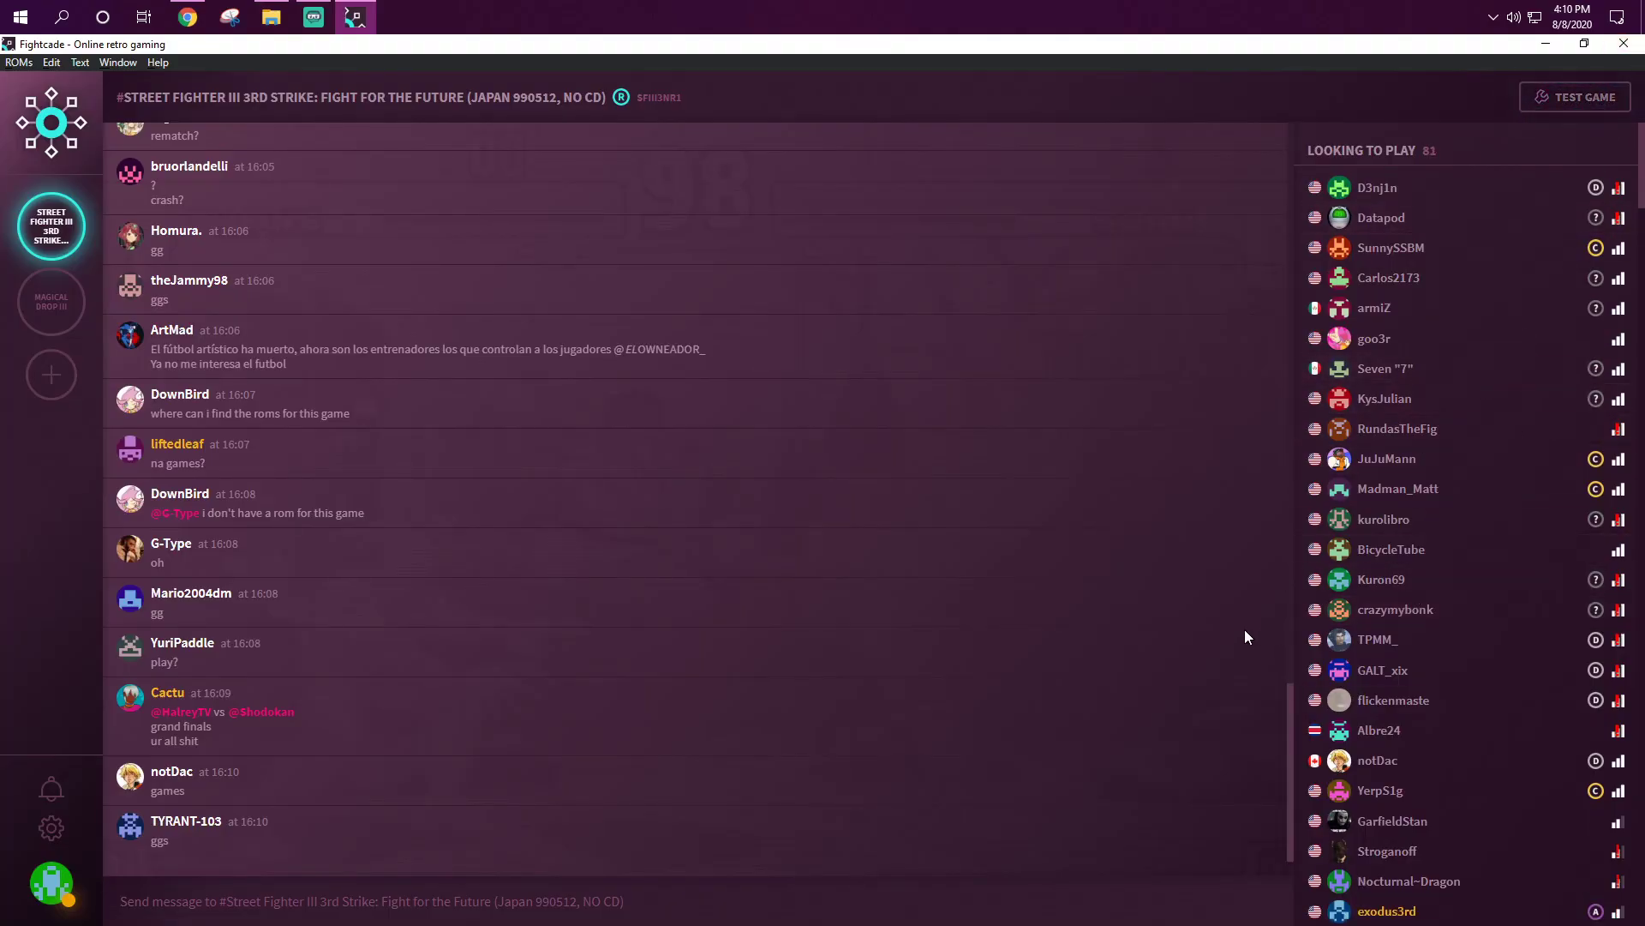
Step: Set the account status to Online and check the estimated ping of several players who are looking to play
click(53, 891)
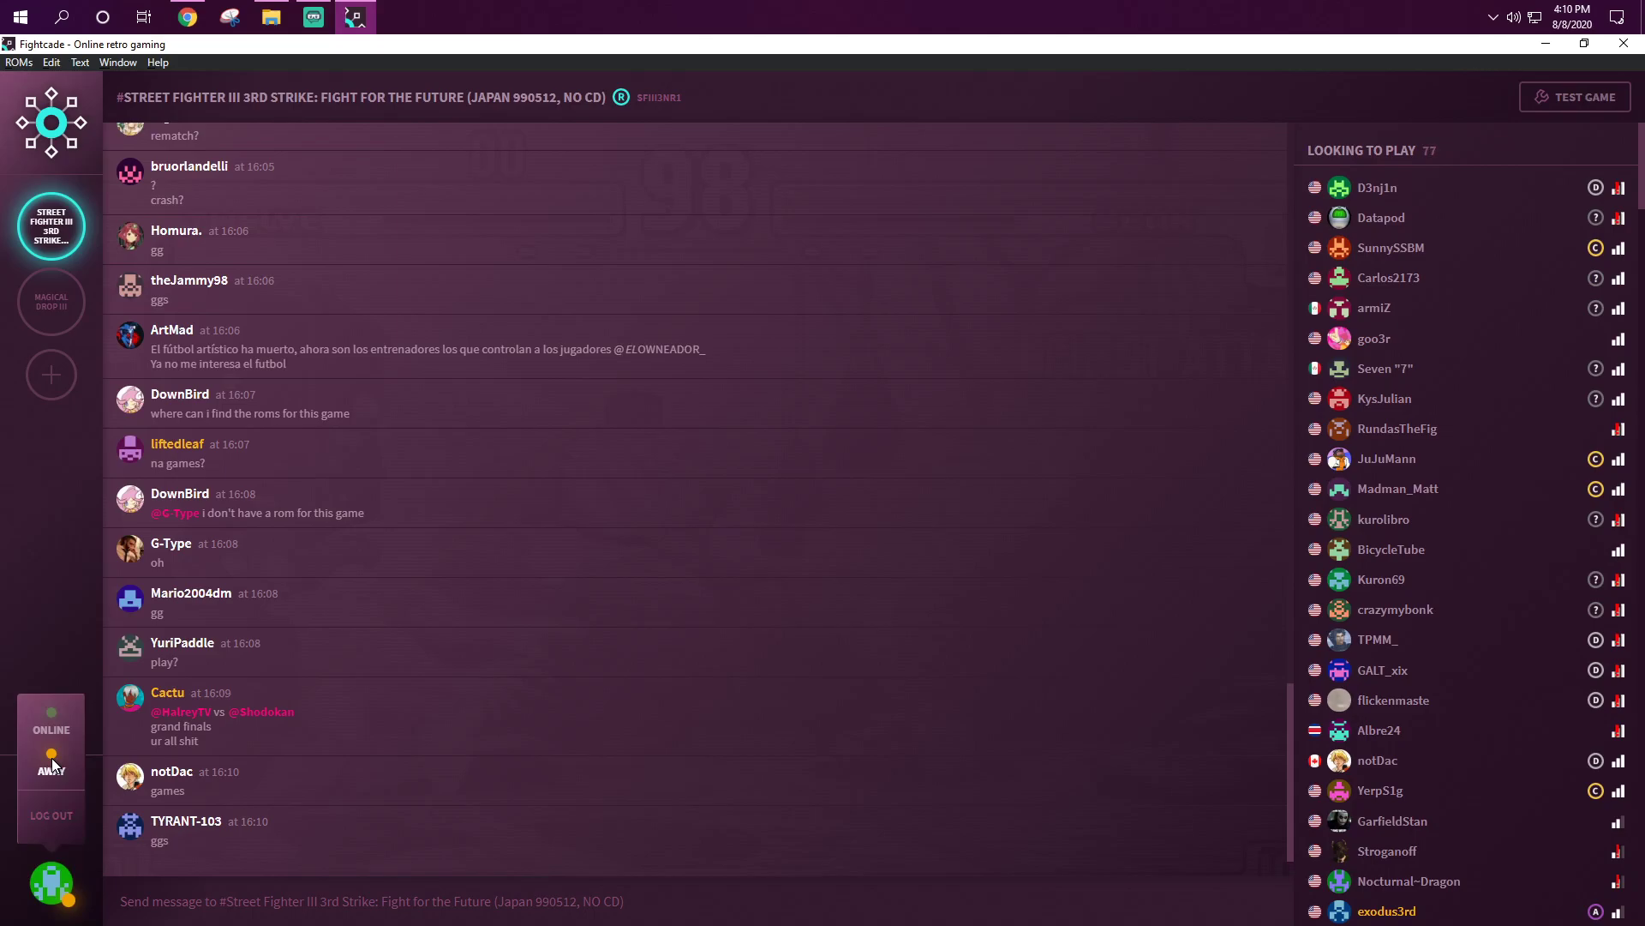
click(49, 724)
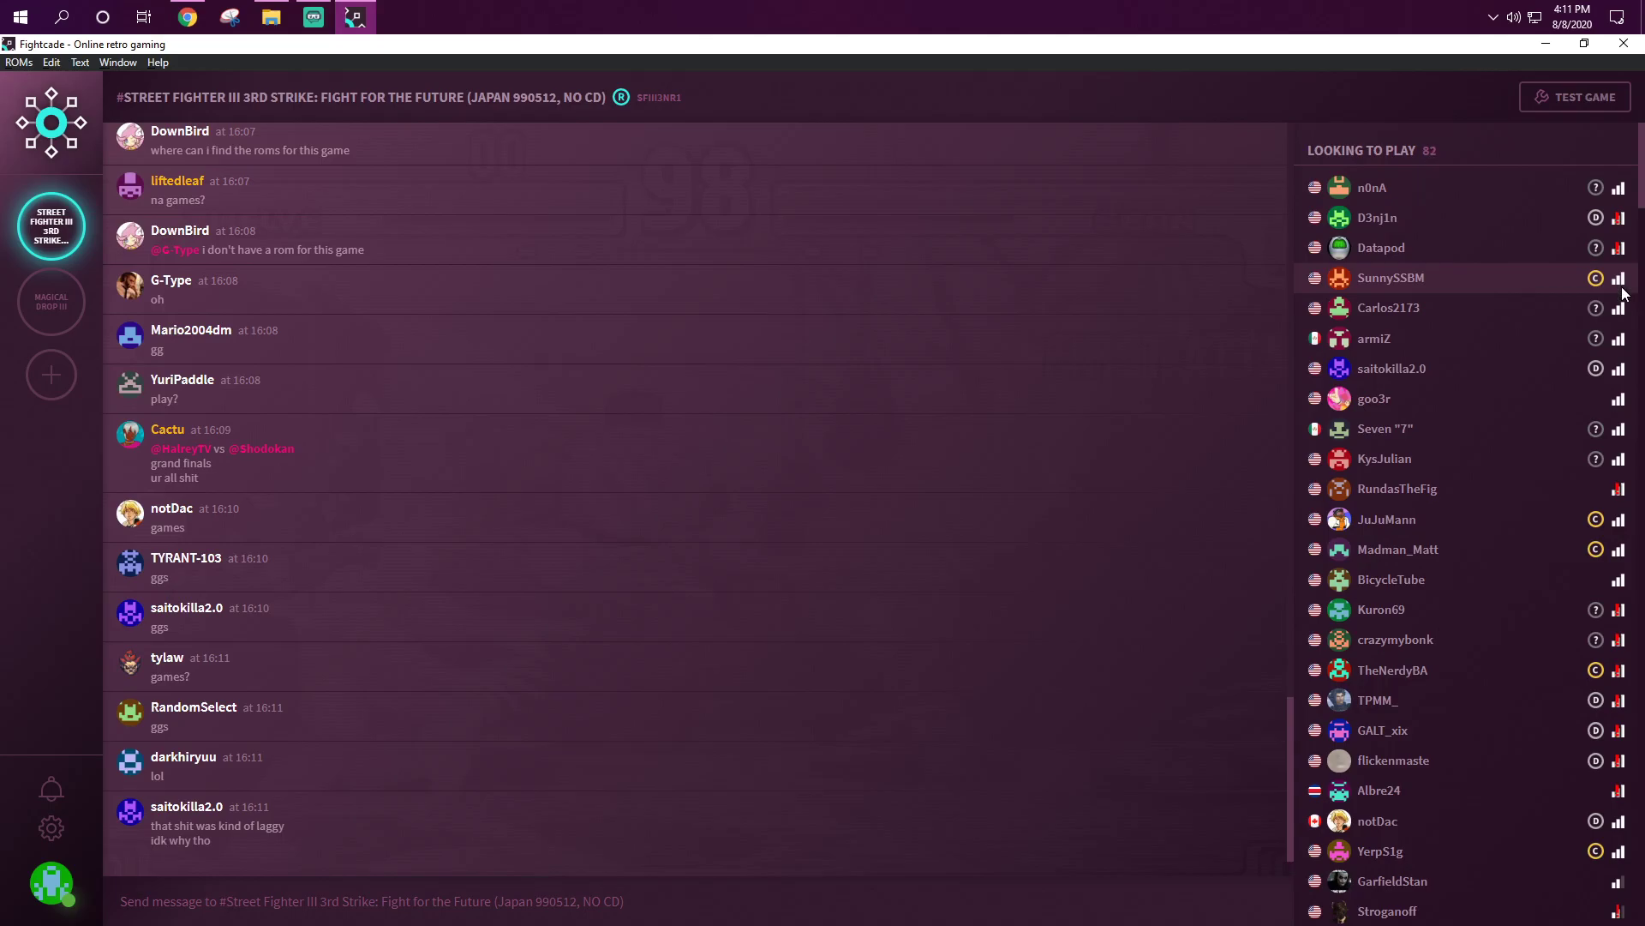
mouse_move(1620, 287)
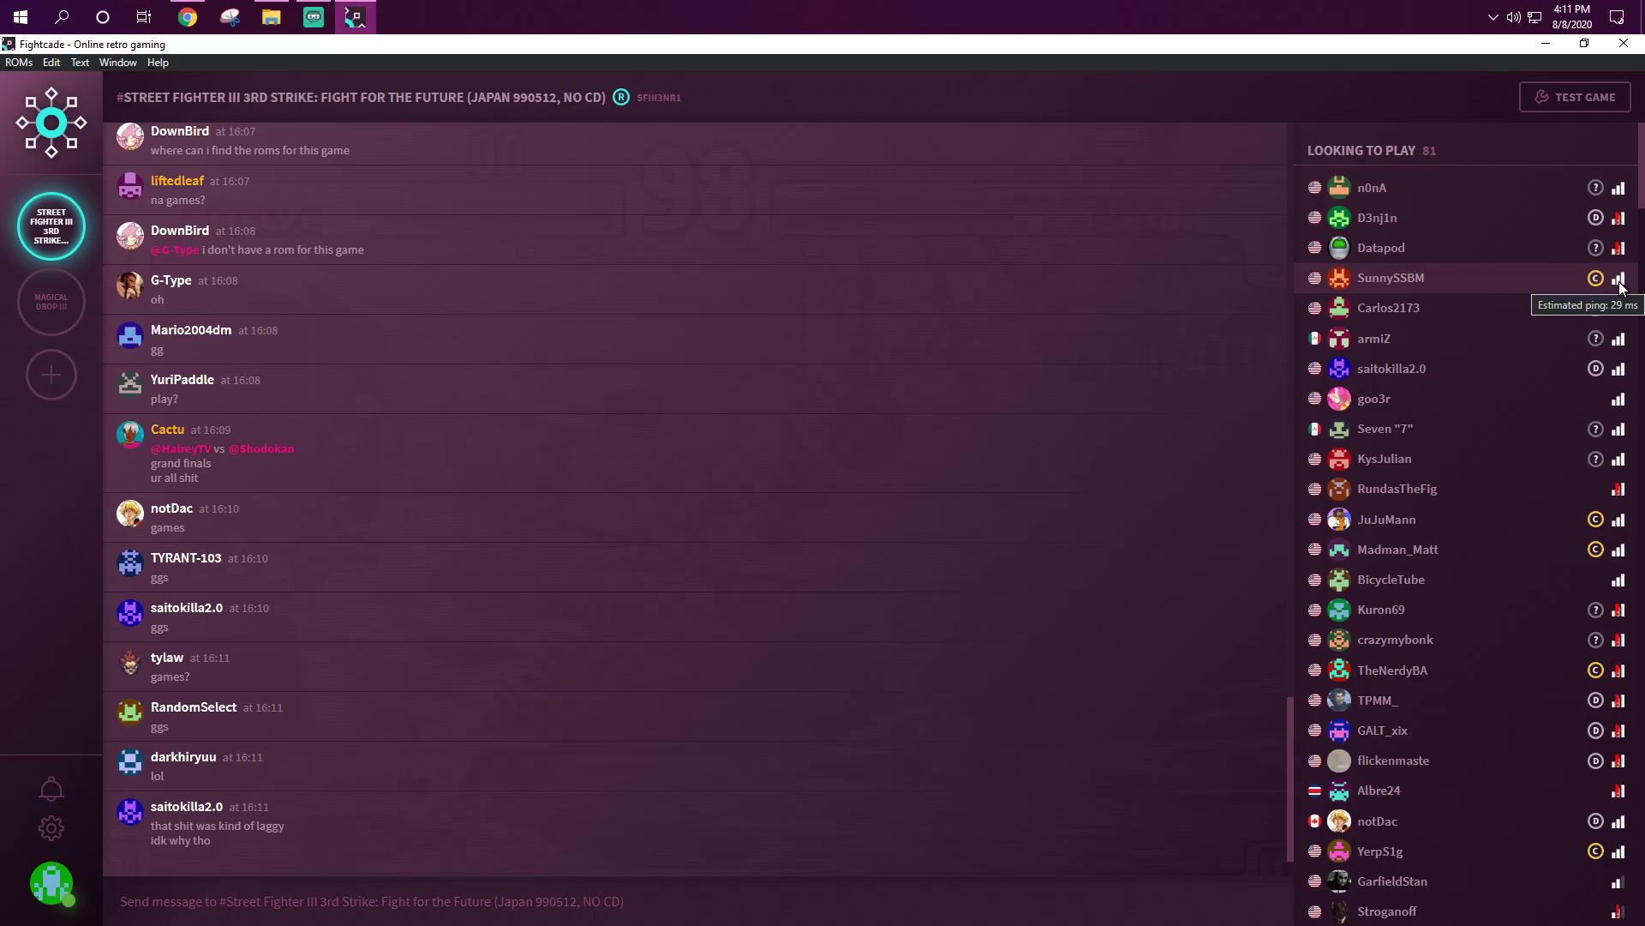
mouse_move(1619, 194)
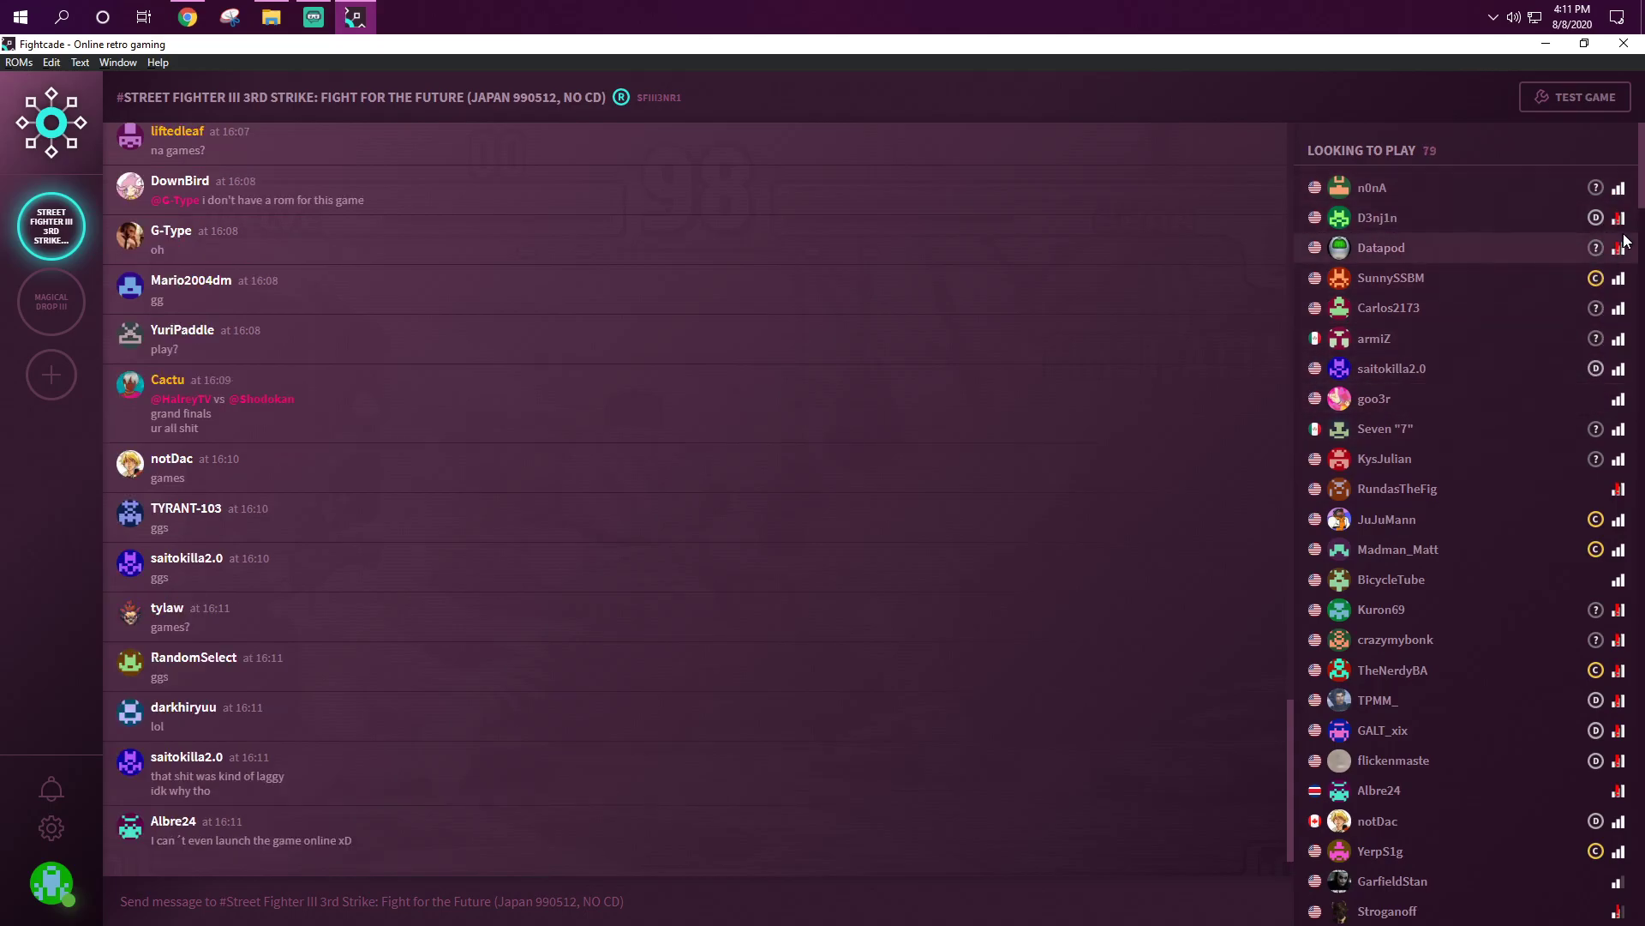
mouse_move(1618, 224)
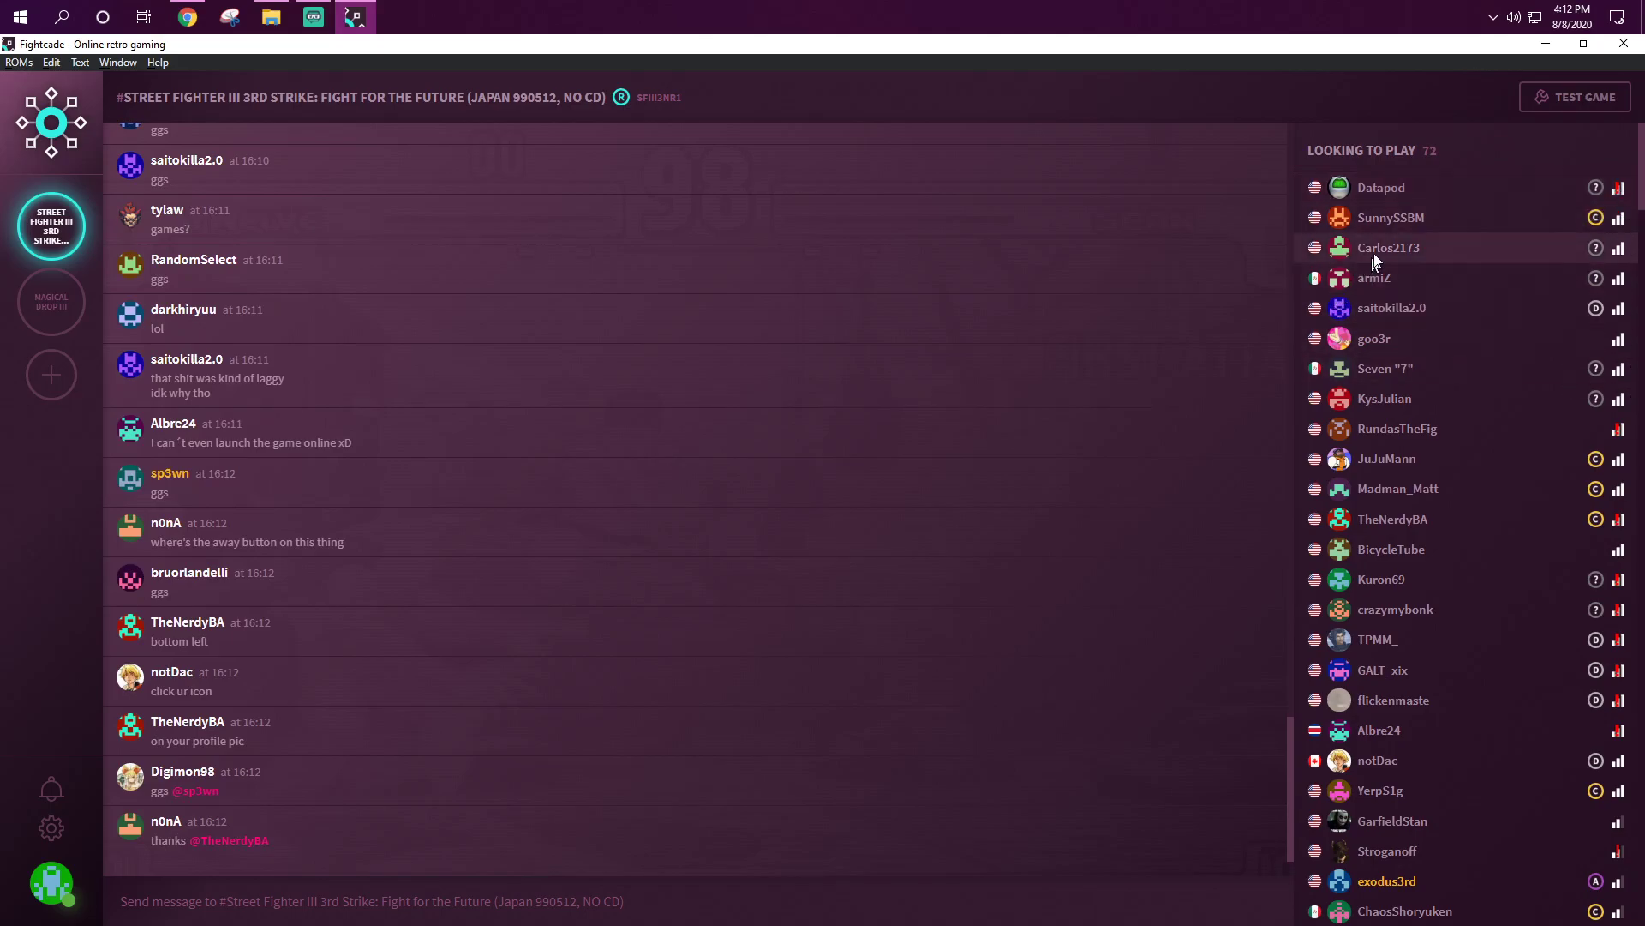
Step: View the challenge options of an available player and the Spectate option of an ongoing match
click(1380, 224)
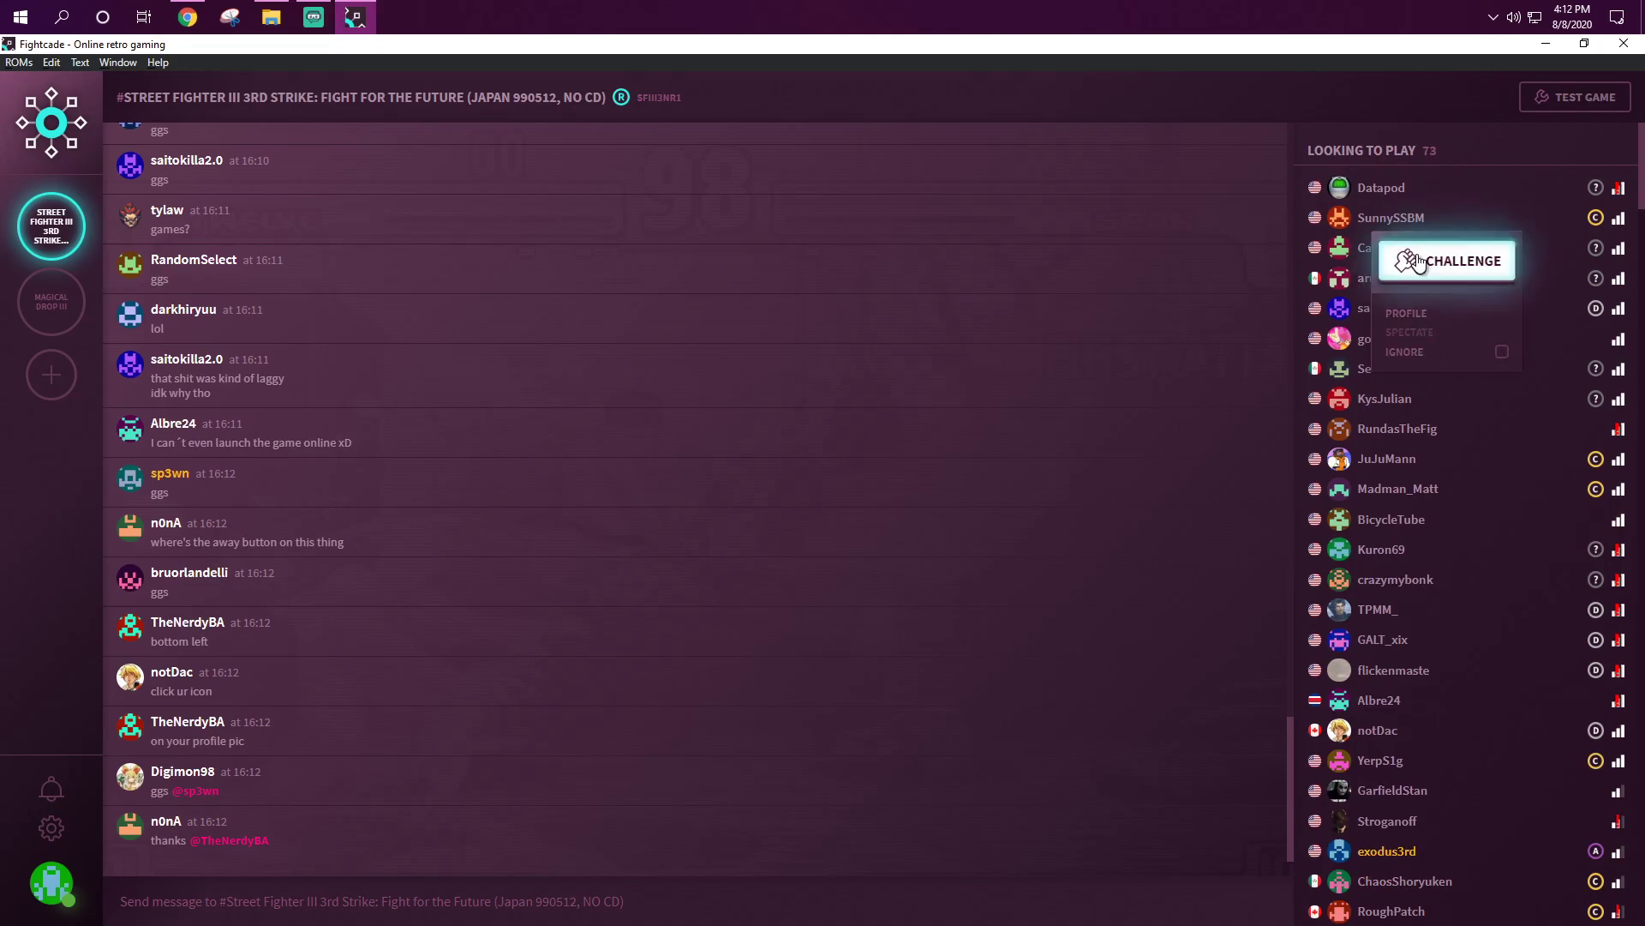
scroll(1432, 684, down, 20)
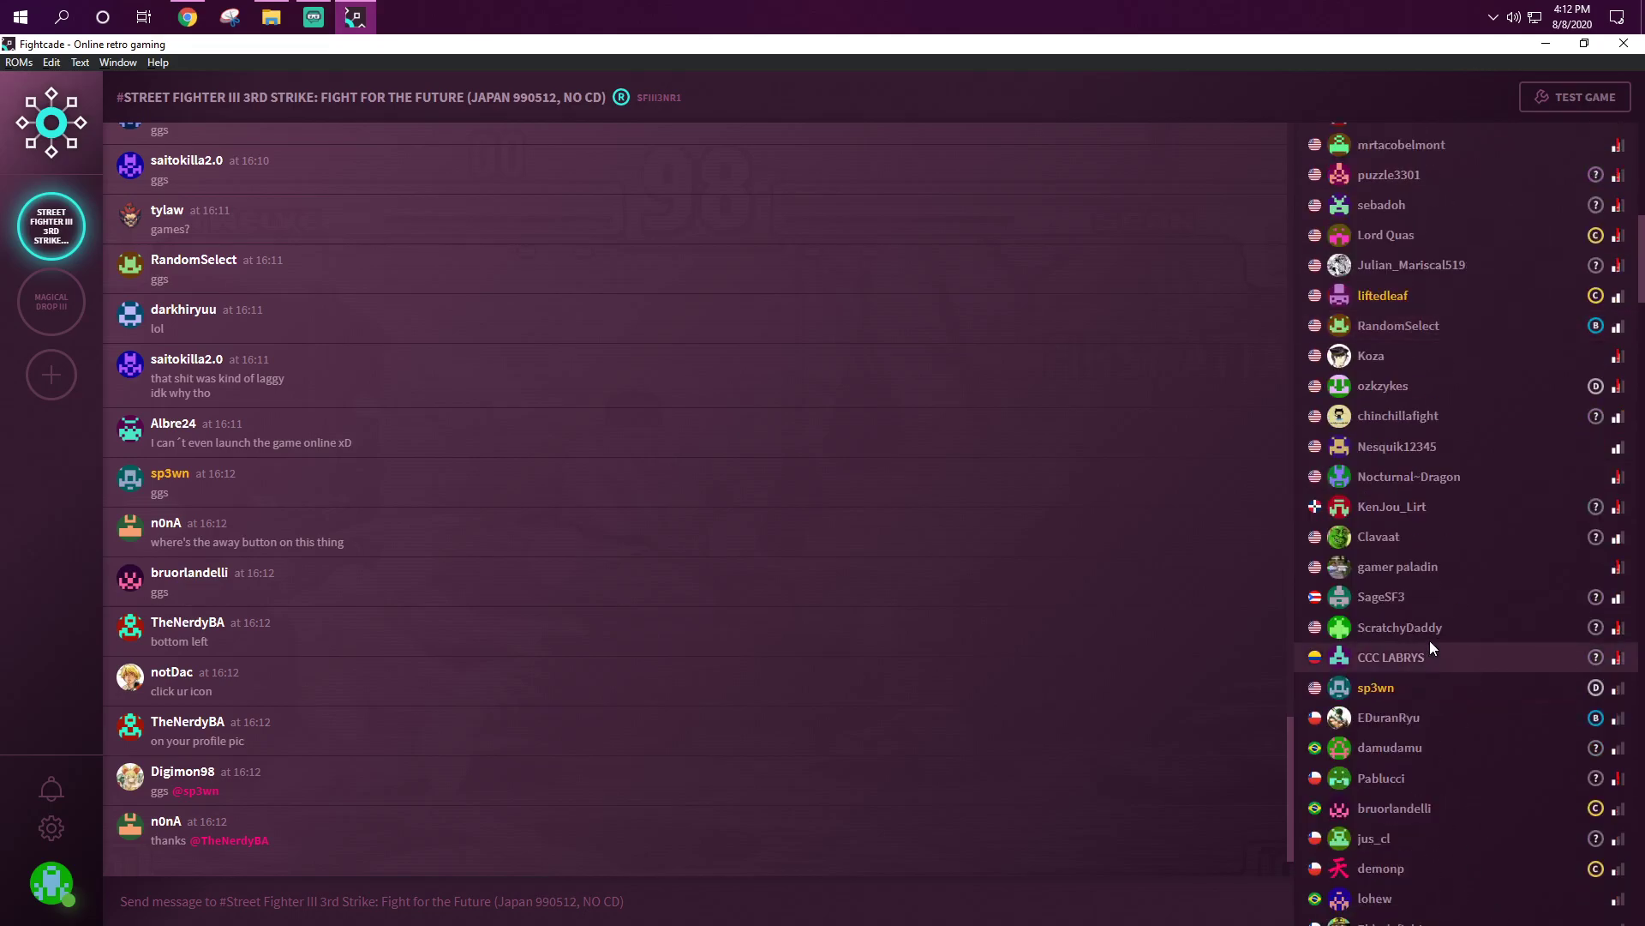
click(1359, 516)
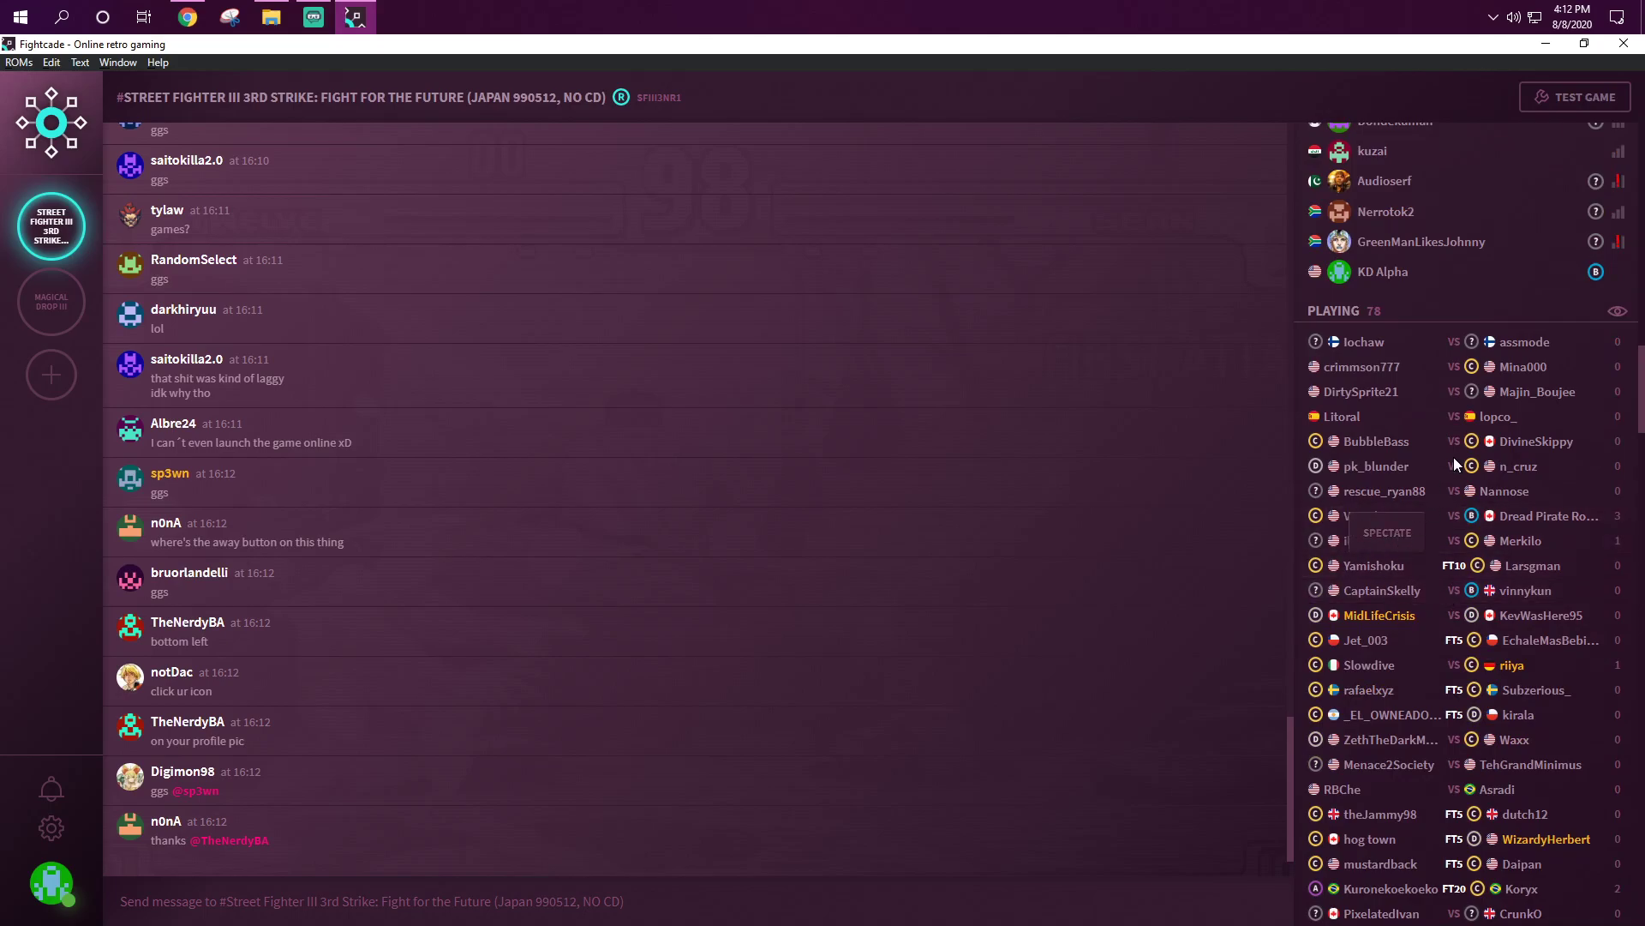
scroll(1431, 470, up, 15)
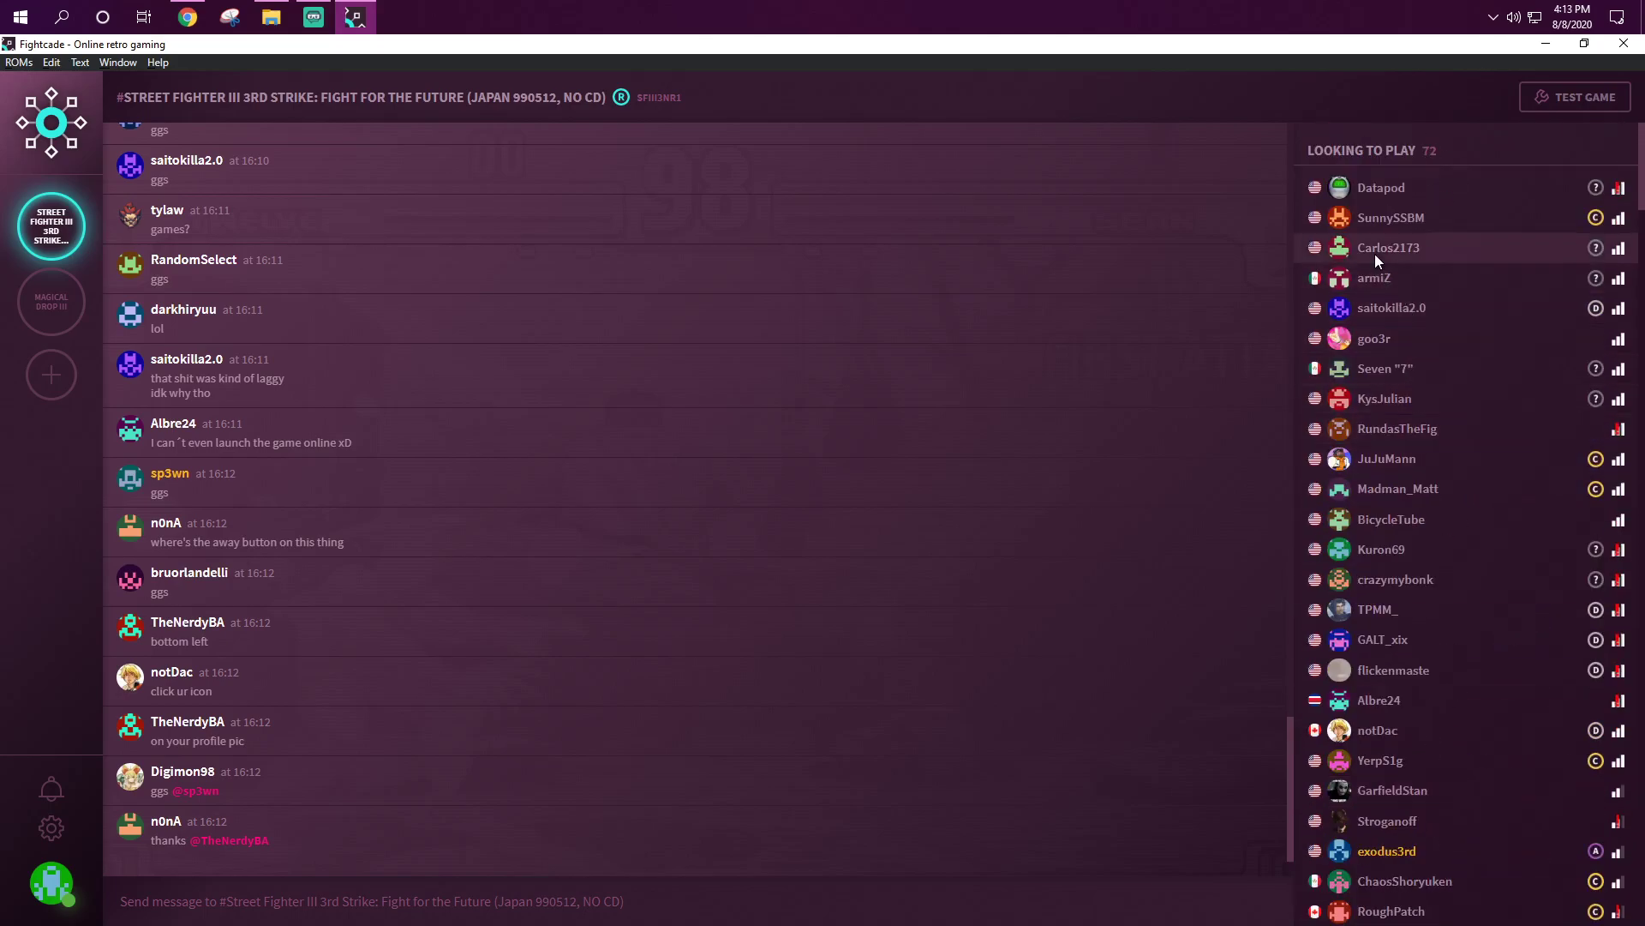
Step: Send a challenge to a player who is looking to play, cancel it, and revisit another player's challenge option
click(1388, 216)
click(1423, 263)
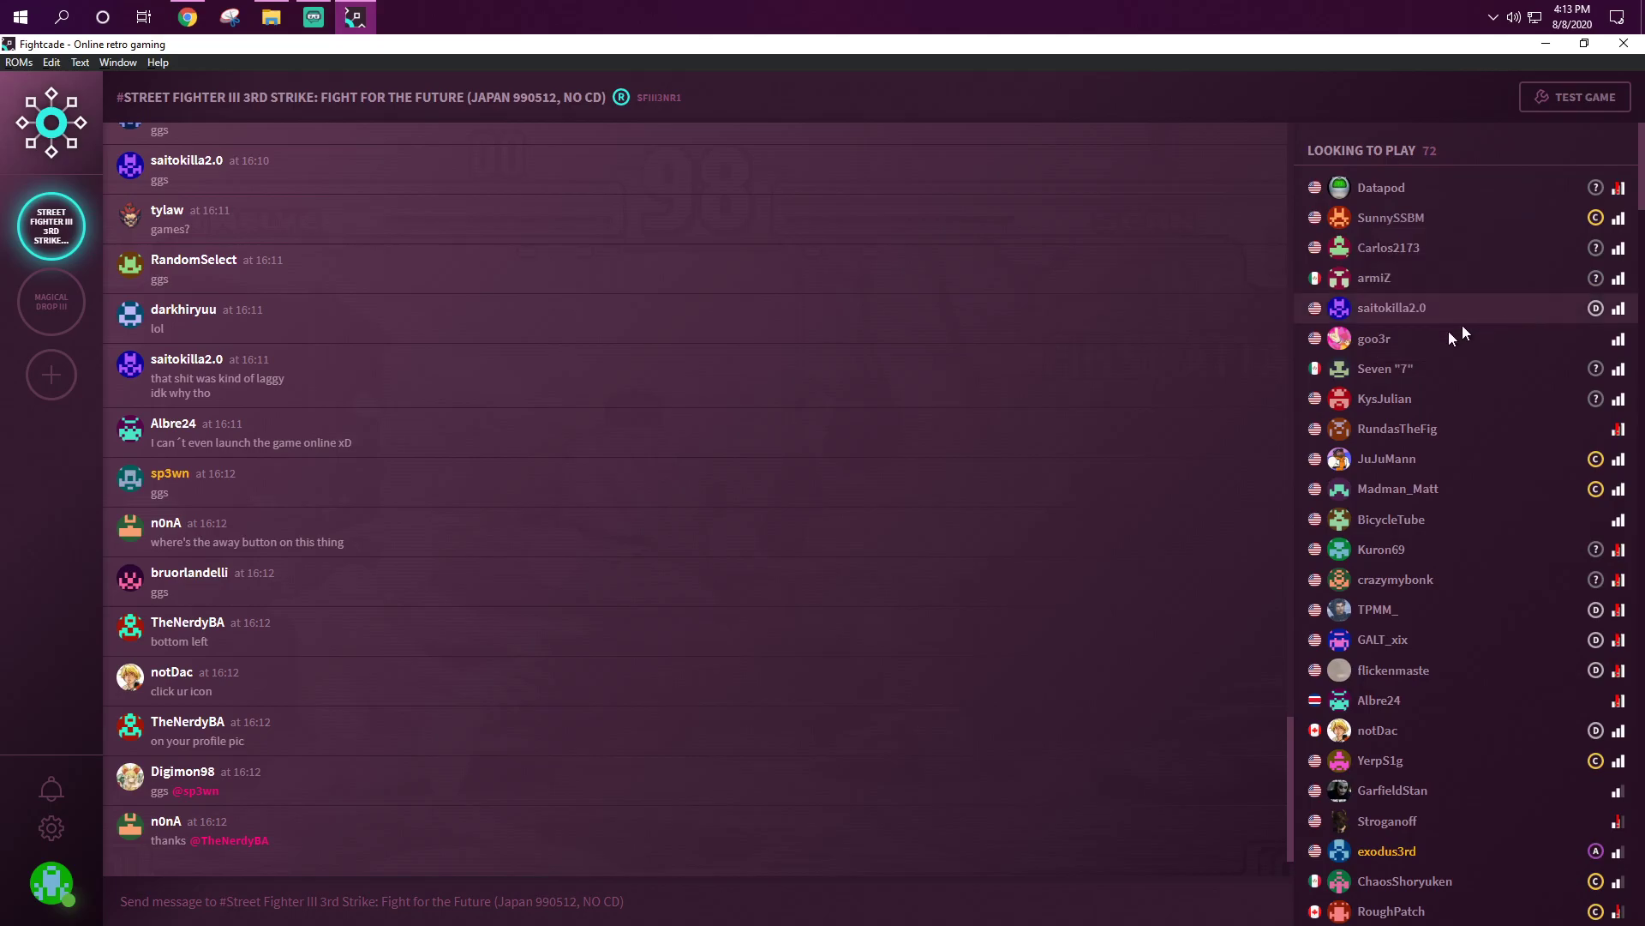
click(1408, 341)
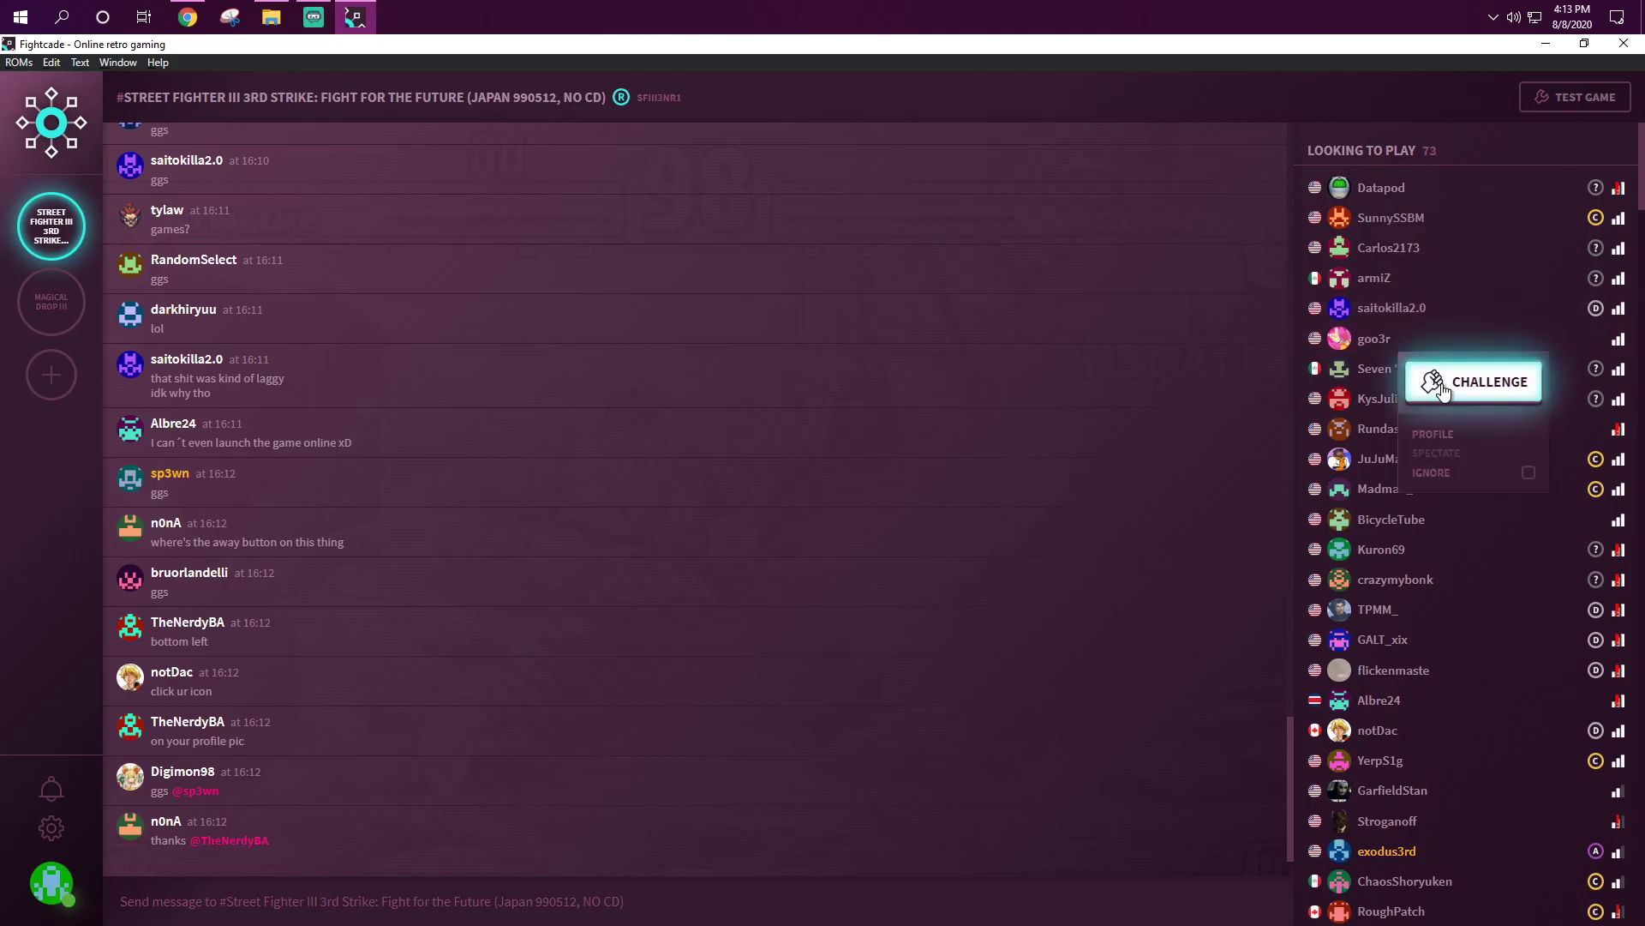
click(1442, 387)
click(337, 829)
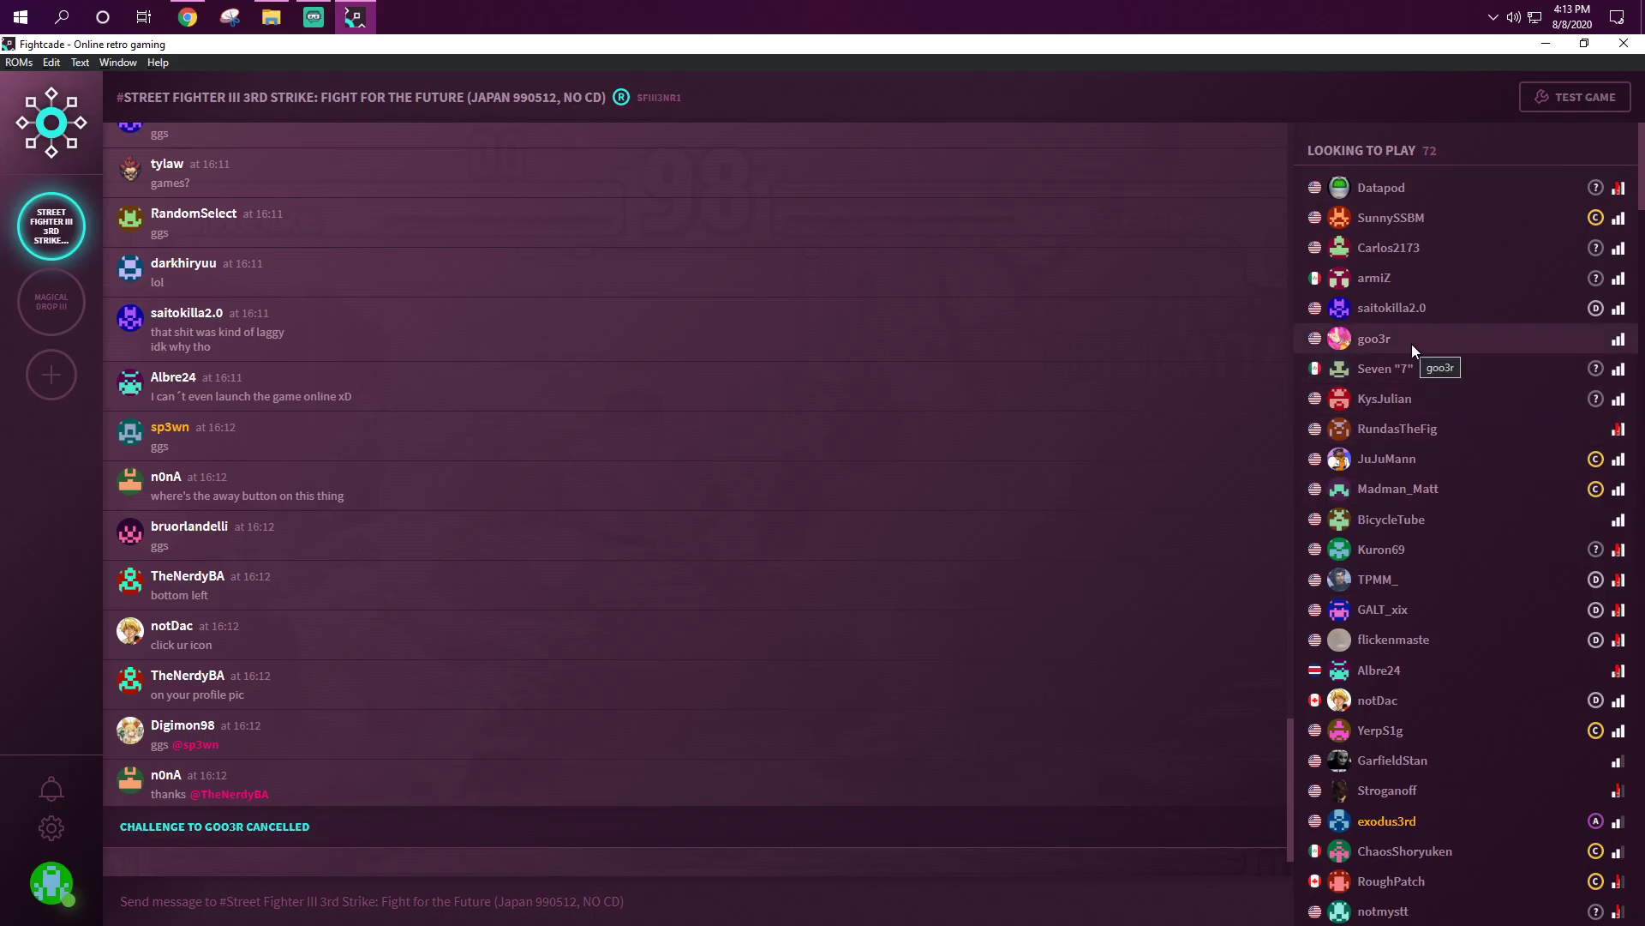
click(1423, 228)
click(1451, 267)
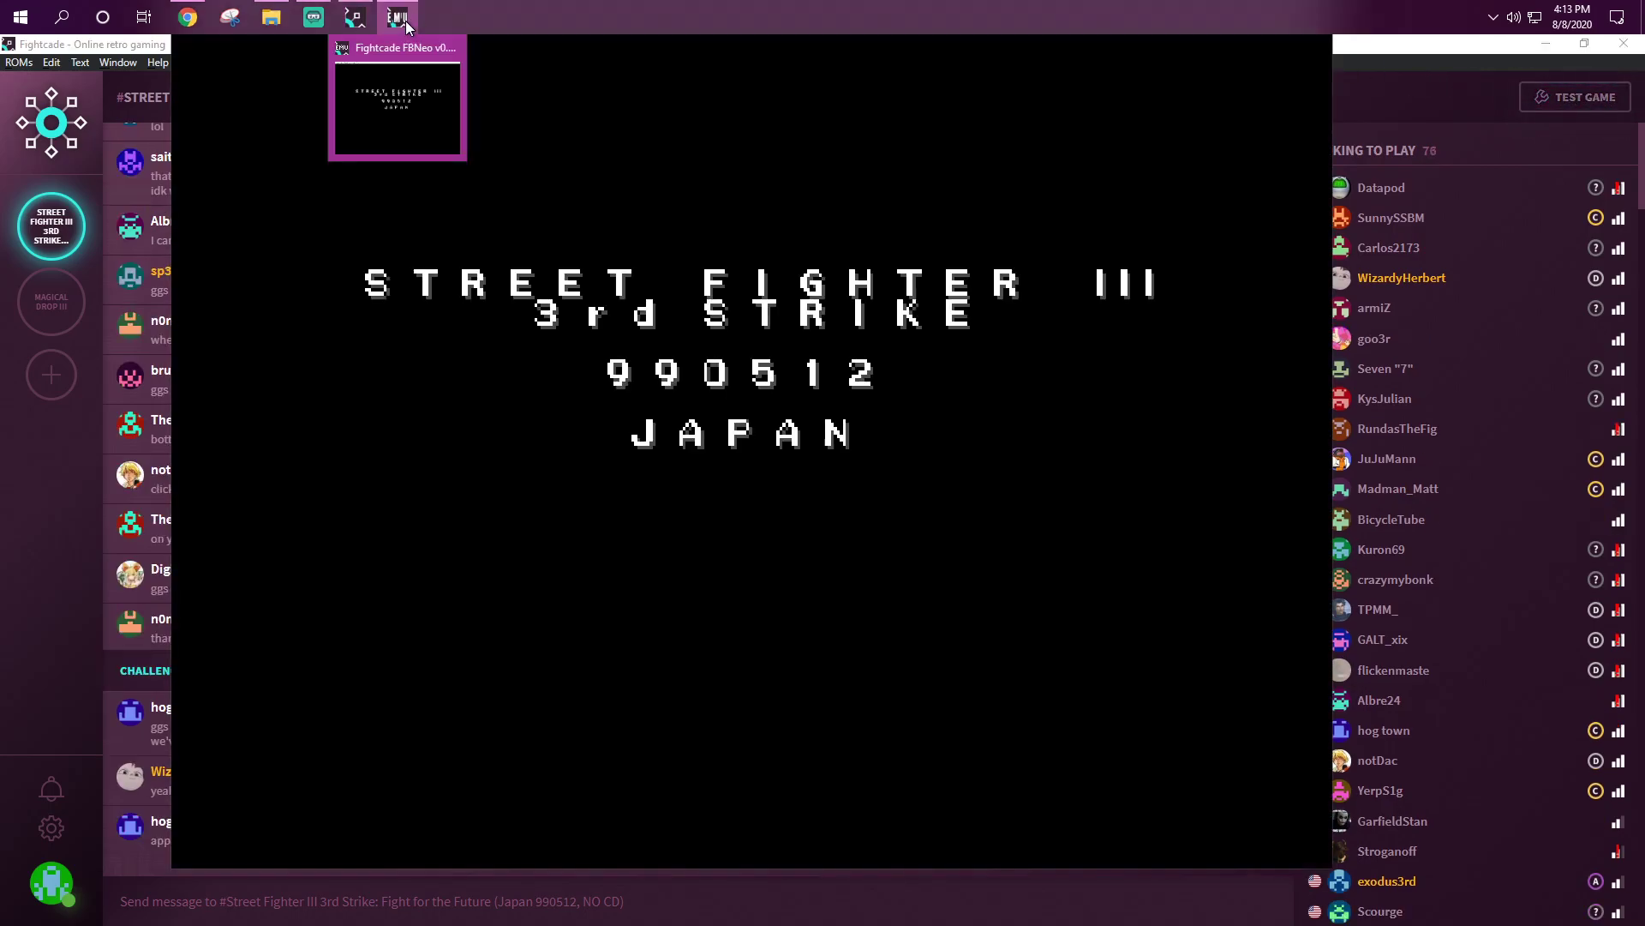
Step: Close the running 3rd Strike emulator window to get back to the channel
right_click(406, 26)
click(624, 7)
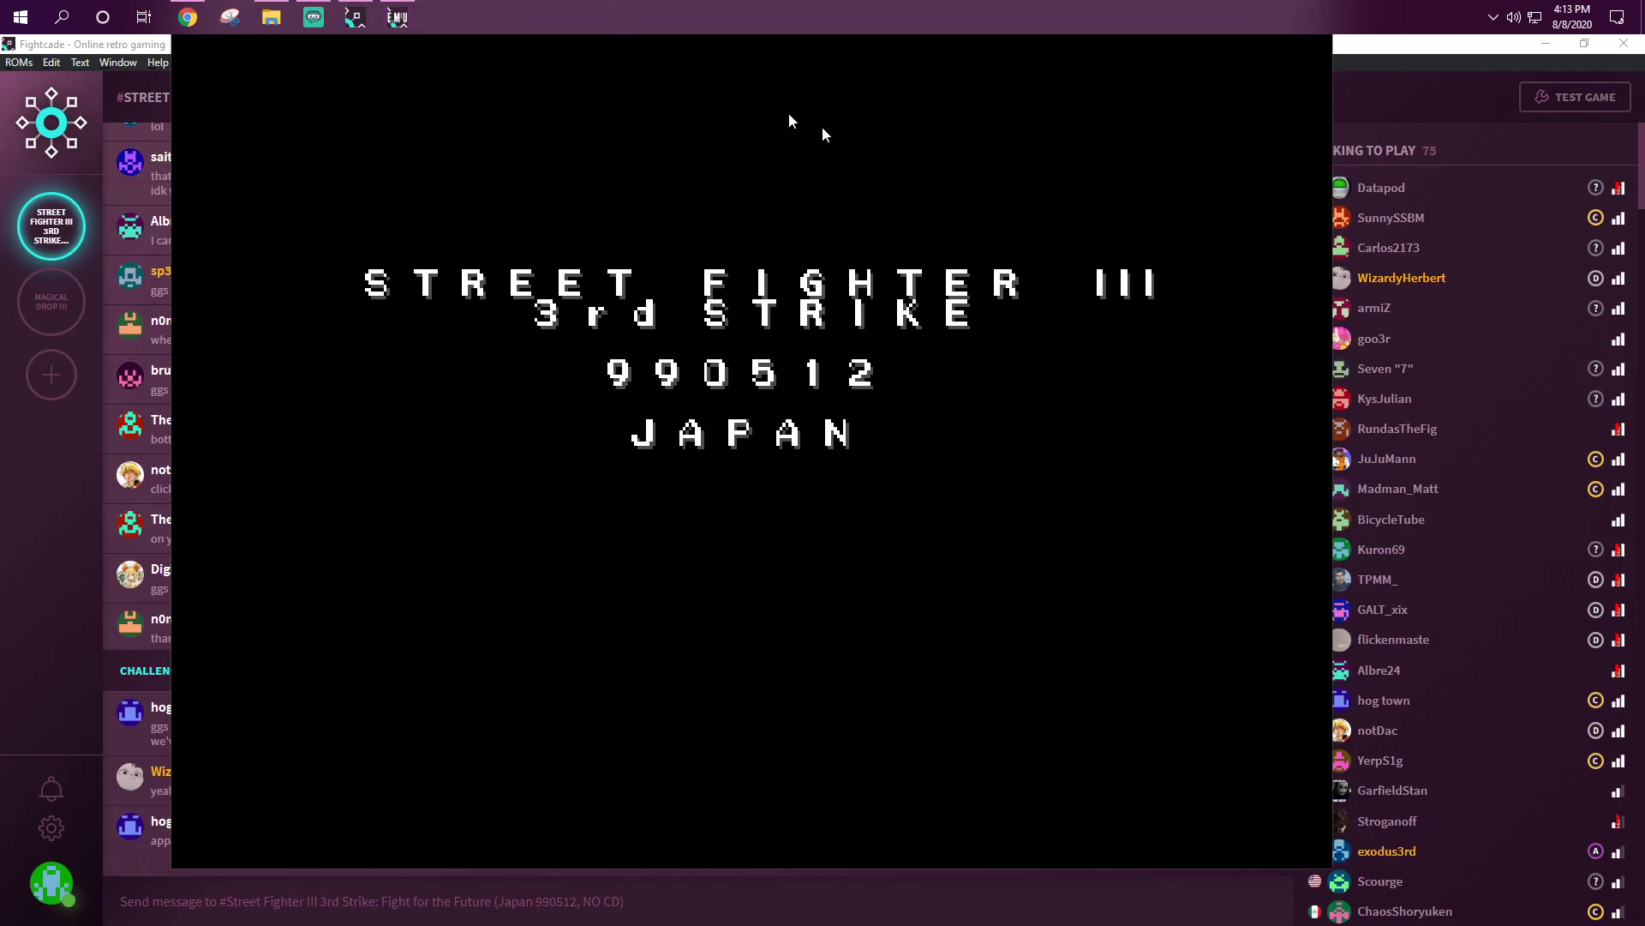
right_click(397, 20)
click(399, 108)
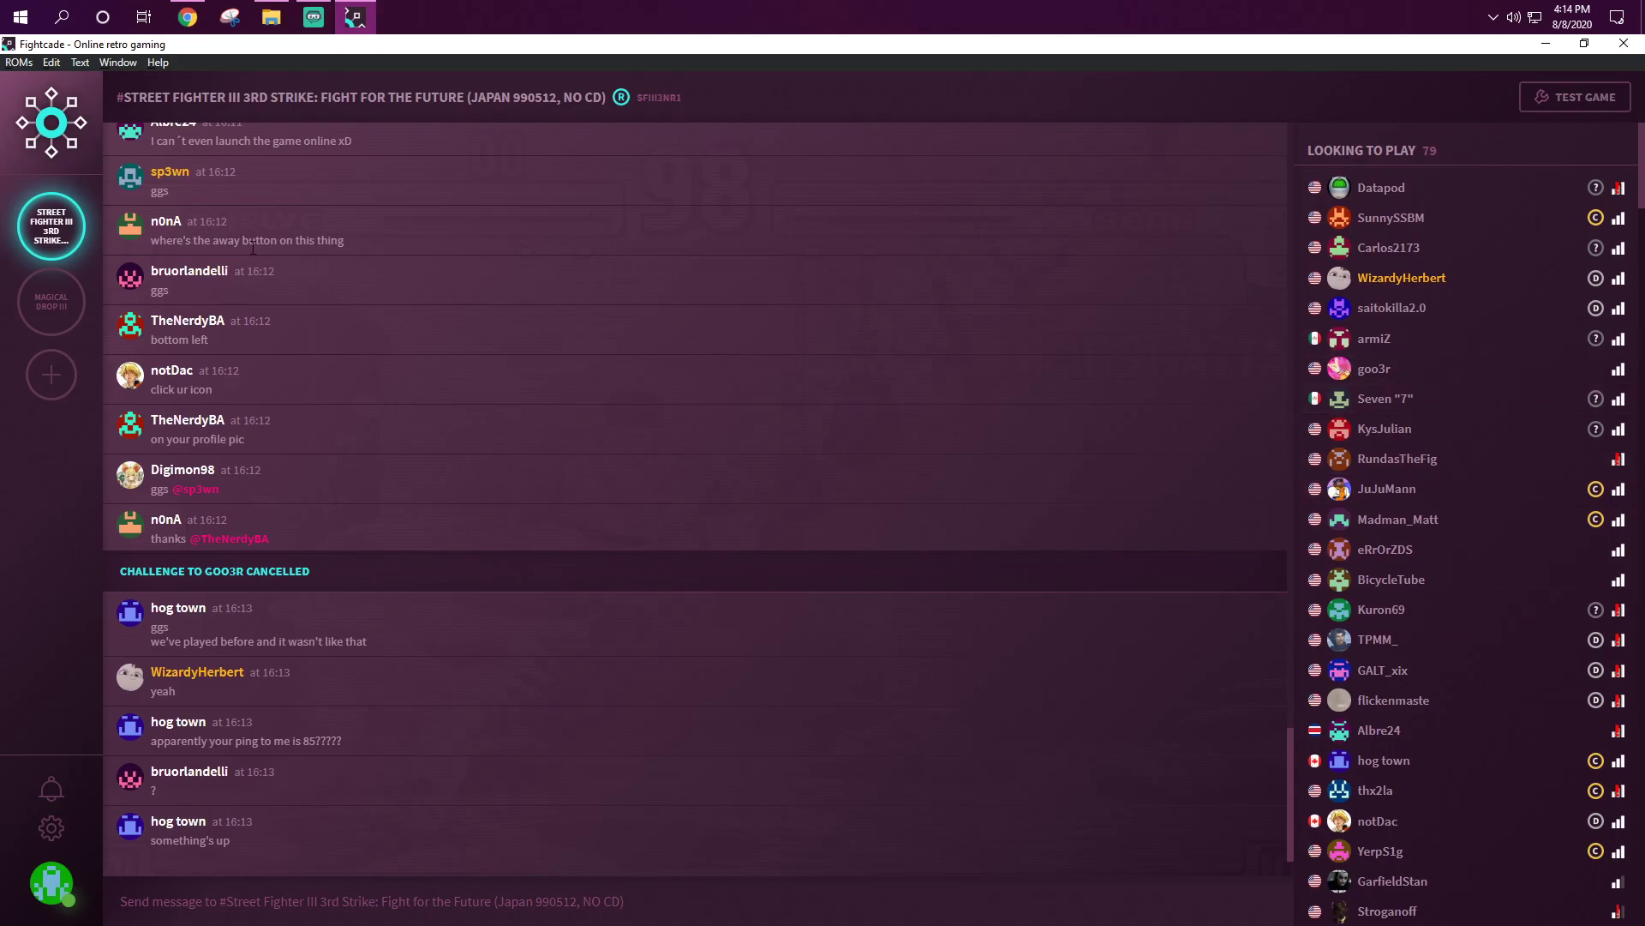
Step: Switch to Chrome and browse the Google Drive ROMs folder from its first zip file to its last and back
click(187, 17)
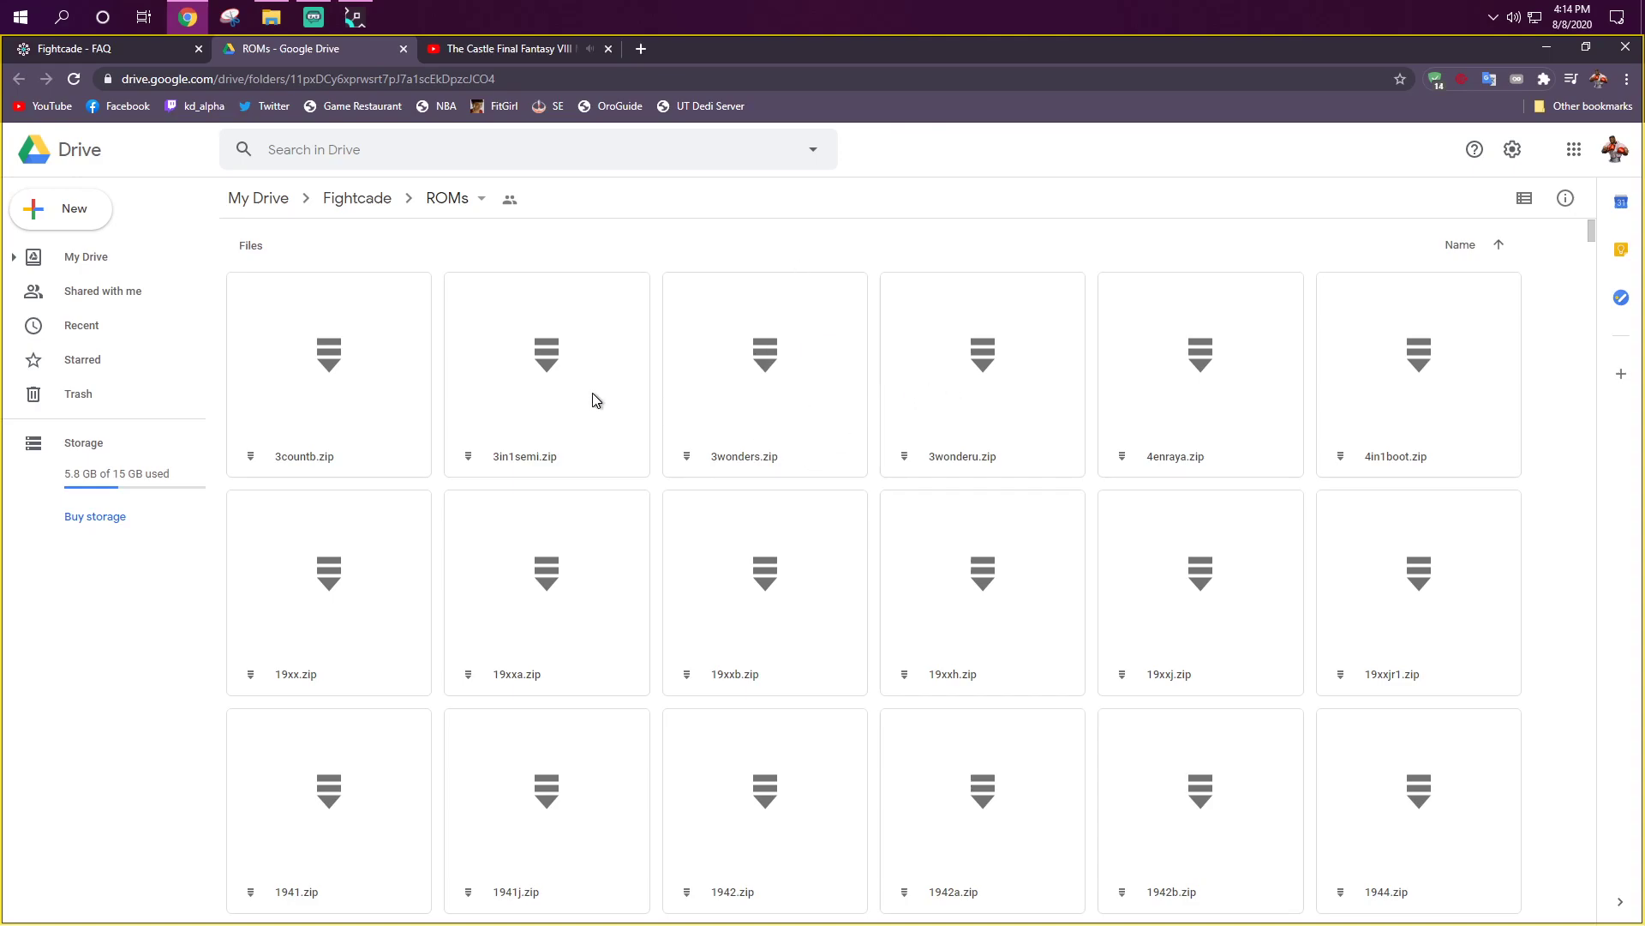
scroll(907, 543, down, 15)
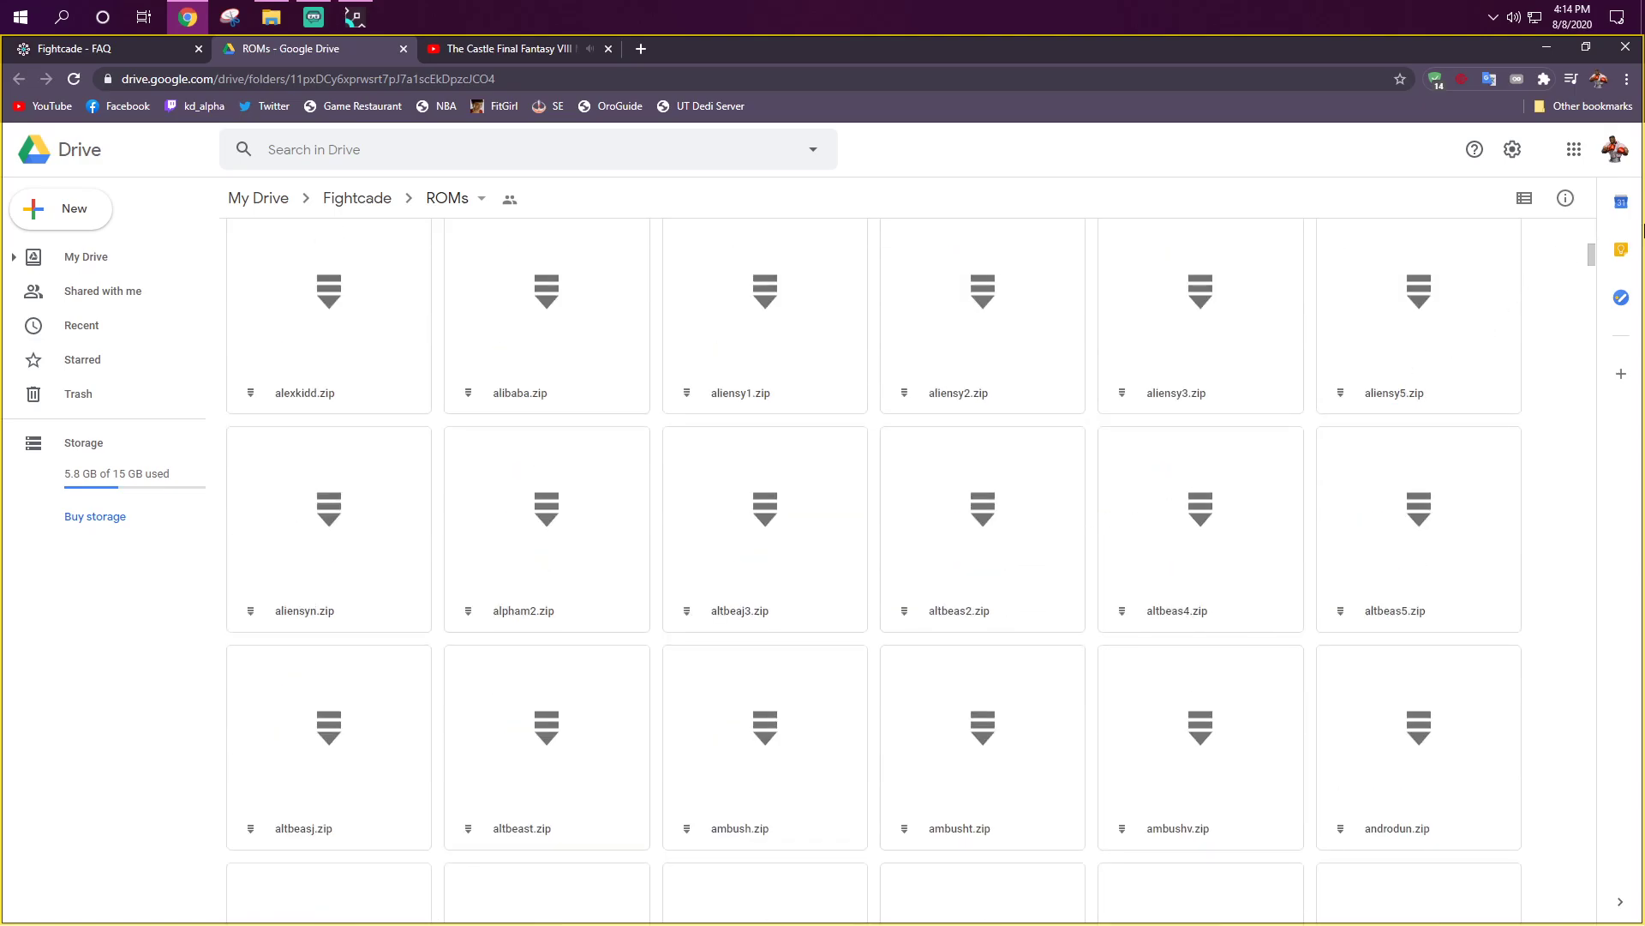
drag(1594, 252, 1596, 904)
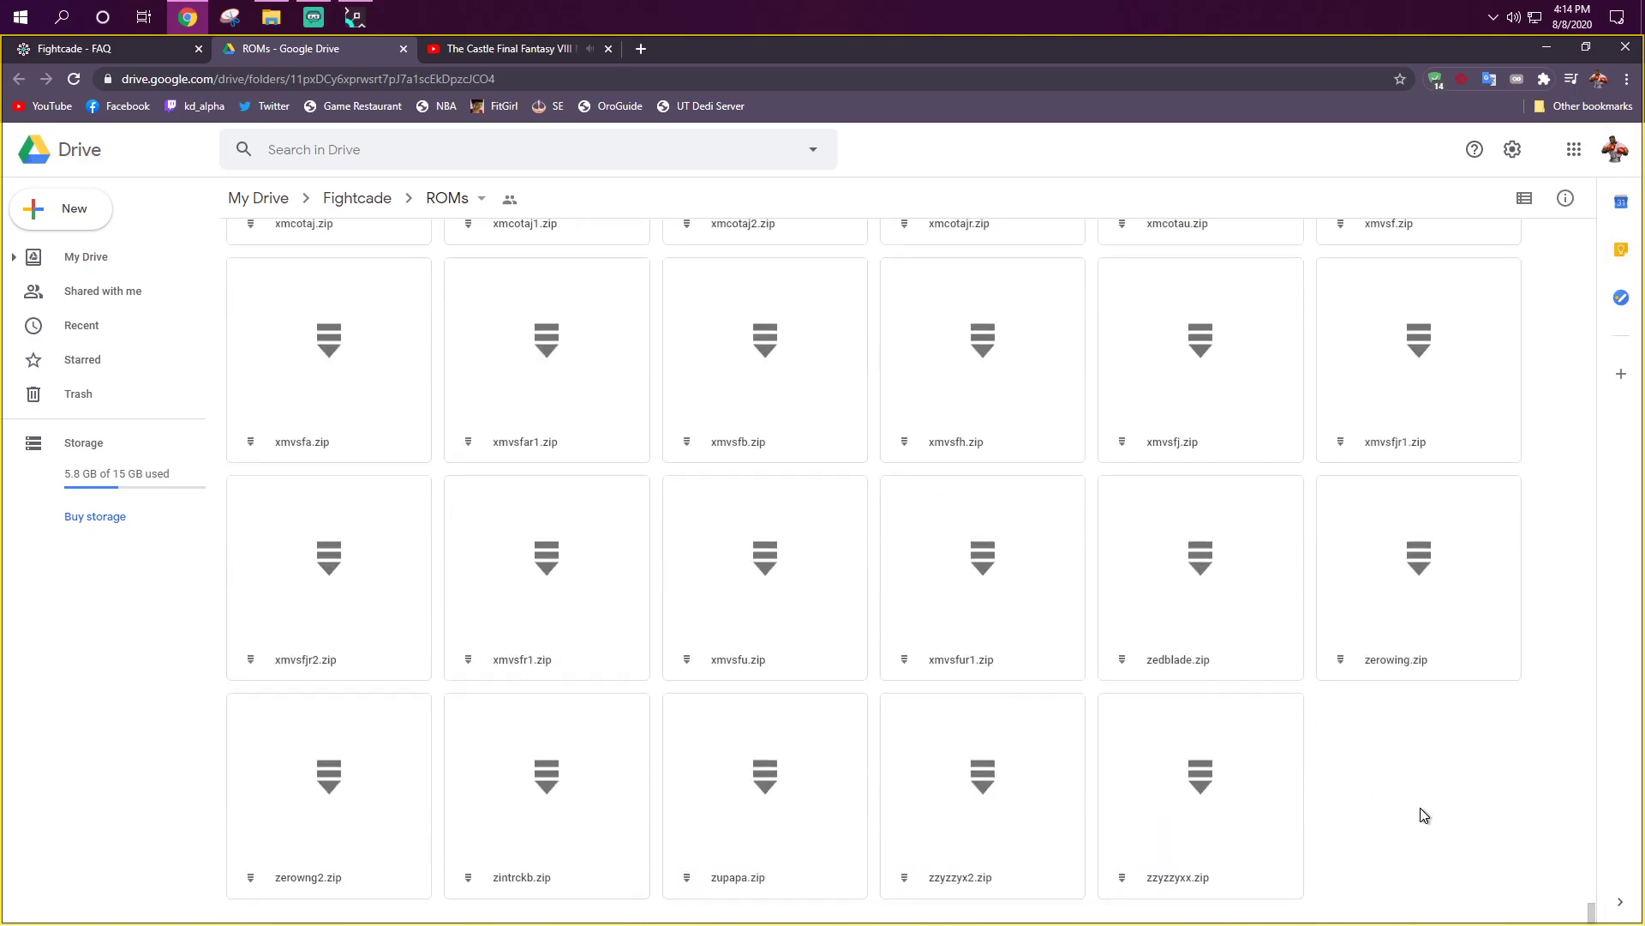
scroll(1421, 809, up, 9)
drag(1591, 895, 1587, 209)
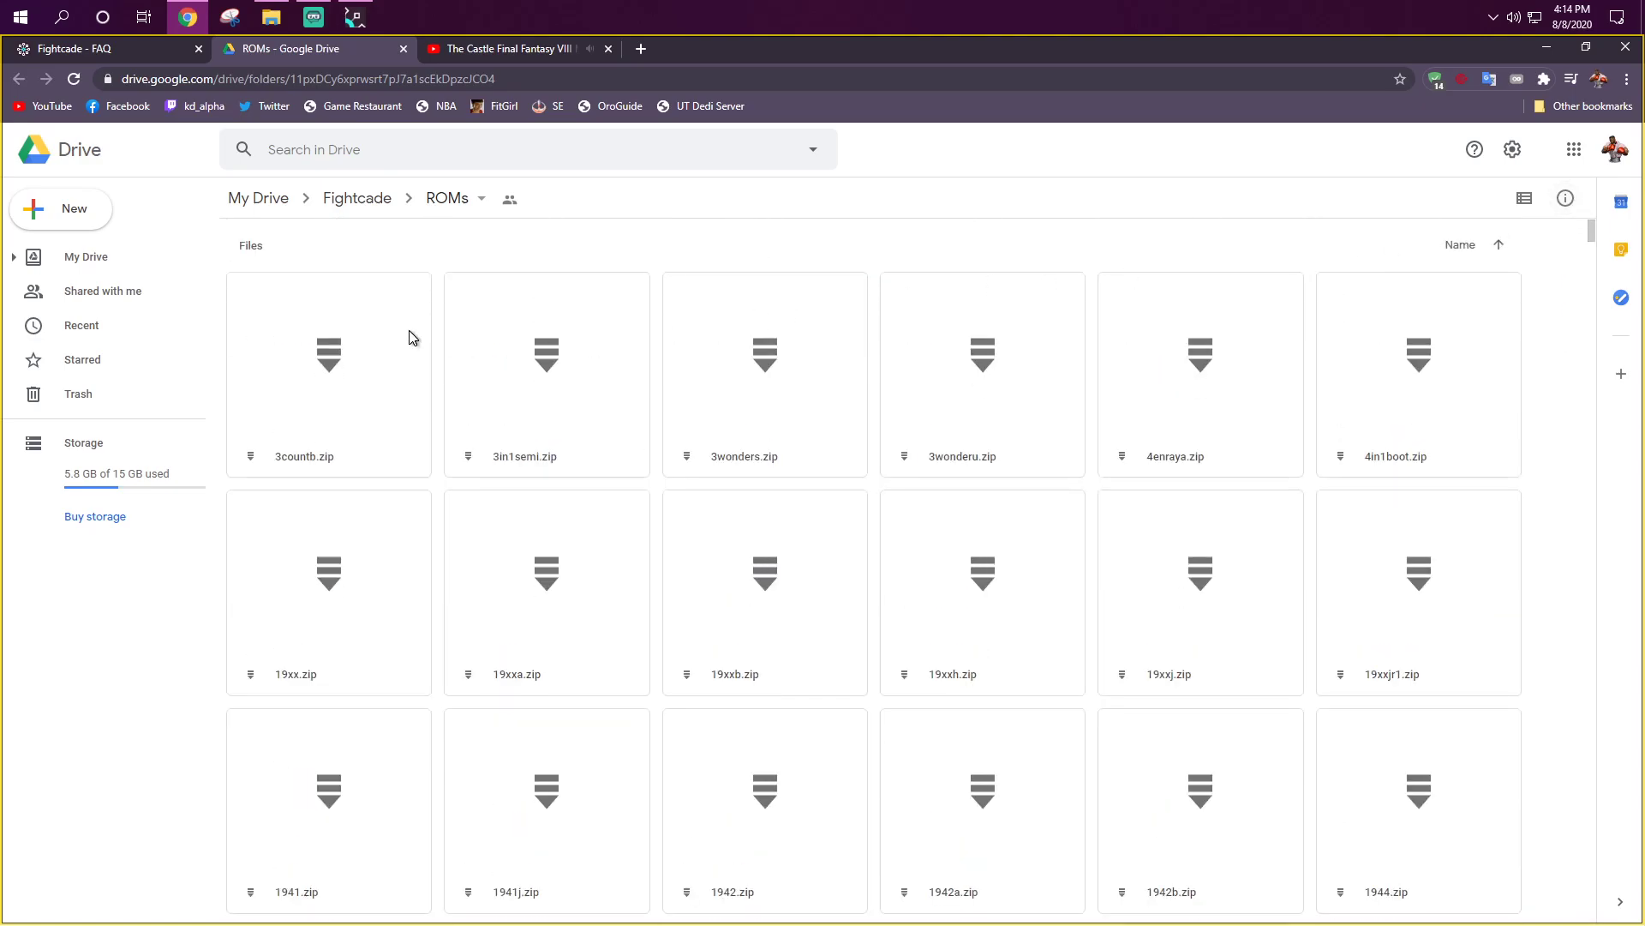